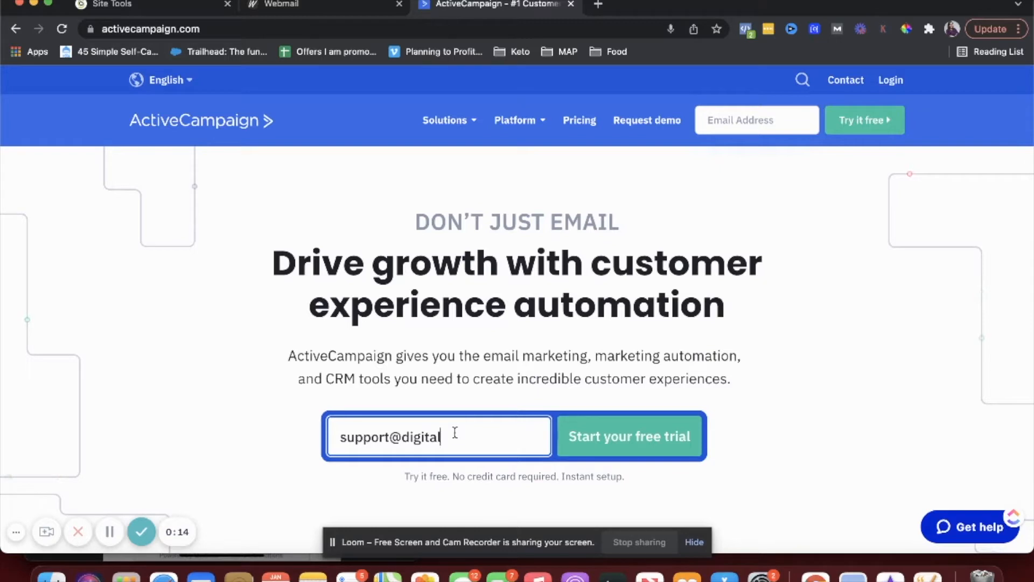
- Start a free trial by entering the business email address in the homepage signup field
text(productsth)
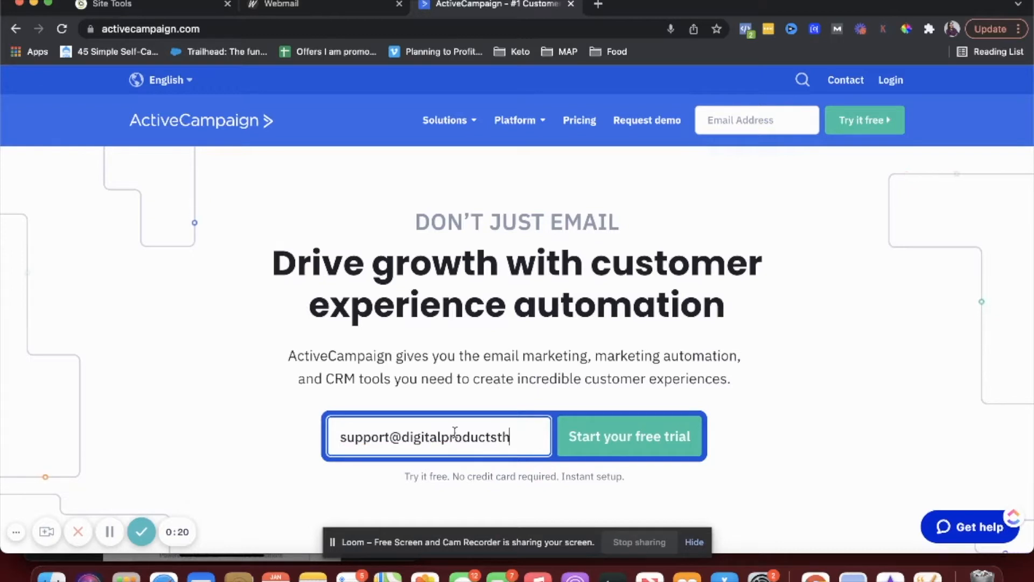
text(atsell.com)
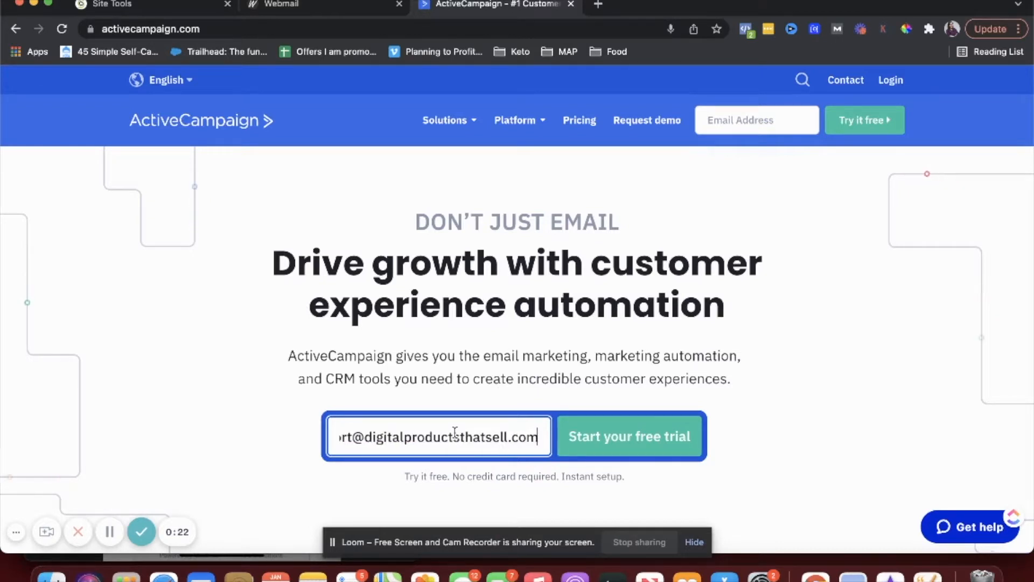
click(595, 445)
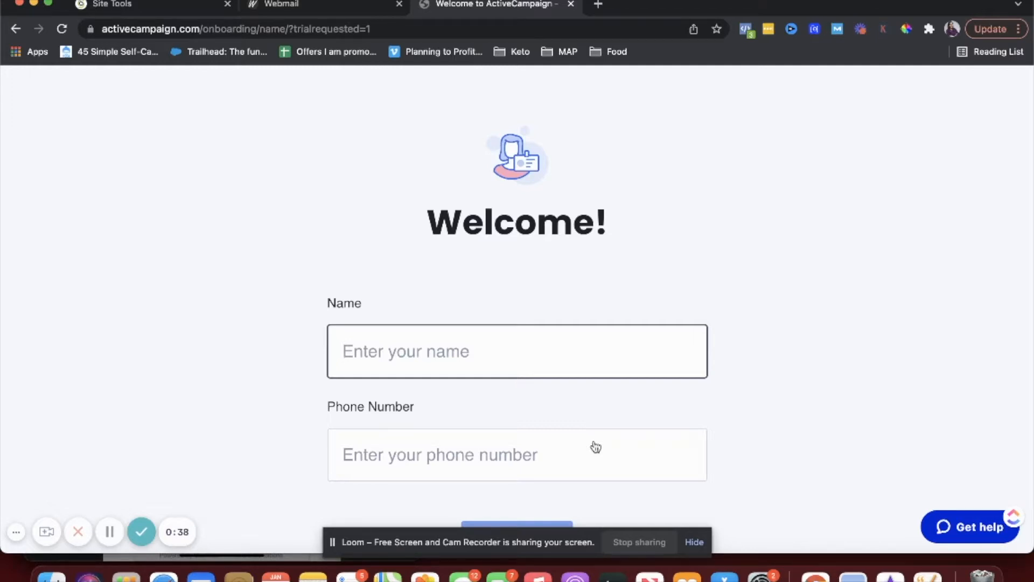
- Enter your first name and a saved phone number on the Welcome page and continue
text(Shweta)
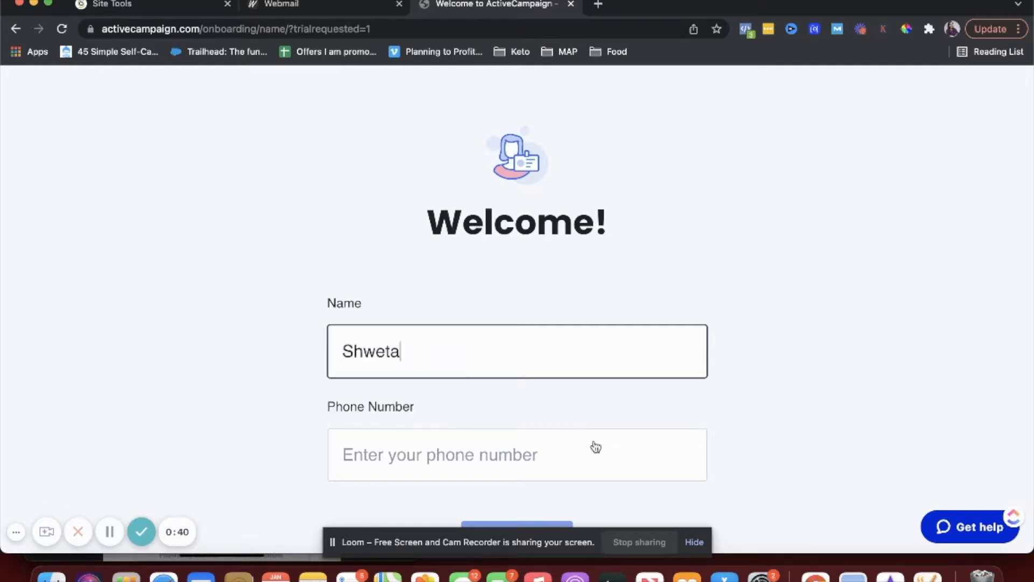
scroll(533, 441, down, 2)
click(521, 418)
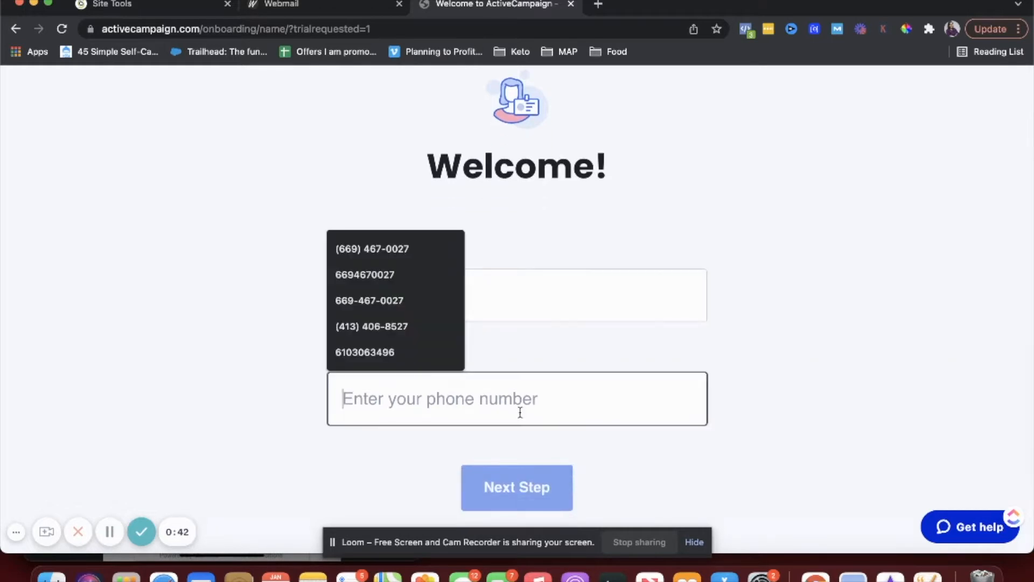
click(358, 321)
click(516, 490)
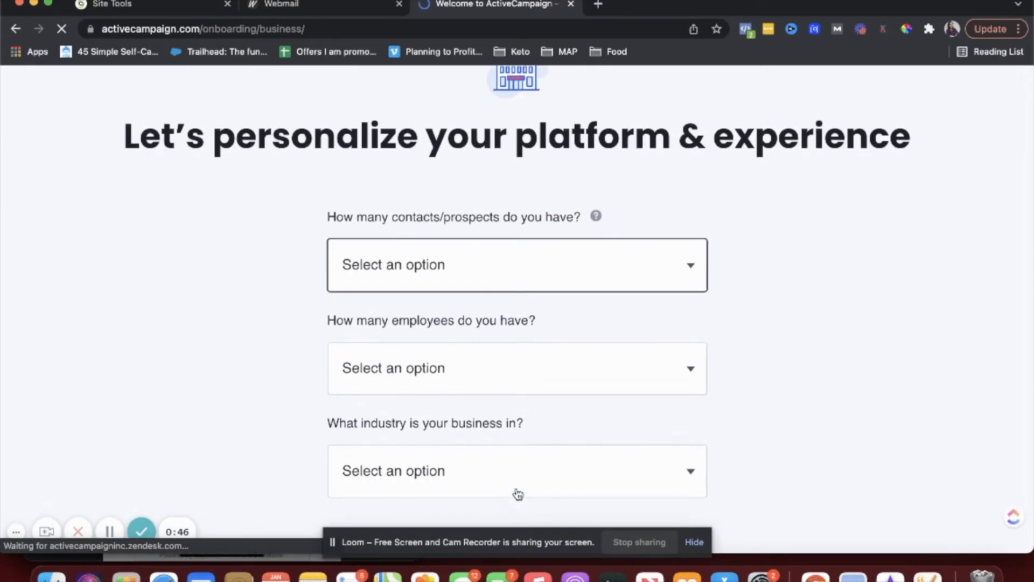
- Answer 500 - 1,000 contacts, 1 employee, Consulting / Agency, and Google Sheets as a tool in use
click(469, 289)
click(455, 313)
scroll(303, 295, down, 1)
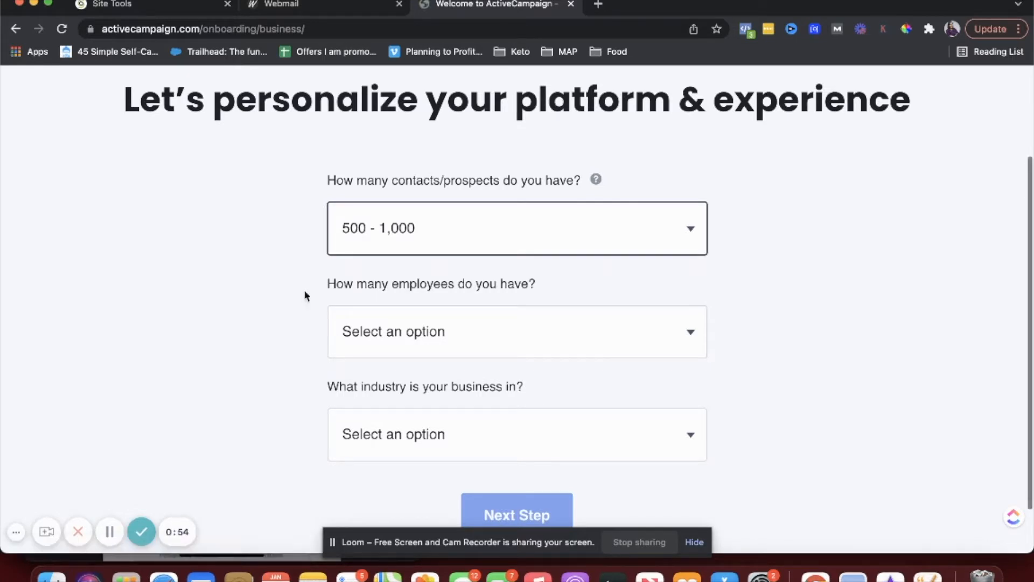
click(389, 329)
click(390, 357)
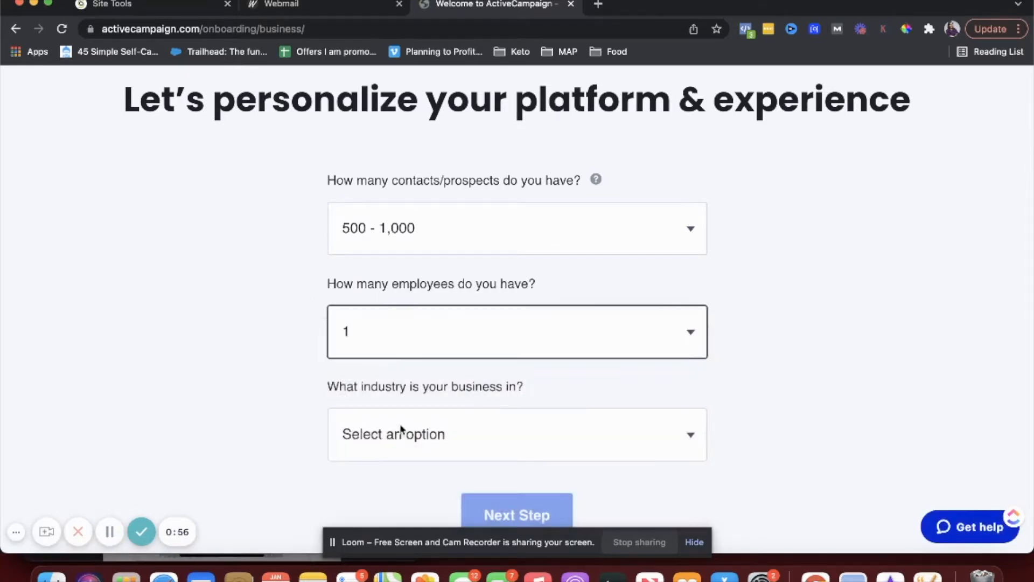
click(399, 431)
click(394, 481)
scroll(450, 455, down, 3)
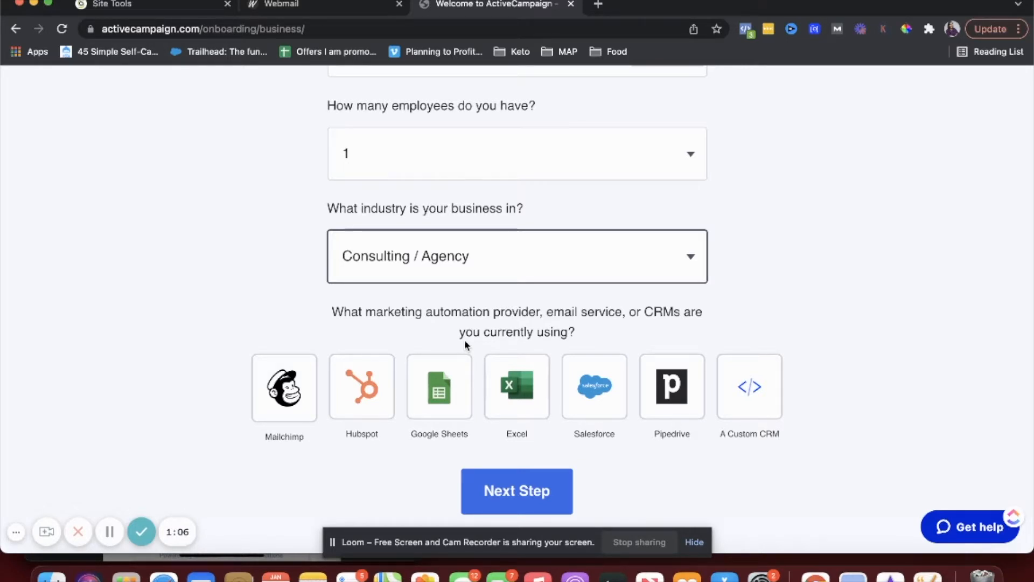
click(431, 396)
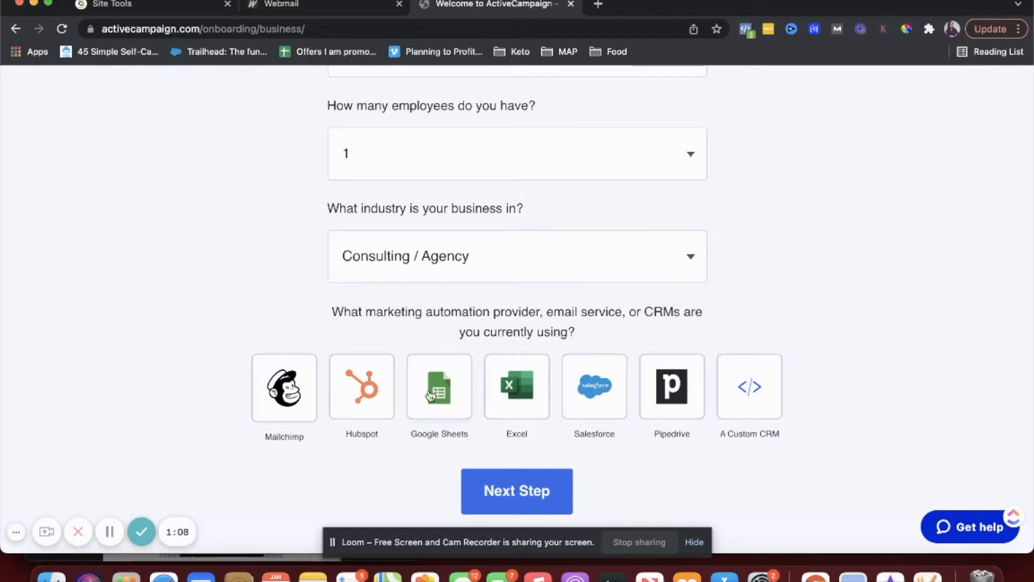
click(491, 492)
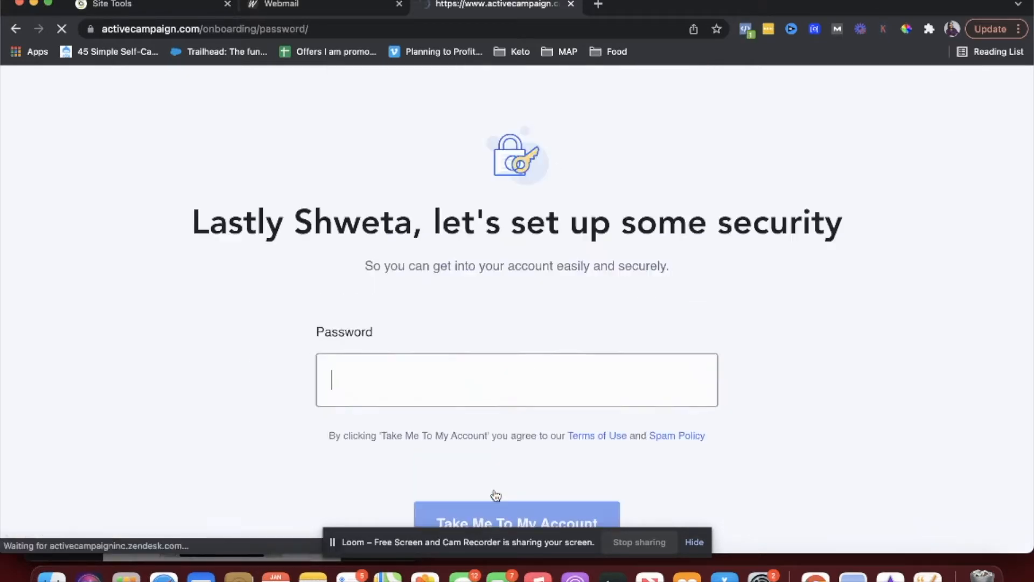
- Set the account password, create the account, and decline saving the password to LastPass
click(471, 366)
text(••••••••••••)
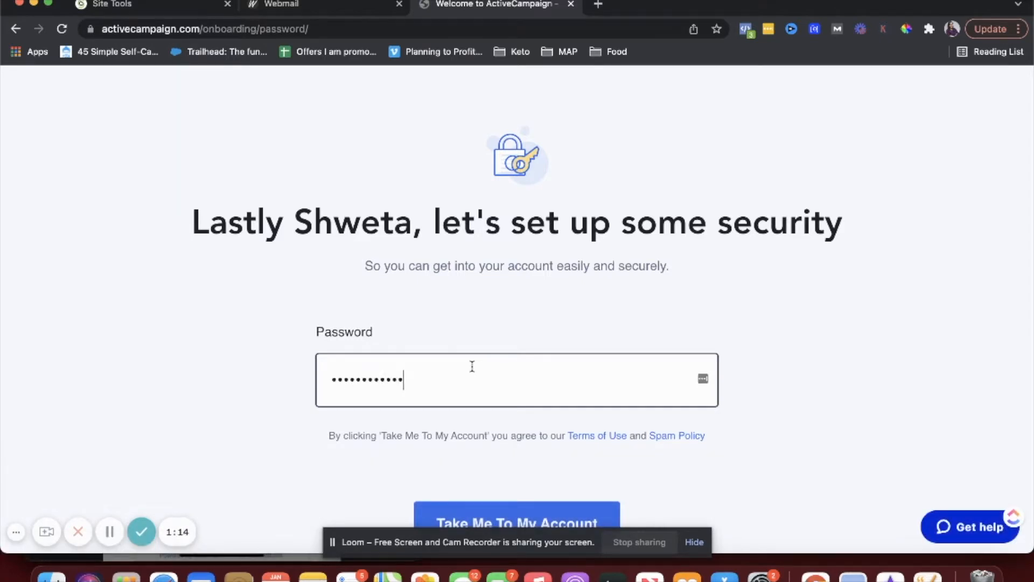
scroll(504, 395, down, 2)
click(519, 464)
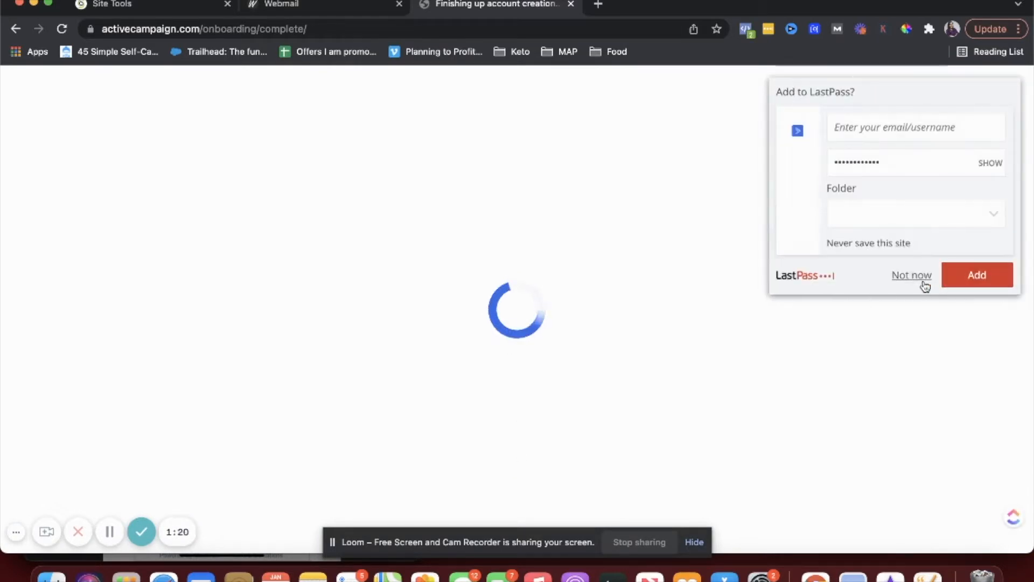
click(918, 277)
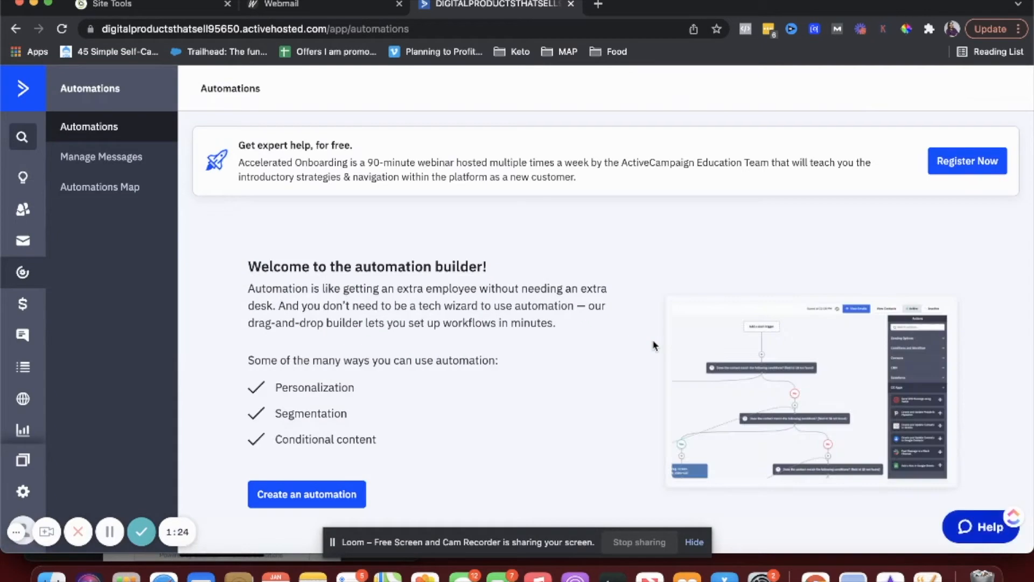
- Visit the Dashboard, dismiss the build-a-campaign prompt, and select the account email on Getting Started
click(22, 176)
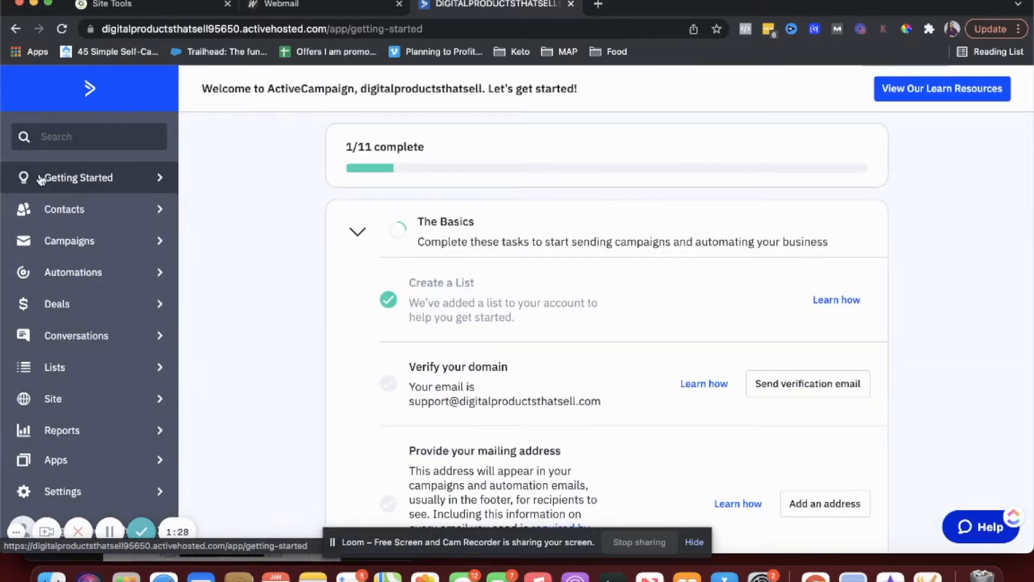
click(85, 90)
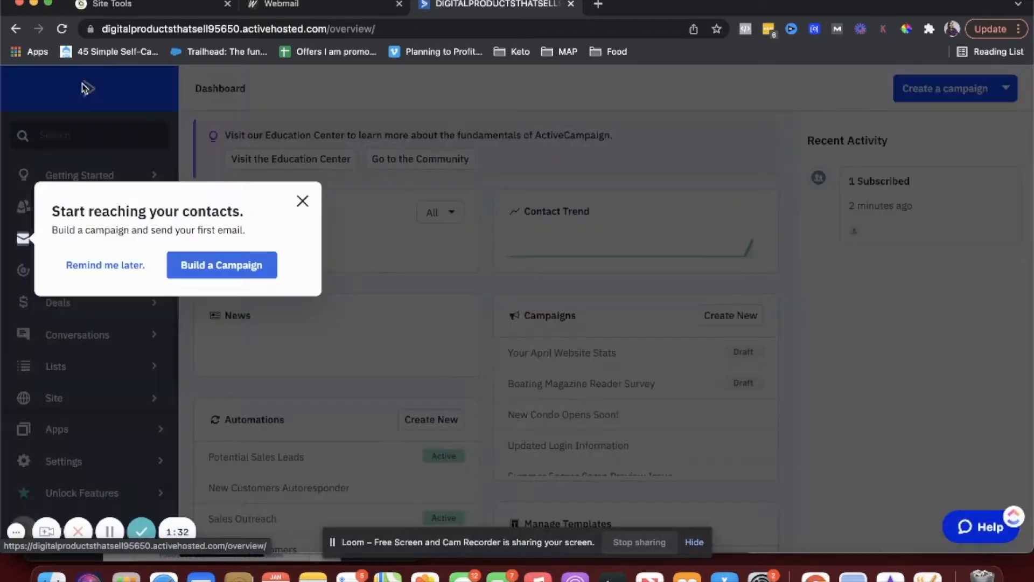
click(302, 201)
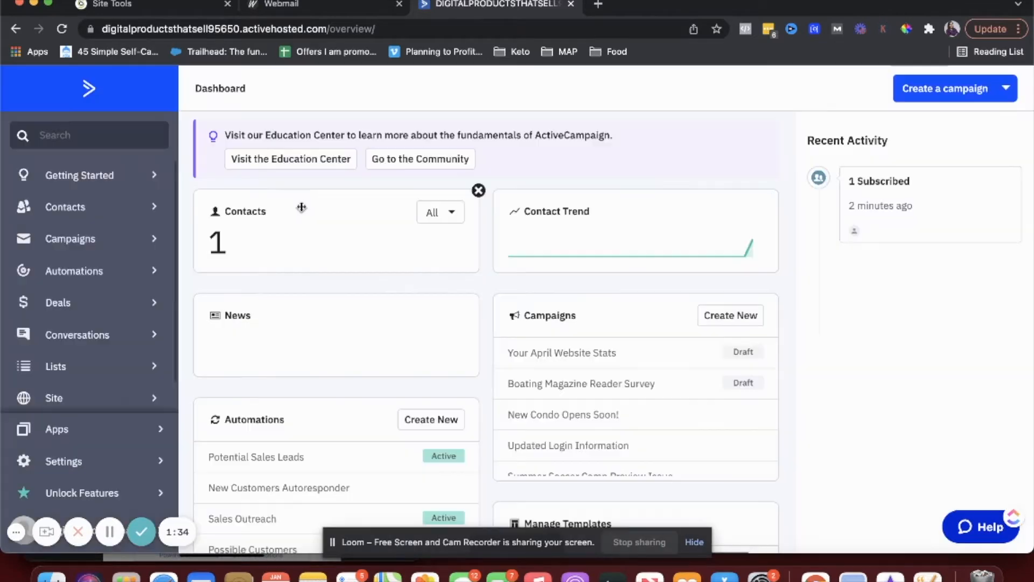
click(91, 186)
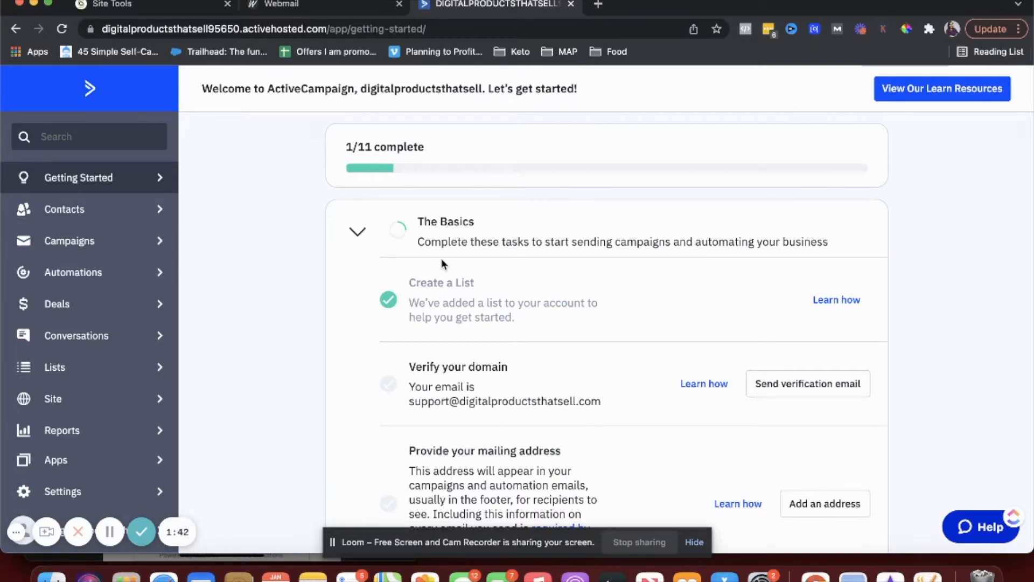
scroll(527, 316, down, 3)
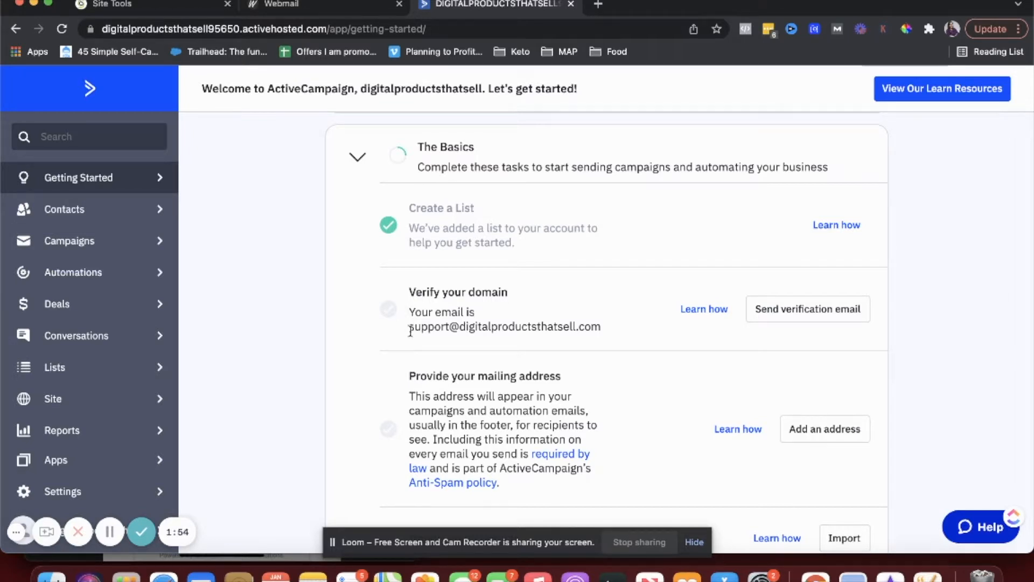
drag(408, 326, 598, 330)
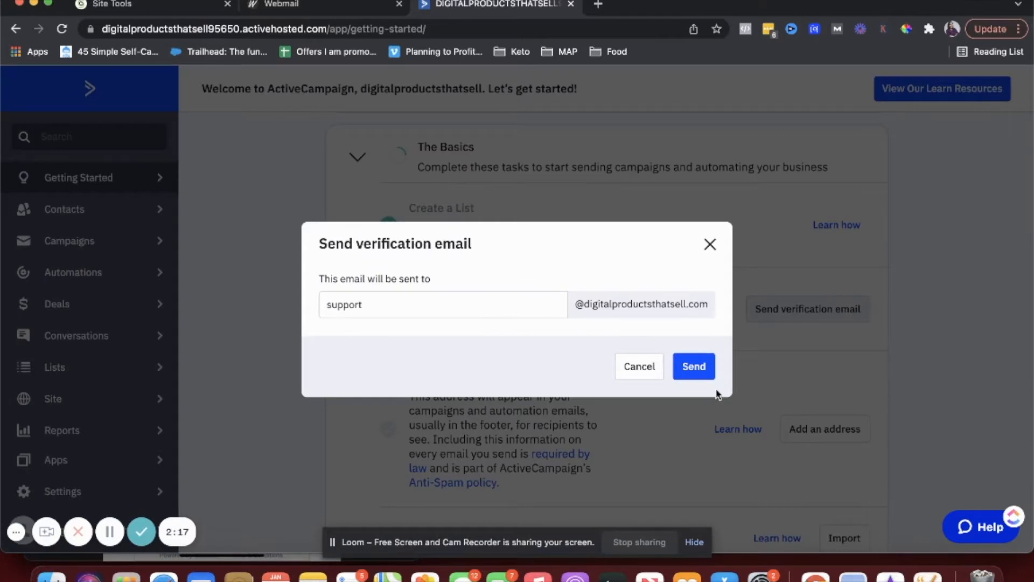
- Send the domain verification email to the account's address
click(700, 374)
scroll(654, 366, down, 2)
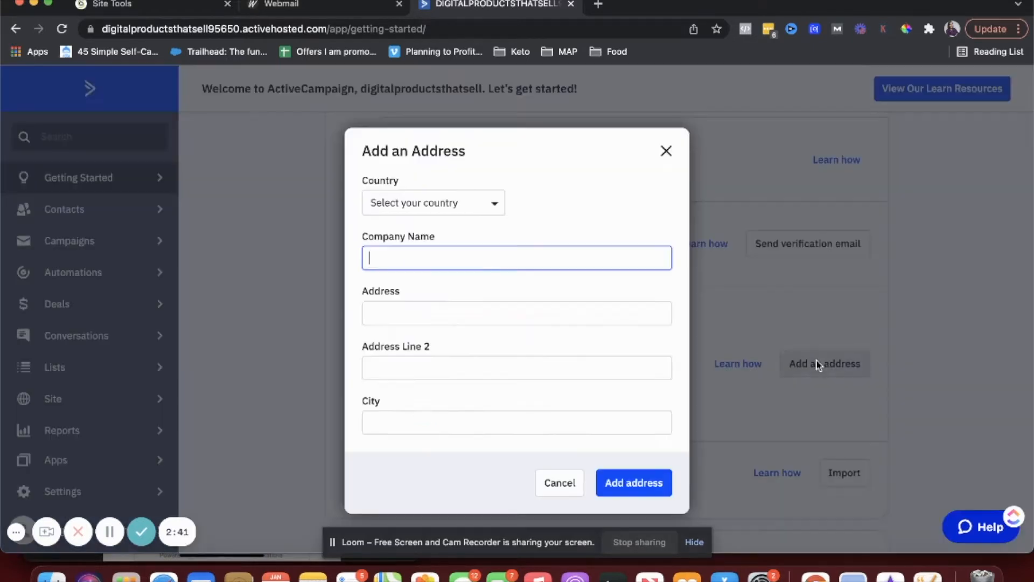
- Add the saved company's mailing address with country United States, filling in state and ZIP
click(818, 362)
text(Shweta Dawar Digital Media)
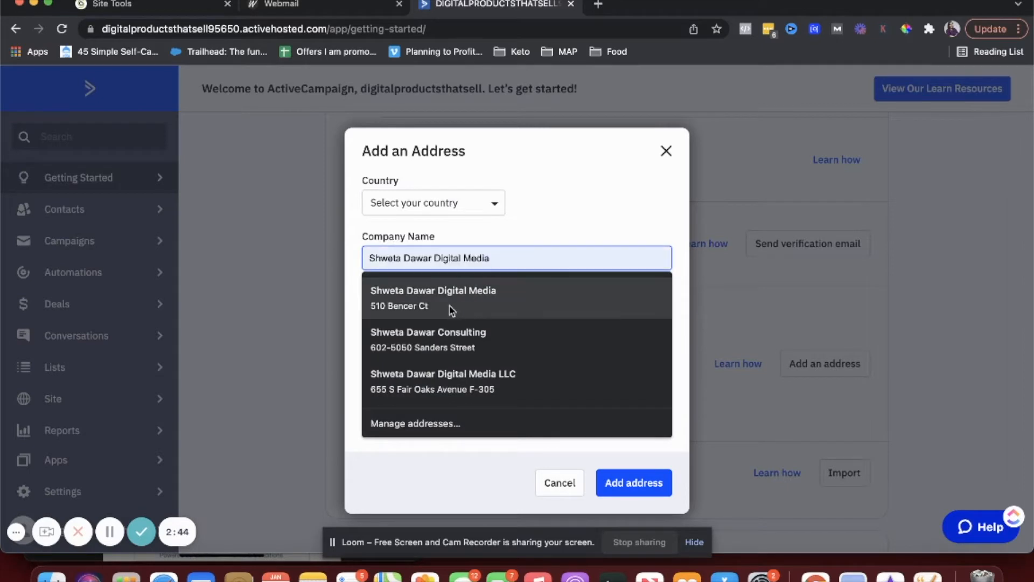
click(445, 338)
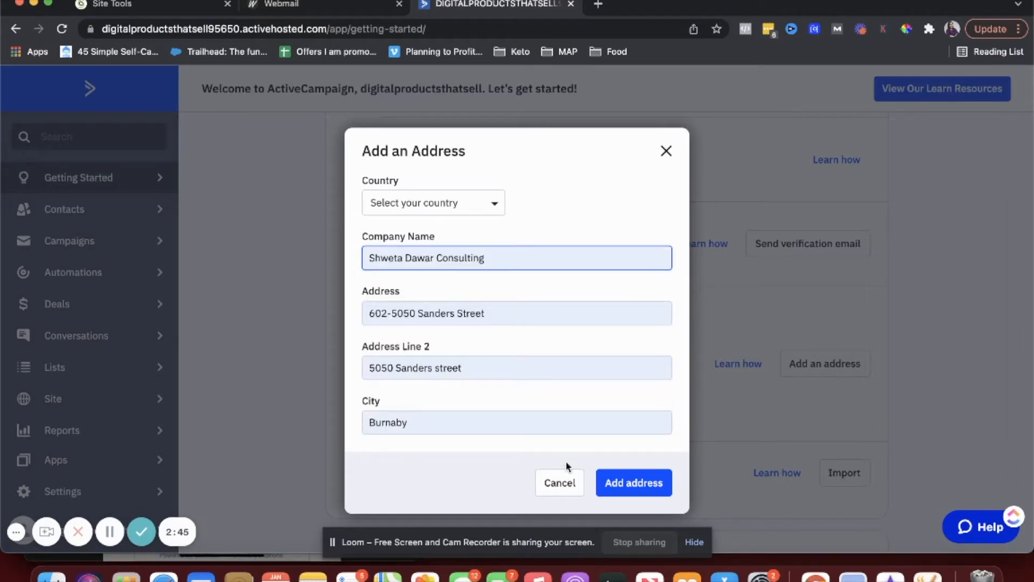
click(606, 482)
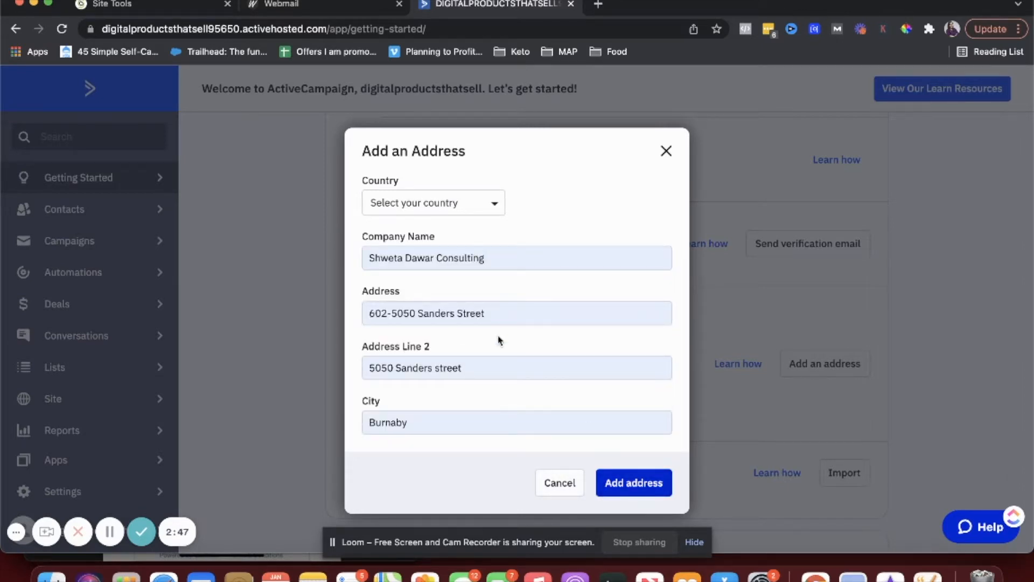
click(439, 210)
click(416, 290)
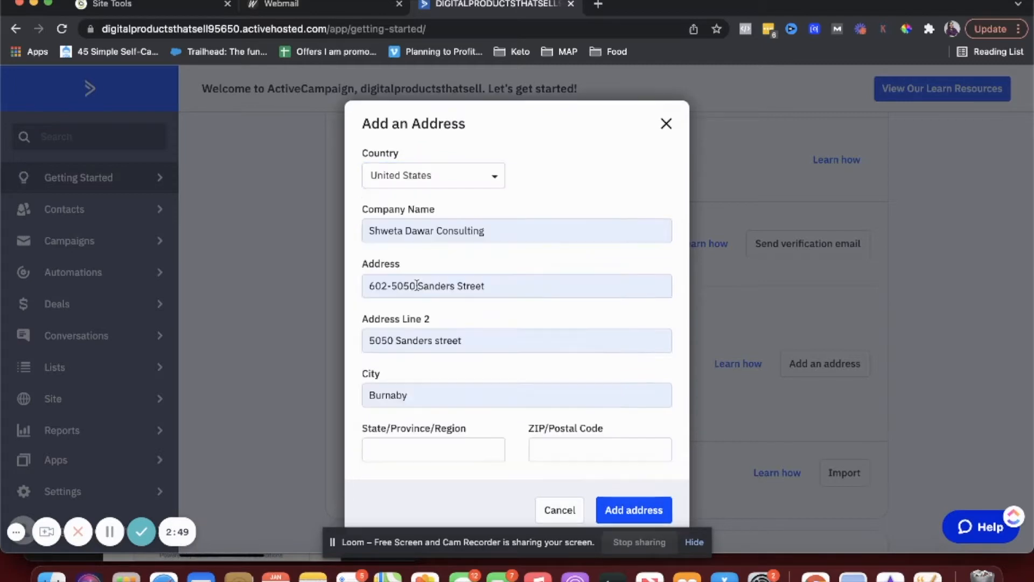
click(457, 452)
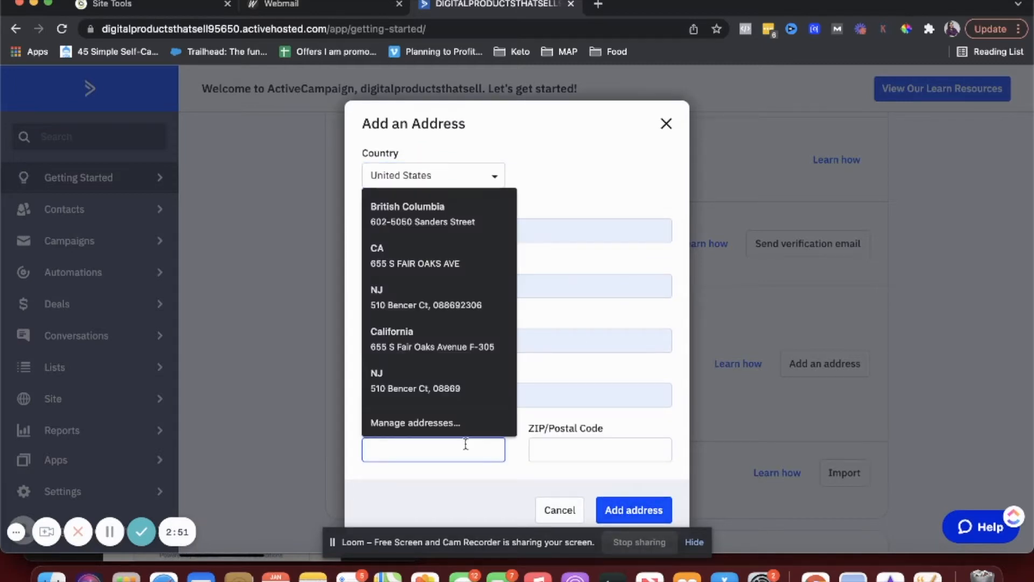
text(New Jersey)
key(Tab)
text(08869)
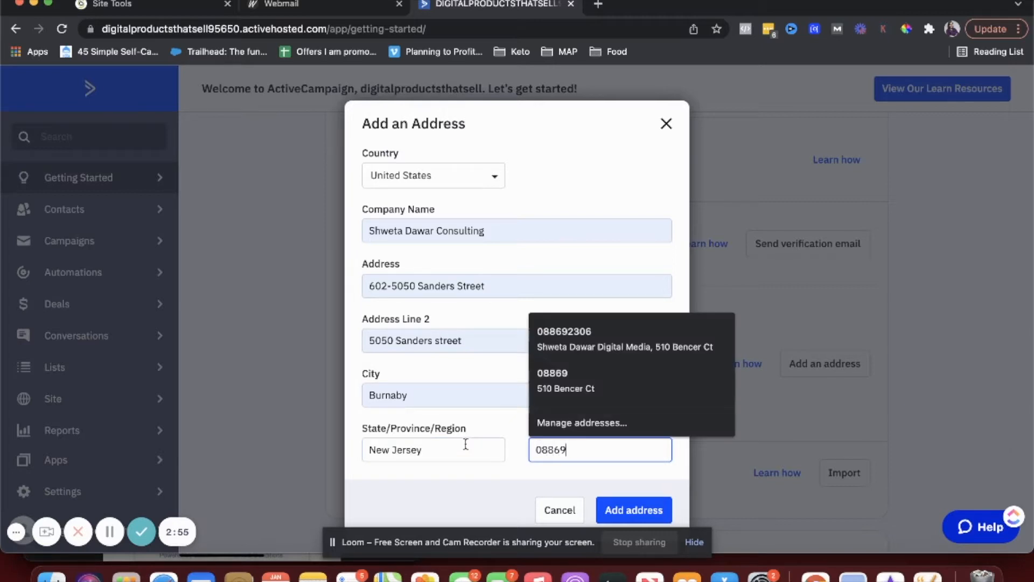
click(633, 509)
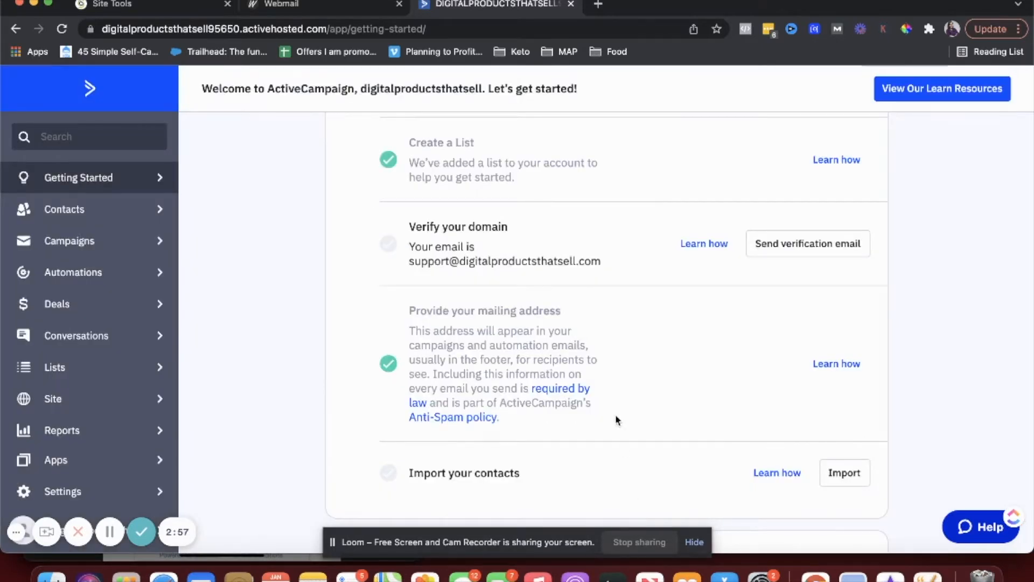
scroll(615, 414, down, 2)
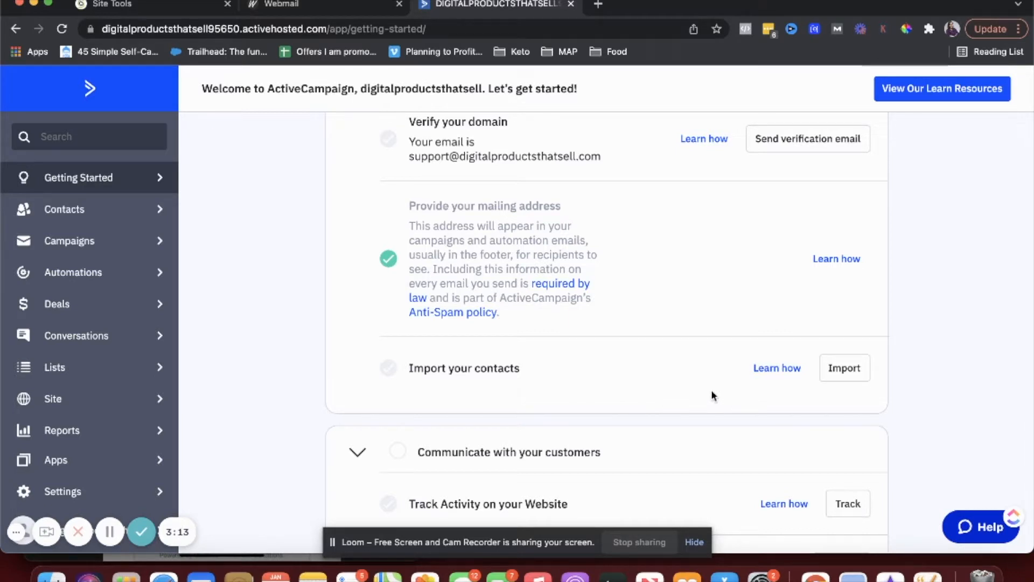
click(840, 372)
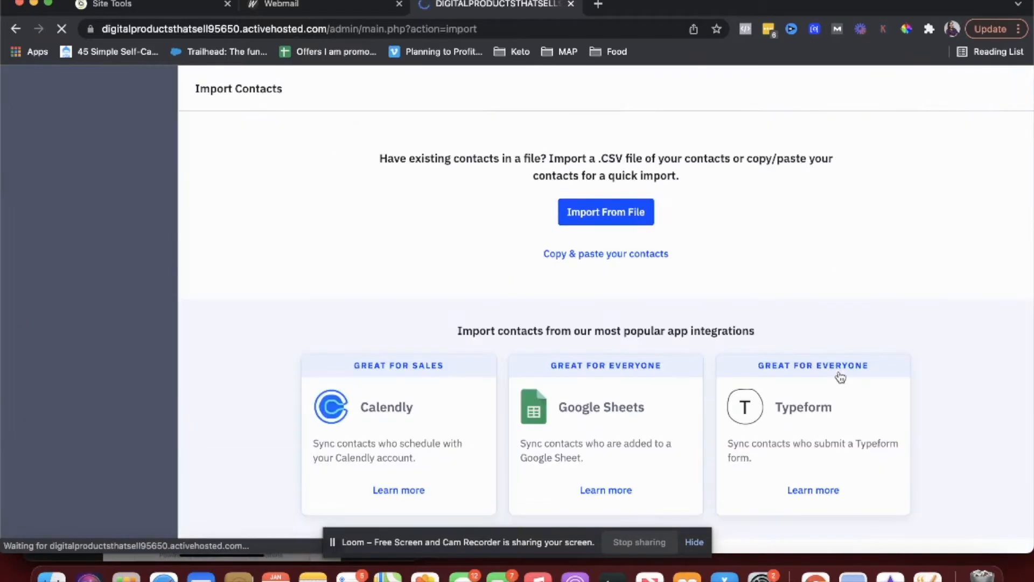
scroll(600, 312, down, 2)
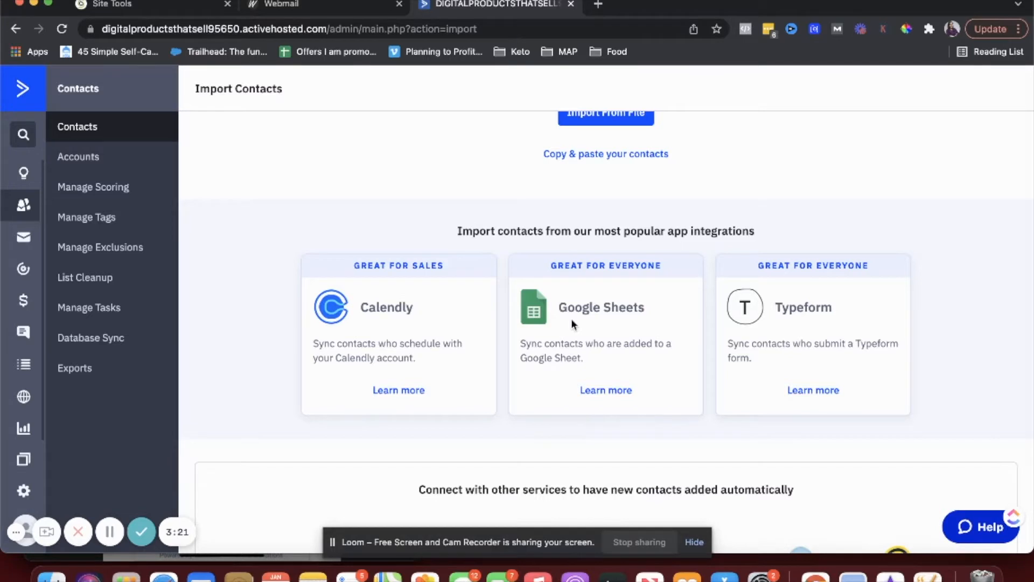
scroll(571, 319, down, 2)
scroll(574, 325, down, 4)
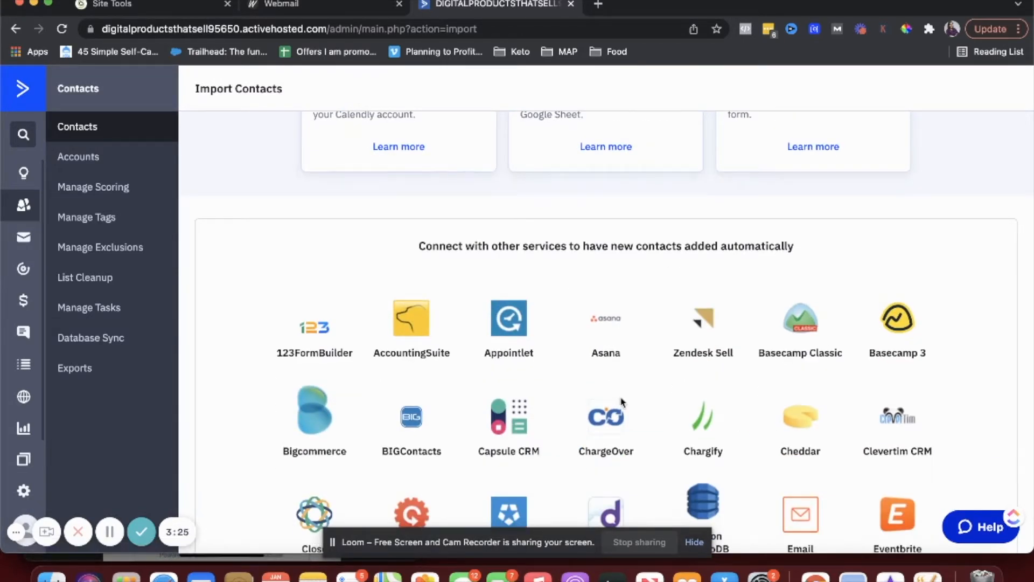
scroll(632, 295, down, 3)
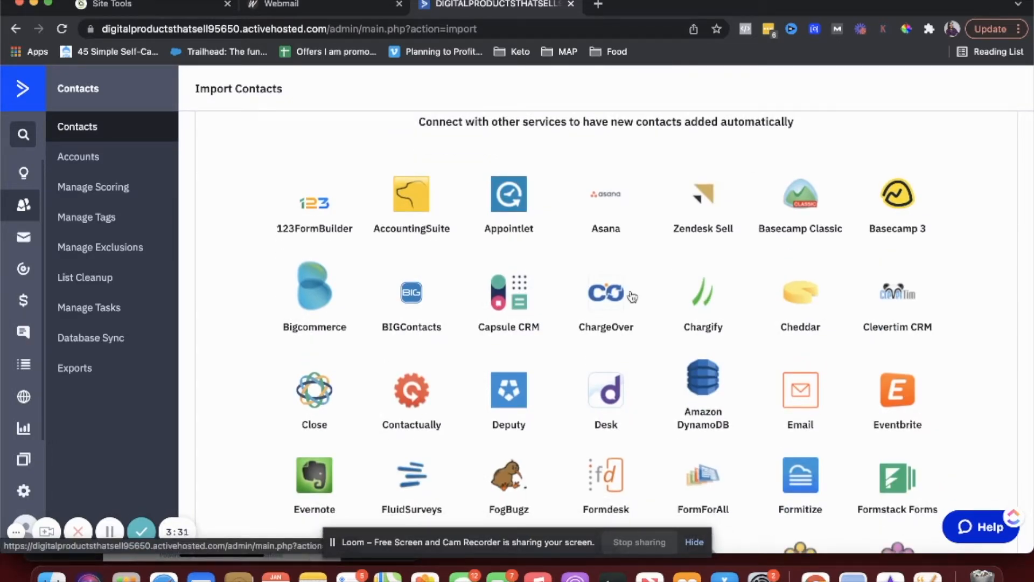
scroll(632, 296, down, 3)
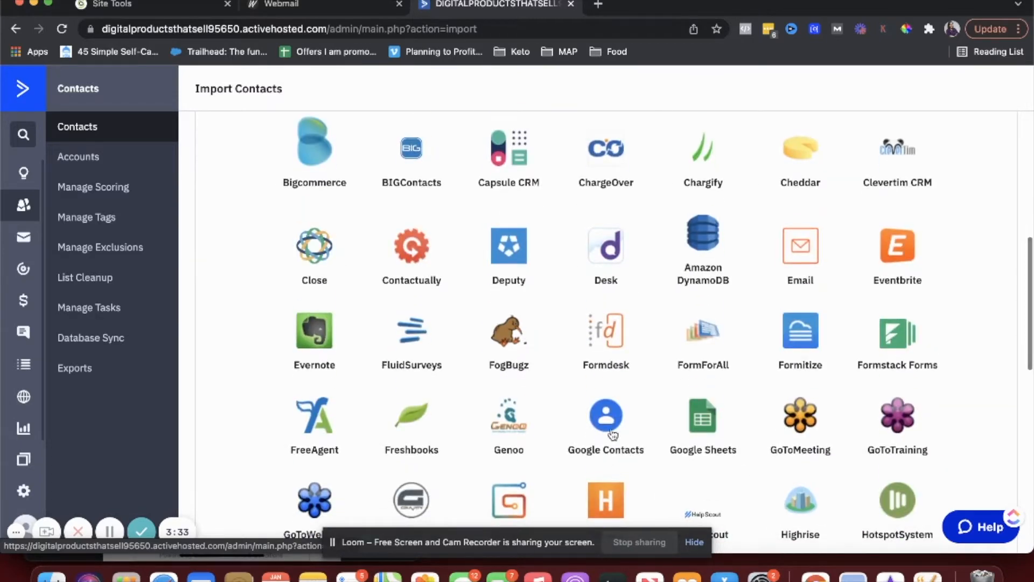
scroll(641, 442, down, 2)
scroll(642, 440, up, 1)
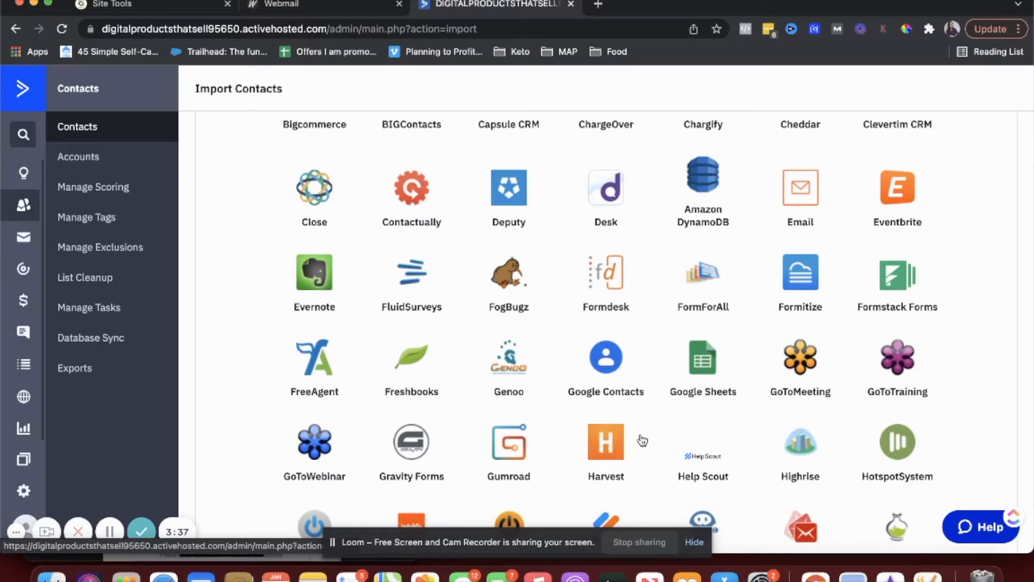
scroll(642, 440, down, 5)
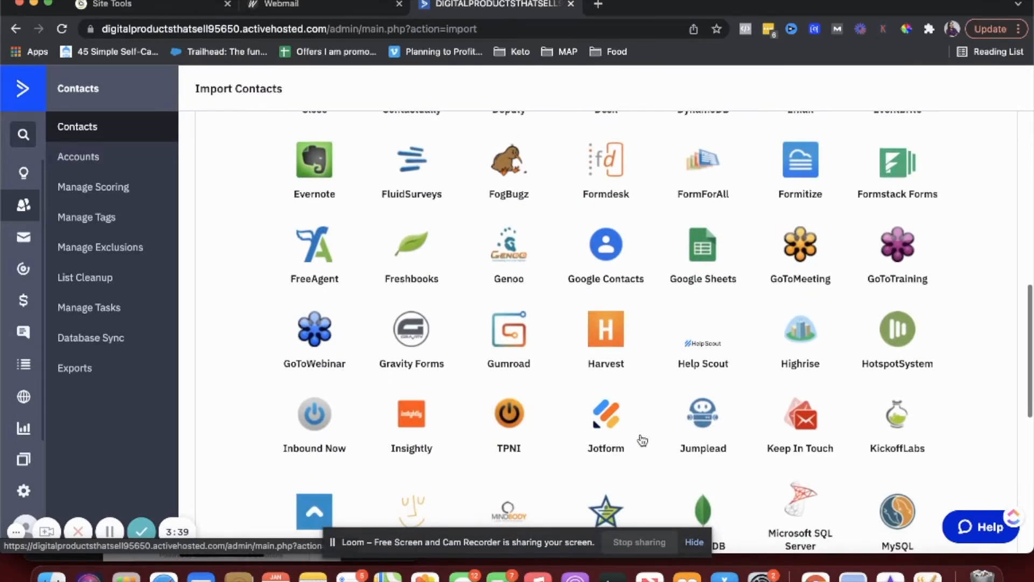
scroll(641, 440, down, 5)
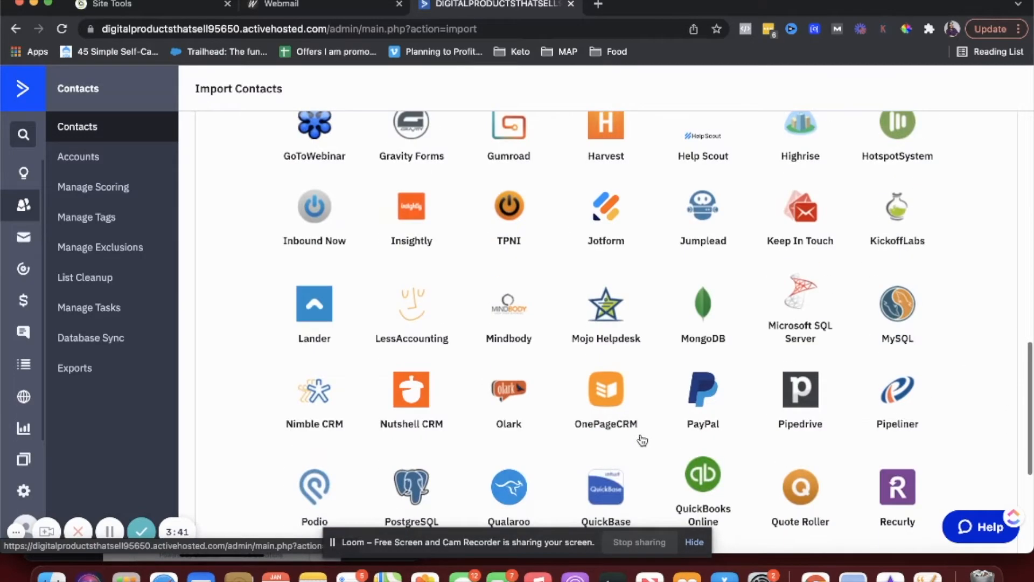
scroll(641, 440, up, 15)
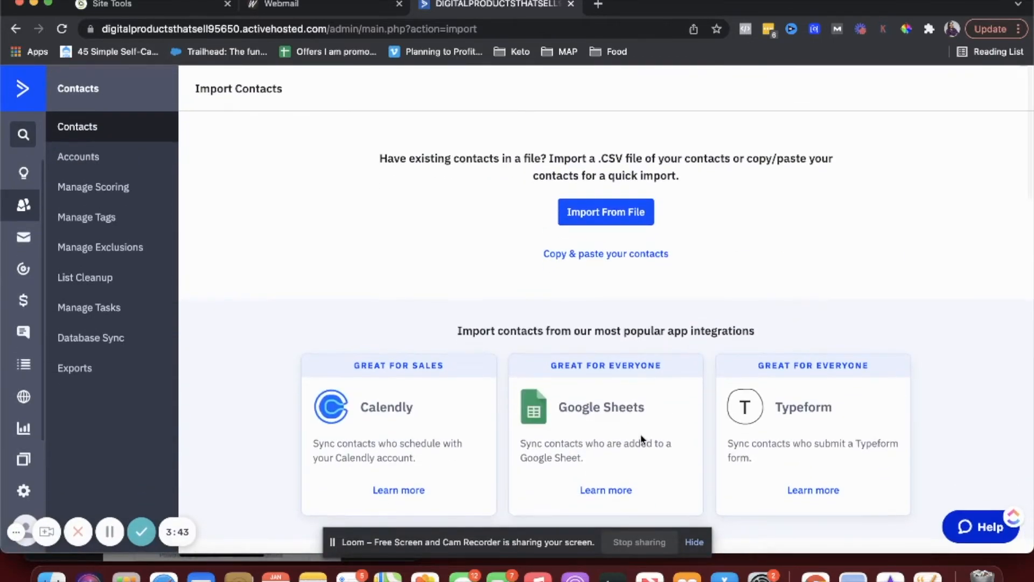
scroll(642, 441, down, 2)
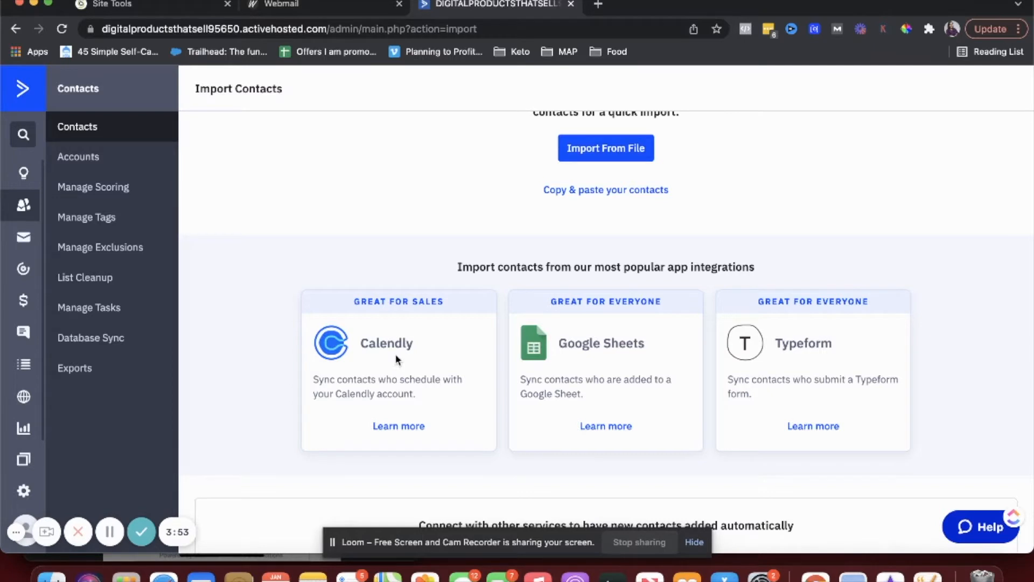
scroll(395, 356, up, 2)
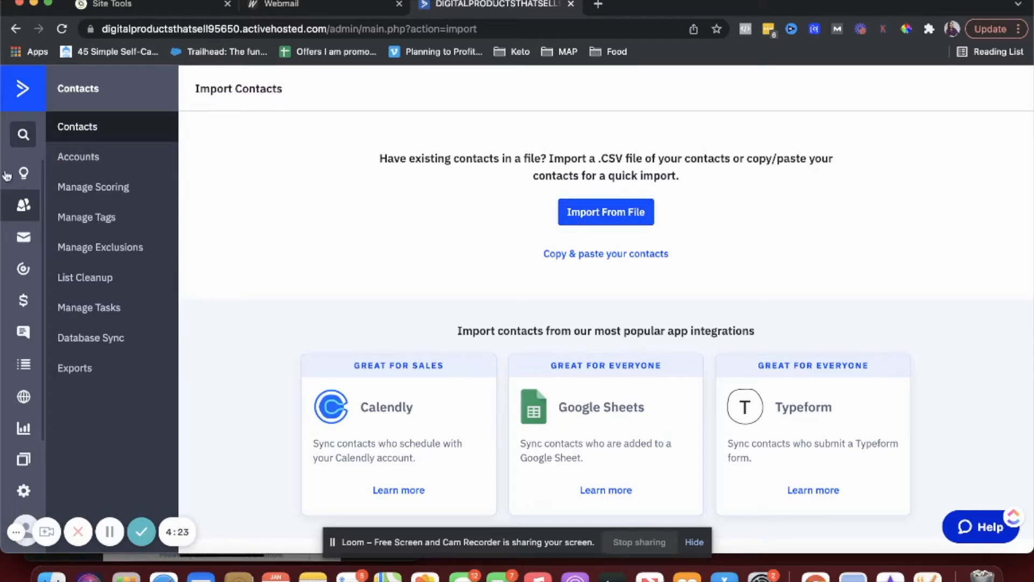
- Scroll through the Getting Started checklist to review the 2/11 completed setup tasks
click(10, 189)
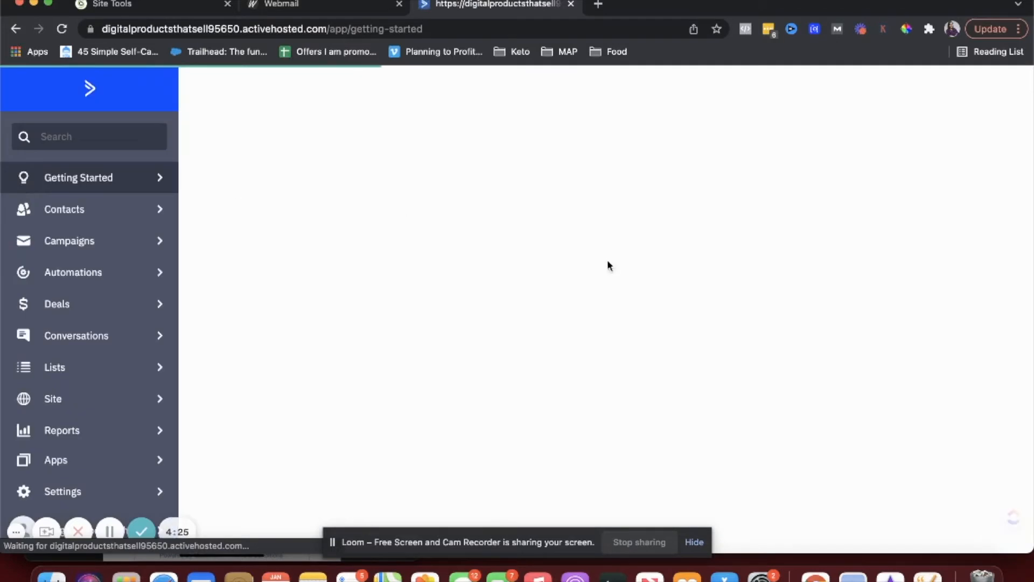
scroll(540, 278, down, 3)
scroll(541, 279, down, 5)
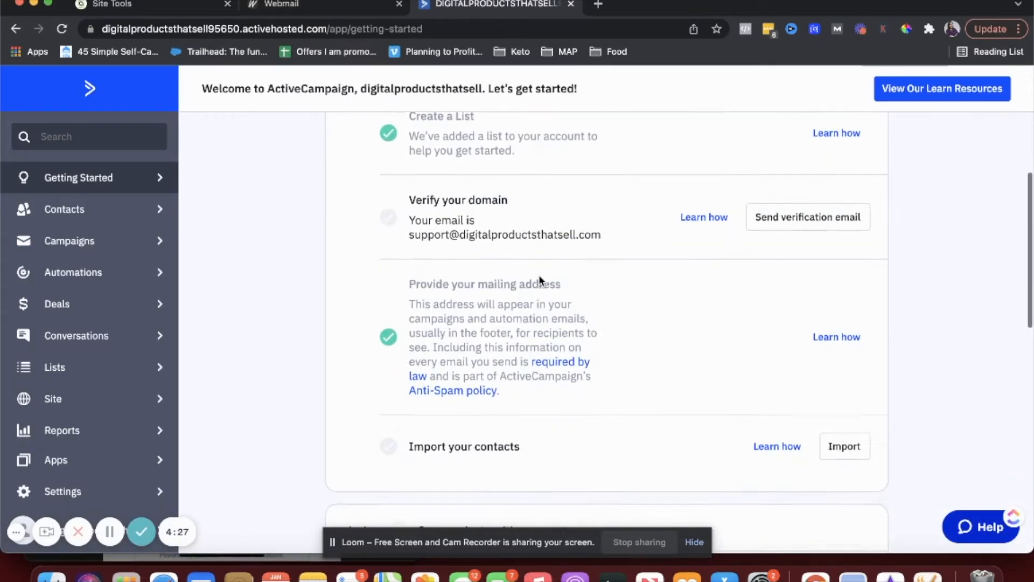
scroll(540, 279, down, 2)
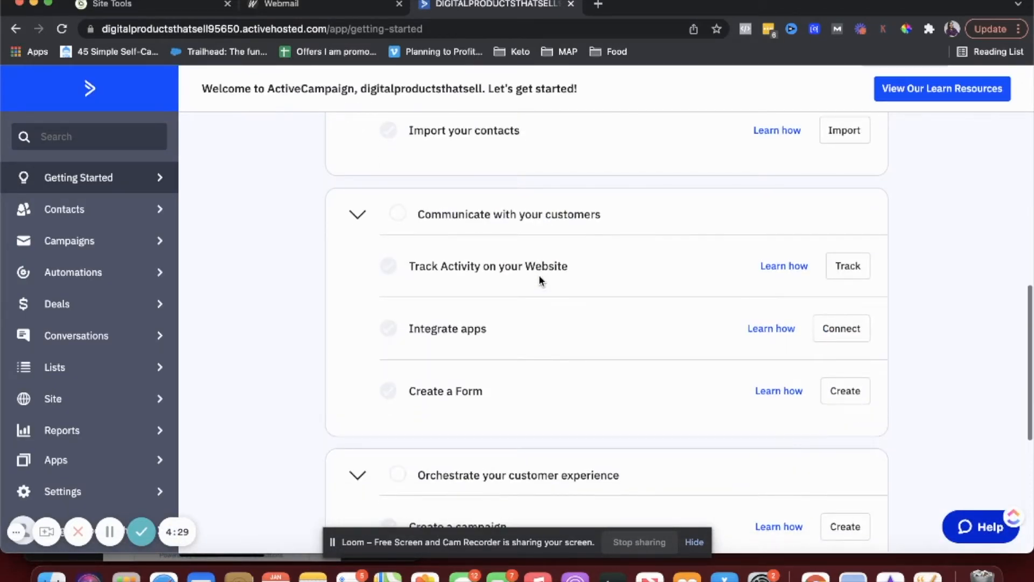
scroll(539, 274, up, 6)
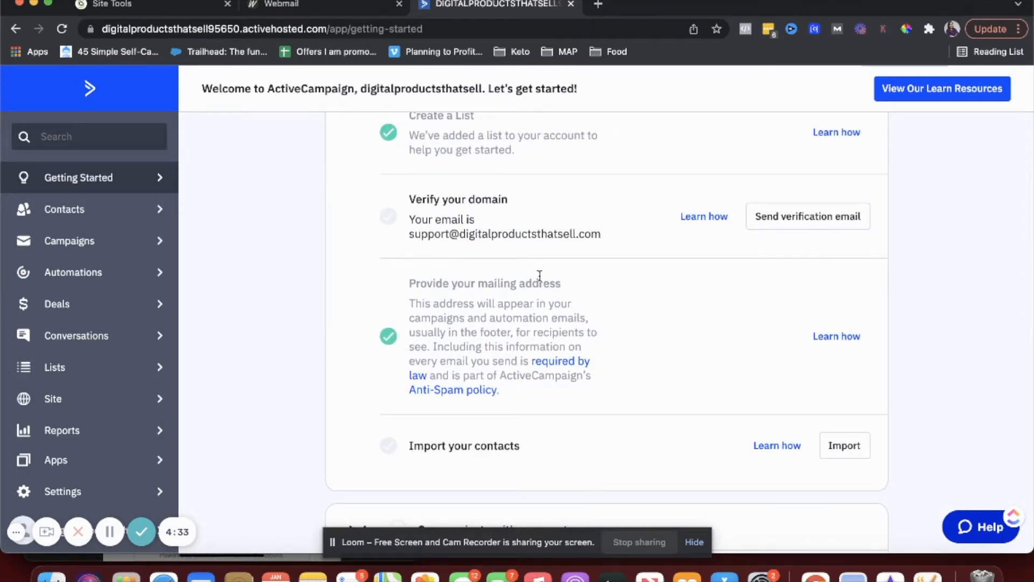
scroll(539, 275, up, 1)
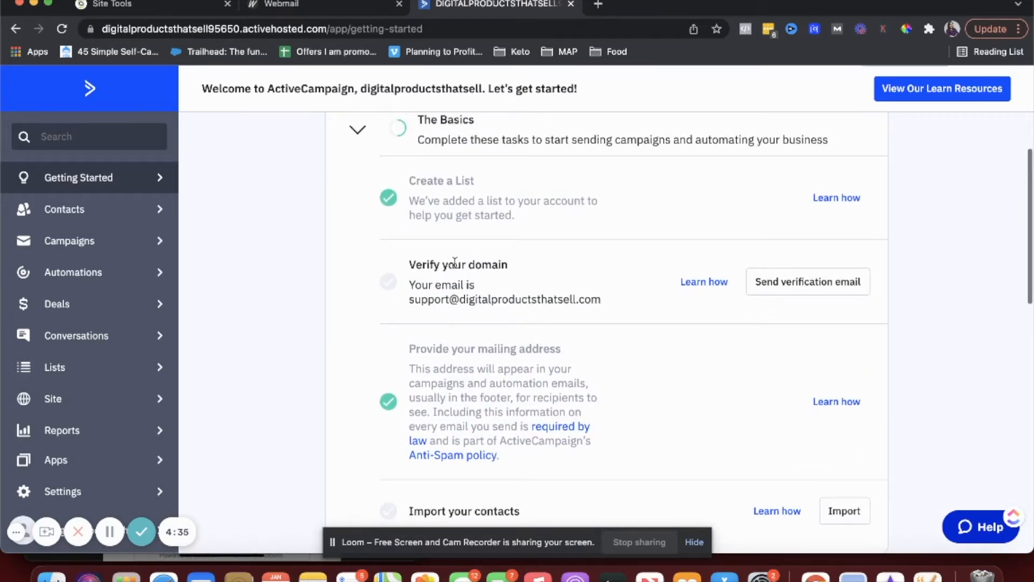
scroll(454, 263, down, 1)
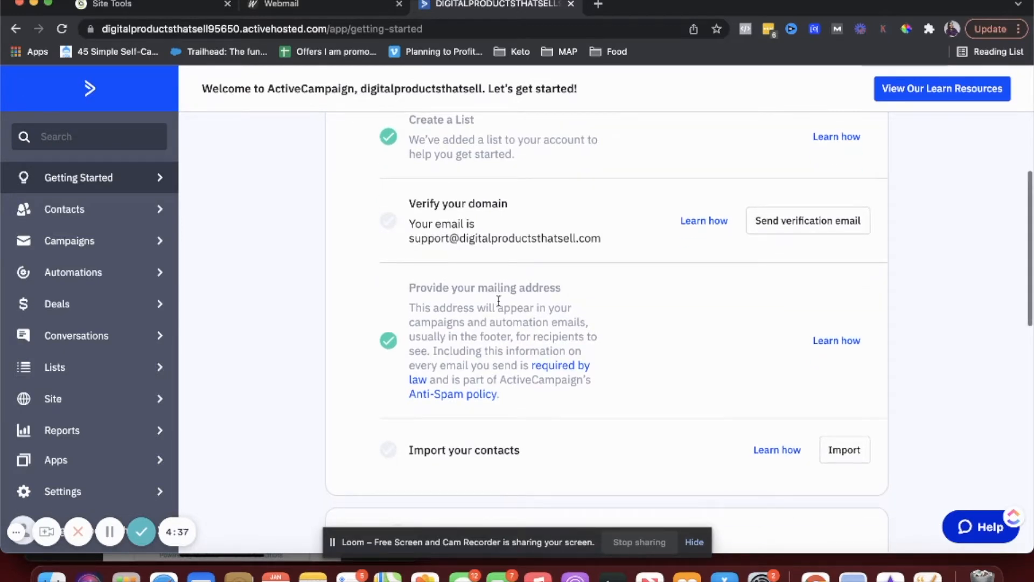
scroll(499, 300, down, 1)
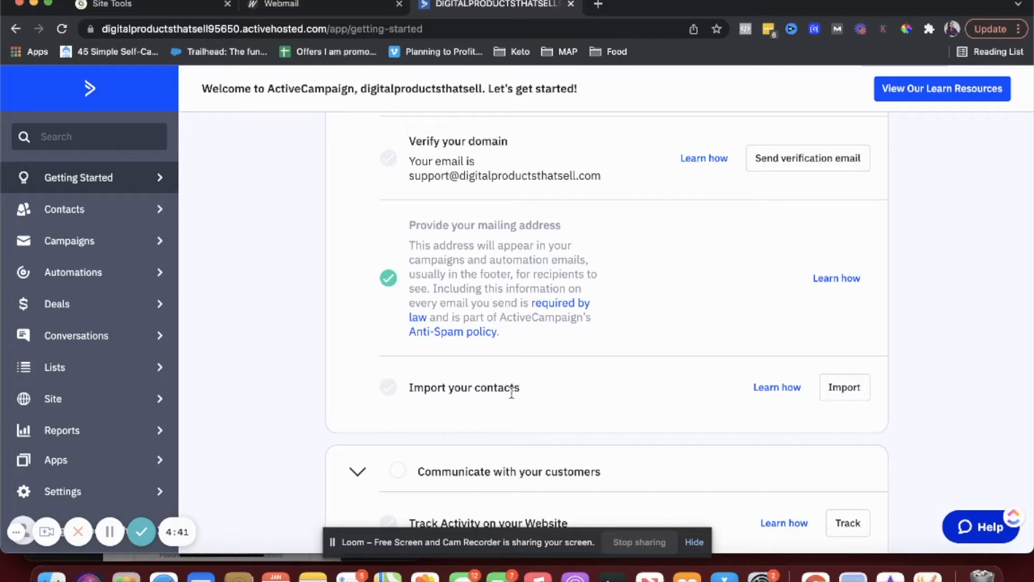
scroll(511, 393, up, 4)
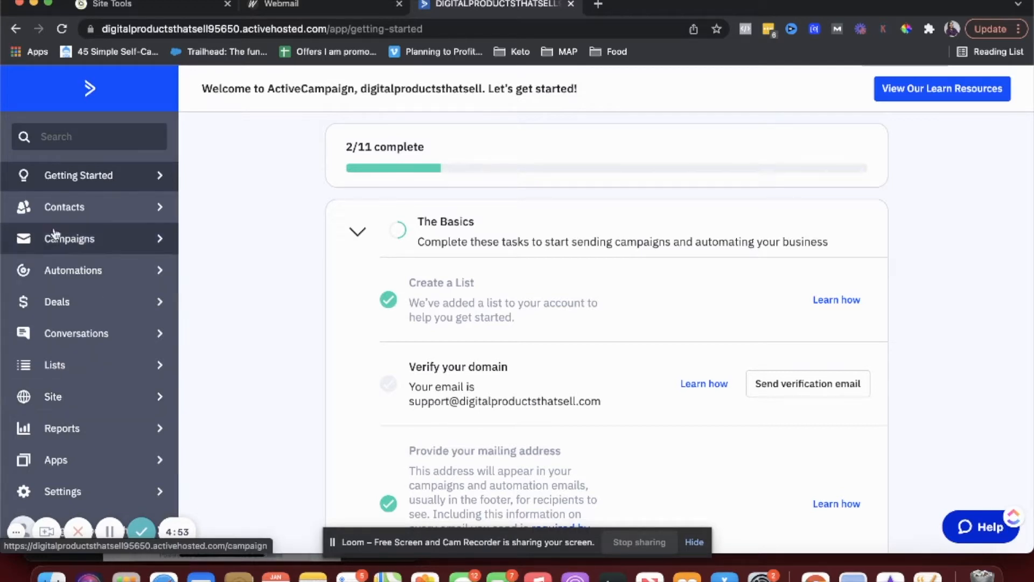
- Pass through the Dashboard and Getting Started checklist, then open the Contacts list with one contact
click(91, 90)
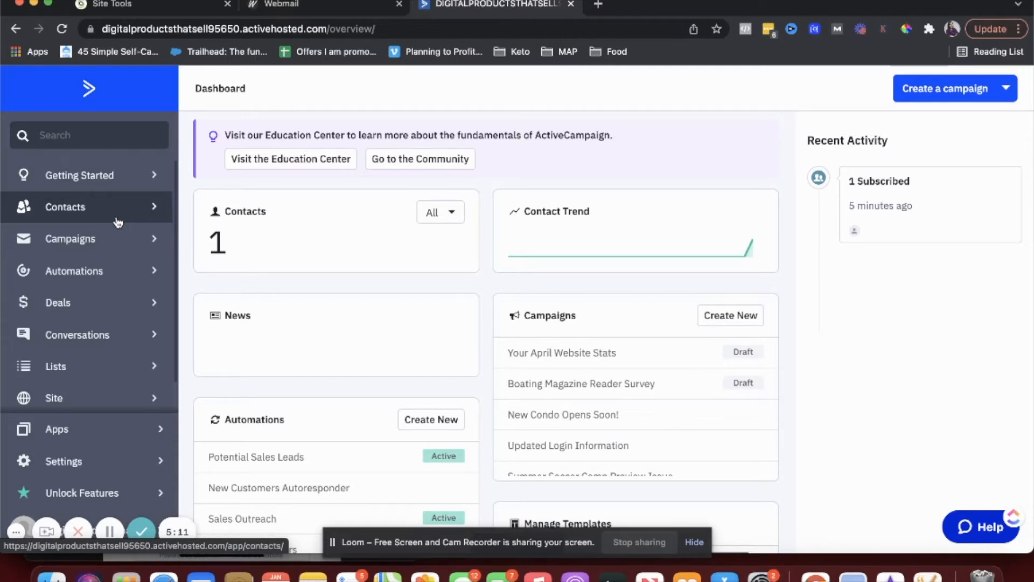
click(92, 179)
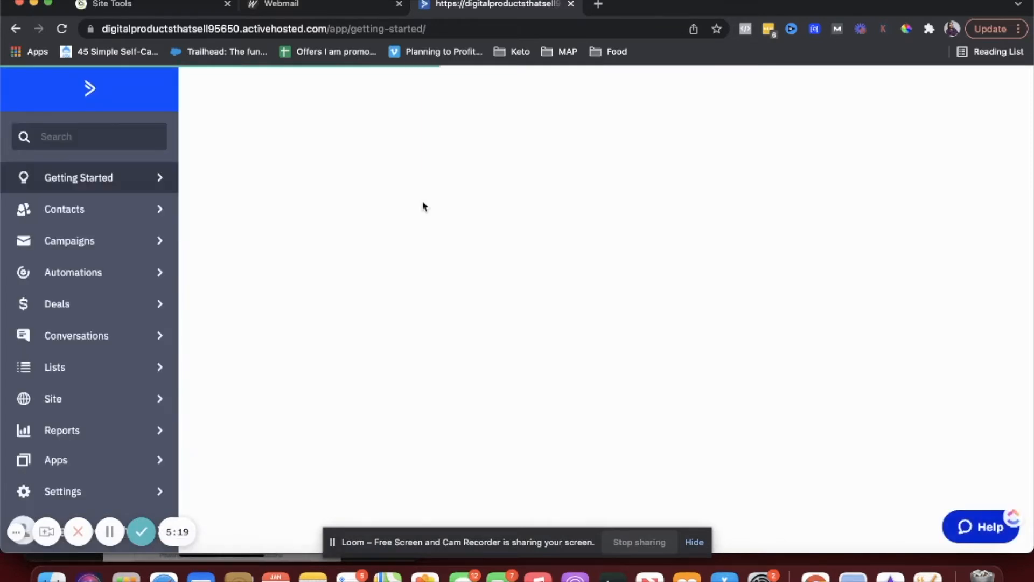
scroll(443, 388, down, 3)
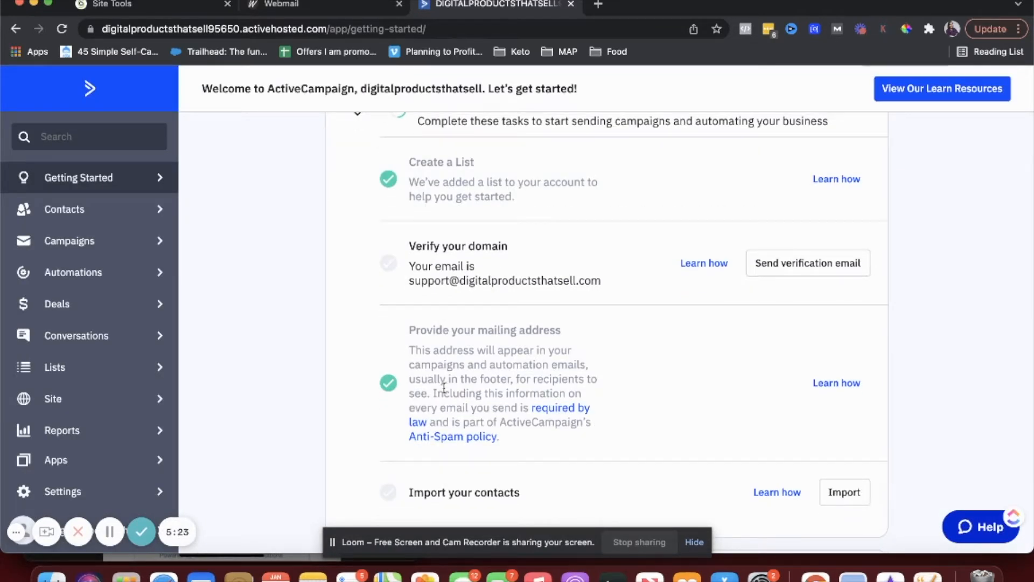
click(71, 211)
scroll(495, 239, down, 4)
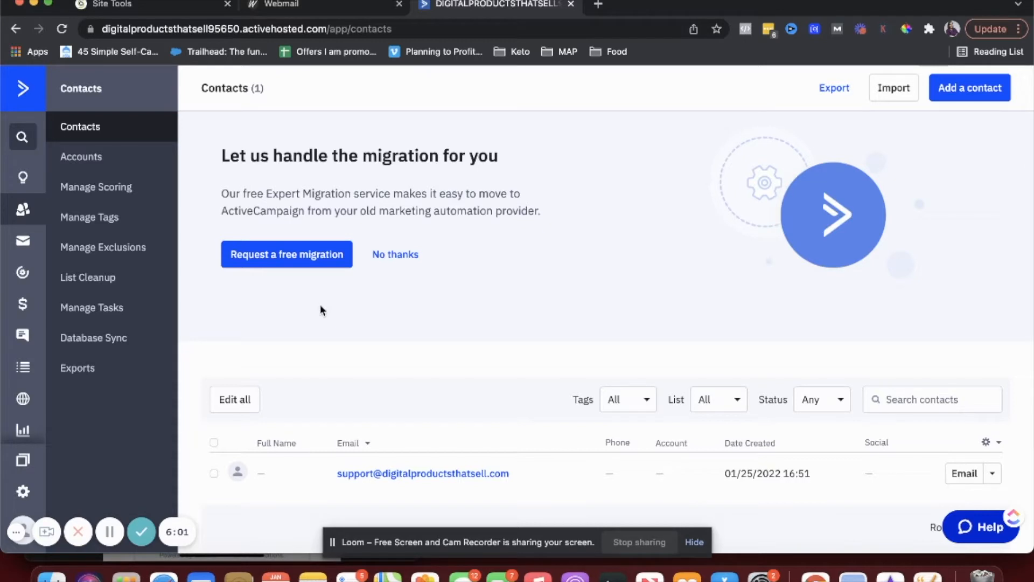
- Add a contact with first and last name 'test' and a sample email, skipping contact actions
click(963, 100)
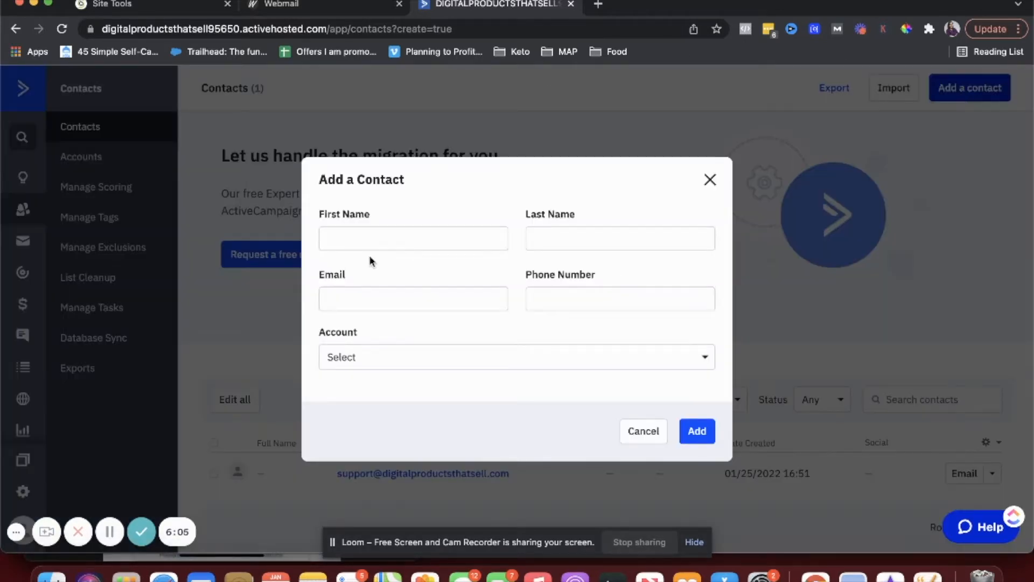
click(374, 238)
text(test)
key(Tab)
text(test)
click(363, 295)
text(test@g)
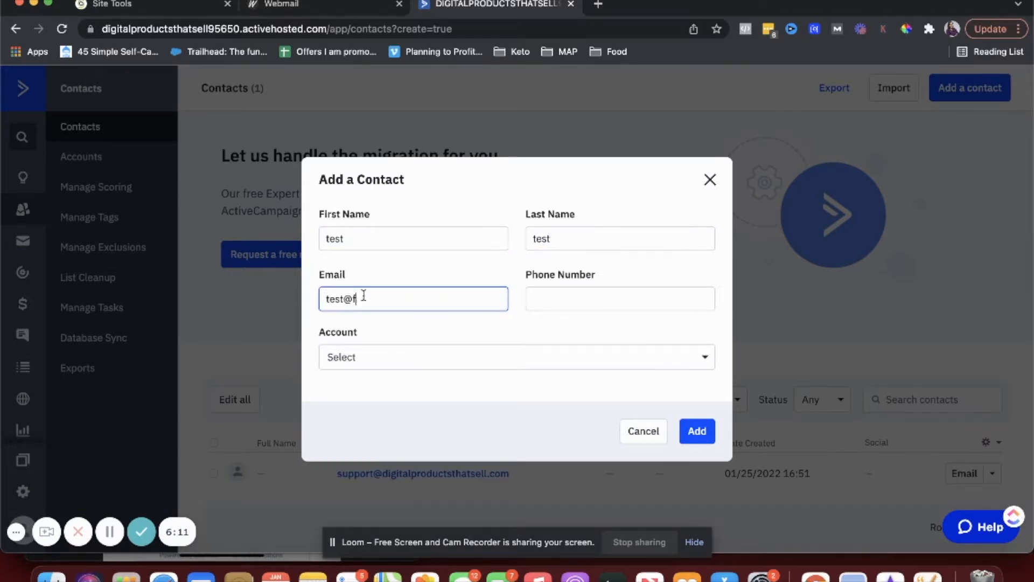
text(mail.com)
click(363, 357)
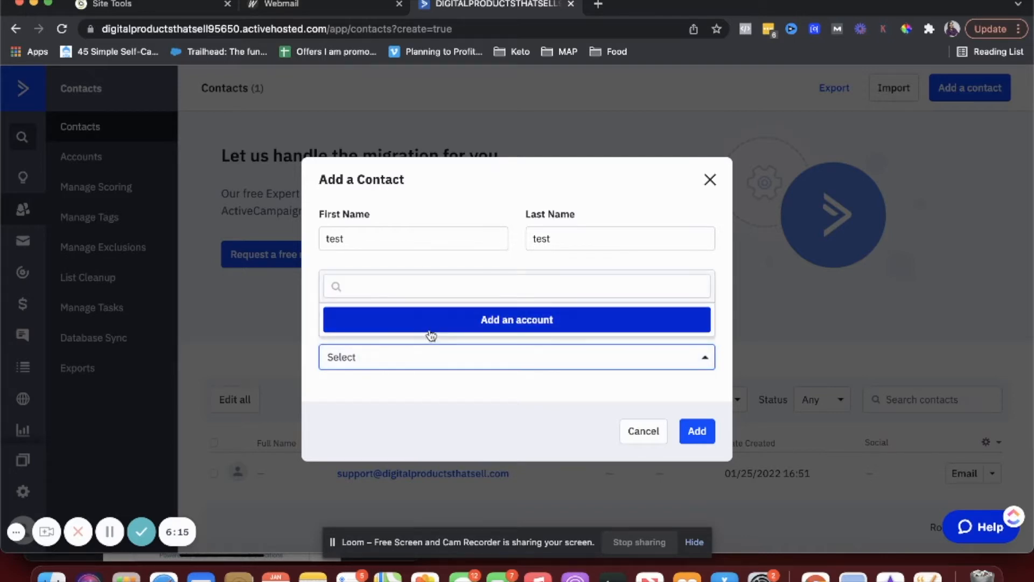
click(438, 390)
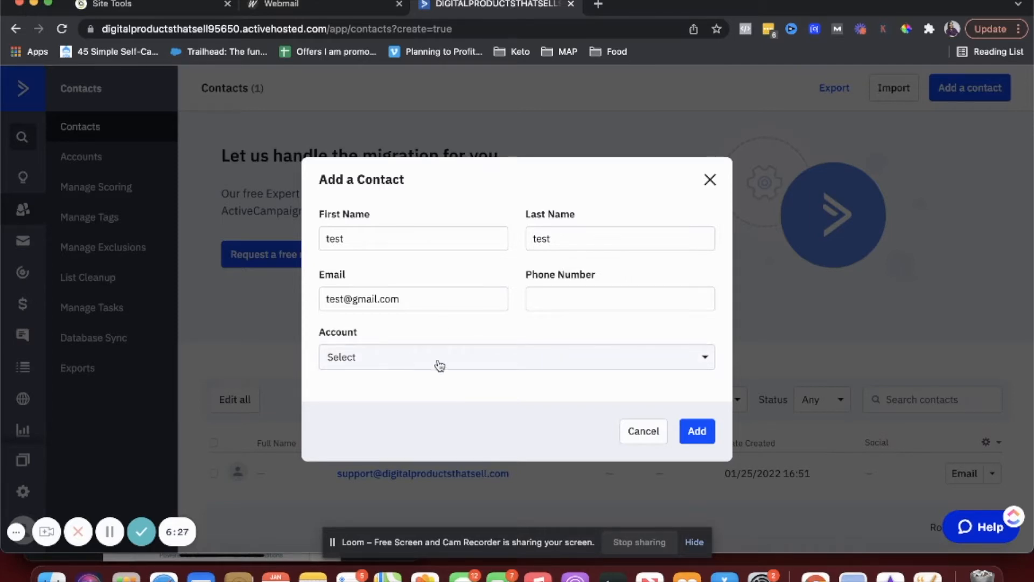
click(699, 430)
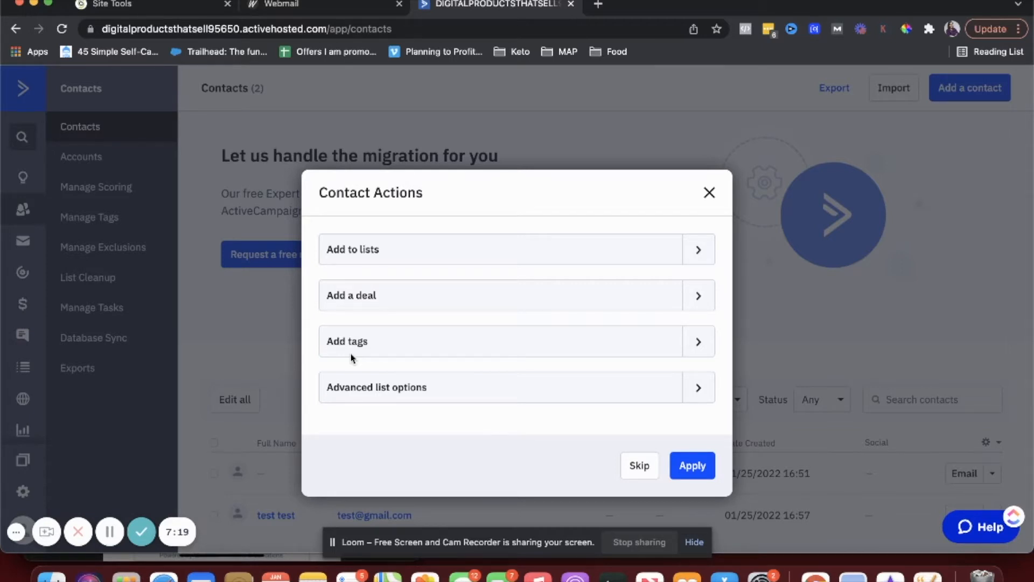
click(644, 469)
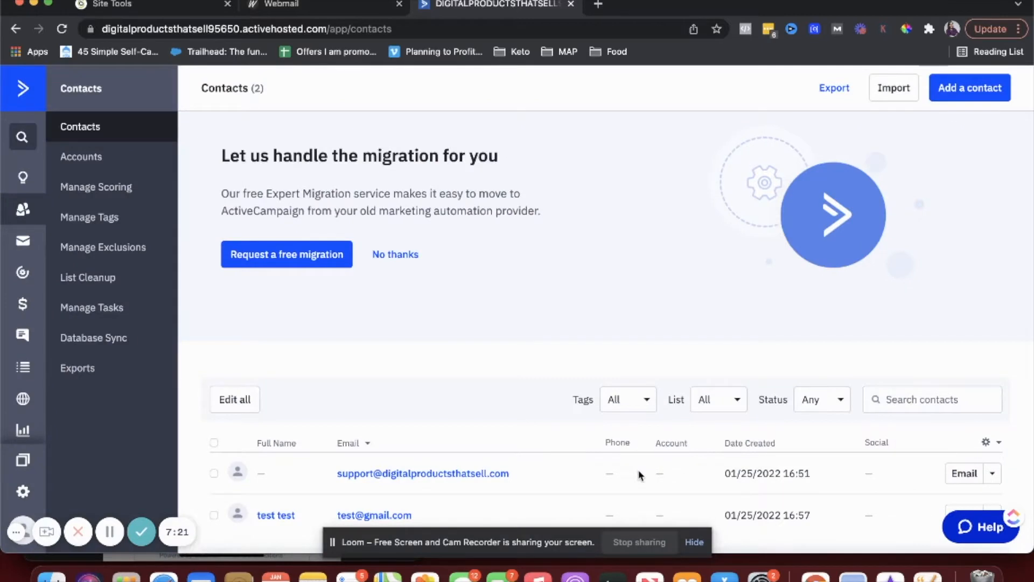
- Open the account's own contact record and enter its first and last name
scroll(527, 342, down, 3)
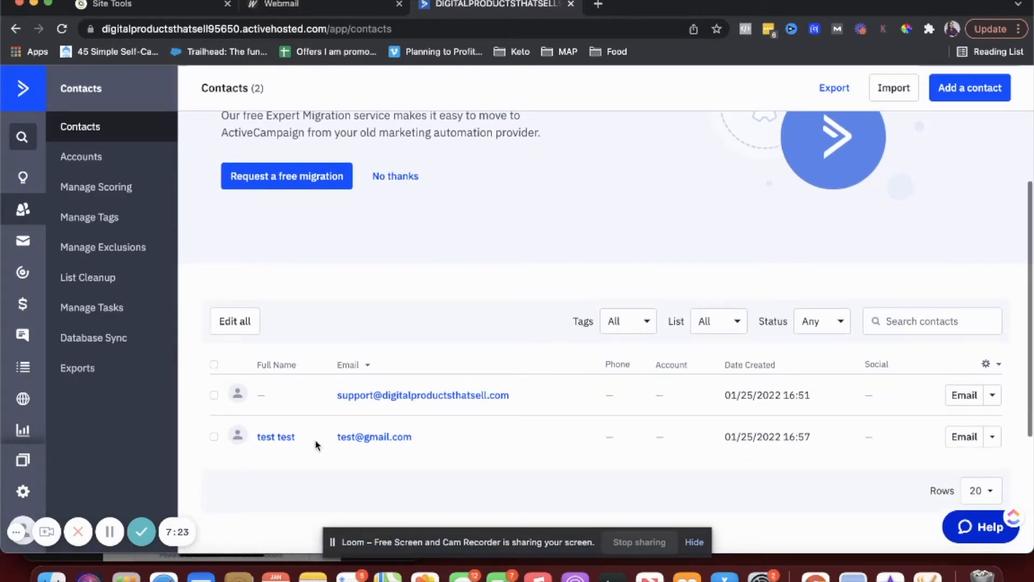
scroll(363, 354, down, 1)
scroll(363, 354, down, 2)
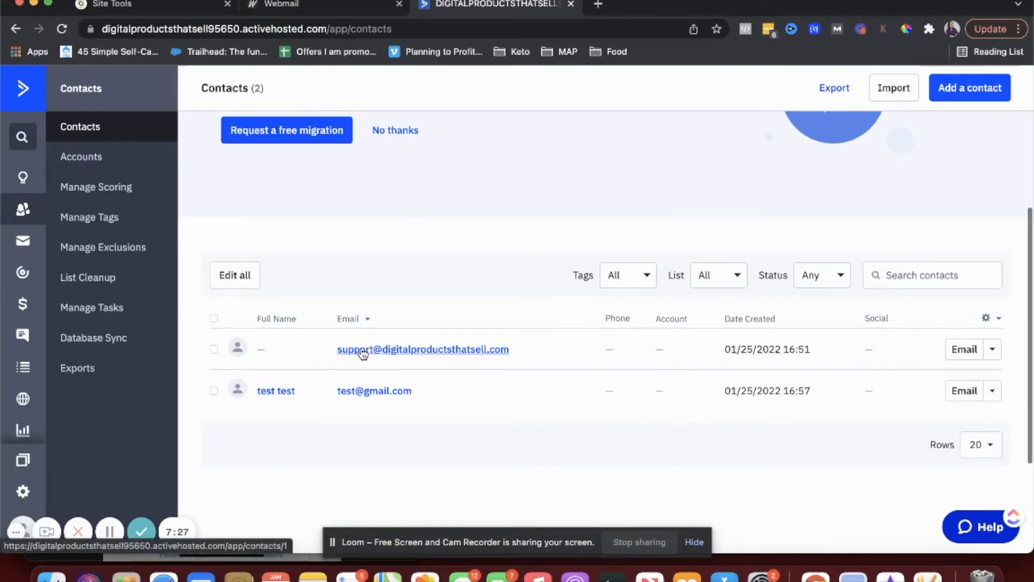
scroll(363, 354, up, 3)
scroll(427, 351, down, 4)
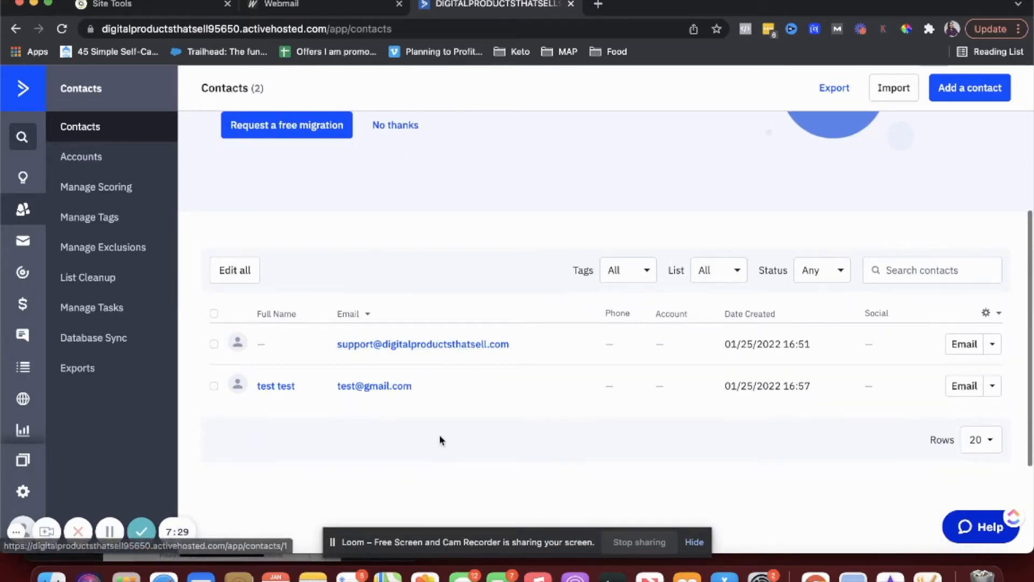
click(365, 343)
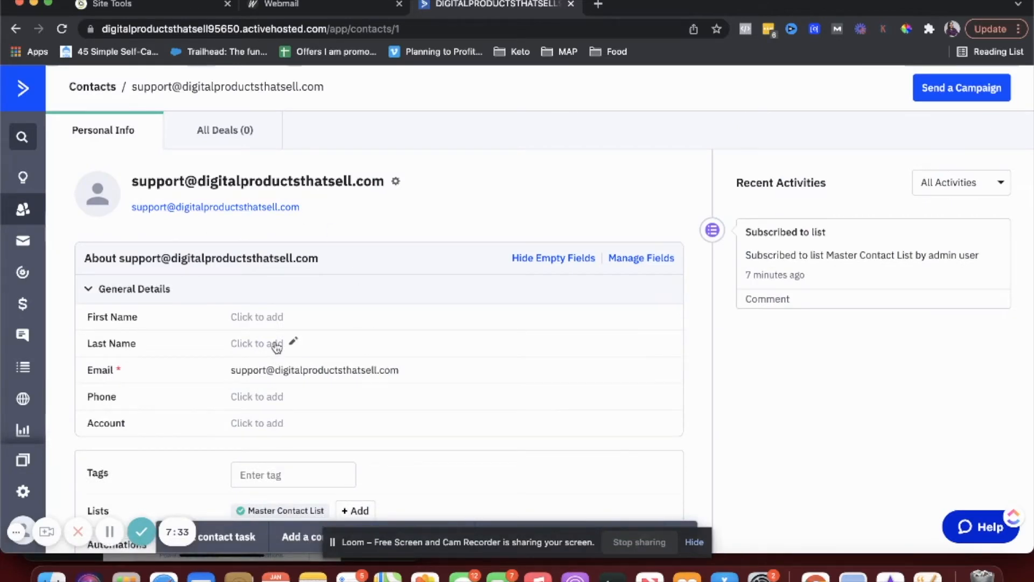
scroll(276, 329, down, 1)
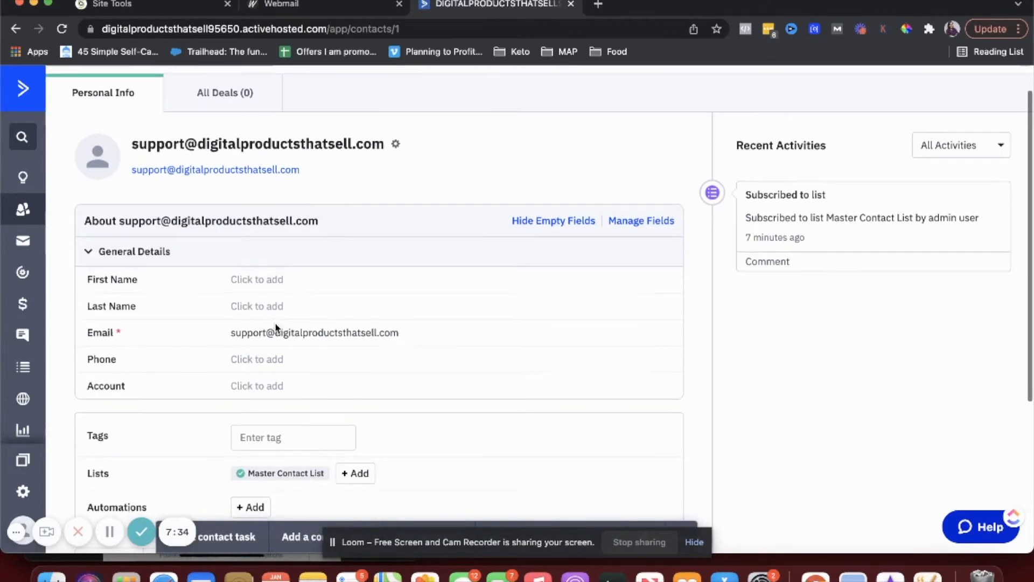
click(257, 281)
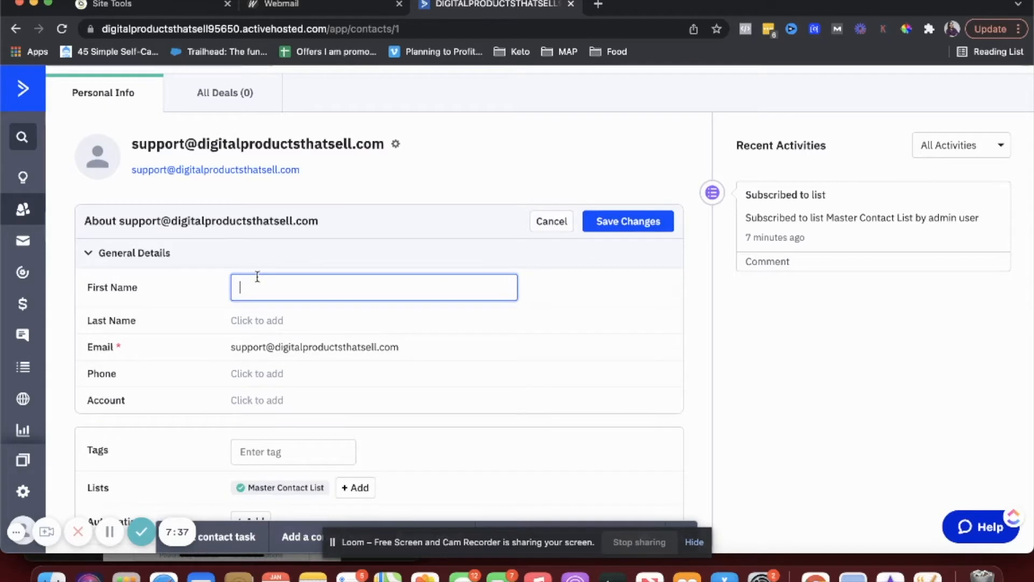
text(shweta)
click(262, 321)
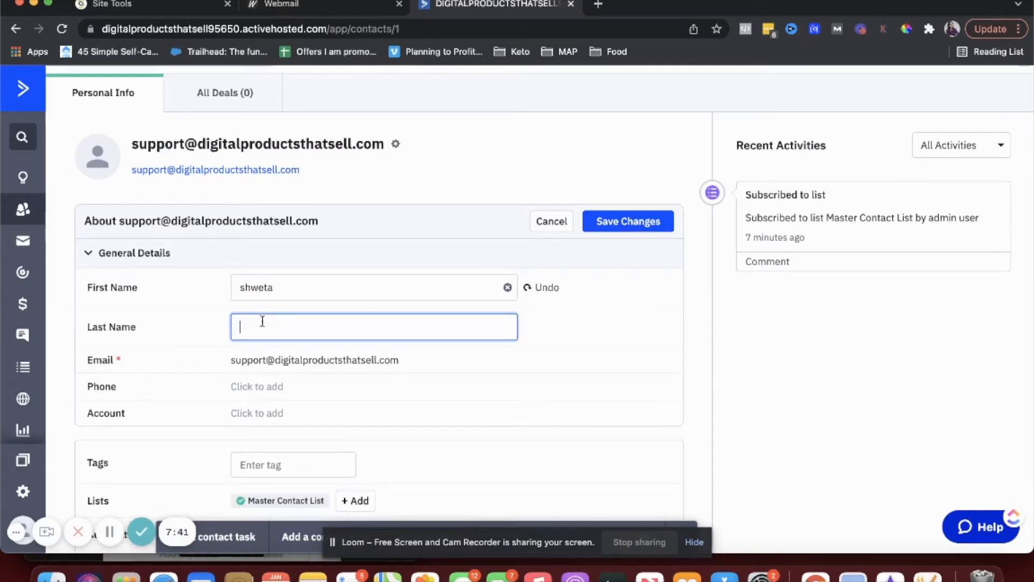
text(dawar)
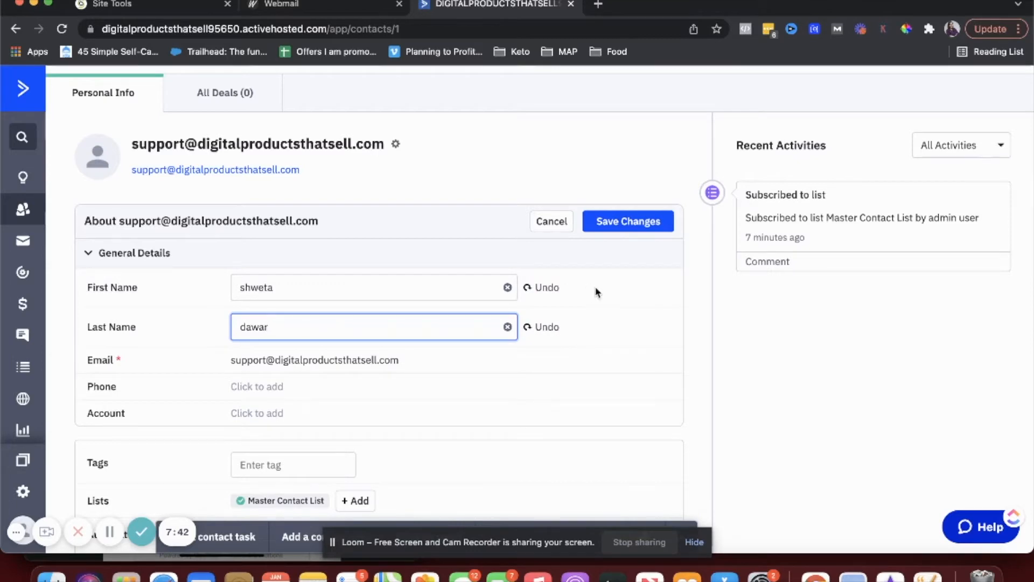
- Save the contact's name changes and return to the two-contact list
scroll(597, 292, down, 2)
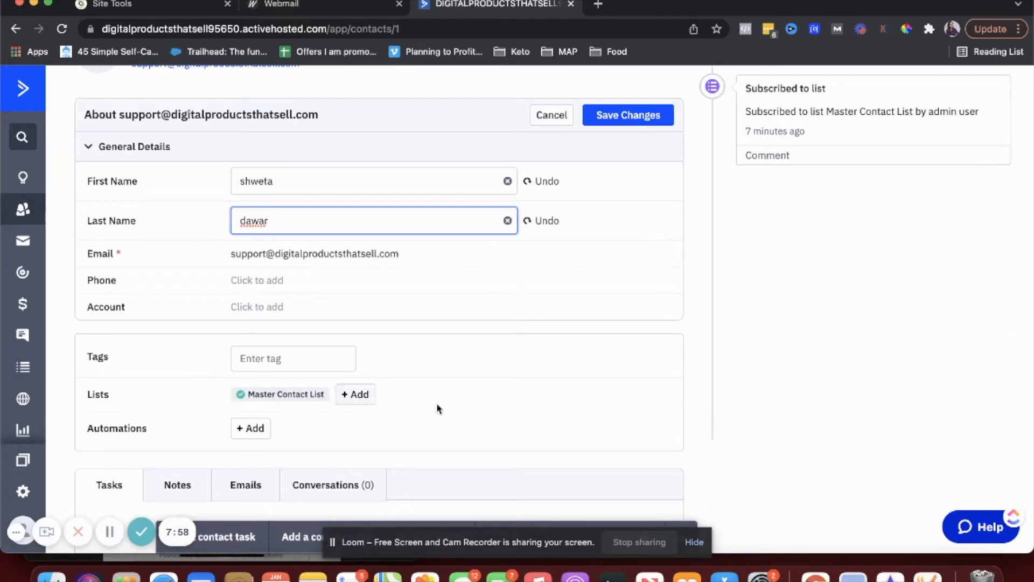
scroll(435, 410, down, 2)
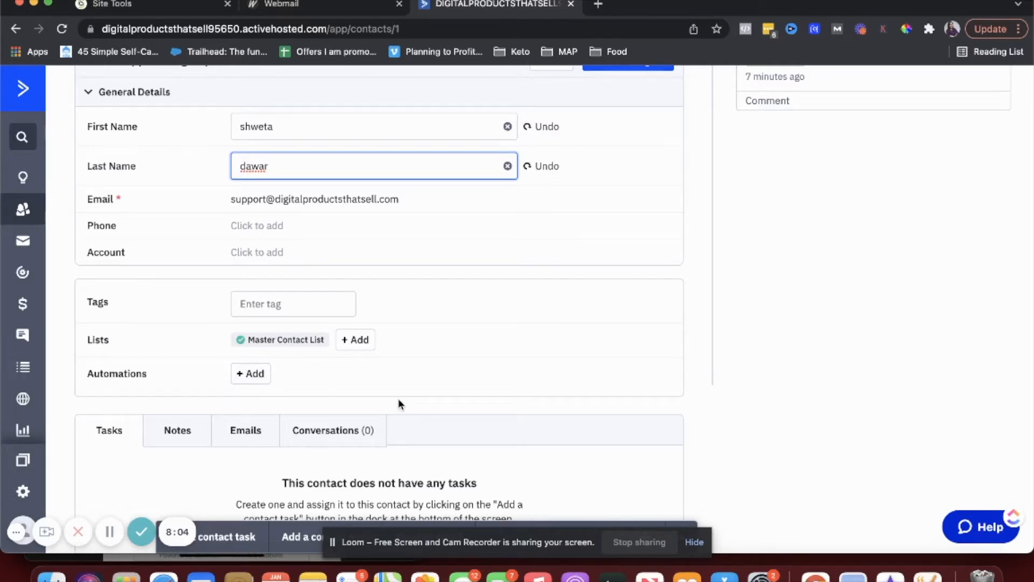
scroll(398, 404, down, 3)
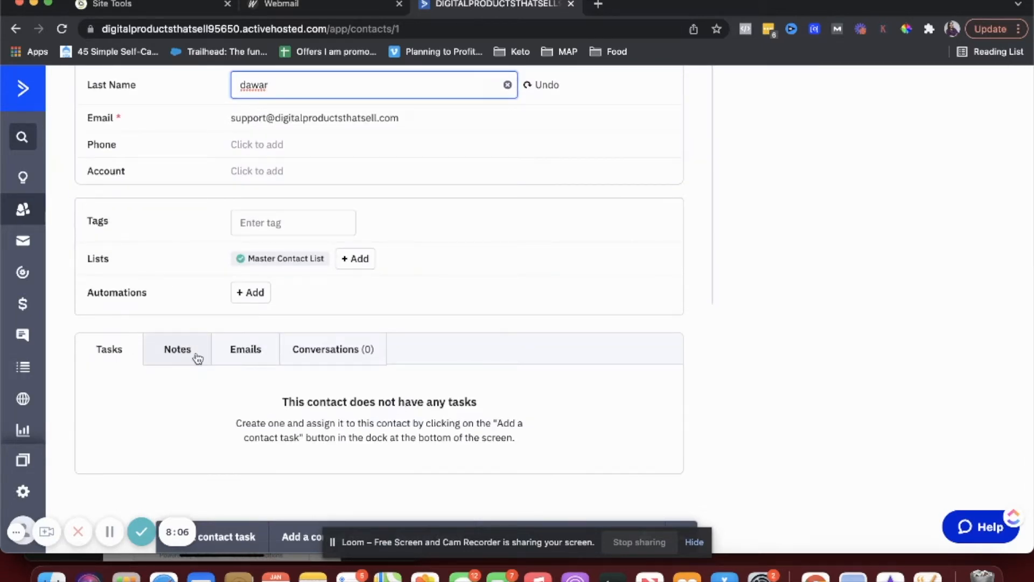
click(178, 352)
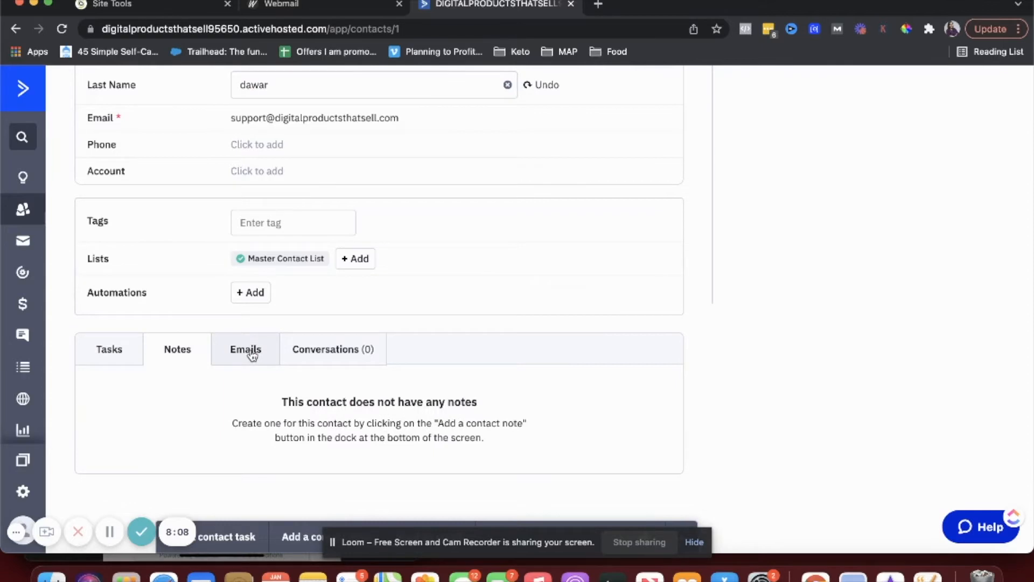
scroll(240, 350, up, 10)
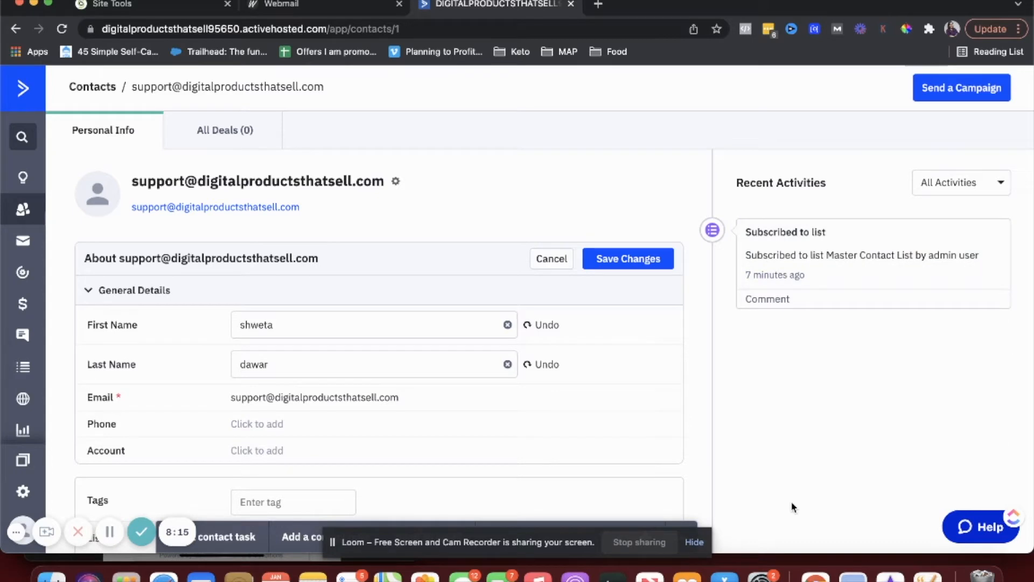
click(611, 267)
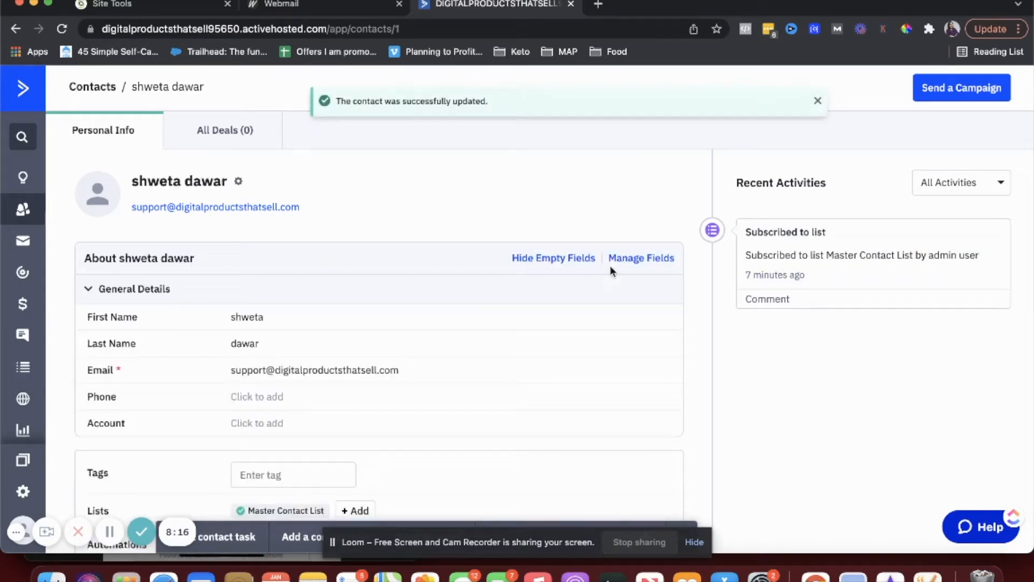
click(22, 215)
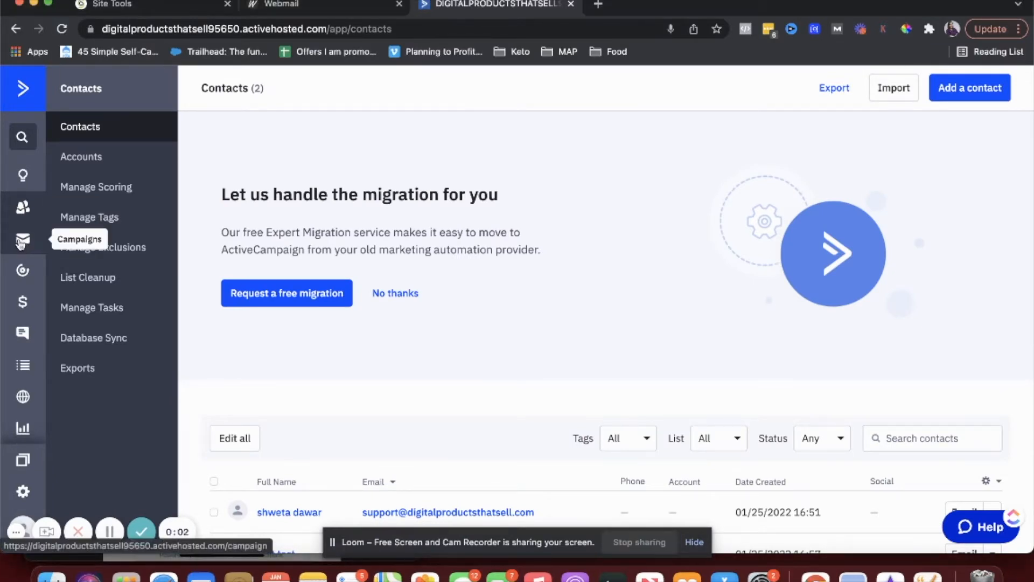
- Browse Campaigns and Automations, then open Deals to its Deals CRM welcome introduction
click(21, 242)
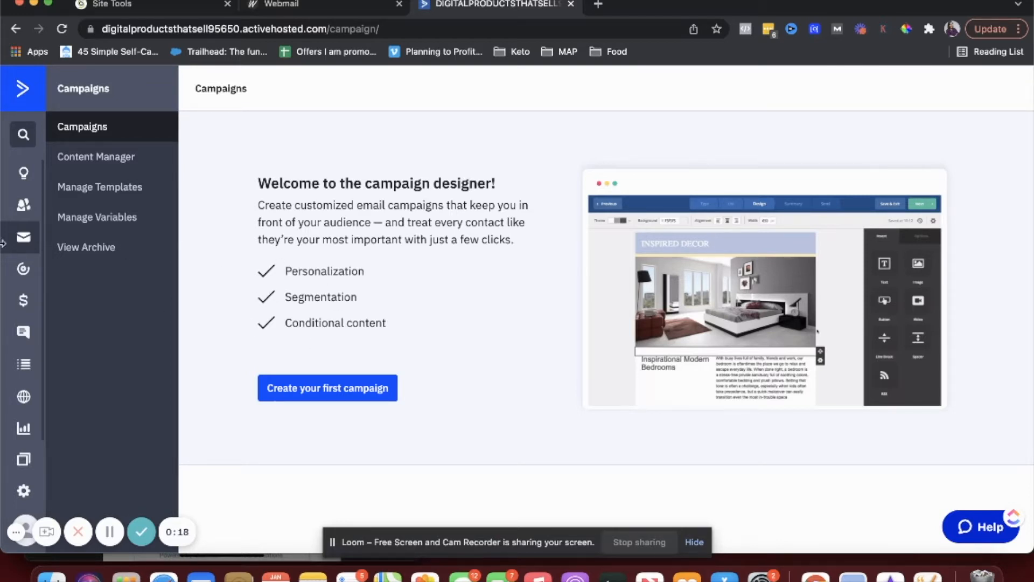
click(21, 273)
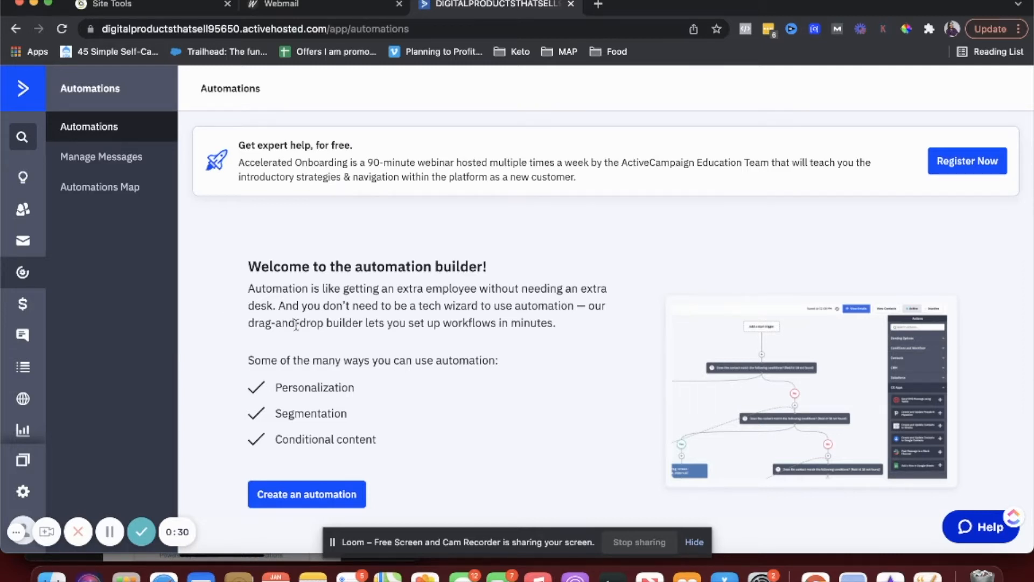
scroll(300, 337, down, 3)
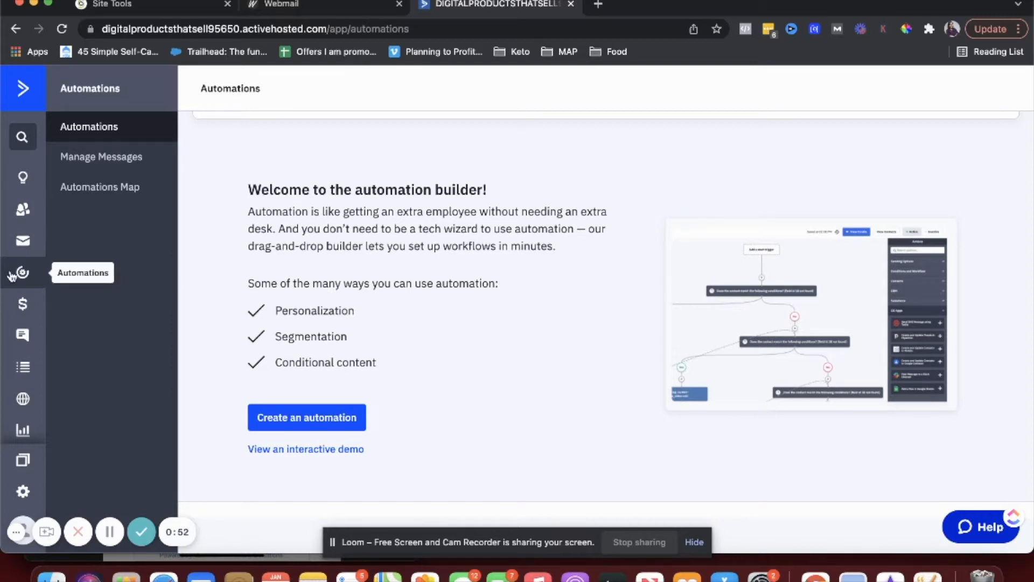
click(21, 305)
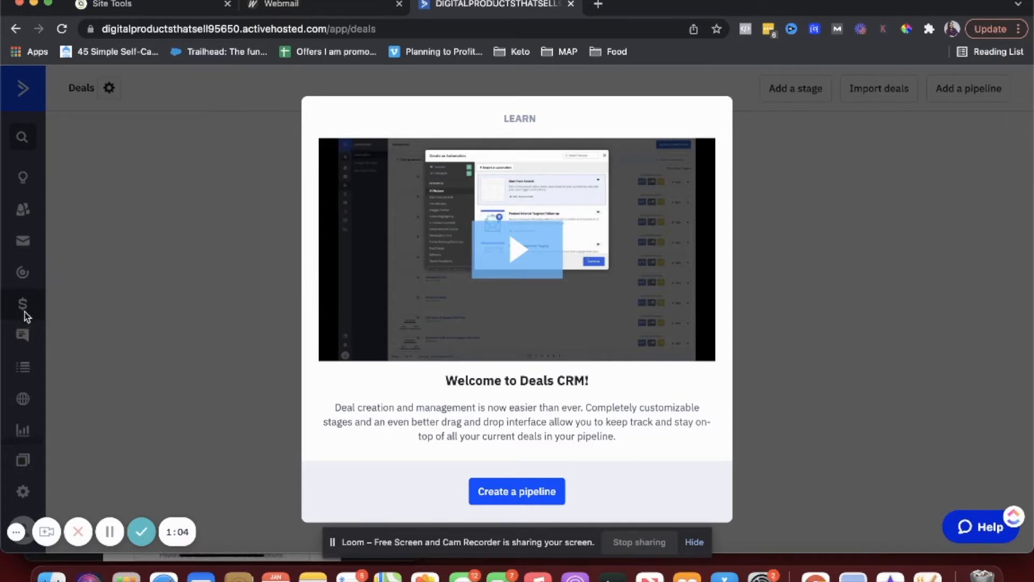
- Dismiss the Deals welcome, accept the terms and start the 14-day Conversations trial, then open Lists
click(143, 251)
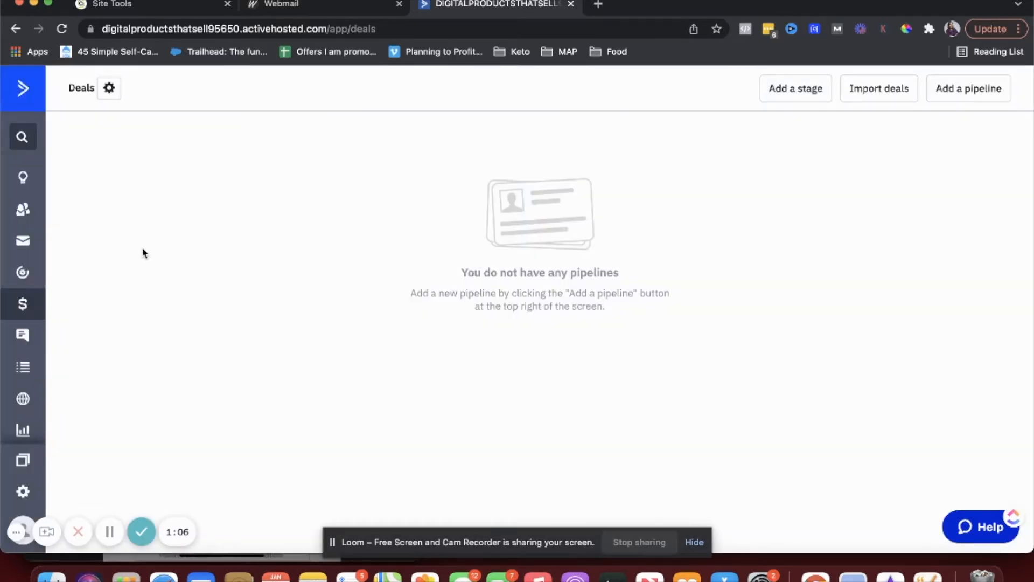
click(42, 335)
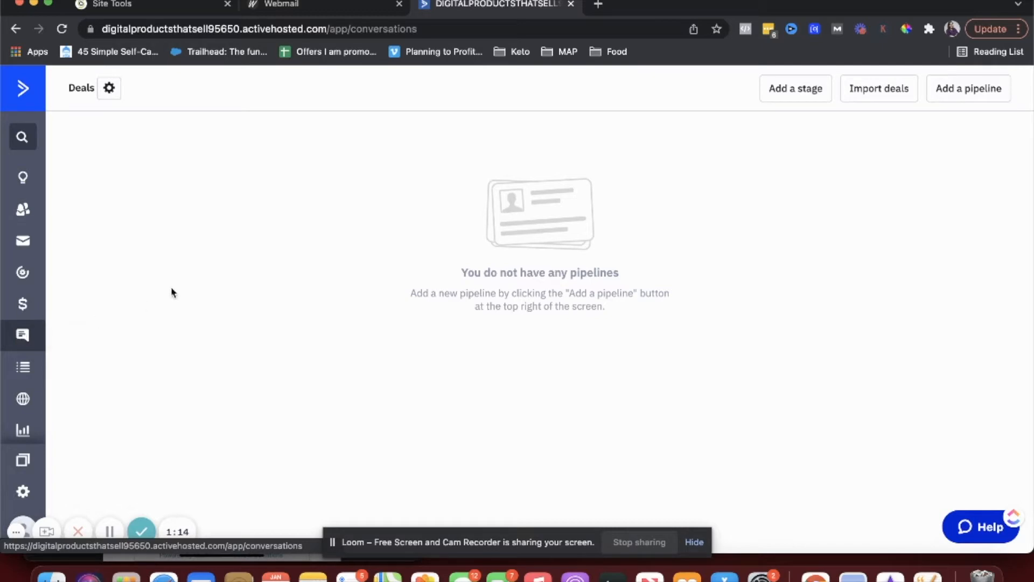
click(26, 340)
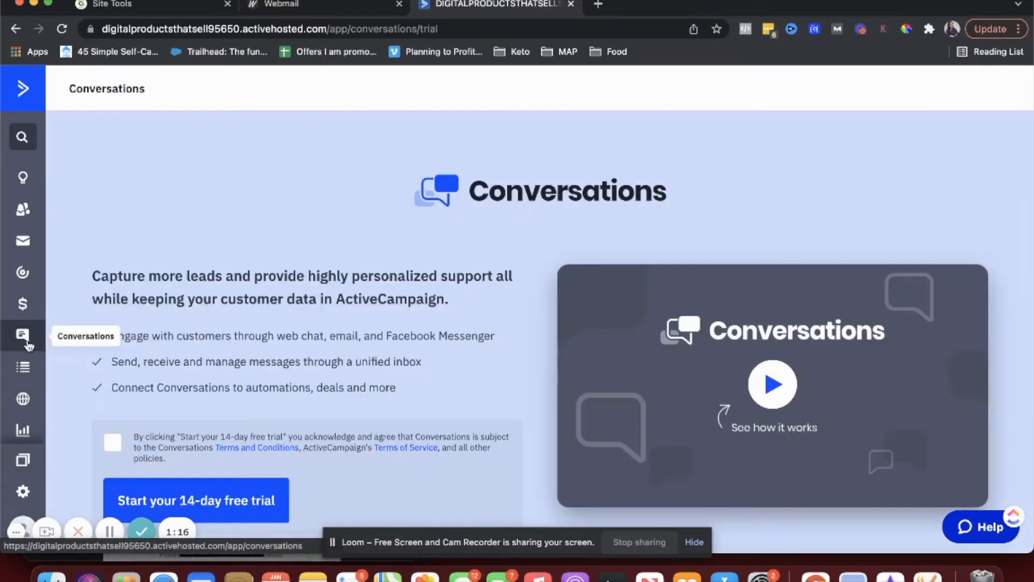
scroll(354, 310, down, 2)
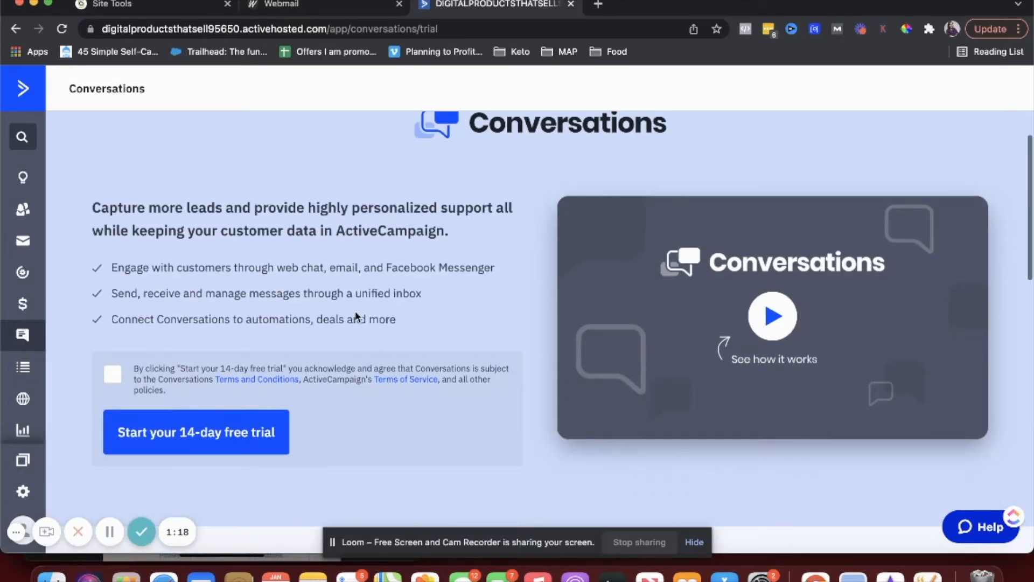
click(113, 376)
click(205, 447)
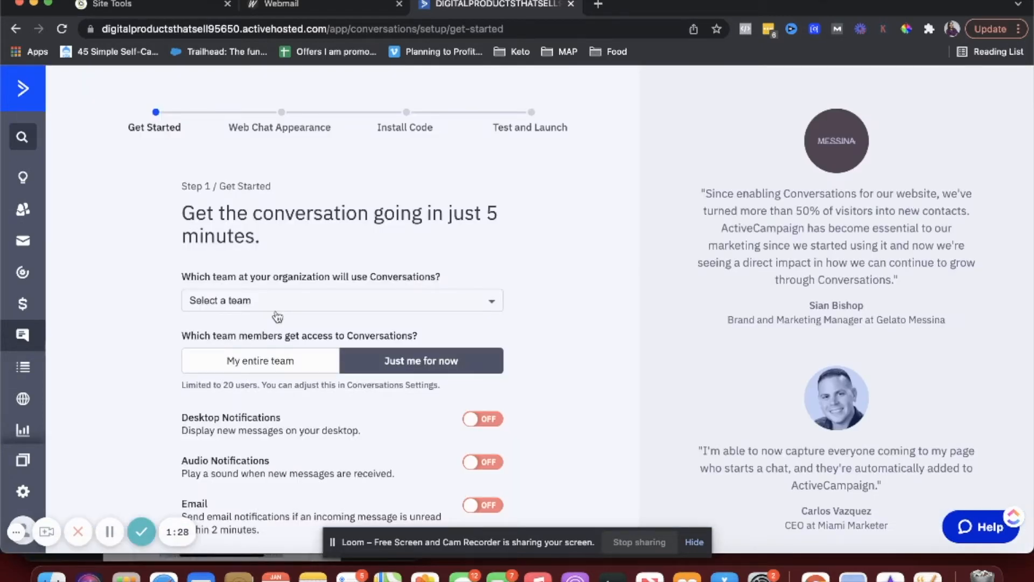
click(20, 367)
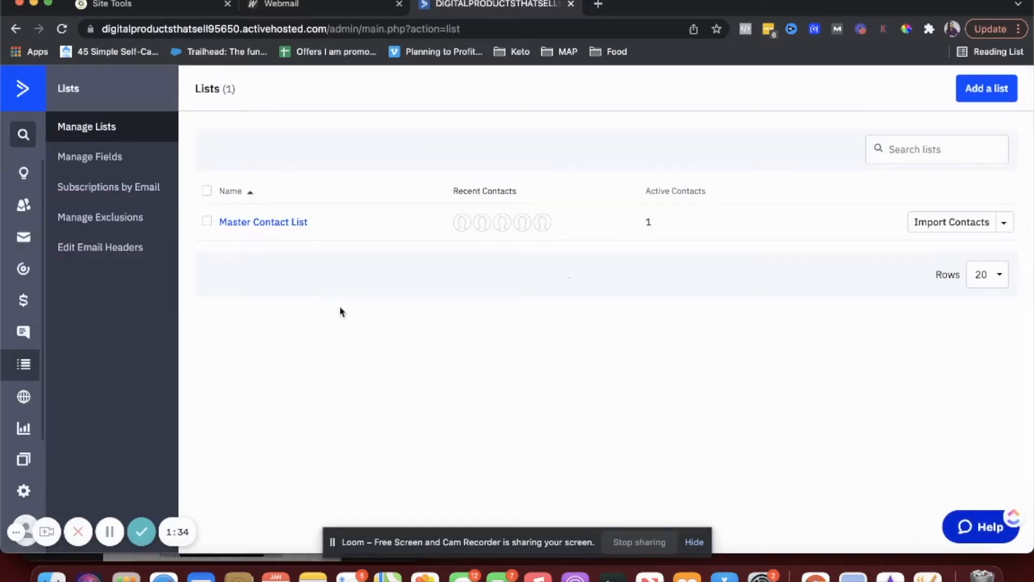
- Create a custom list named 'Youtube interest', then go to the Site area
click(966, 96)
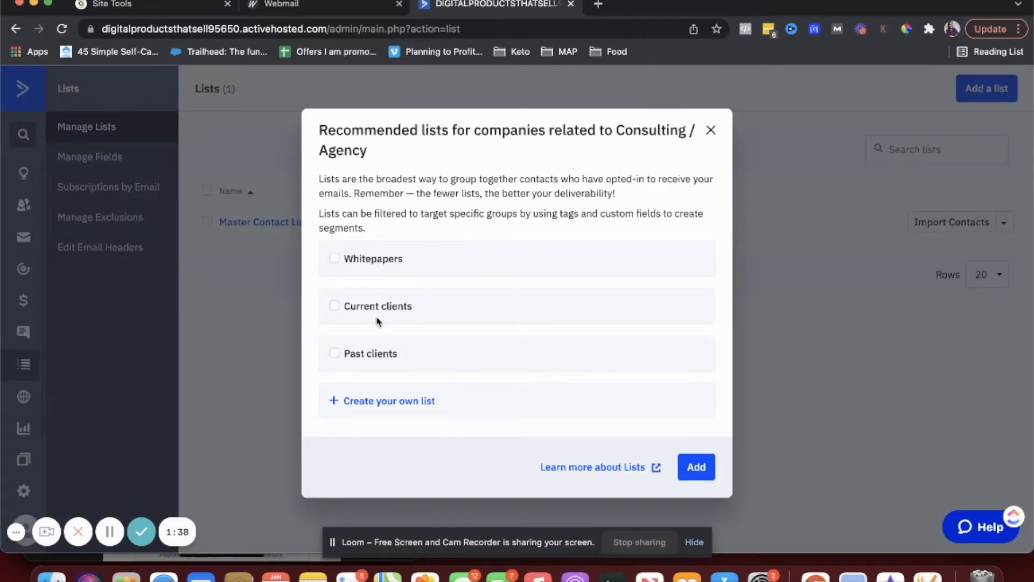
click(392, 403)
text(Yuotyube)
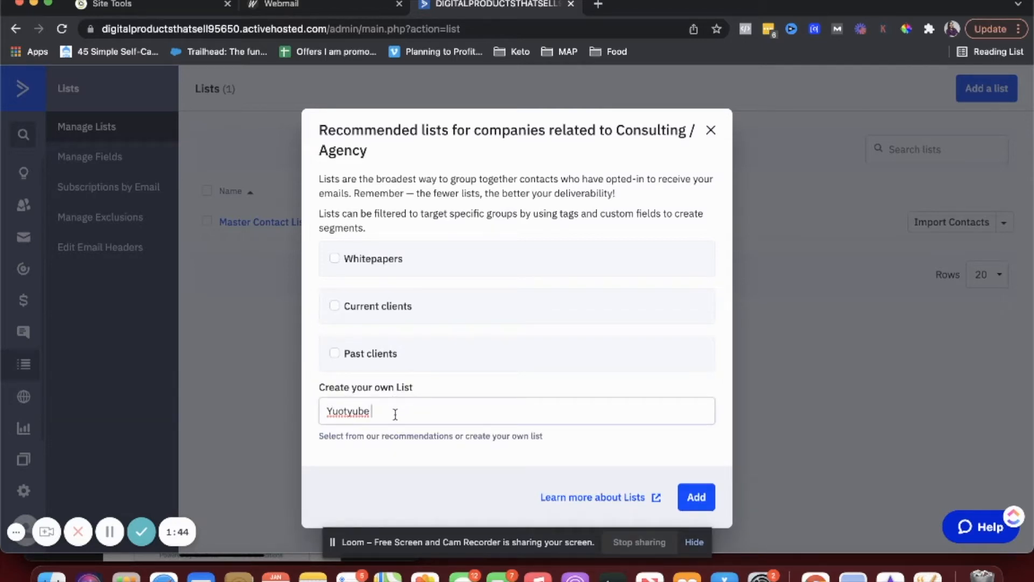
text( internst)
key(alt+shift+Left)
key(alt+shift+Left)
text(Y)
text(ube interest)
click(690, 501)
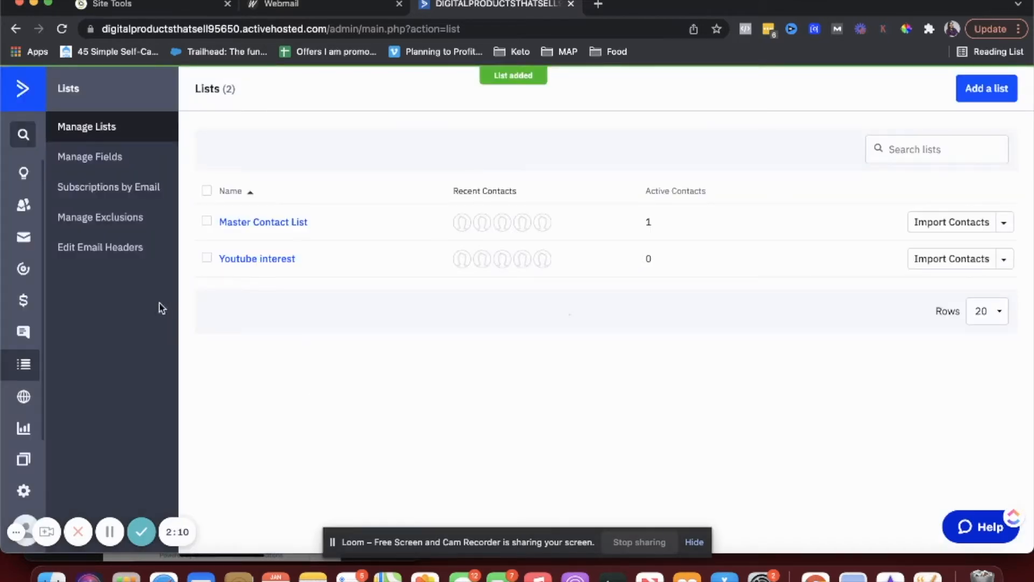
click(24, 399)
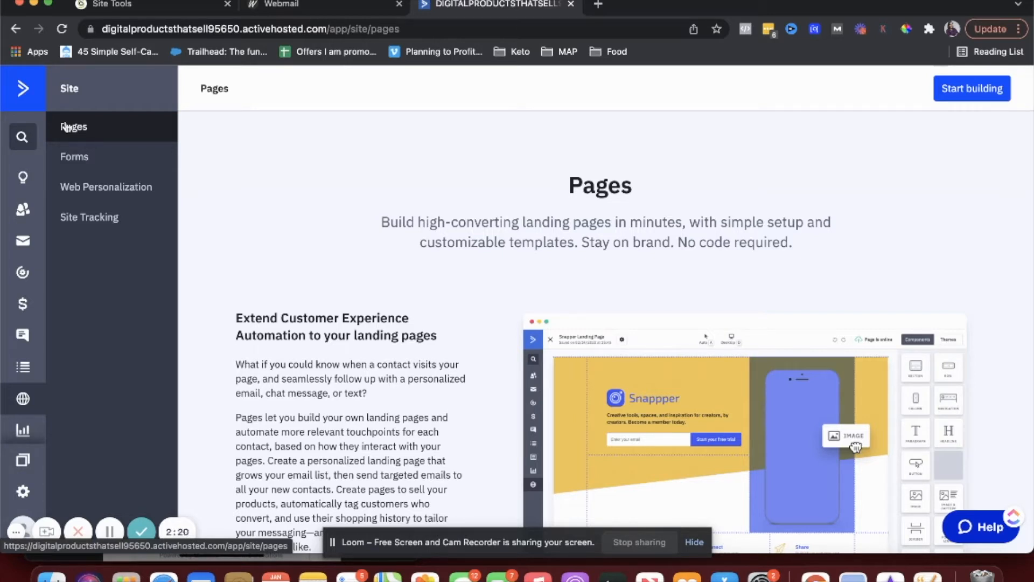
- Open Forms from the Site sidebar menu
click(74, 156)
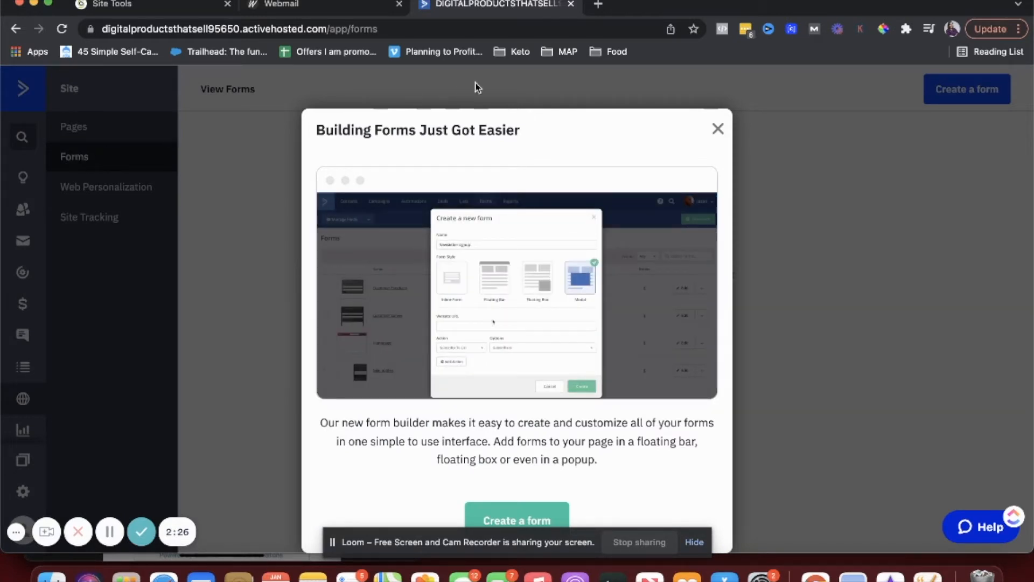
- Close the Building Forms introduction and go to Web Personalization
click(718, 129)
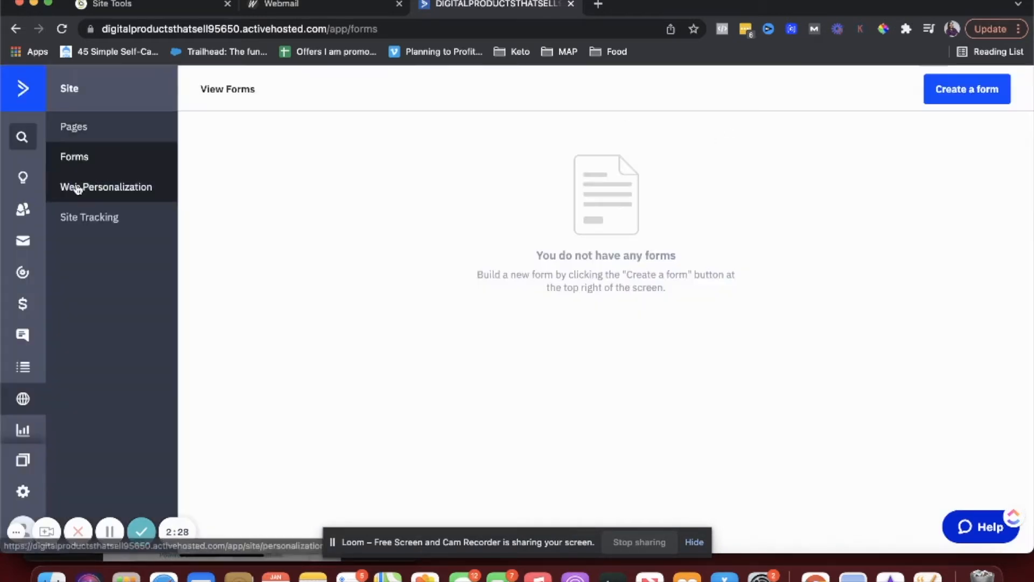
click(77, 187)
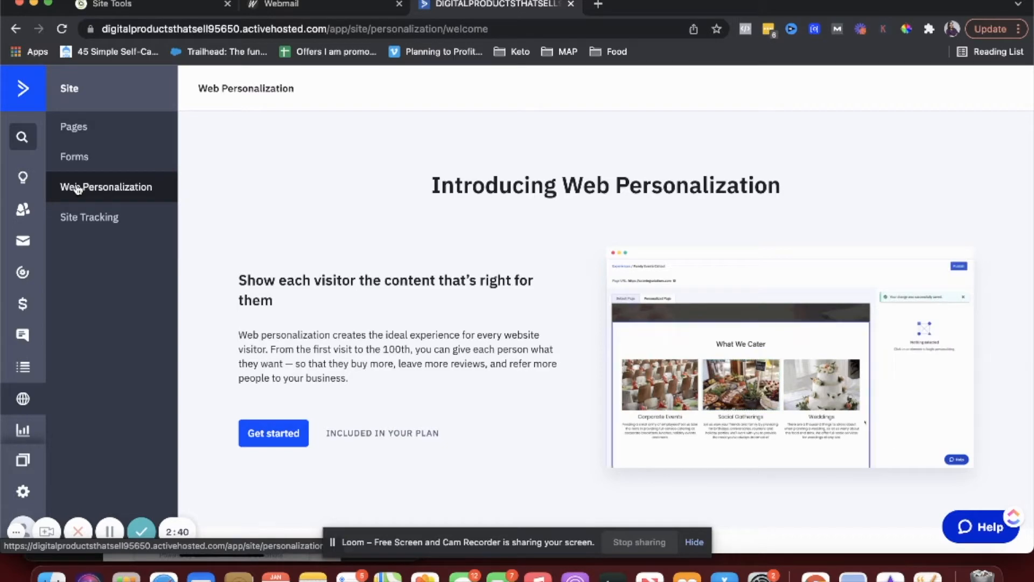
- Scroll through the Site Tracking settings, then open Reports
click(82, 216)
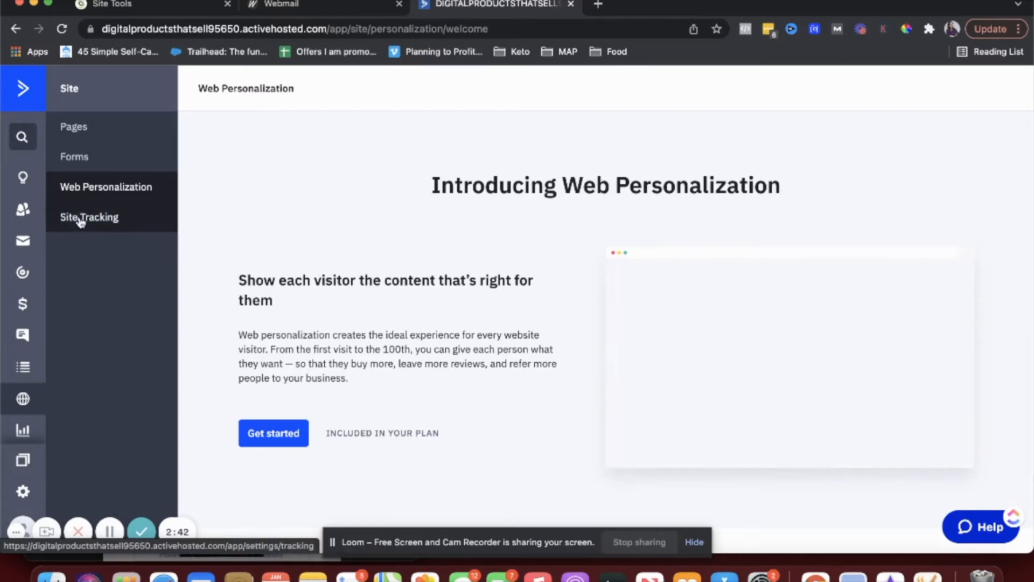
scroll(108, 372, down, 2)
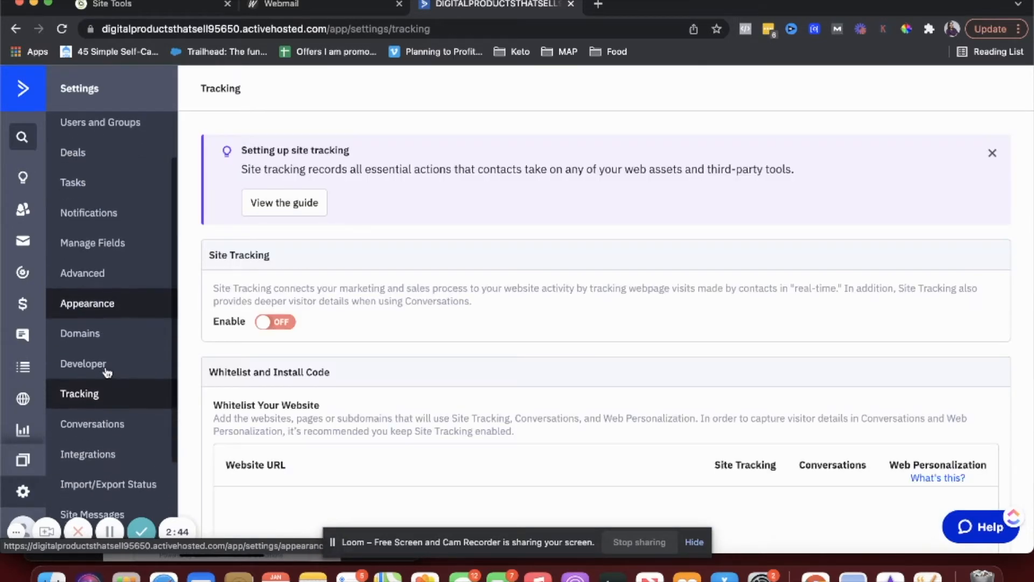
scroll(392, 405, down, 2)
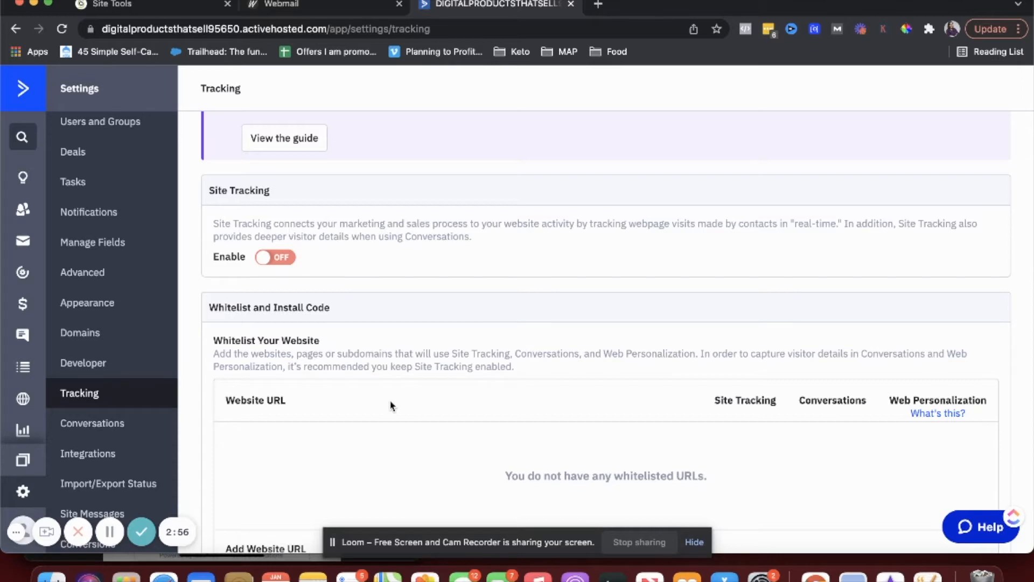
scroll(15, 451, down, 1)
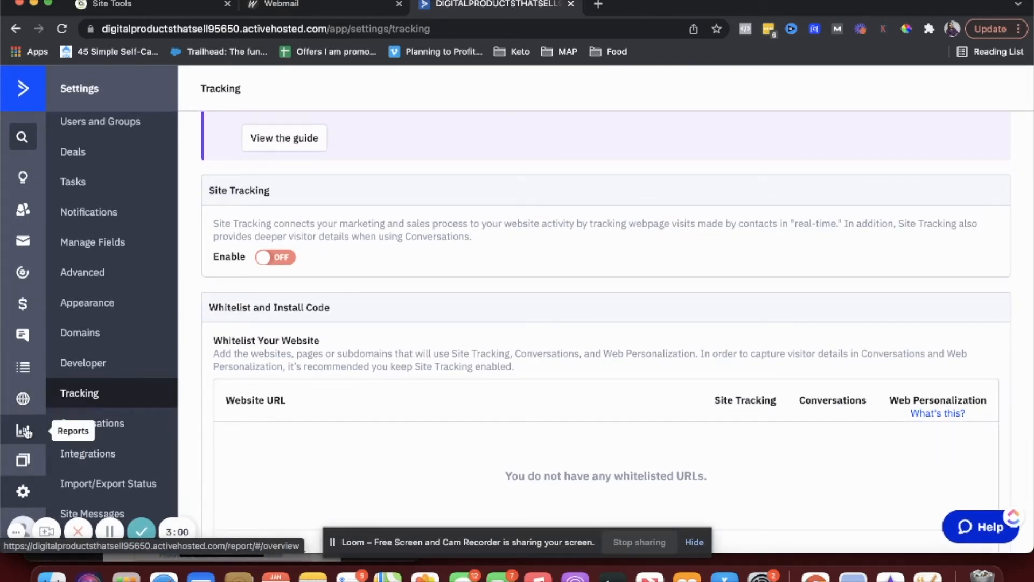
click(26, 431)
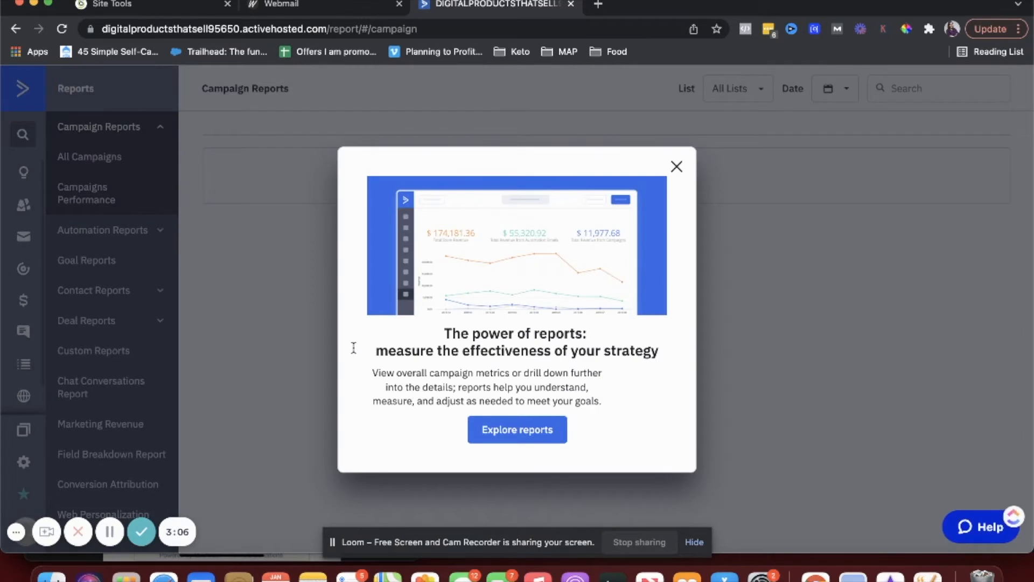
- Dismiss the reports introduction and open Campaigns Performance under Campaign Reports
click(677, 166)
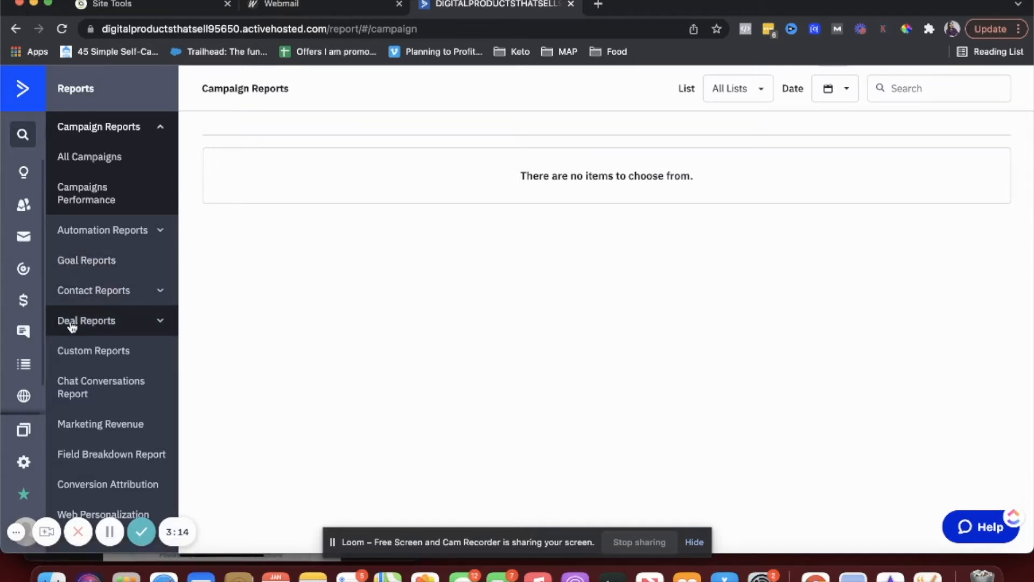
click(86, 200)
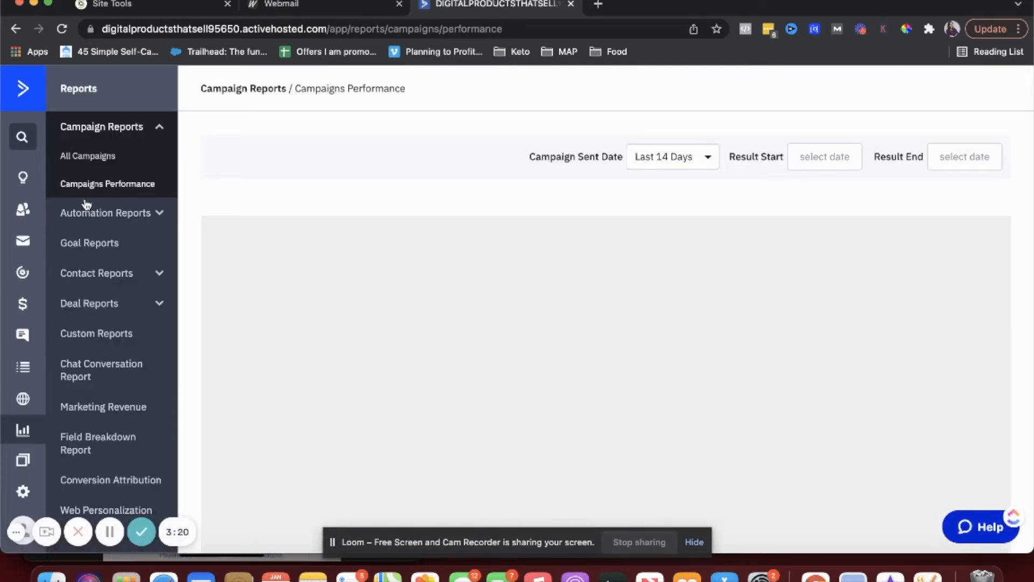
- Open Apps, tick and agree to the CCPA integration terms, and scroll through All Apps
click(22, 461)
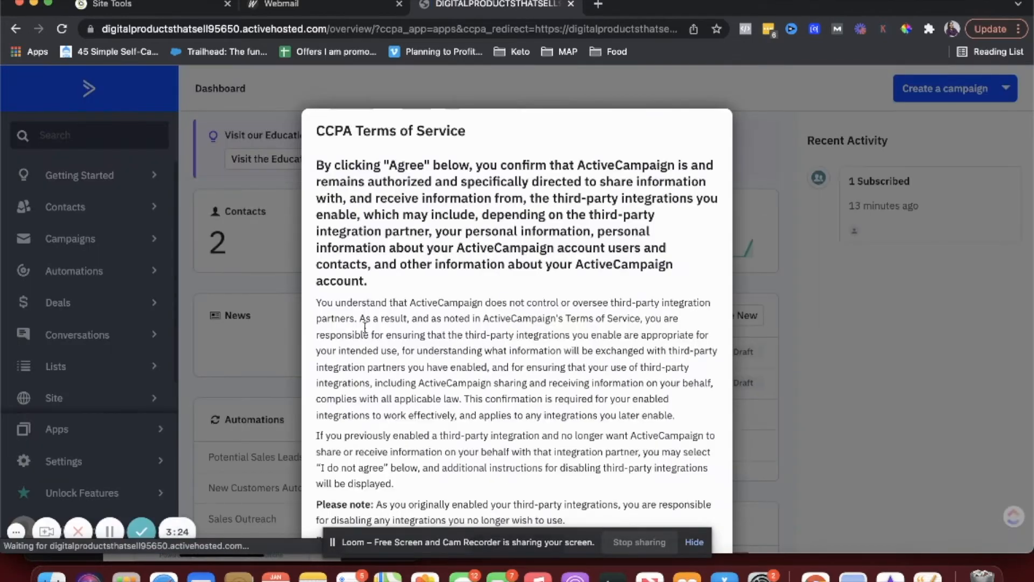
scroll(381, 318, down, 5)
click(337, 427)
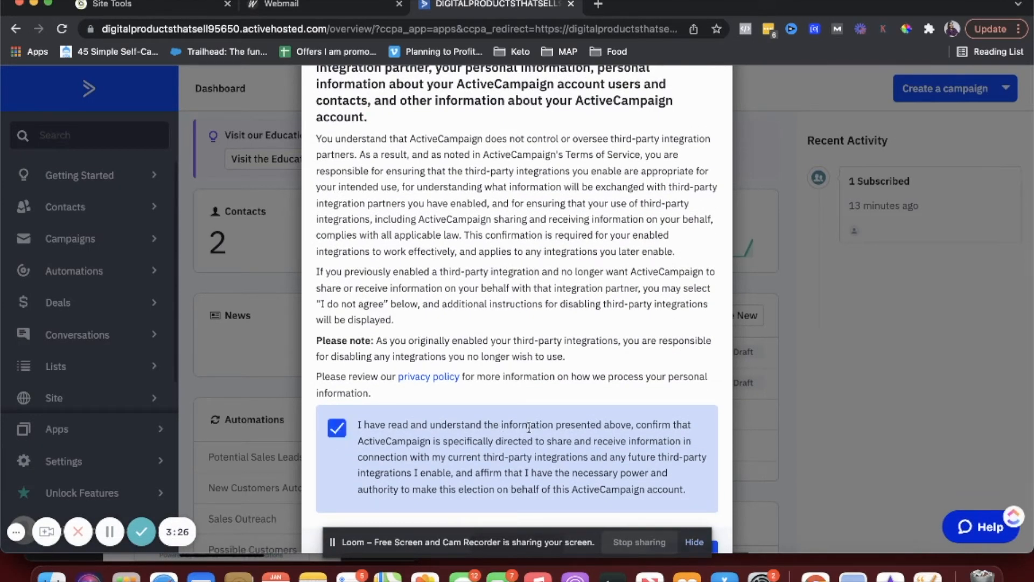
scroll(336, 427, down, 2)
click(668, 514)
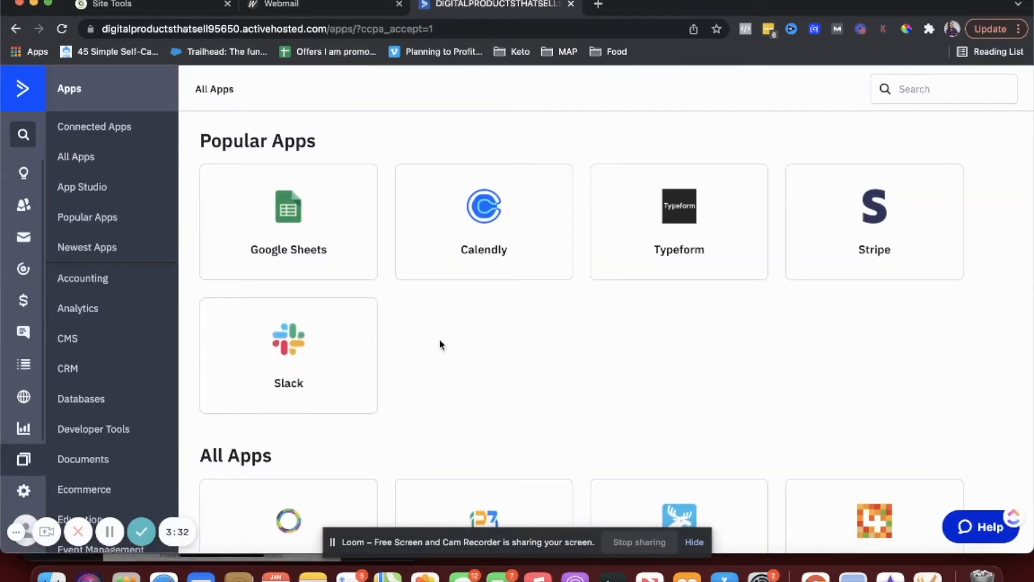
scroll(440, 344, down, 10)
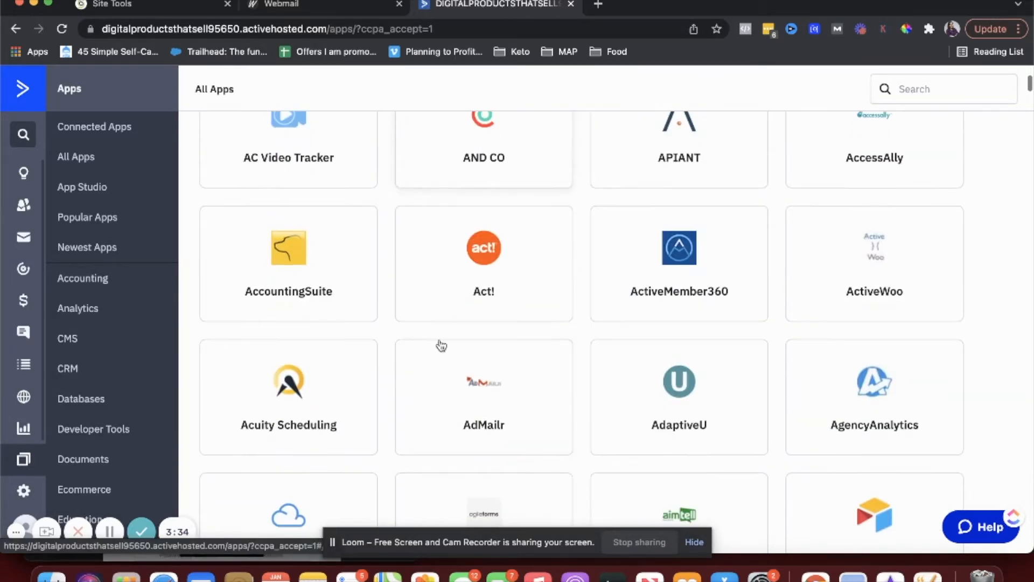
scroll(441, 345, down, 2)
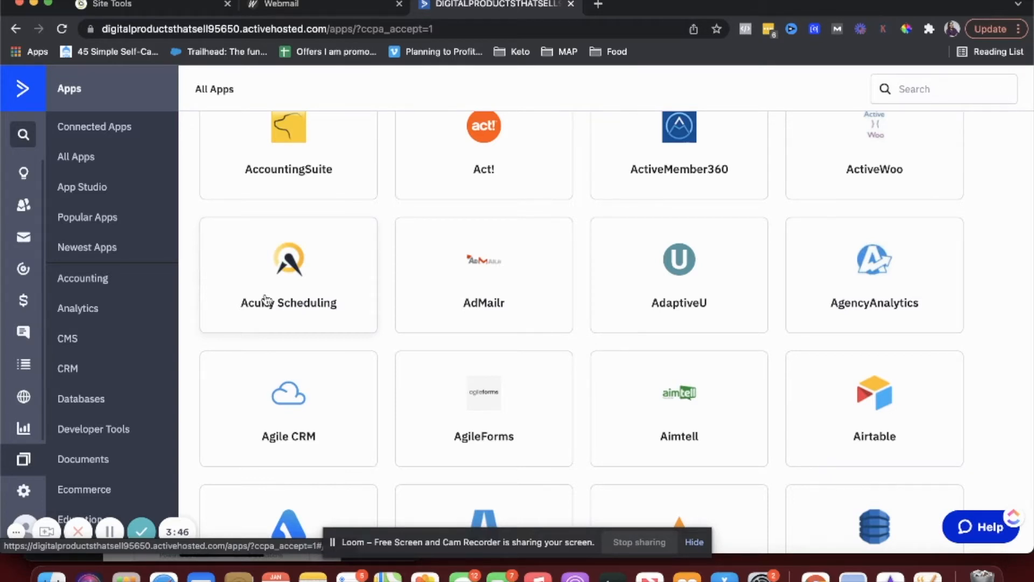
- Open Settings, view the saved addresses, and go to Appearance
click(26, 495)
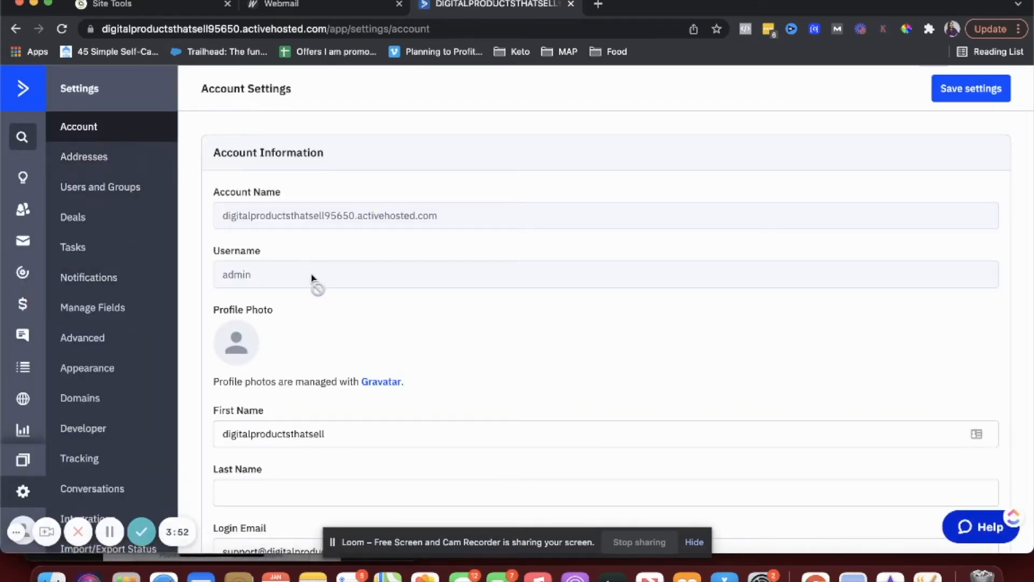
click(109, 169)
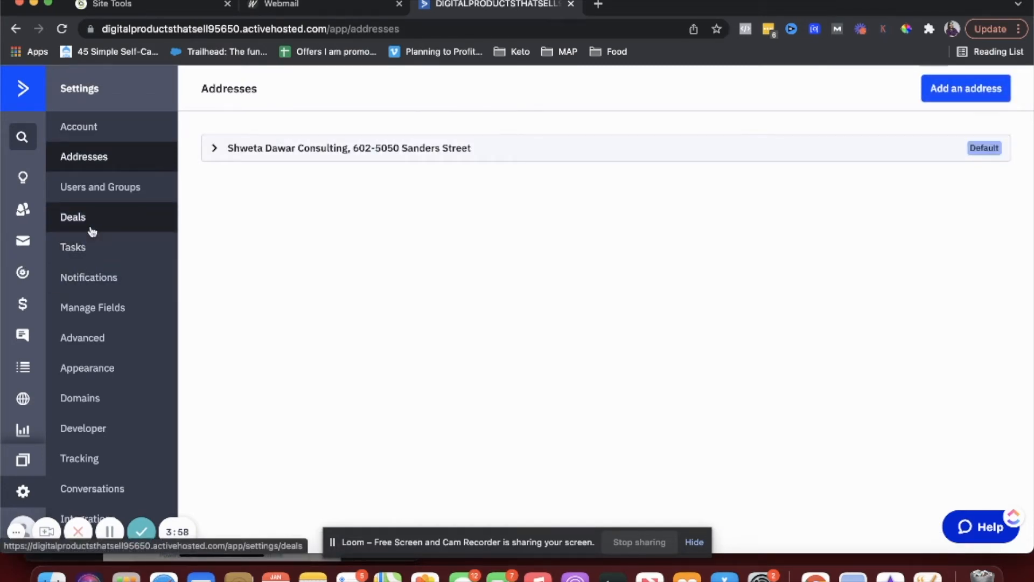
click(121, 381)
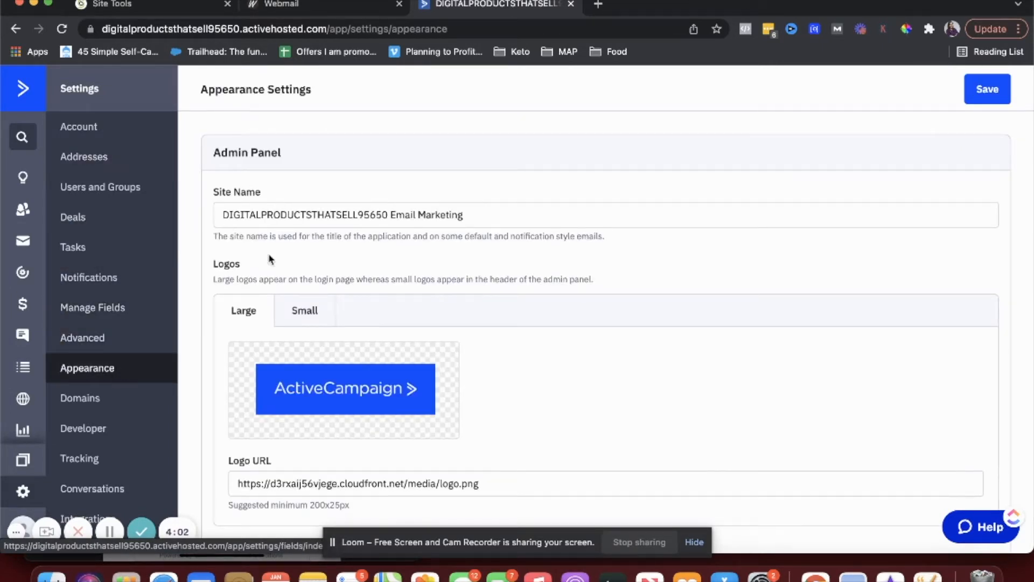
- Delete '95650' from the Site Name, save the appearance settings, and return to Account
click(340, 214)
triple_click(340, 214)
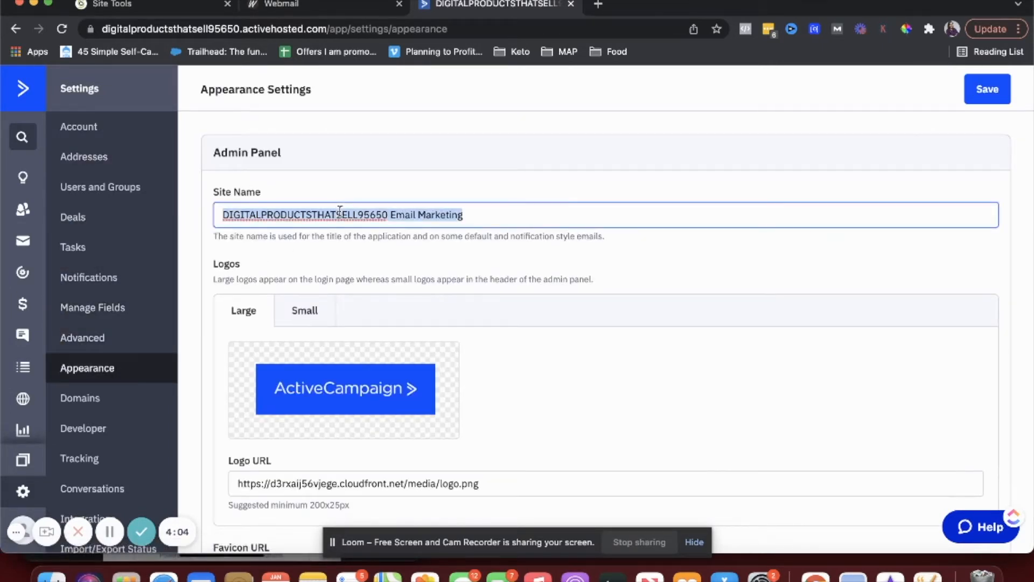
click(368, 215)
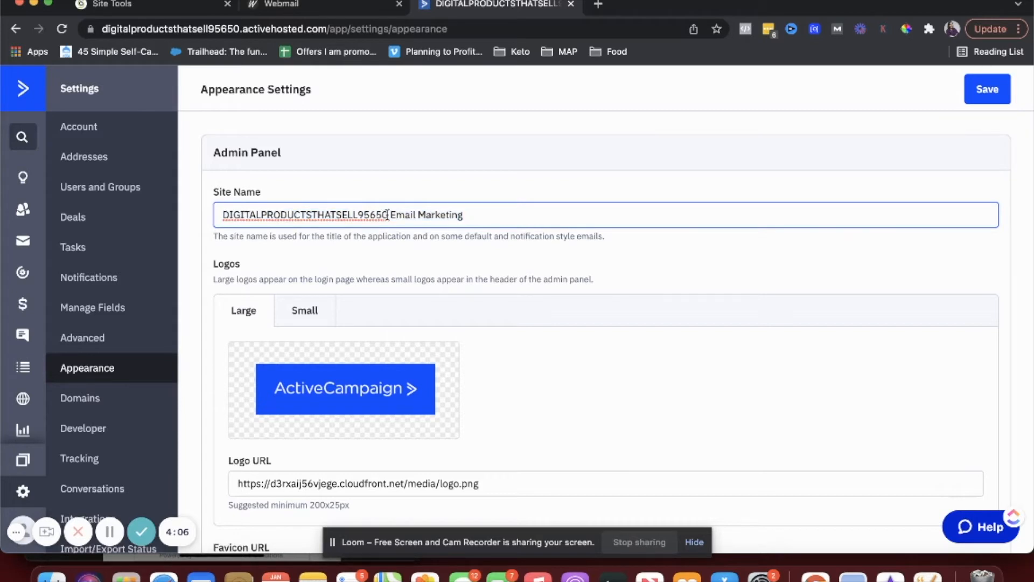
drag(385, 214, 358, 218)
key(BackSpace)
click(988, 89)
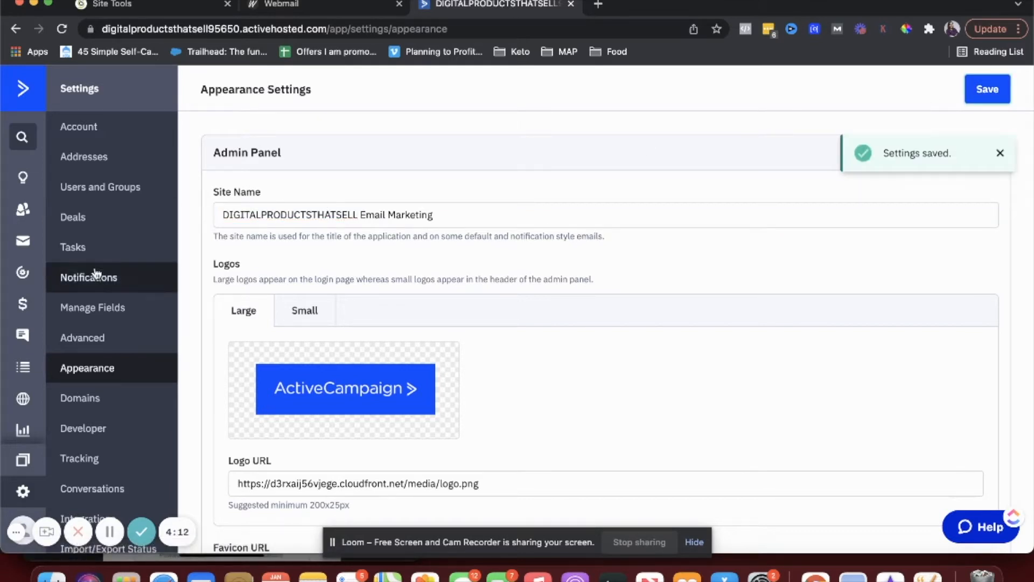
click(83, 137)
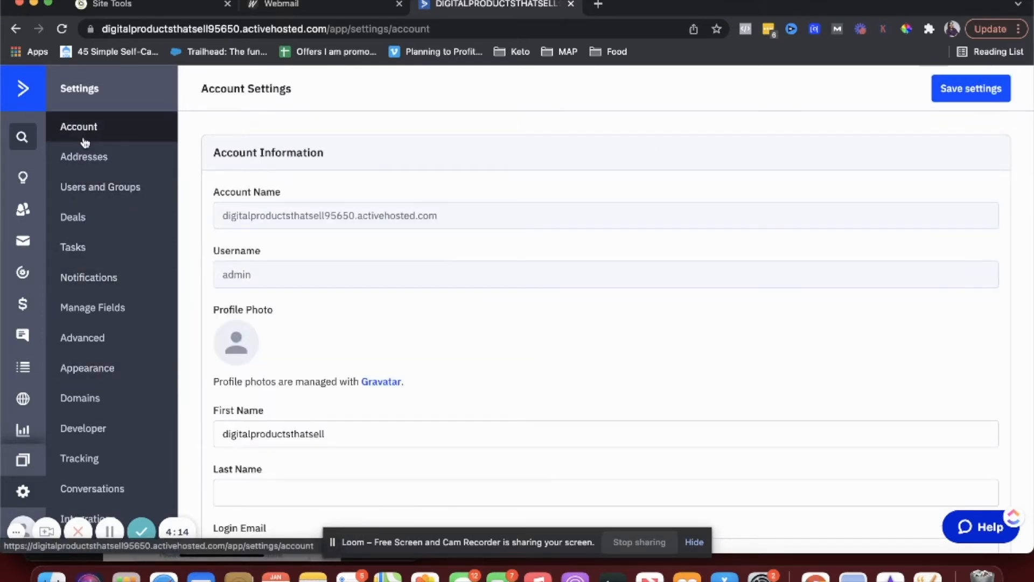
- Browse the Appearance, Domains and Developer settings pages
click(80, 379)
scroll(323, 381, down, 5)
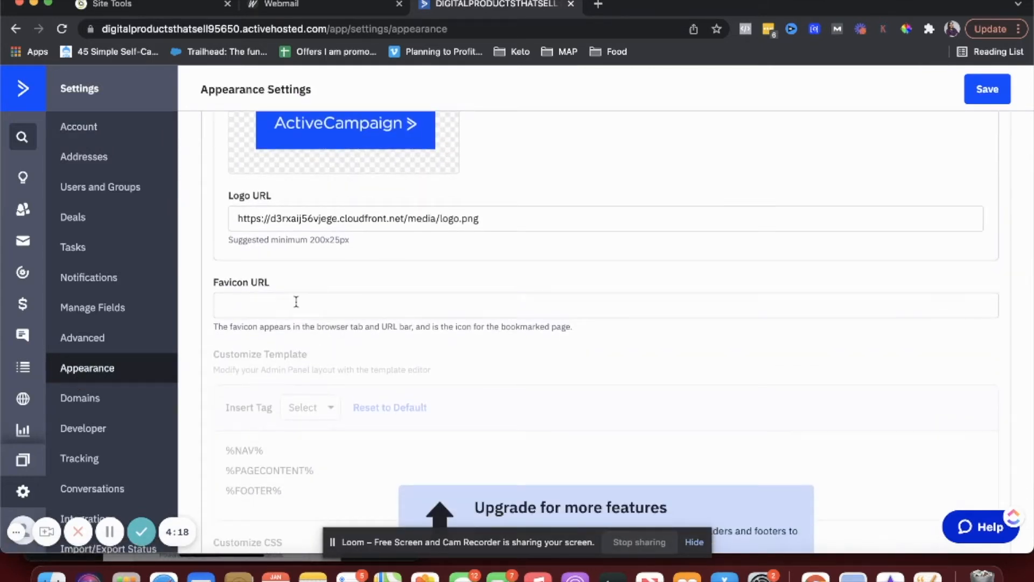
click(120, 402)
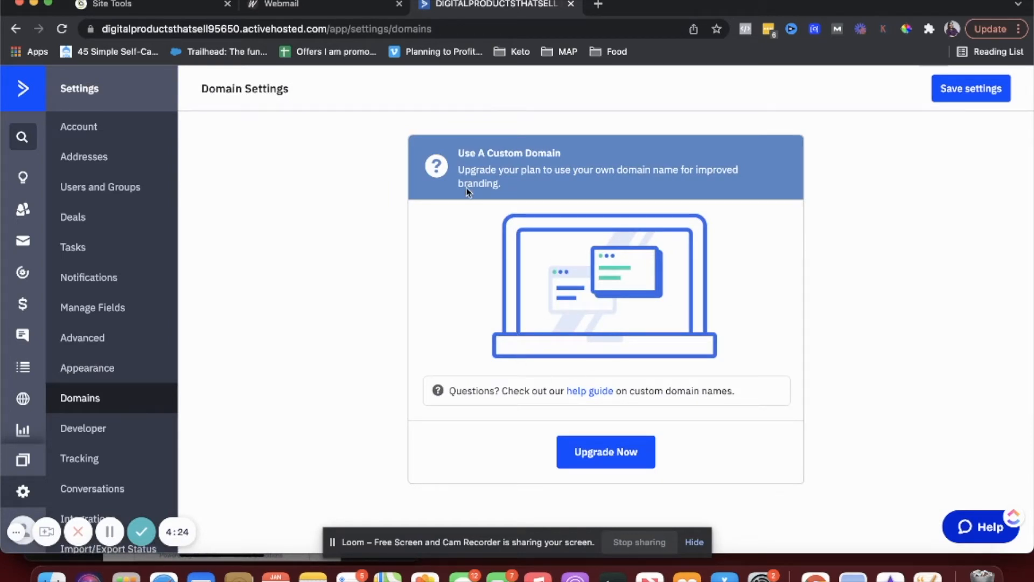
click(72, 435)
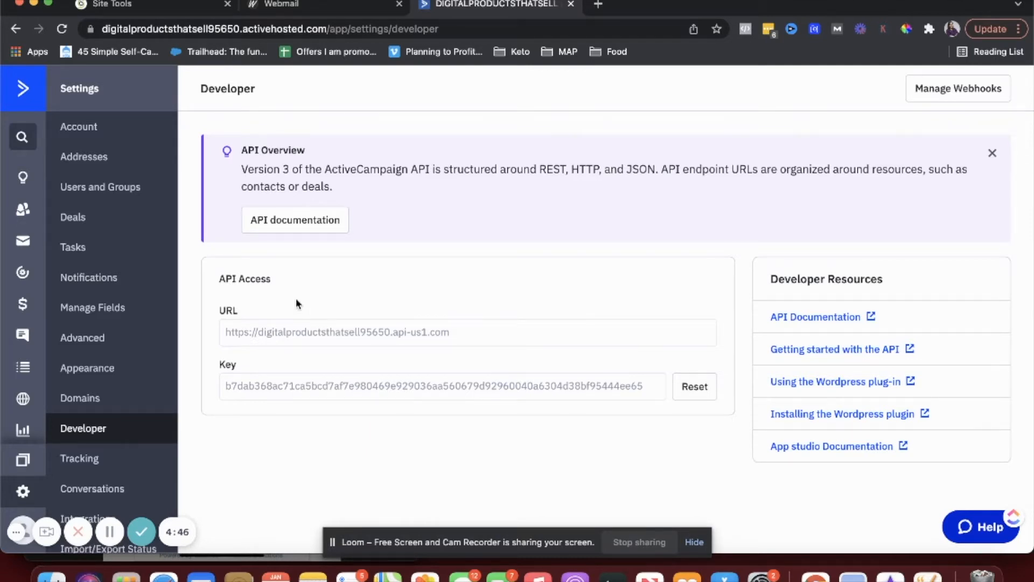
- Review the Tracking settings and Account page, then return to the Dashboard via the logo
click(70, 459)
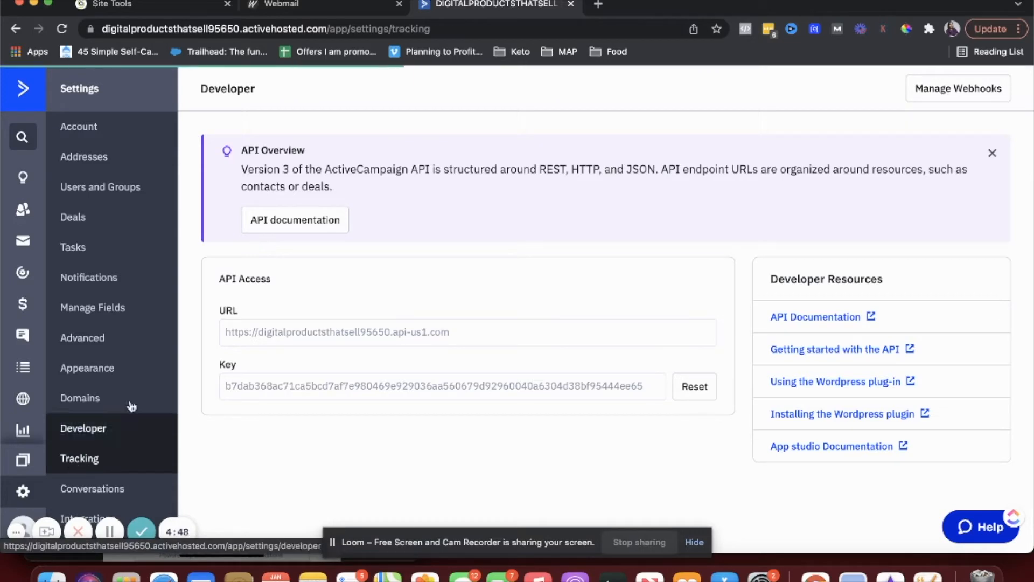
scroll(135, 398, down, 3)
scroll(277, 342, down, 2)
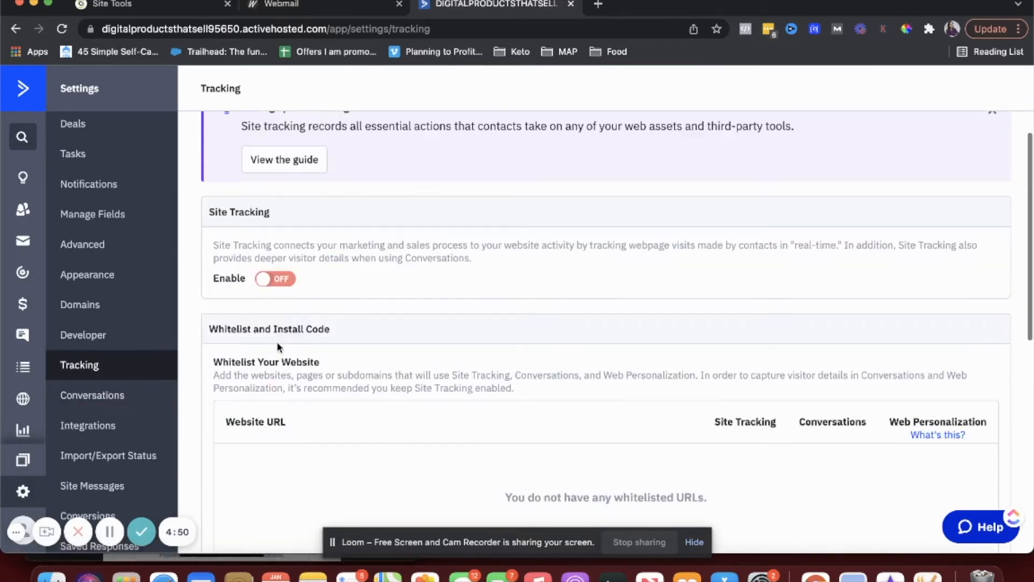
scroll(277, 341, down, 2)
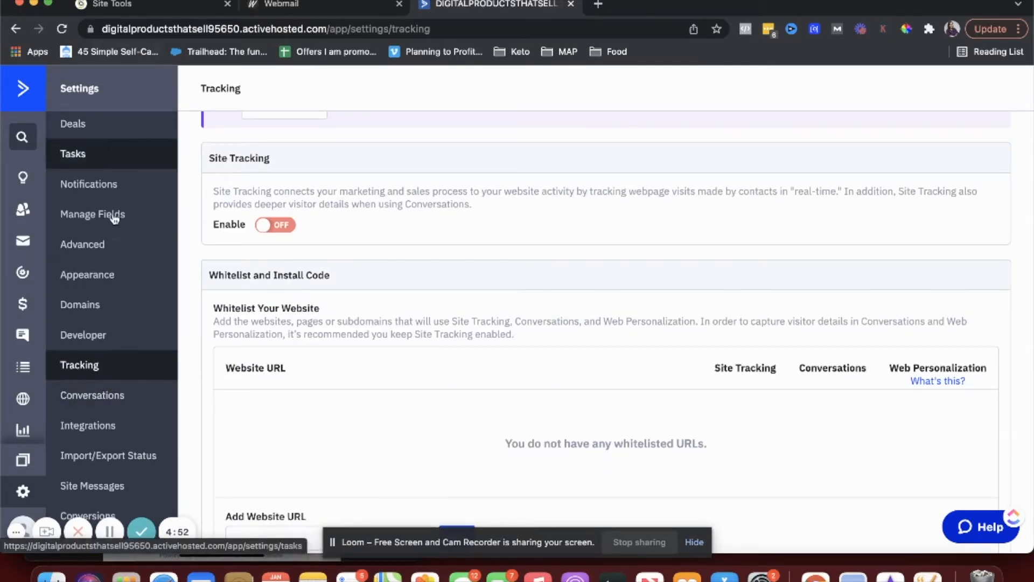
scroll(104, 358, up, 2)
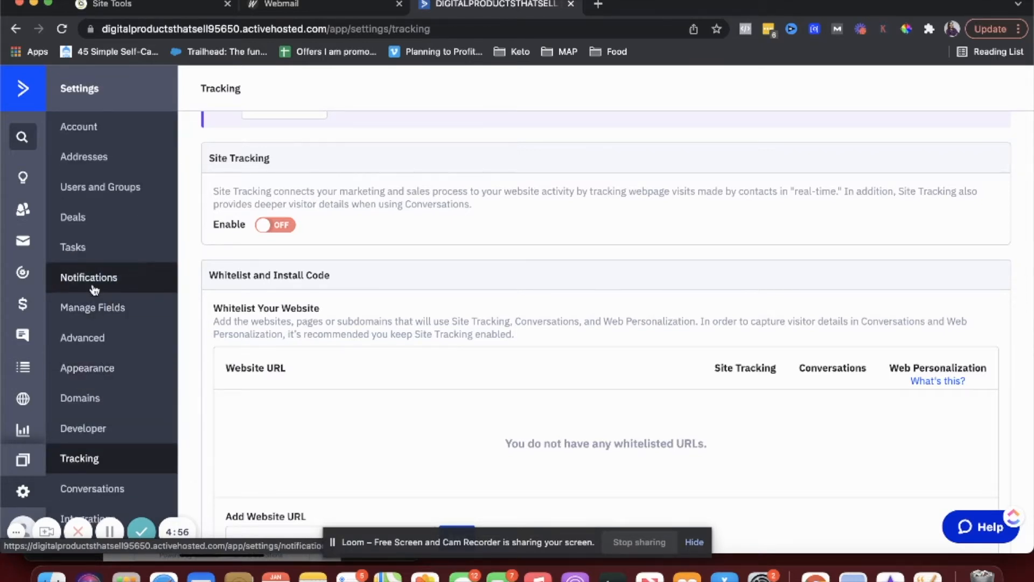
click(95, 127)
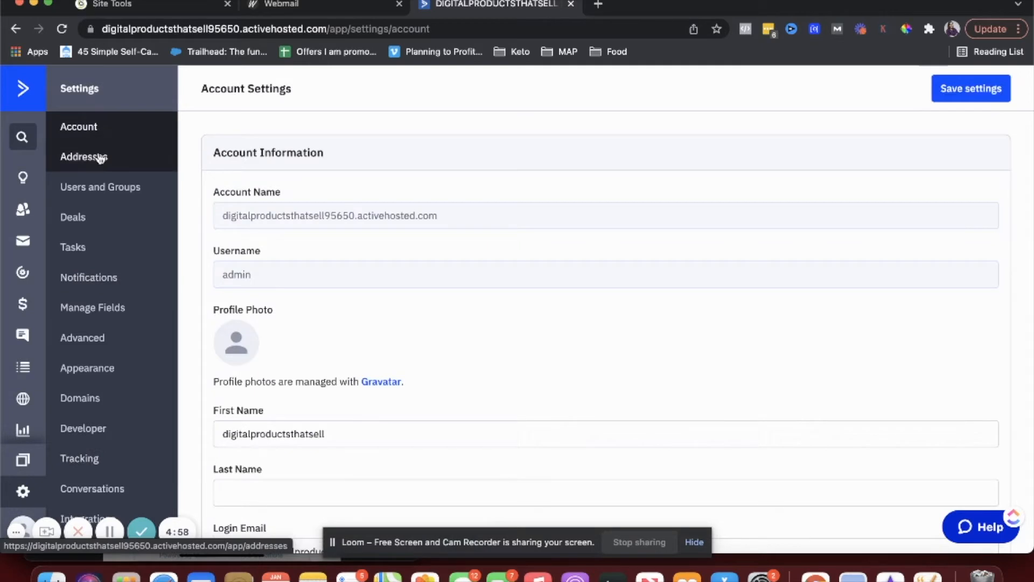
scroll(85, 286, down, 2)
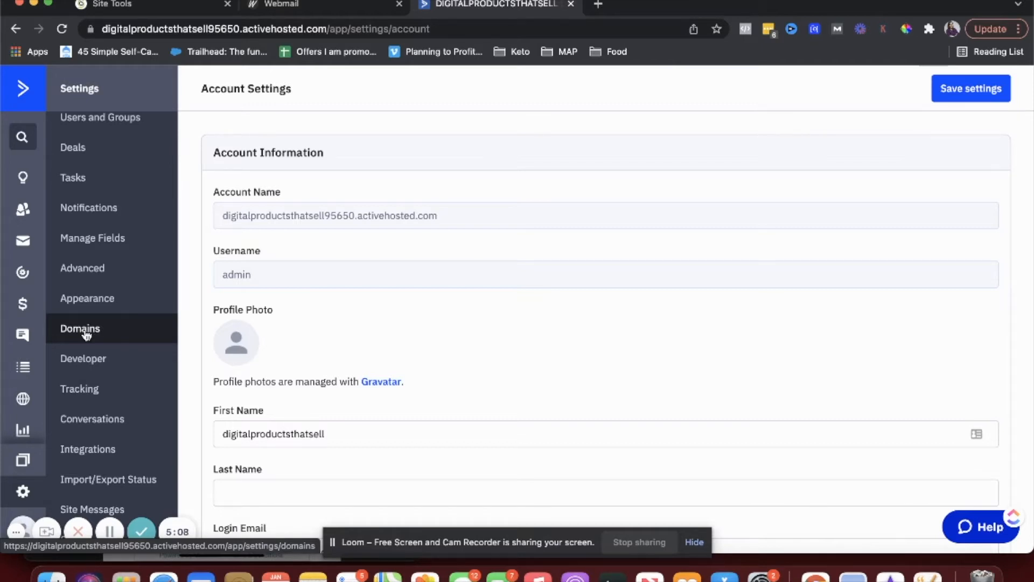
click(22, 89)
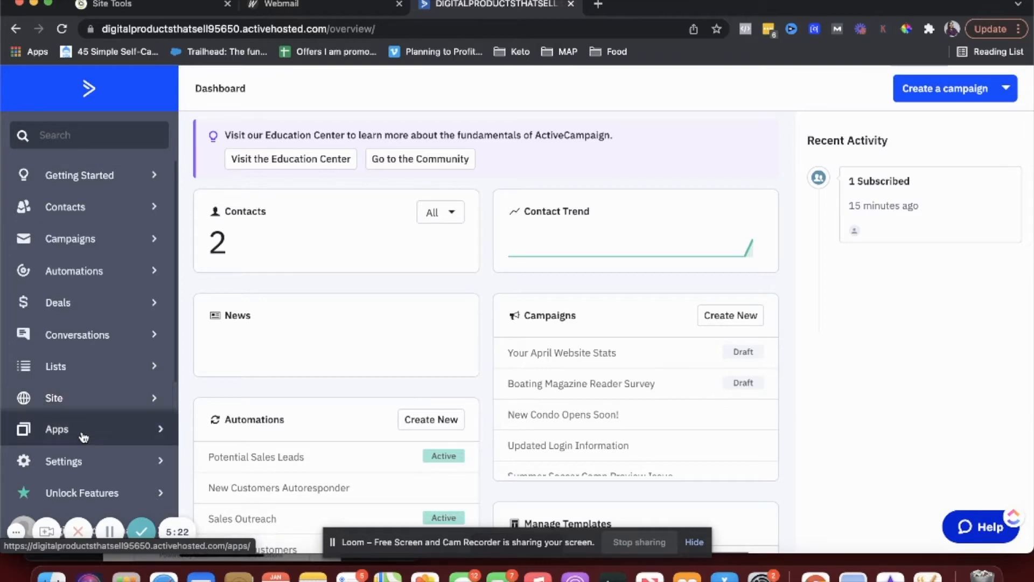
- Go to Site > Forms and choose Create a form from the introduction popup
click(64, 405)
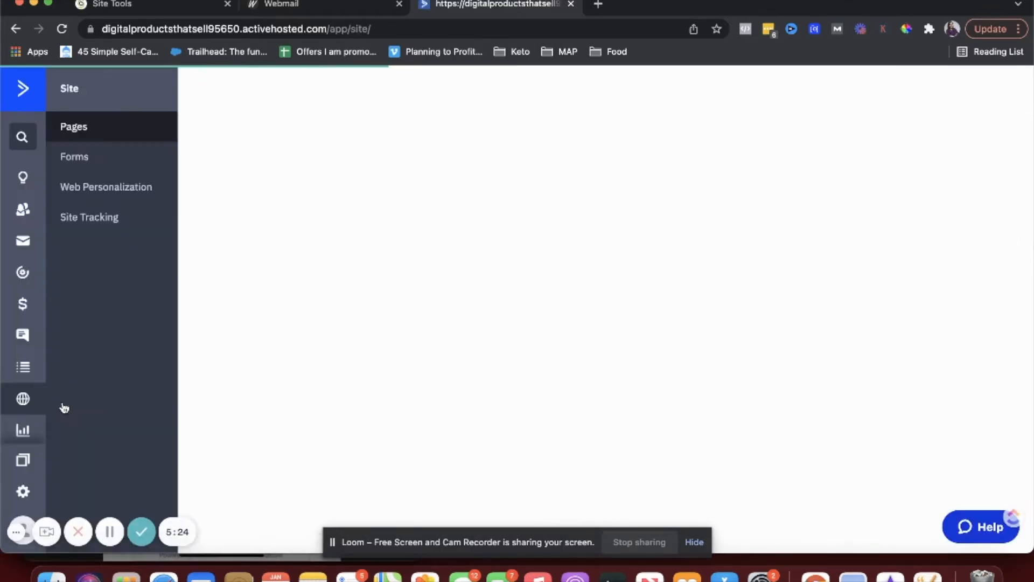
click(84, 170)
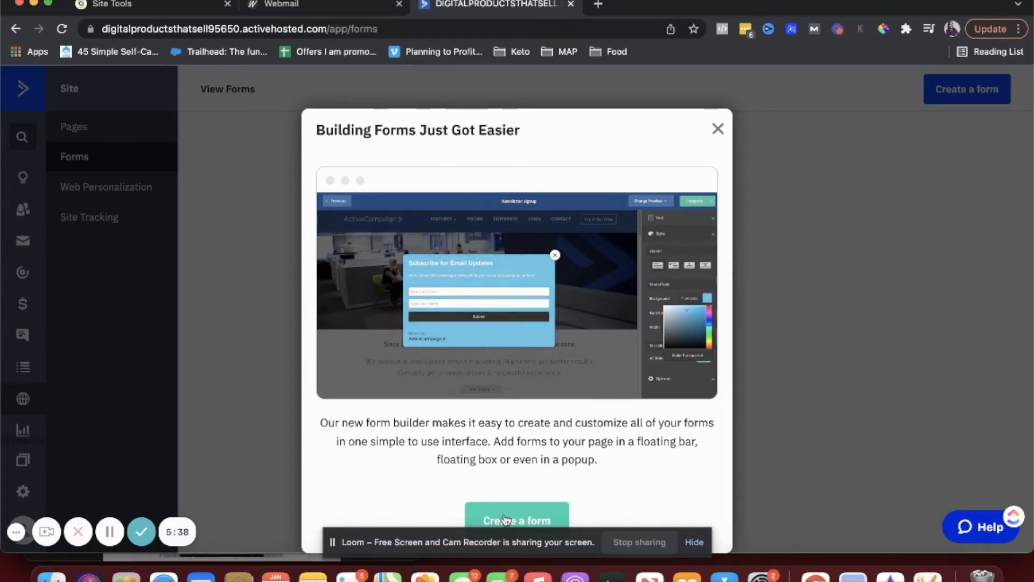
click(505, 519)
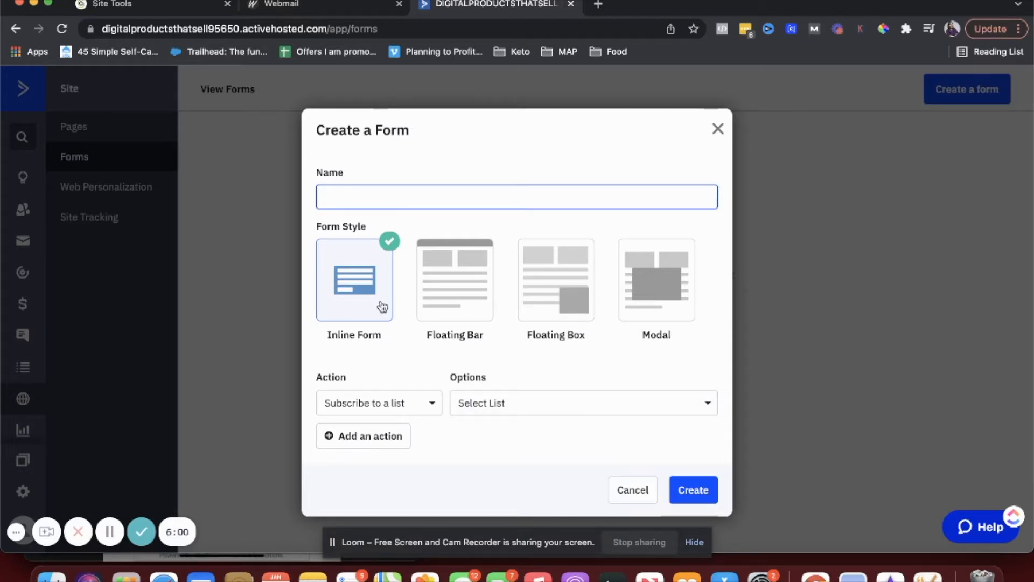
- Name the inline form testAC, subscribe it to Master Contact List, and add a 'websitesignup' tag action
text(testAC)
click(386, 410)
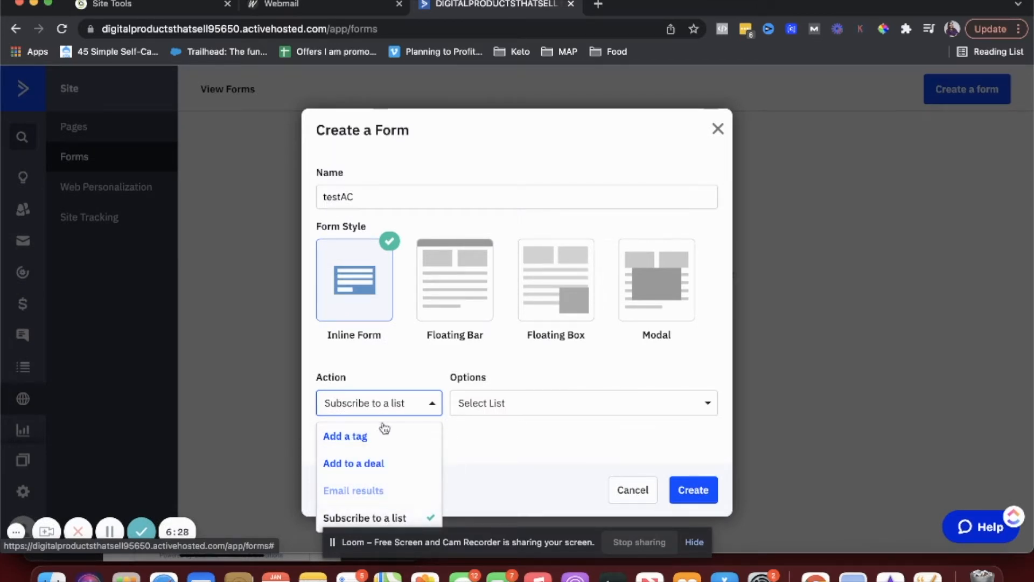
click(486, 403)
click(506, 469)
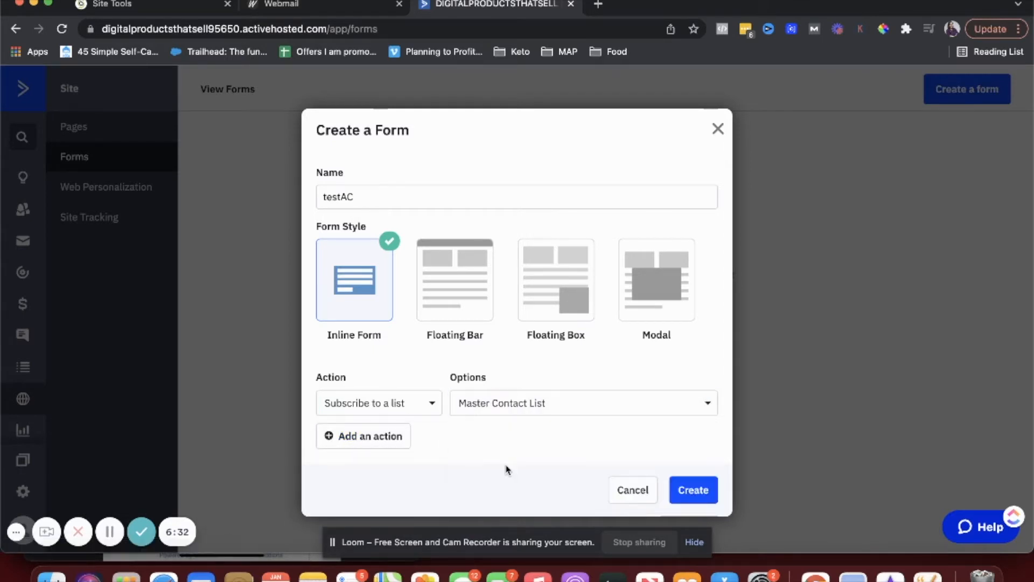
click(375, 437)
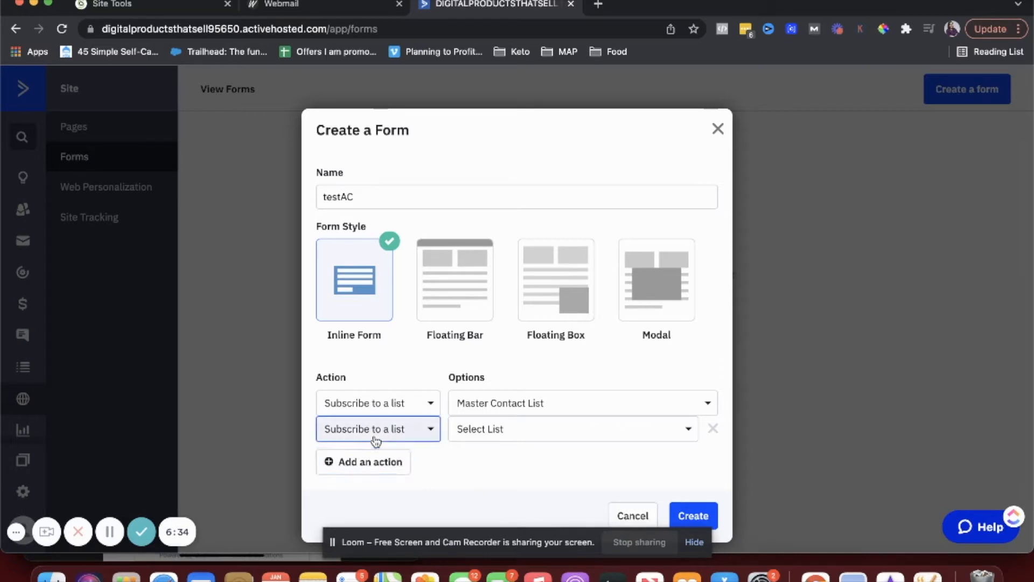
click(374, 434)
click(363, 460)
click(466, 428)
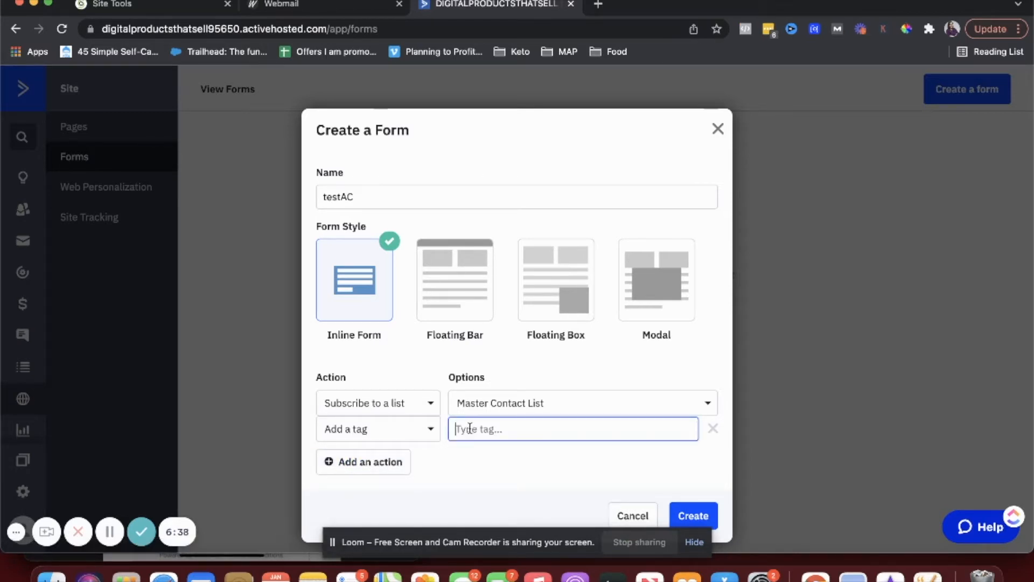
text(websitesignup)
click(515, 474)
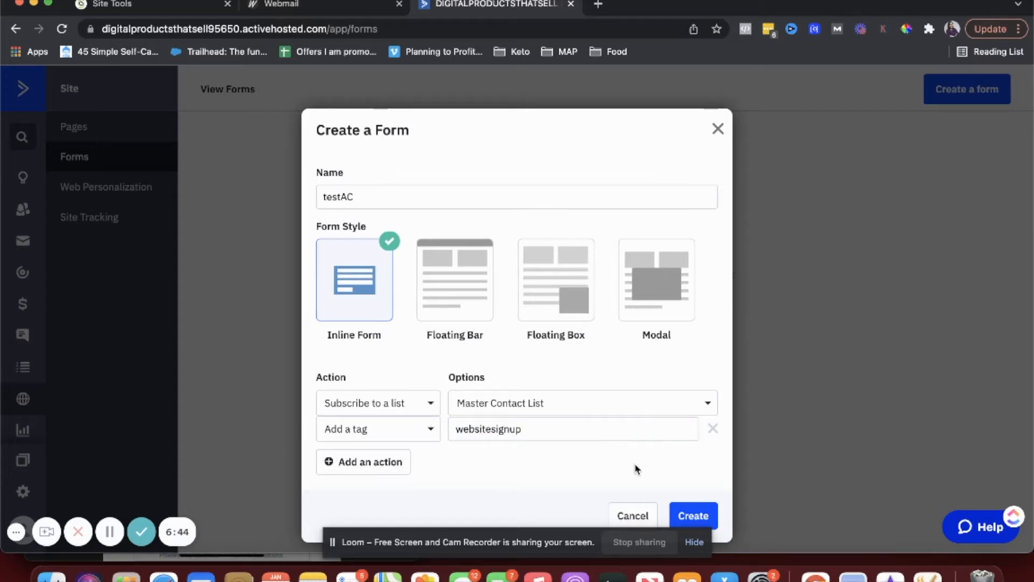
- Create the testAC form and select its 'Subscribe for Email Updates' heading for editing
click(687, 513)
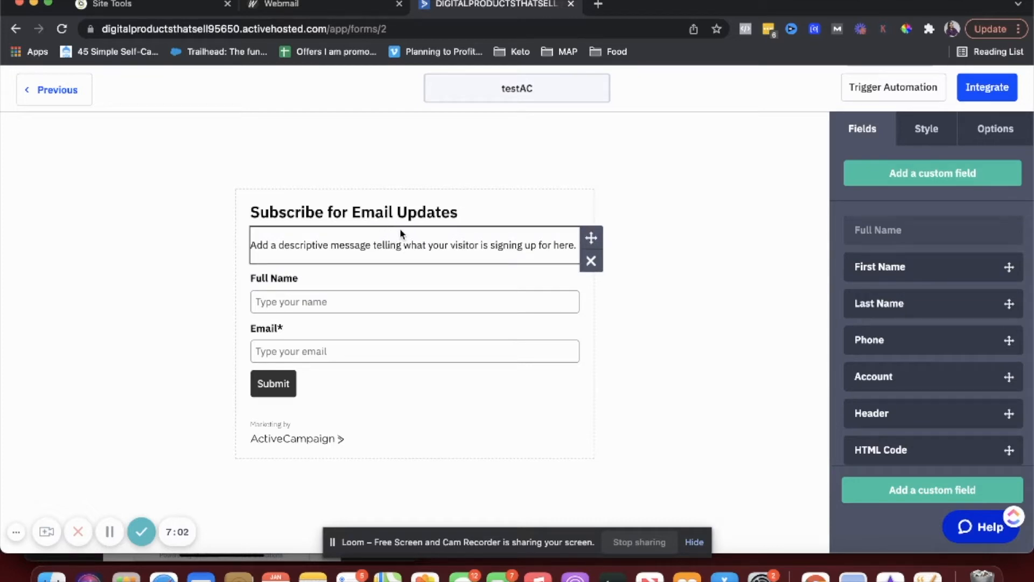
scroll(889, 297, down, 4)
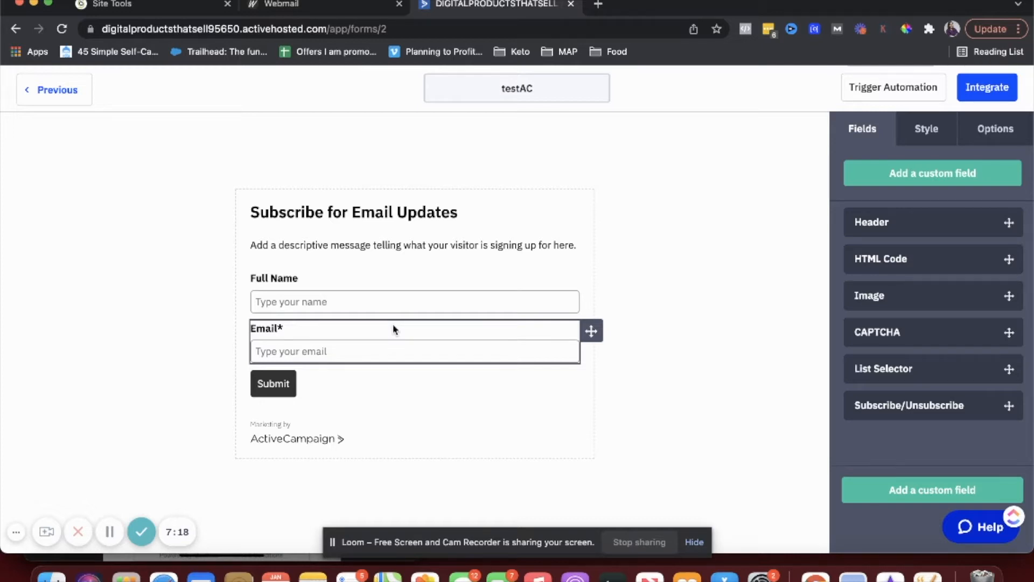
triple_click(365, 217)
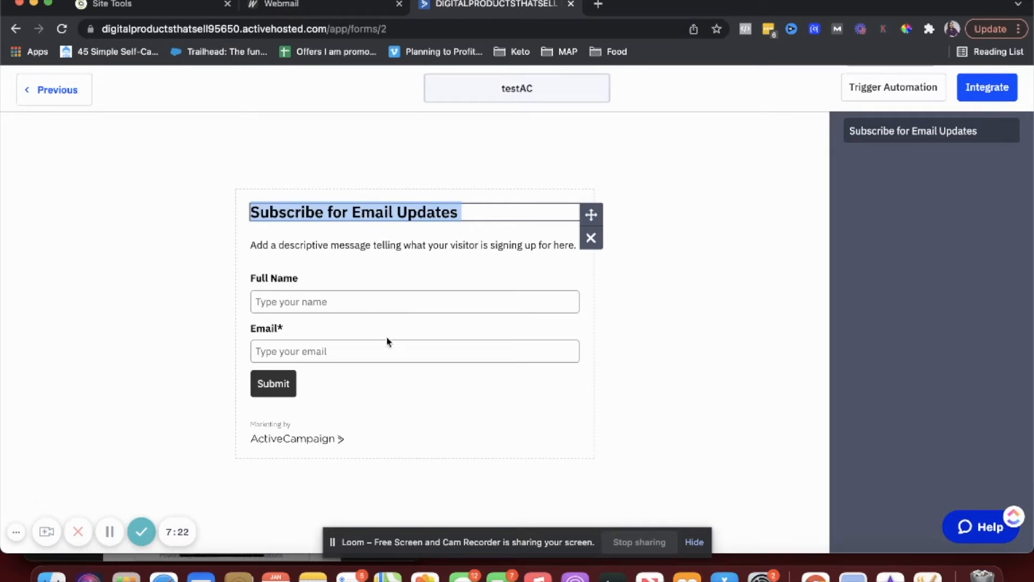
click(399, 377)
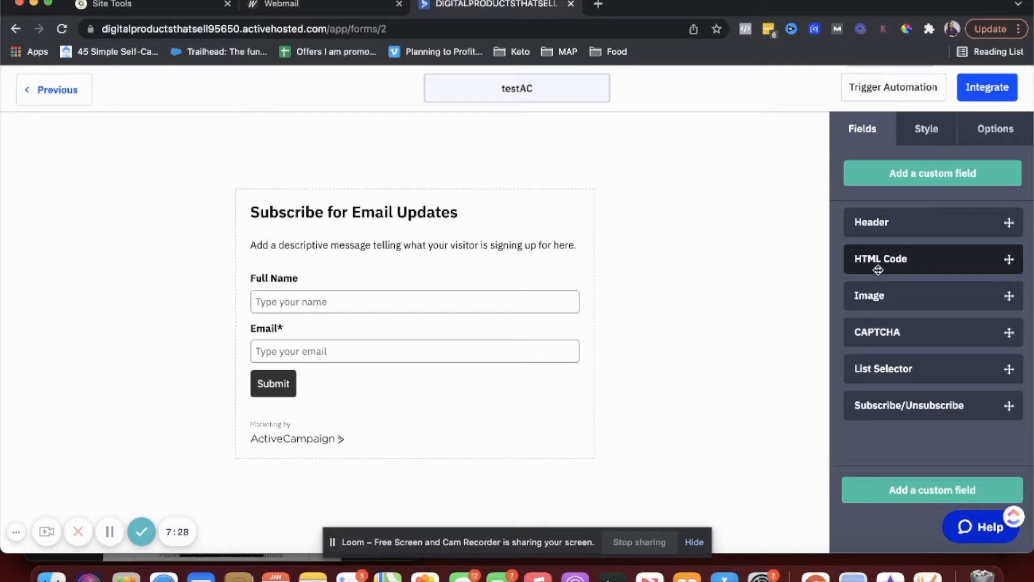
triple_click(401, 210)
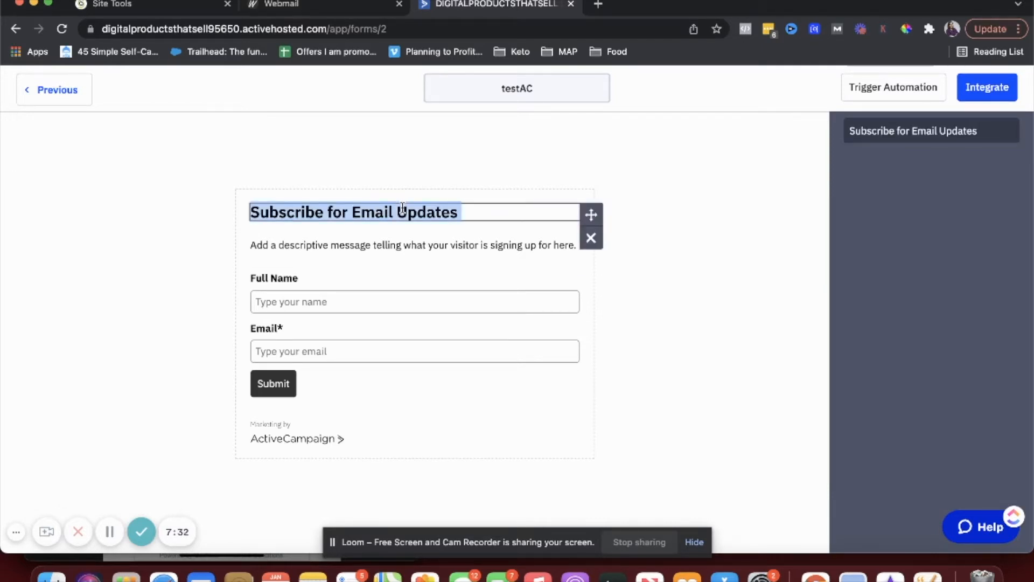
- Replace the form heading with 'Sign up for the newsletter!'
scroll(402, 208, down, 2)
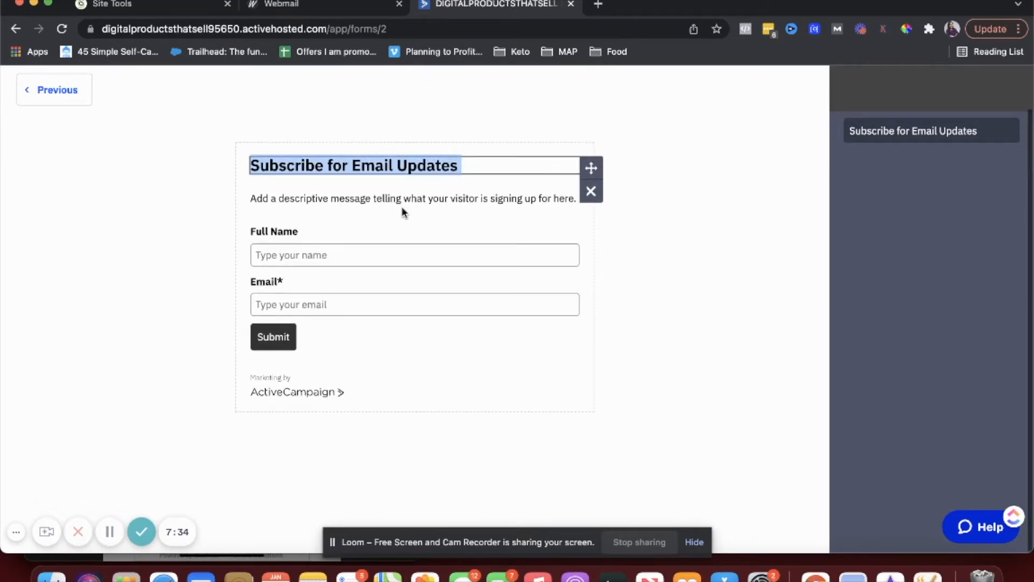
double_click(414, 157)
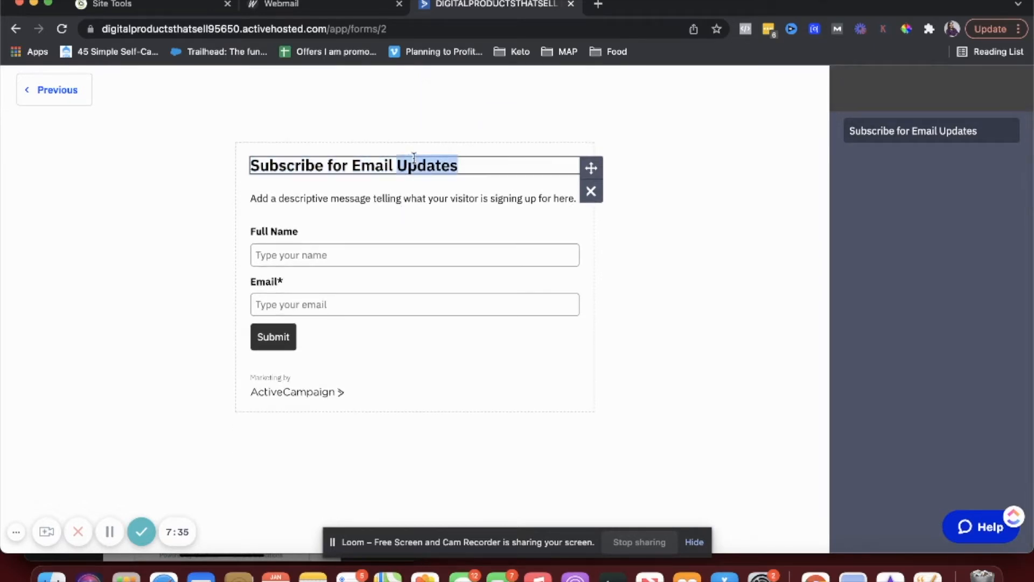
triple_click(892, 130)
text(Sign u)
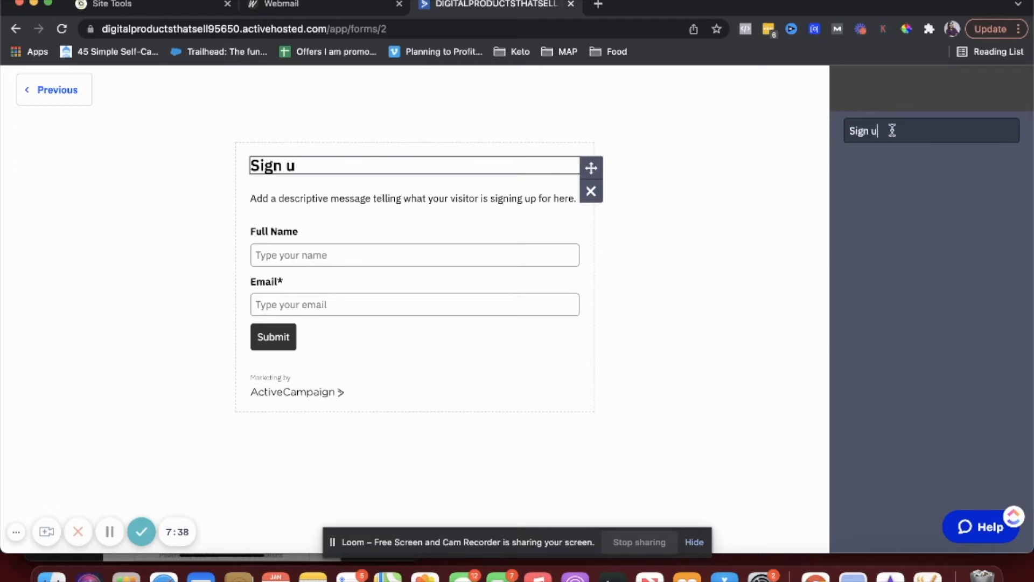
text(p for the new)
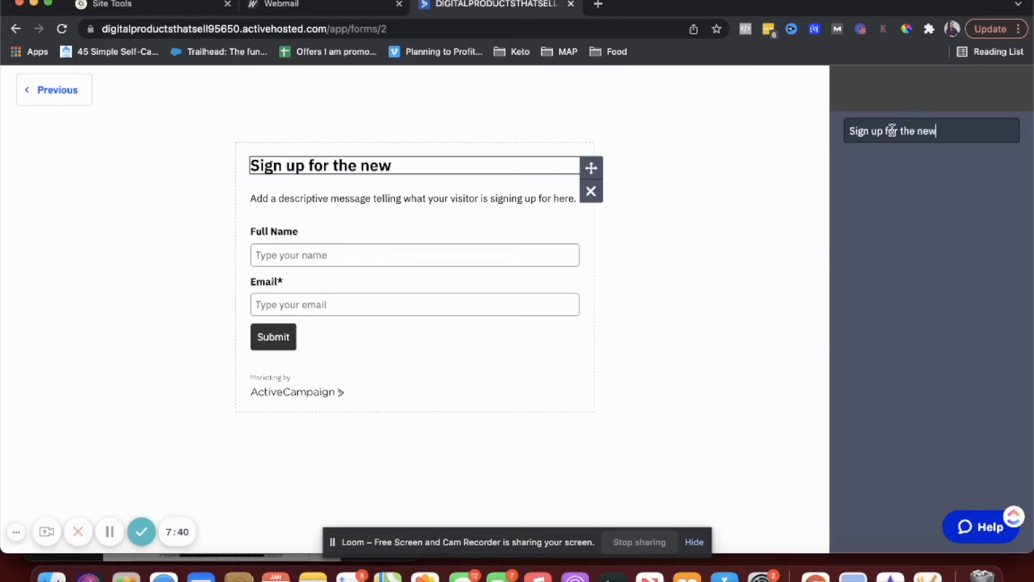
text(sletter!)
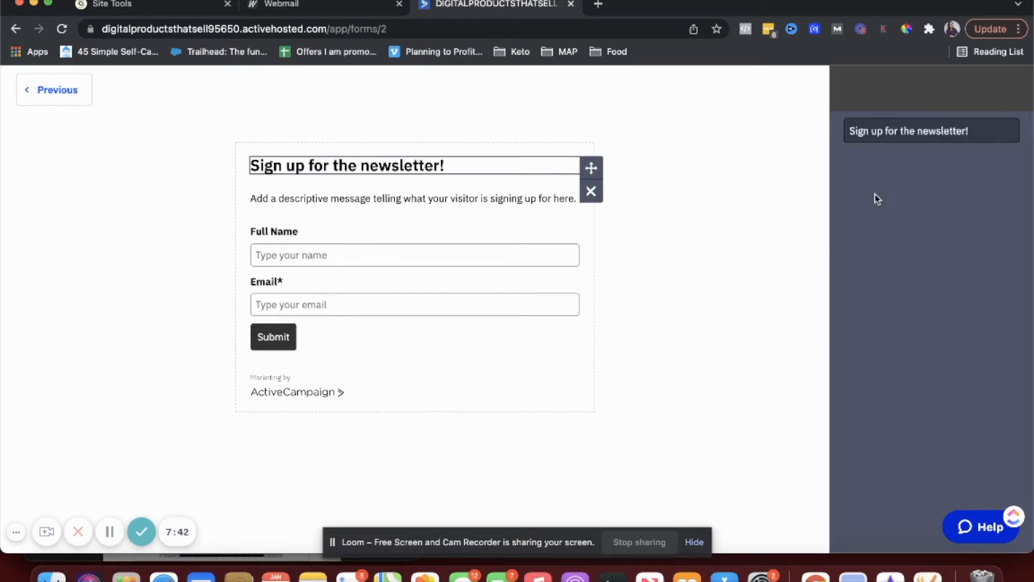
- Relabel the form's submit button 'Sign up!'
click(539, 192)
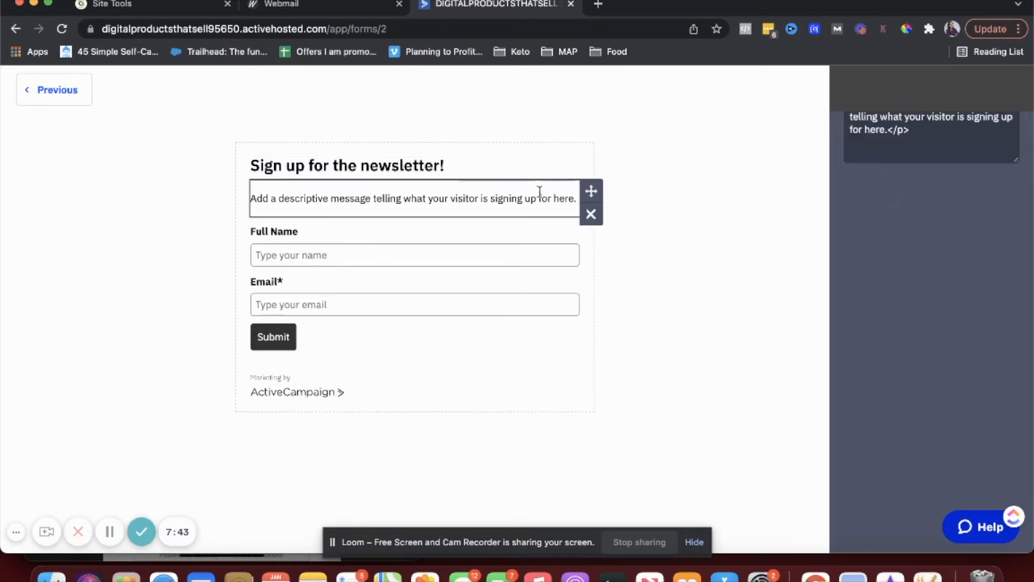
click(286, 353)
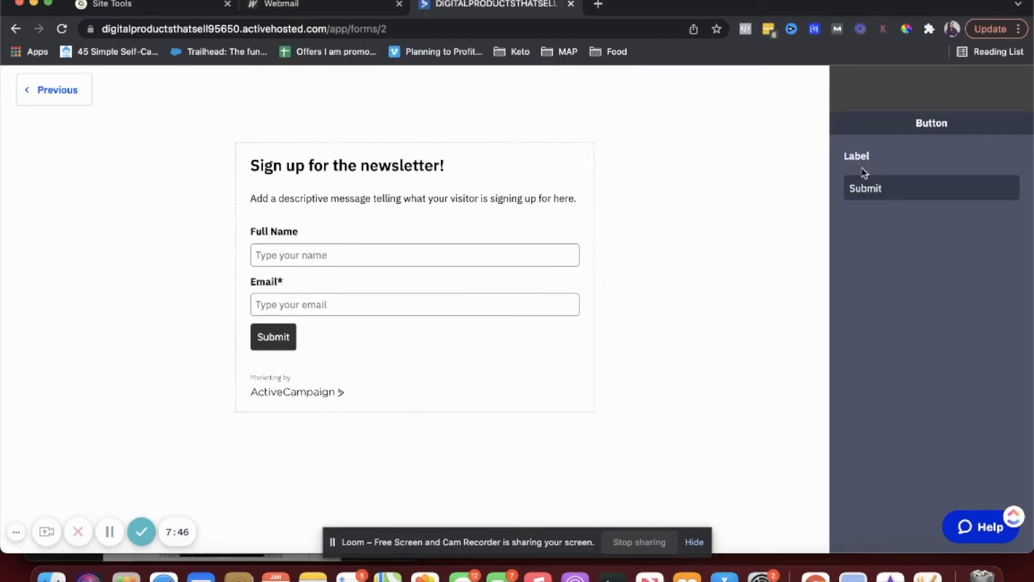
double_click(876, 193)
text(Sign up!)
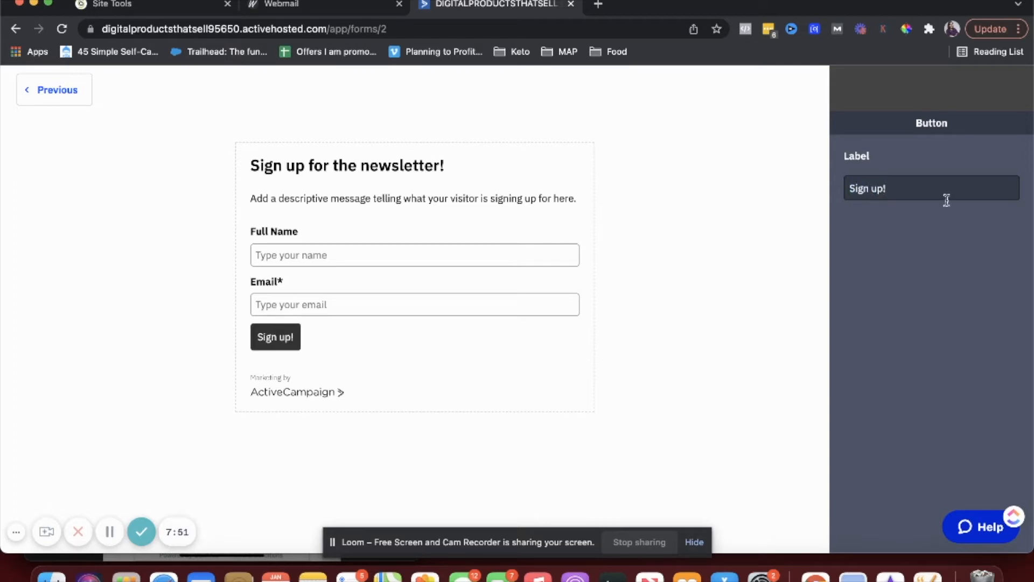
click(792, 215)
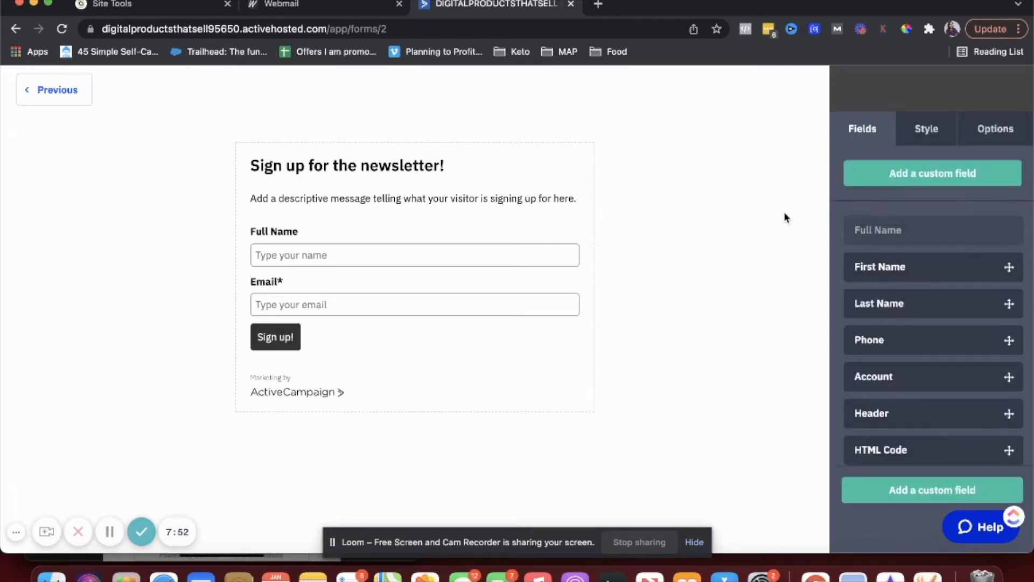
- Add a Date custom field named bday in the General Details group
click(891, 174)
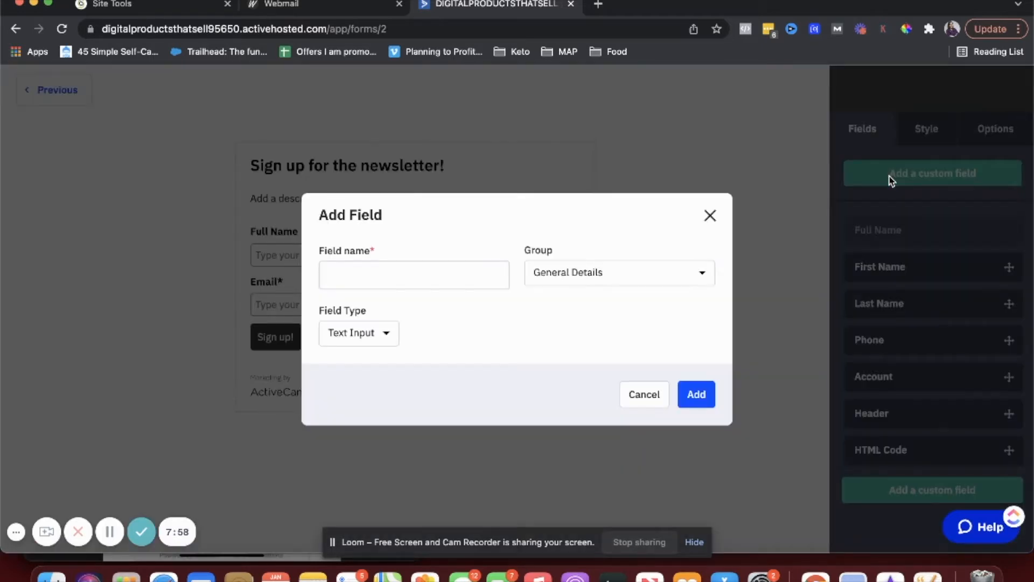
click(440, 279)
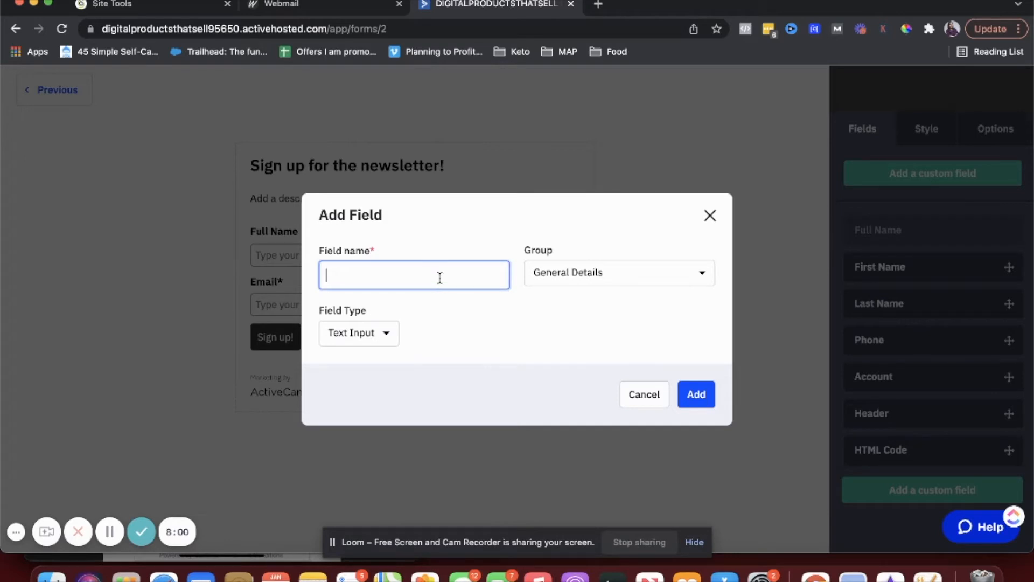
text(bi)
text(day)
click(548, 272)
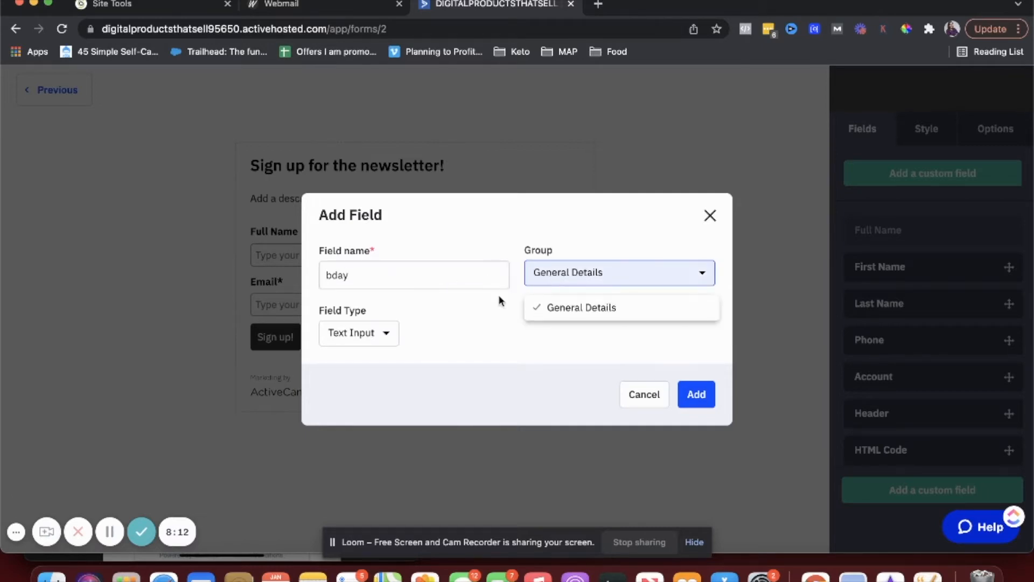
click(463, 327)
click(350, 334)
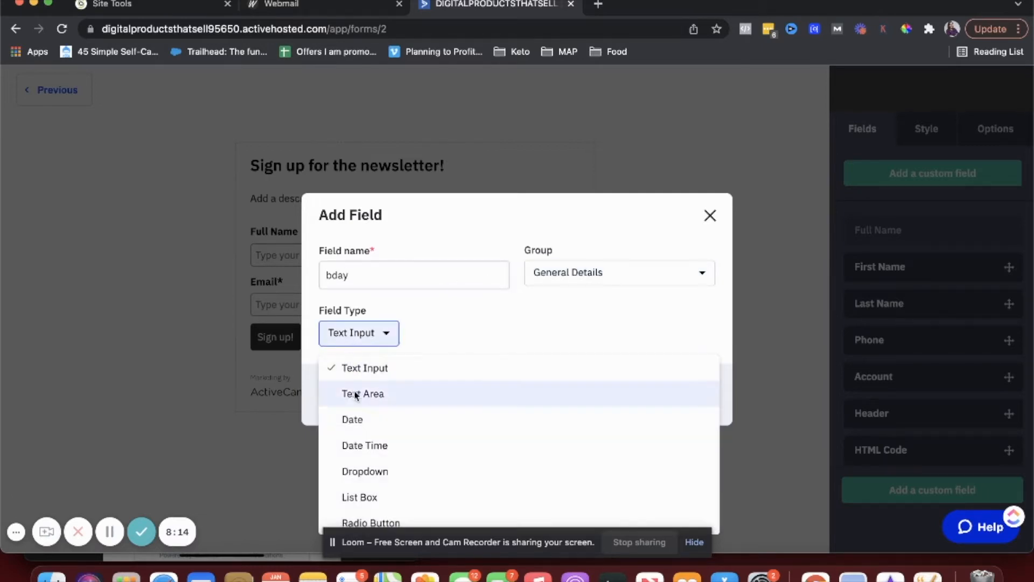
click(335, 418)
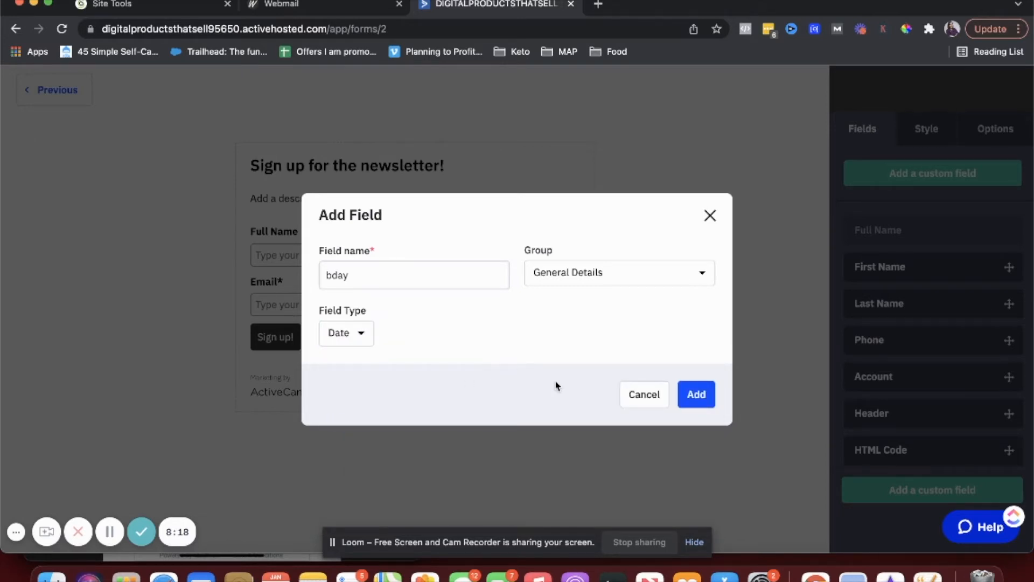
click(691, 399)
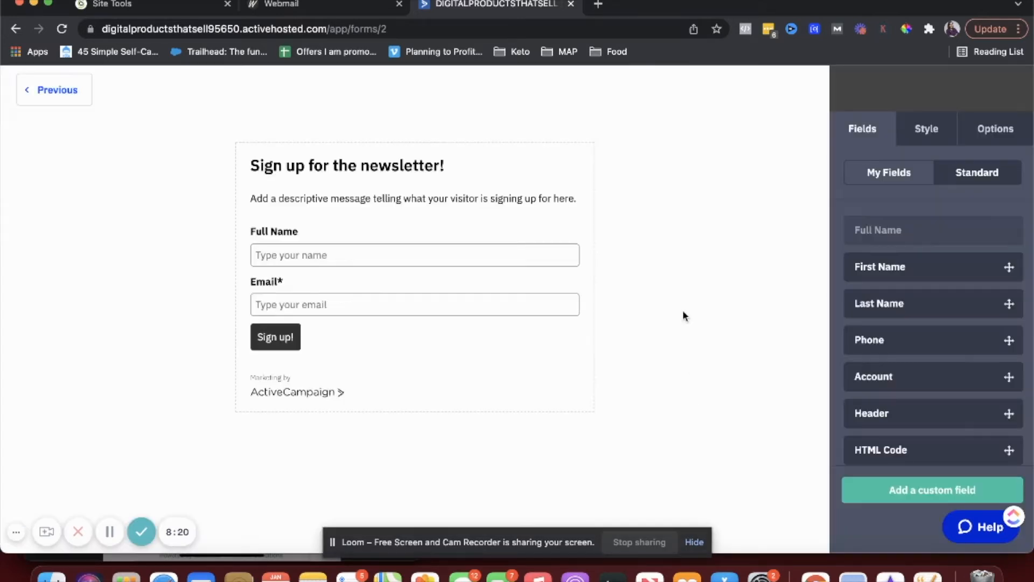
- Try placing the bday field from My Fields onto the form, then bring up the Style settings
scroll(856, 410, down, 3)
scroll(857, 410, up, 3)
click(876, 181)
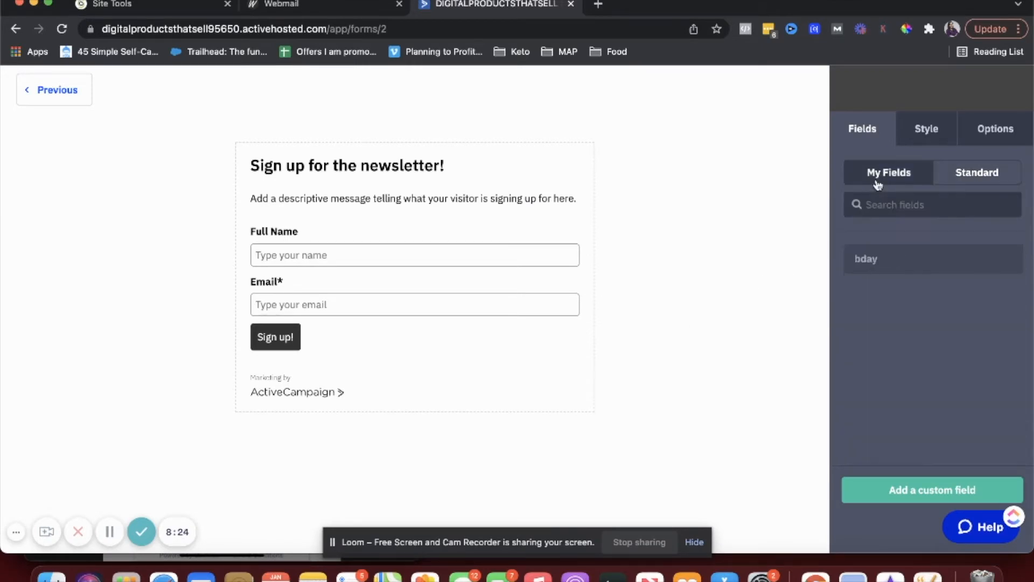
mouse_move(877, 269)
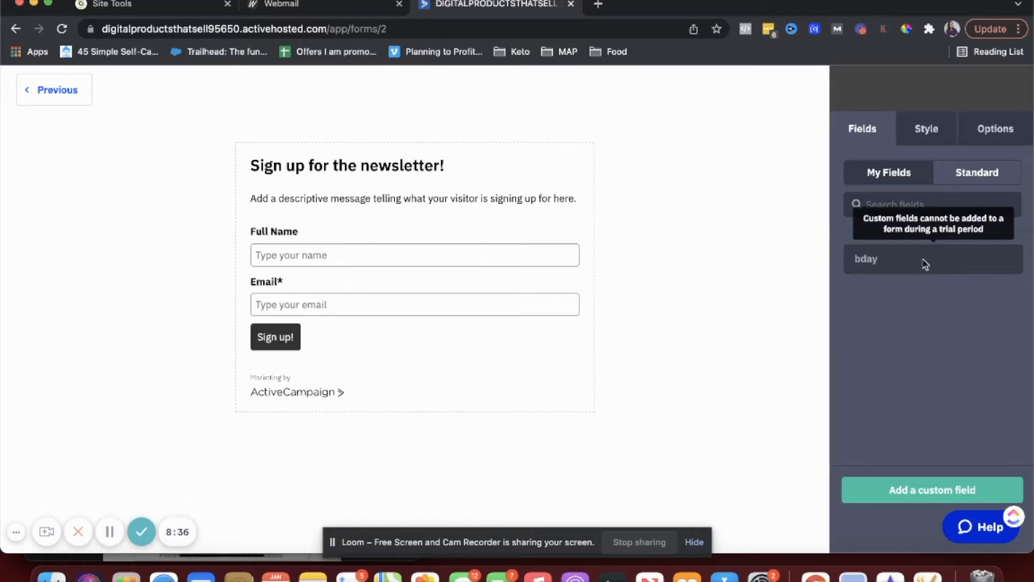
drag(902, 260, 539, 262)
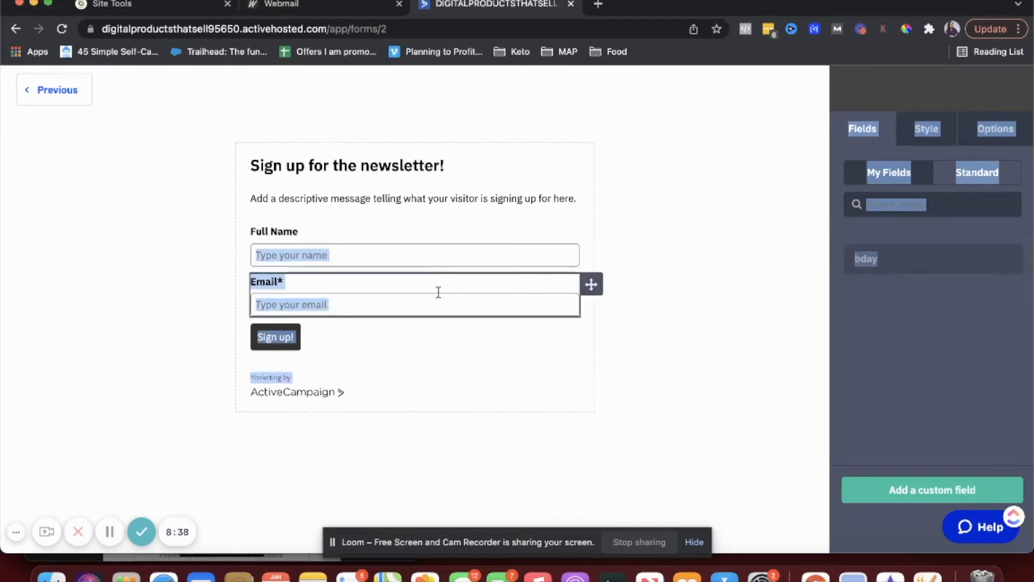
click(451, 367)
click(992, 173)
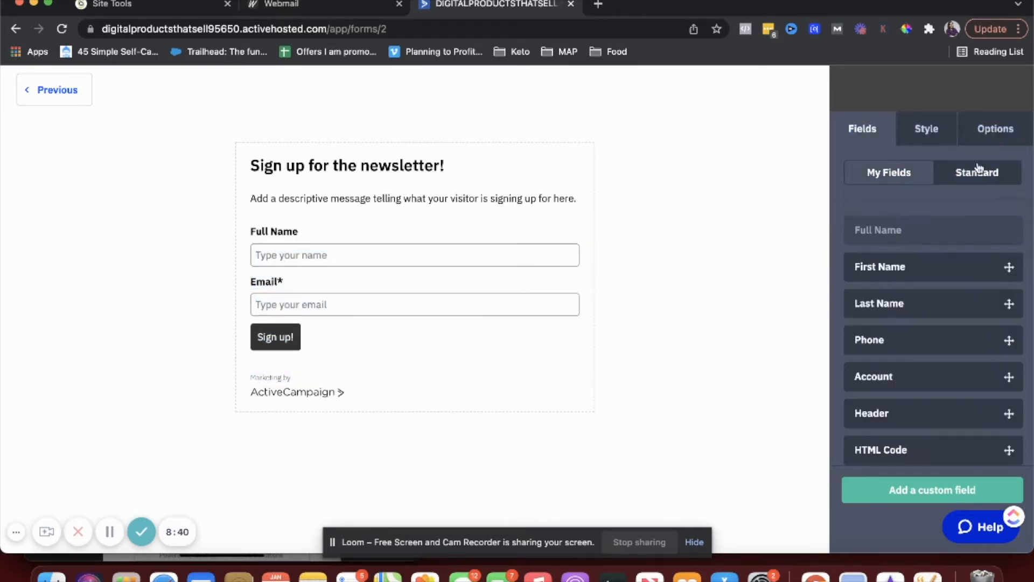
scroll(870, 404, down, 2)
scroll(870, 403, down, 3)
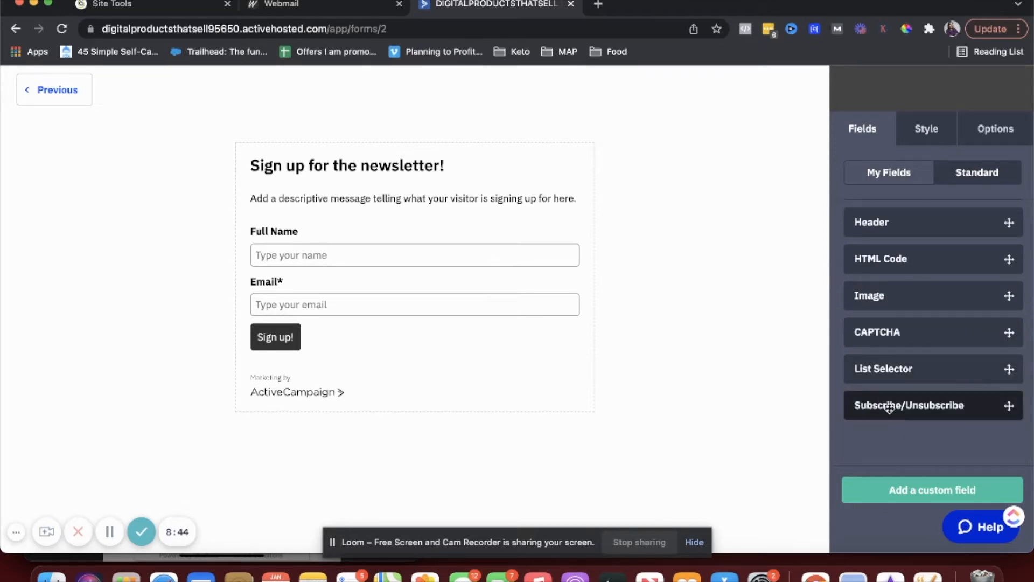
scroll(890, 409, up, 5)
click(927, 130)
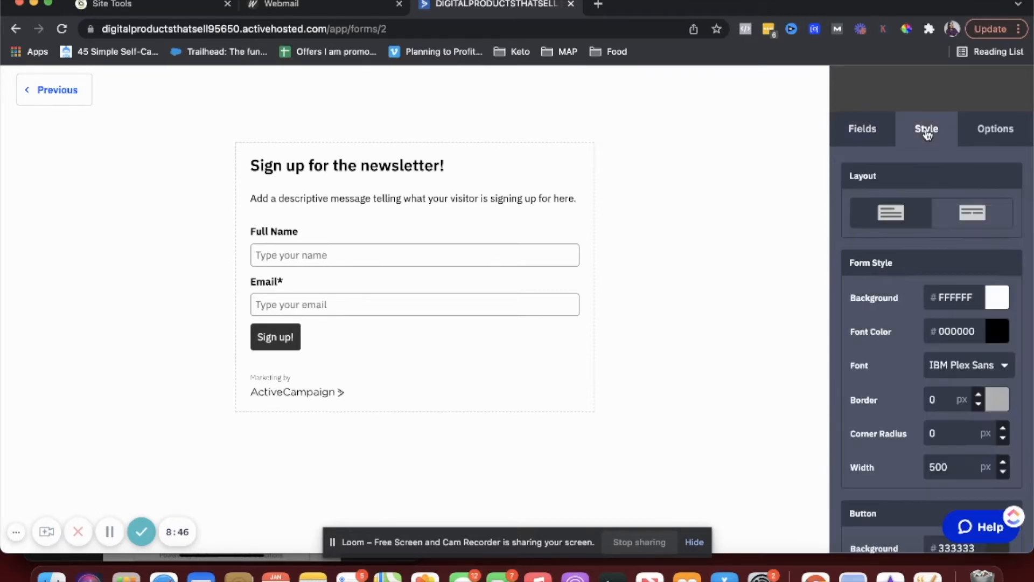
- Give the form a coral red DB5C5C background, Arial font and a 7 px border
click(996, 302)
click(950, 333)
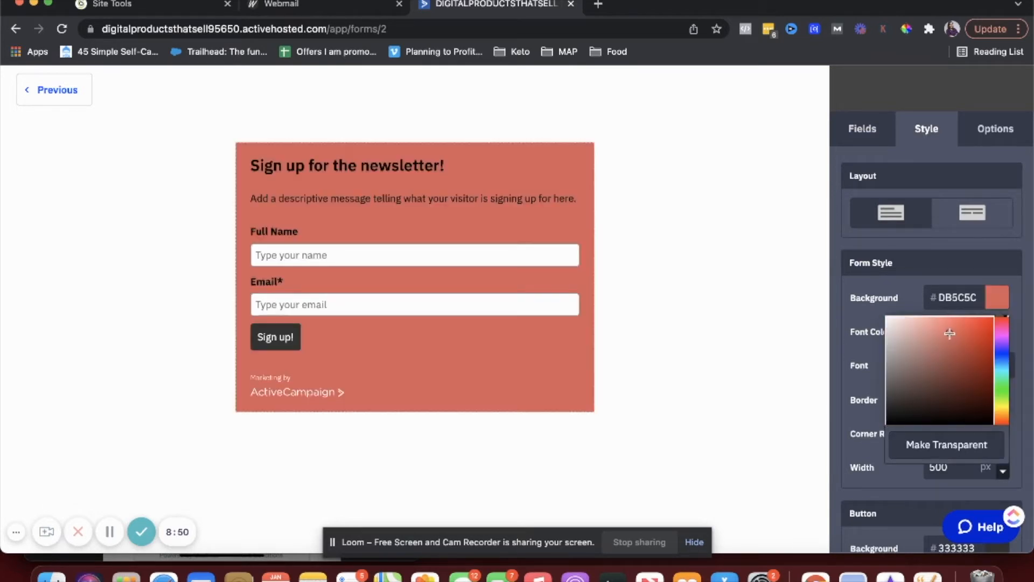
click(964, 244)
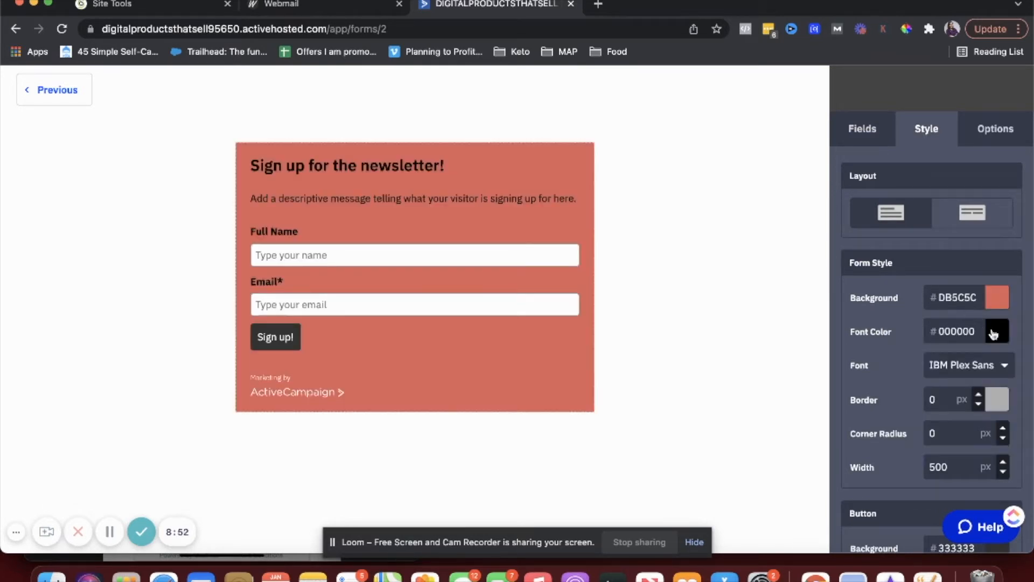
click(972, 368)
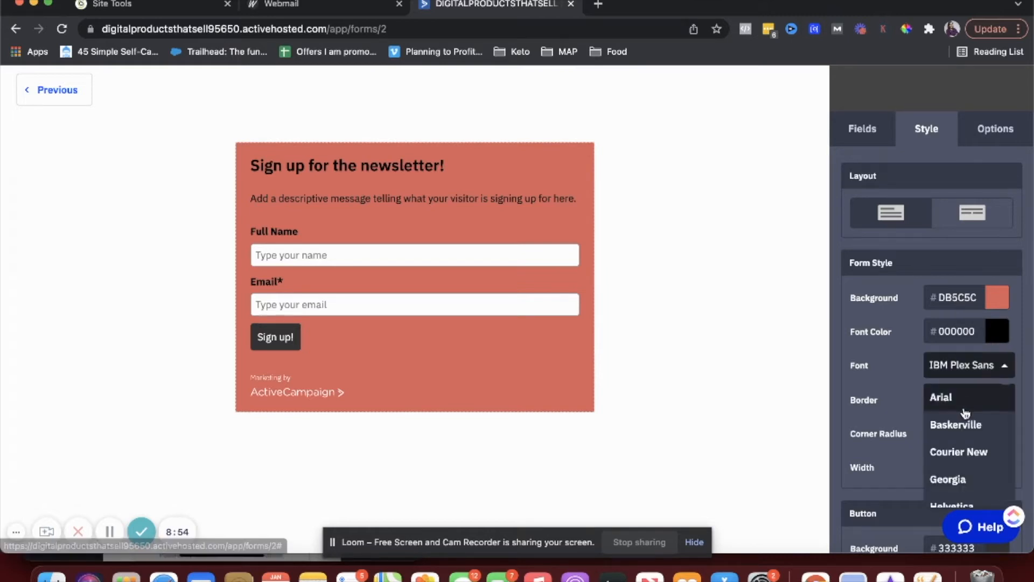
click(965, 412)
click(979, 396)
click(978, 396)
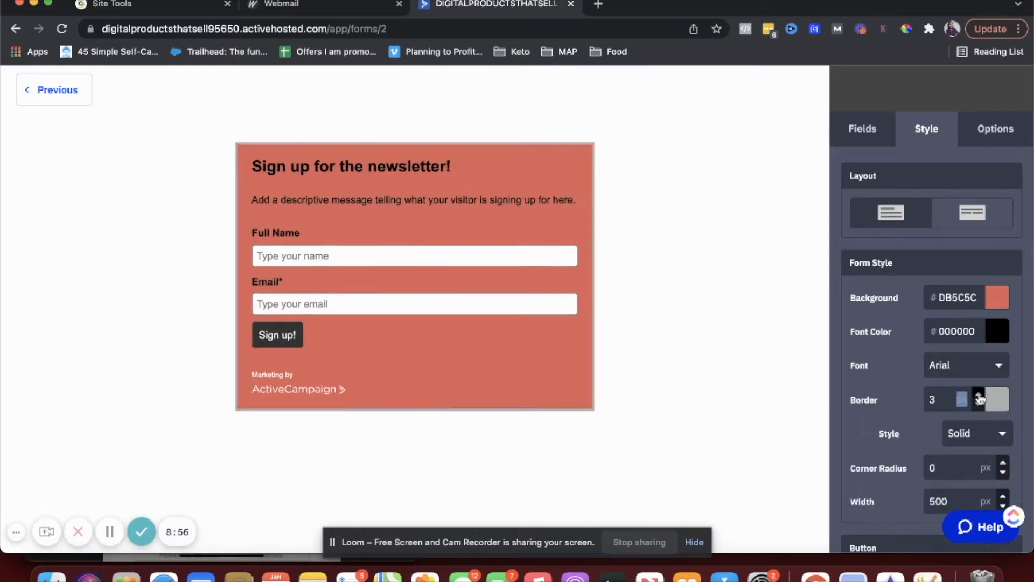
click(978, 395)
click(979, 395)
click(978, 395)
click(979, 395)
click(979, 395)
- Set the Sign up button background to blue 5581E0
scroll(957, 442, down, 2)
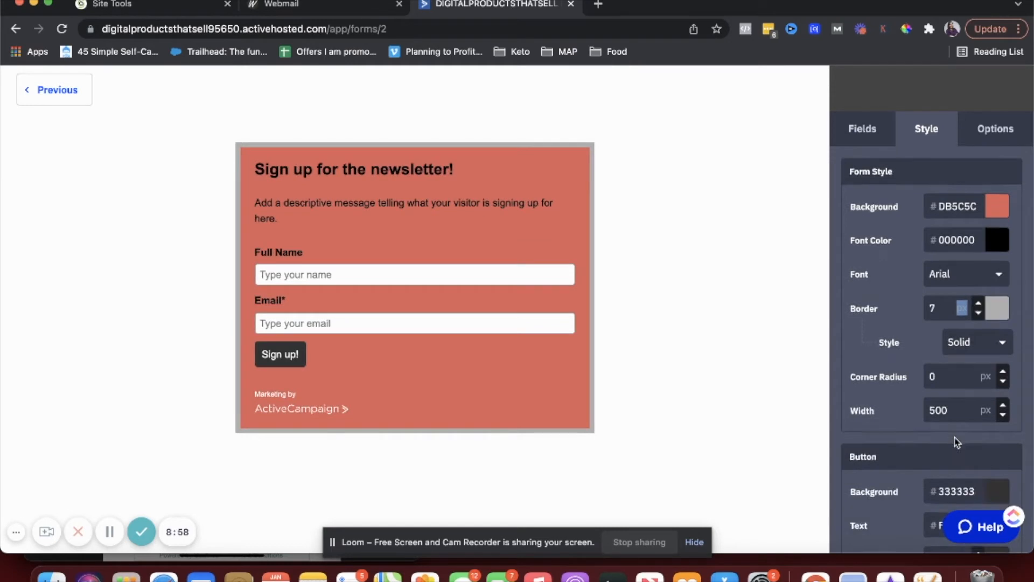
scroll(956, 441, down, 5)
click(998, 355)
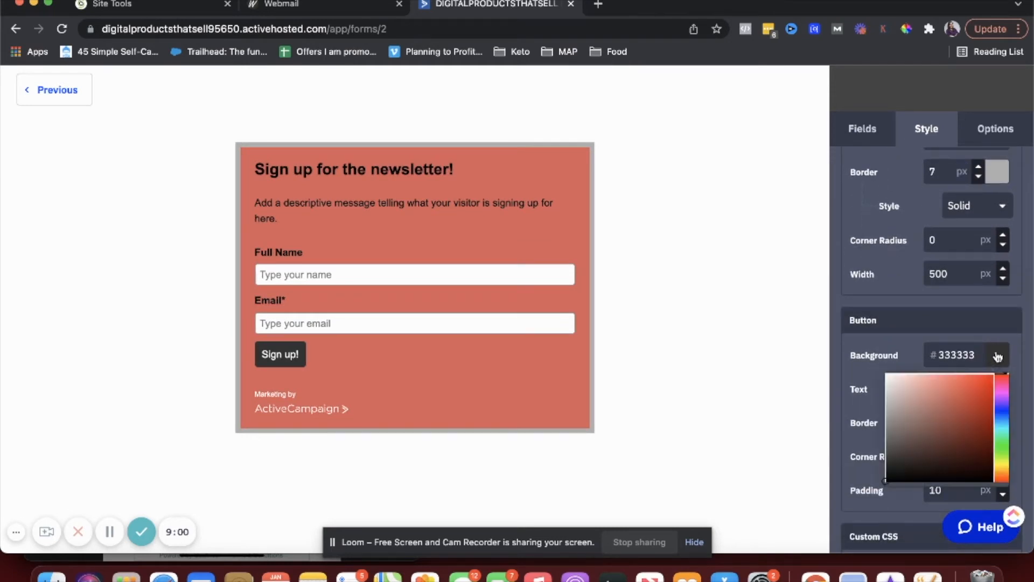
click(1005, 415)
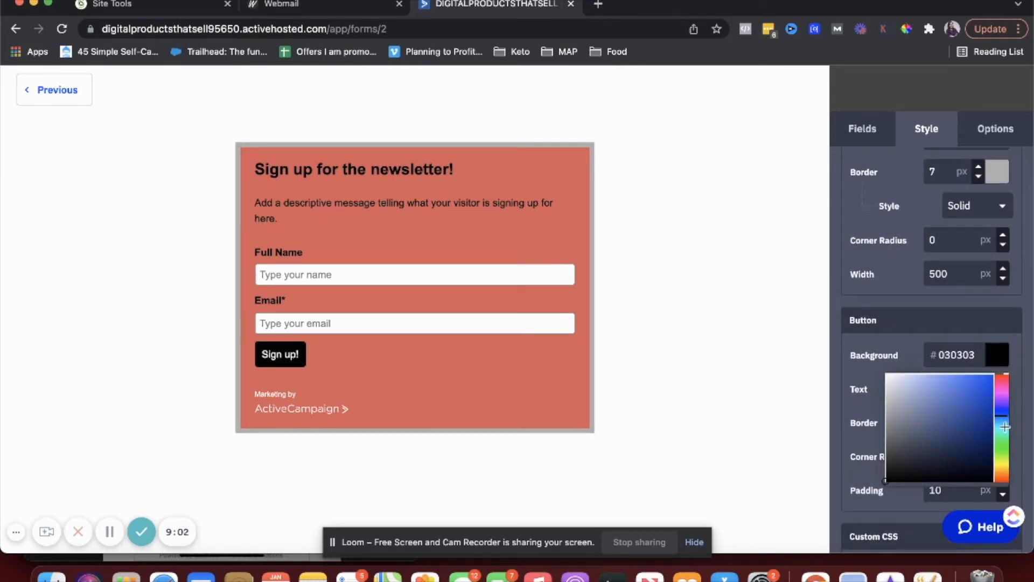
click(954, 389)
click(783, 373)
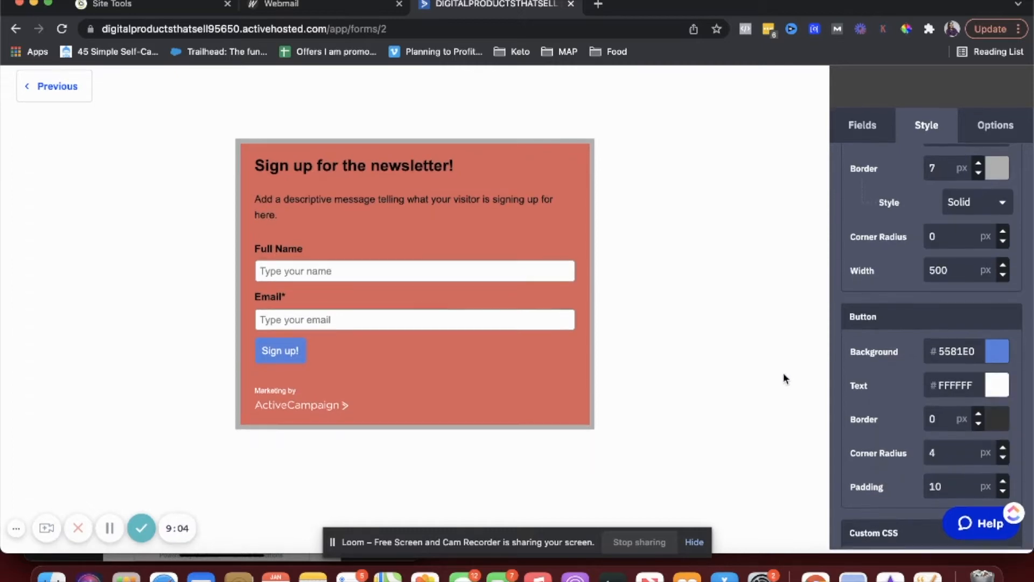
- Turn the ActiveCampaign branding footer off
scroll(907, 442, down, 3)
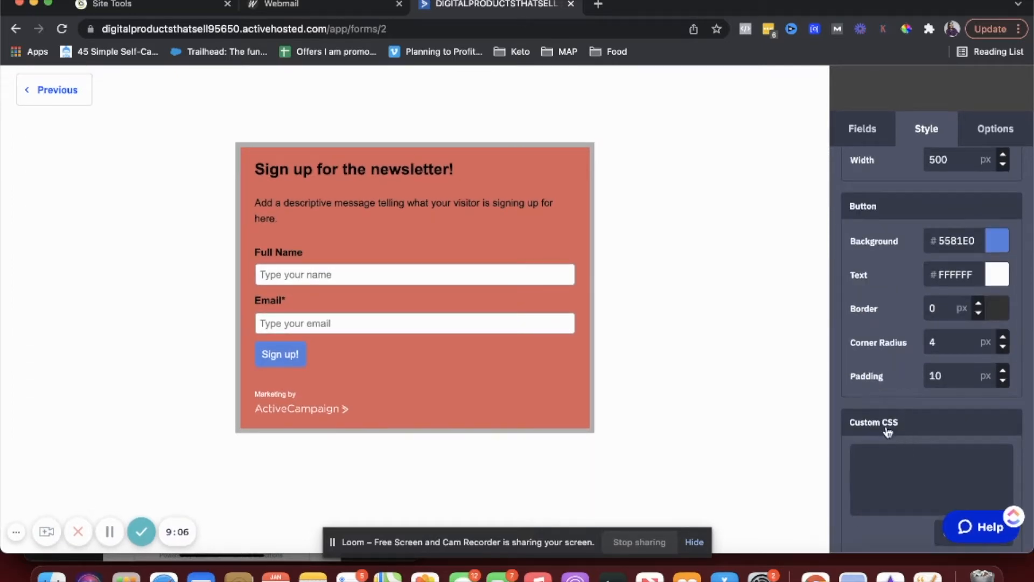
scroll(891, 497, down, 5)
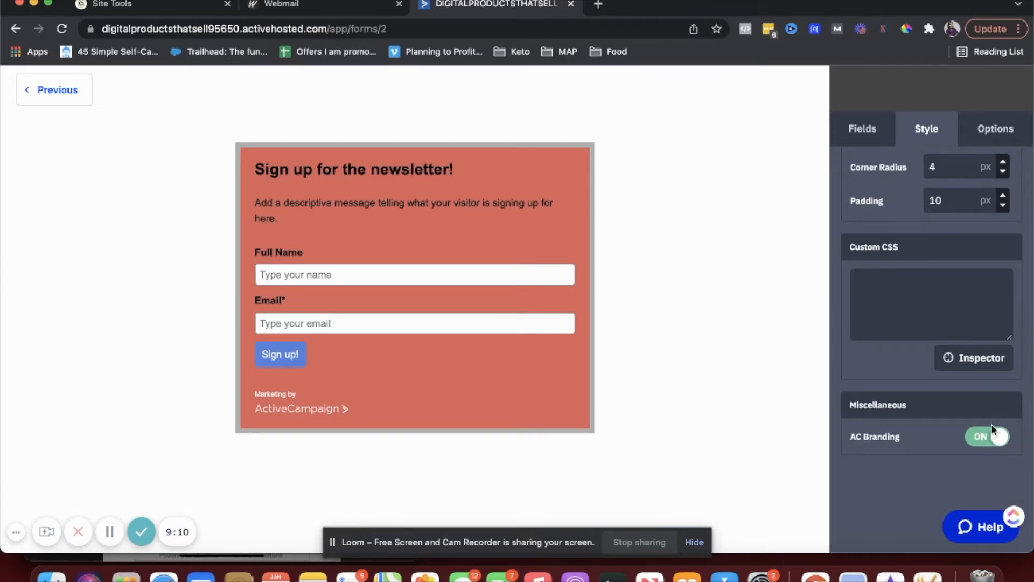
click(986, 438)
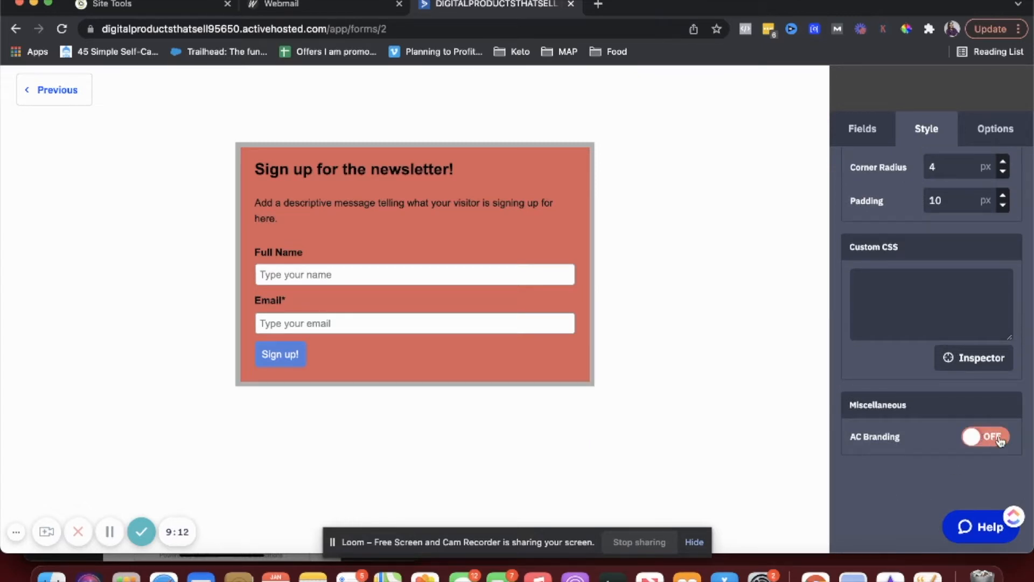
click(986, 437)
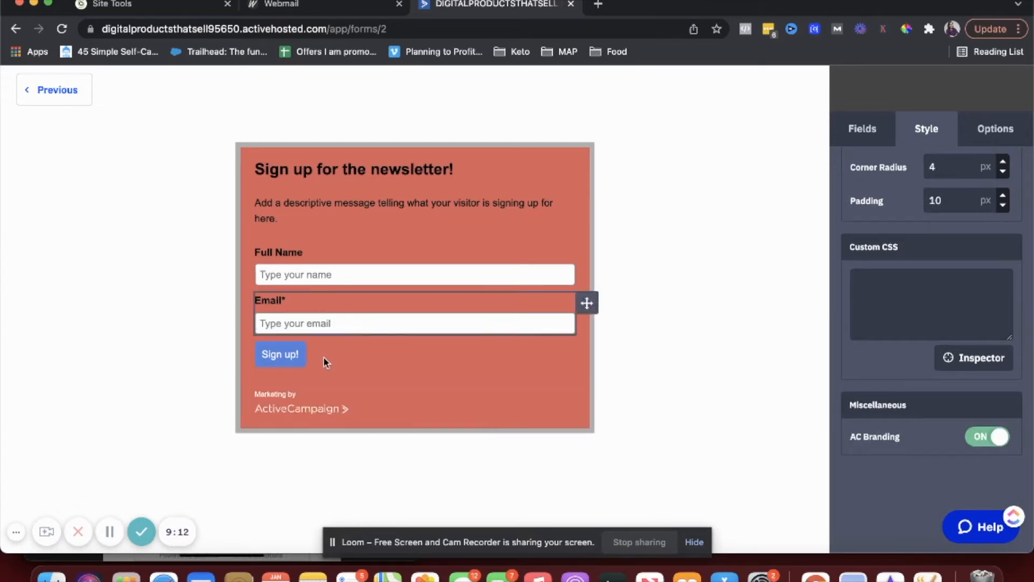
click(974, 436)
scroll(972, 434, up, 15)
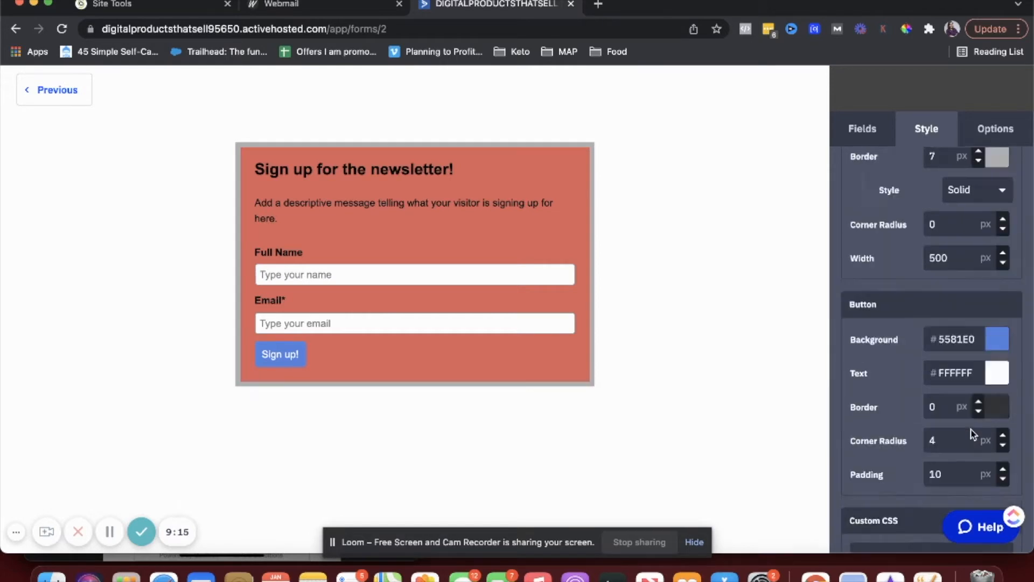
- Keep 'Show Thank You' as the on-submit action after briefly trying Open URL
click(993, 130)
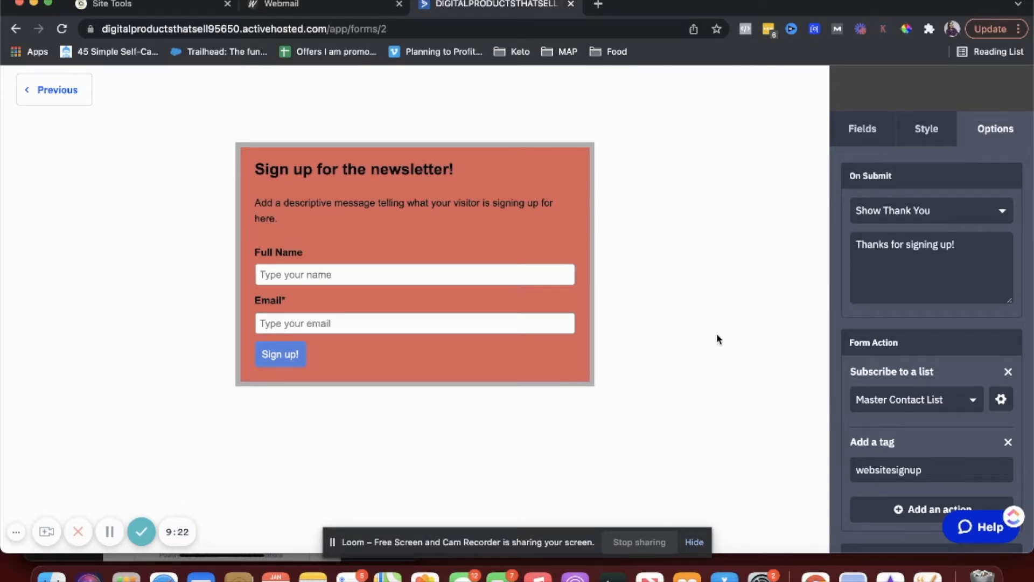
click(892, 214)
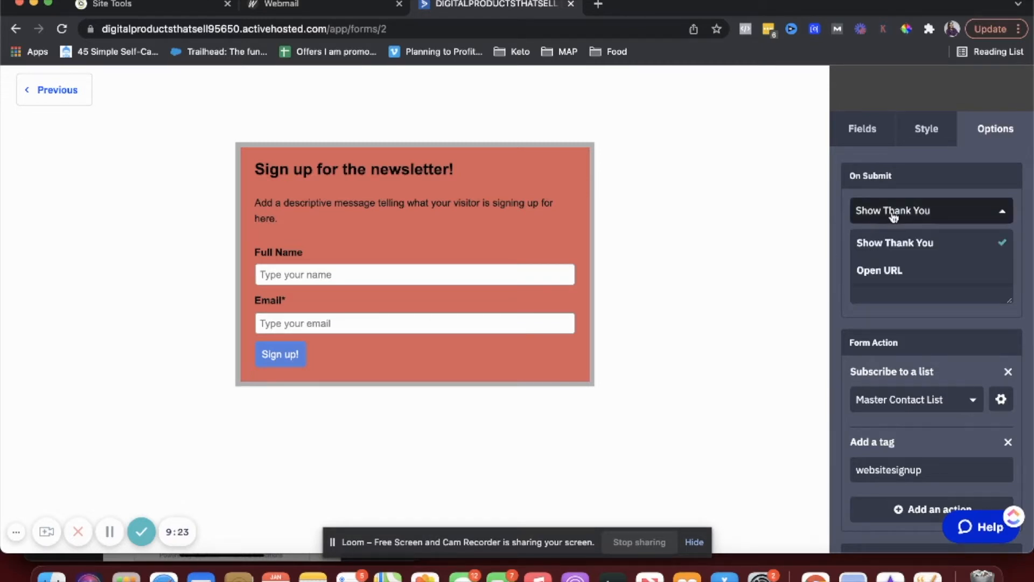
click(894, 270)
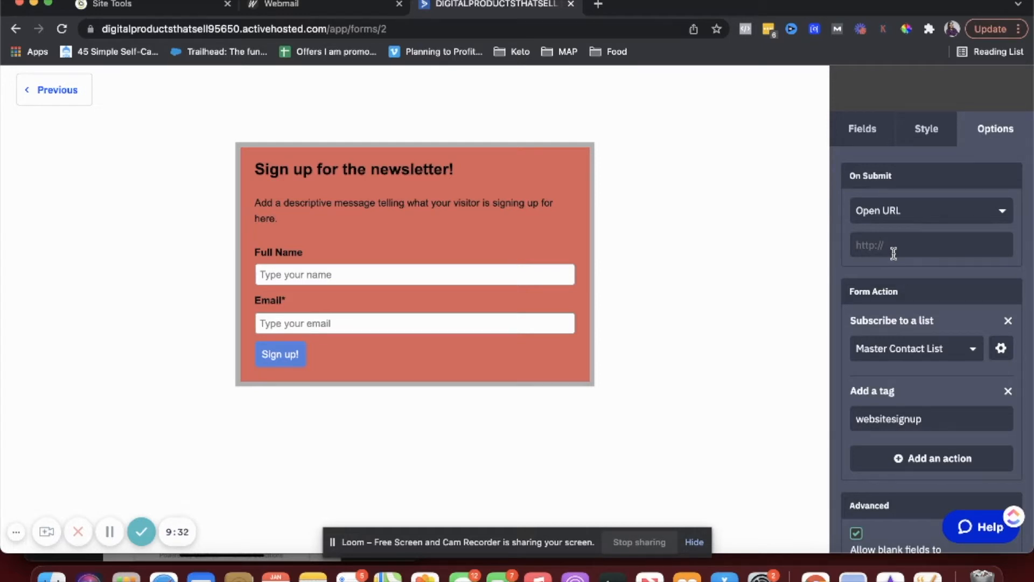
click(888, 210)
click(889, 240)
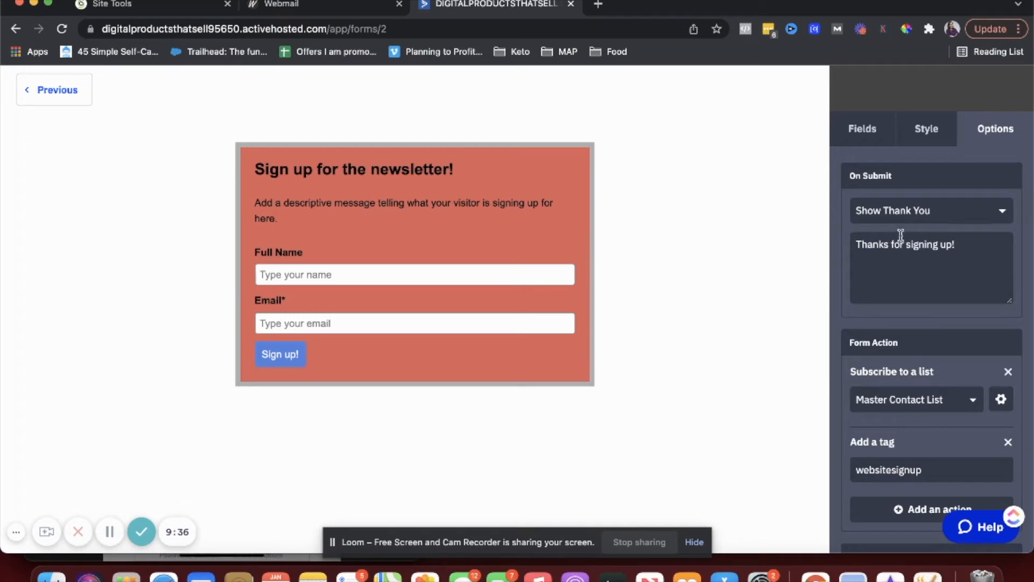
- Create an automation triggered when a contact submits the testAC form
scroll(894, 266, down, 2)
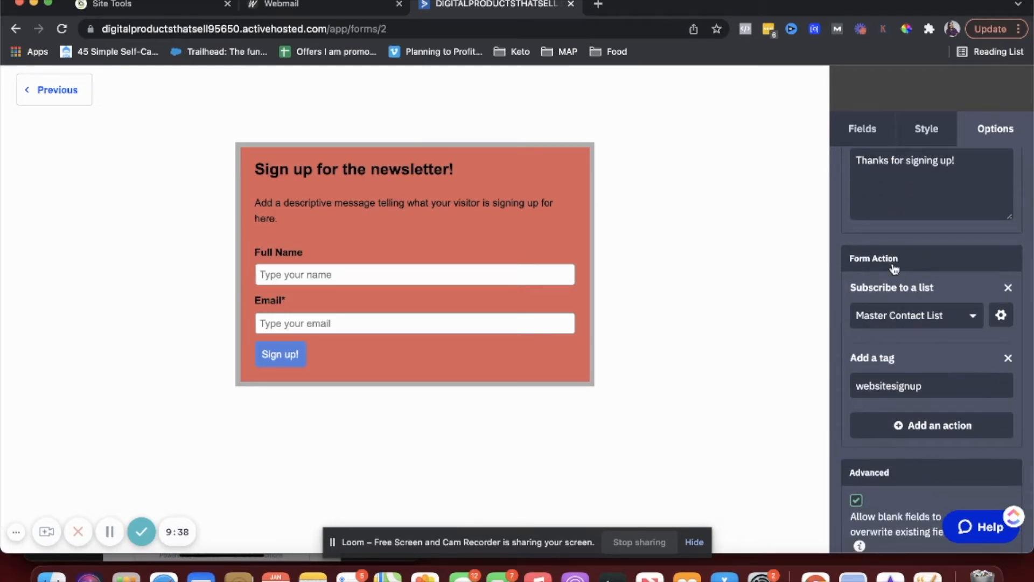
scroll(894, 270, down, 2)
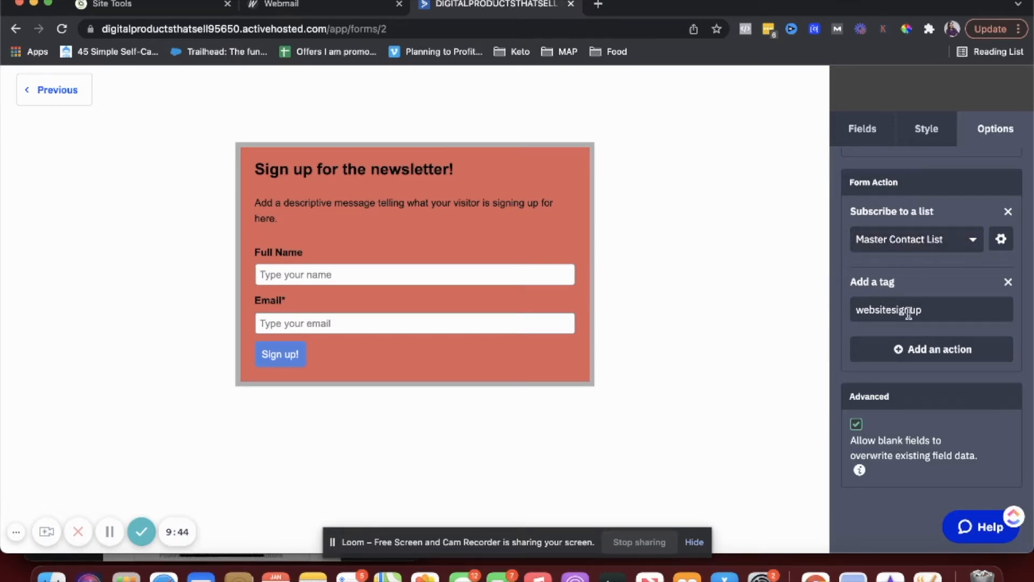
scroll(909, 312, down, 1)
scroll(908, 313, up, 4)
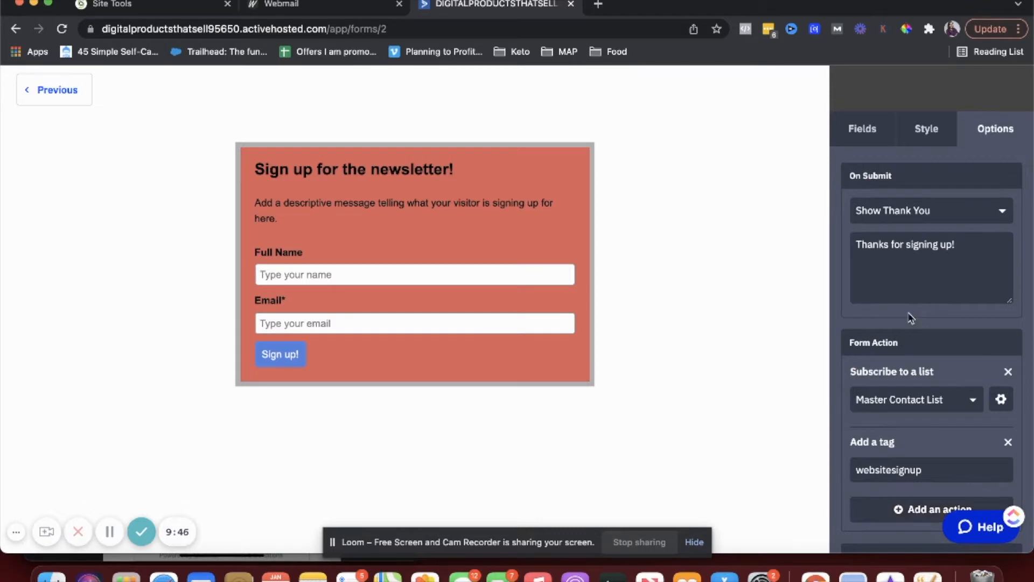
scroll(472, 288, up, 1)
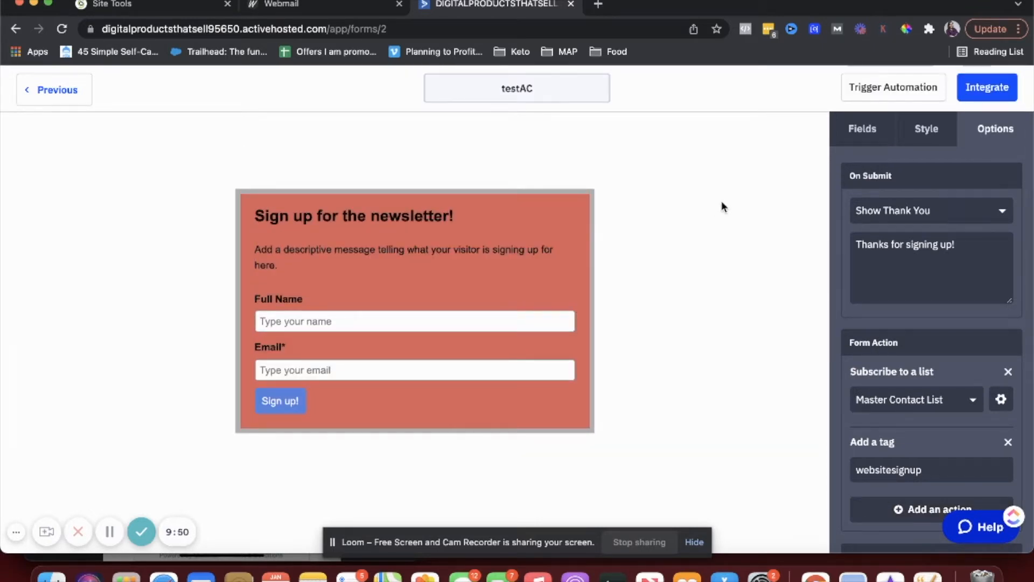
mouse_move(427, 281)
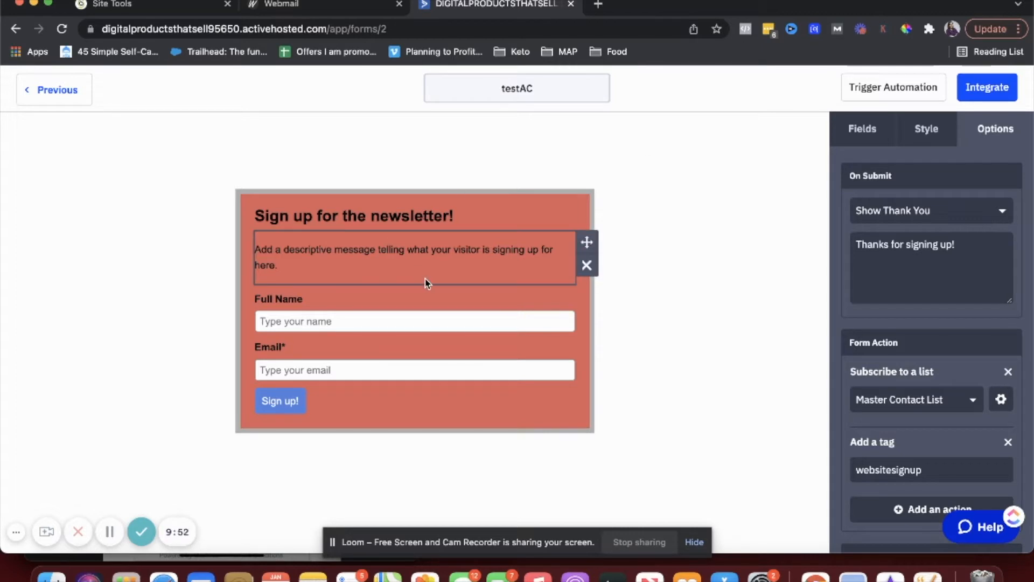
click(872, 94)
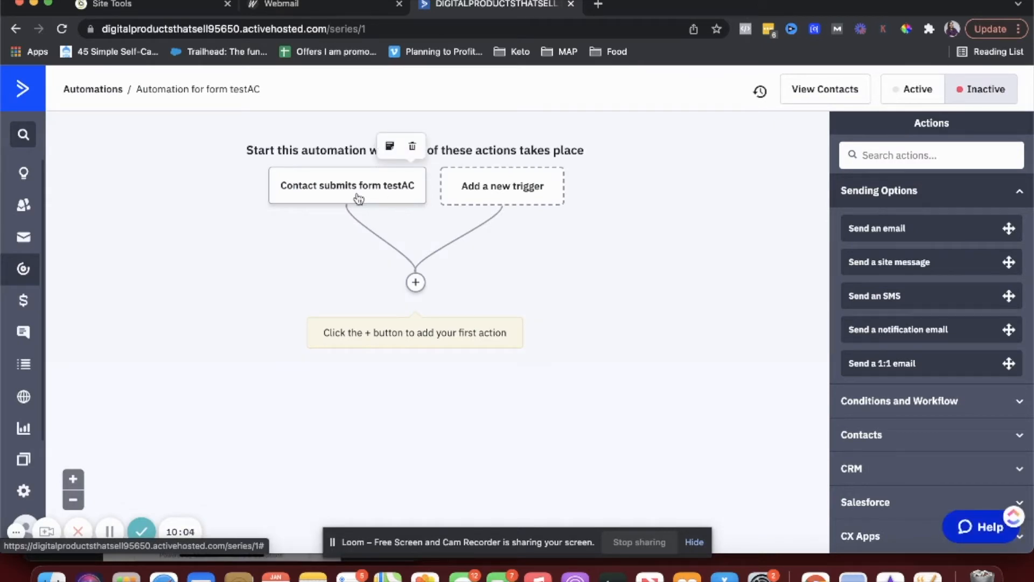
- Reopen the testAC form from the Site > Forms list, where it shows 0 entries
click(22, 407)
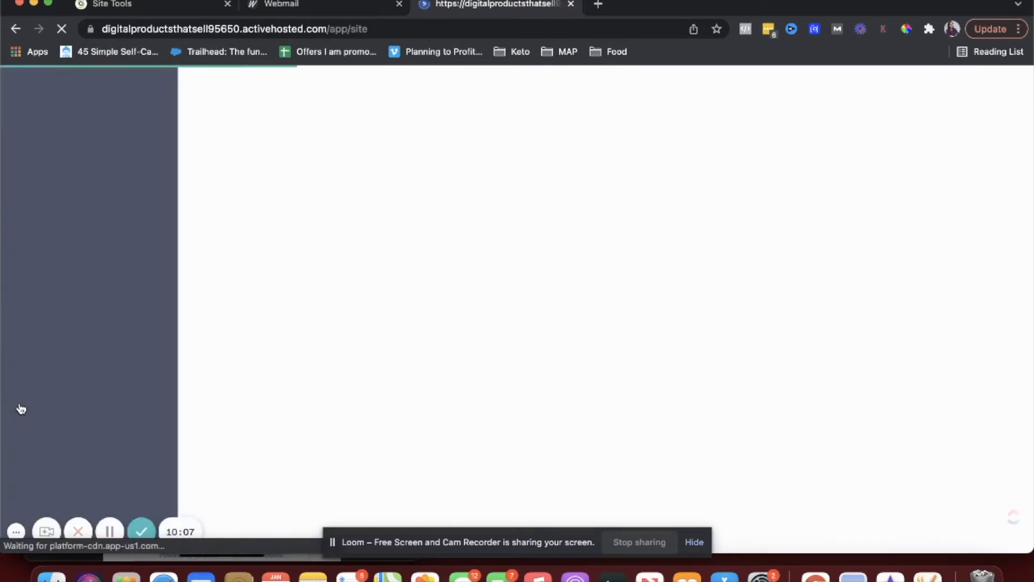
click(88, 159)
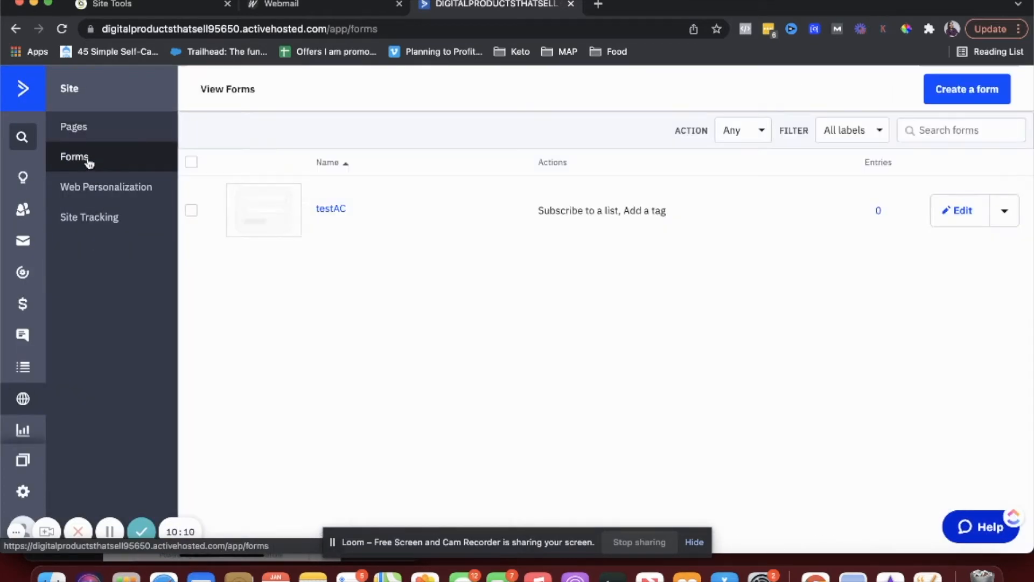
click(335, 209)
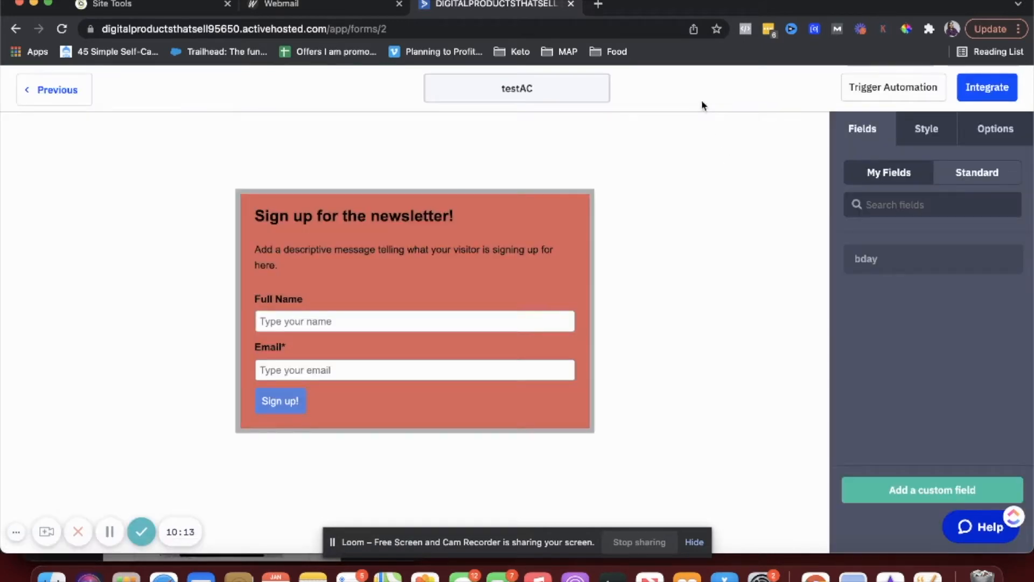
- Open the form's Integrate options, select the Simple Embed code, and review the WordPress option
click(975, 92)
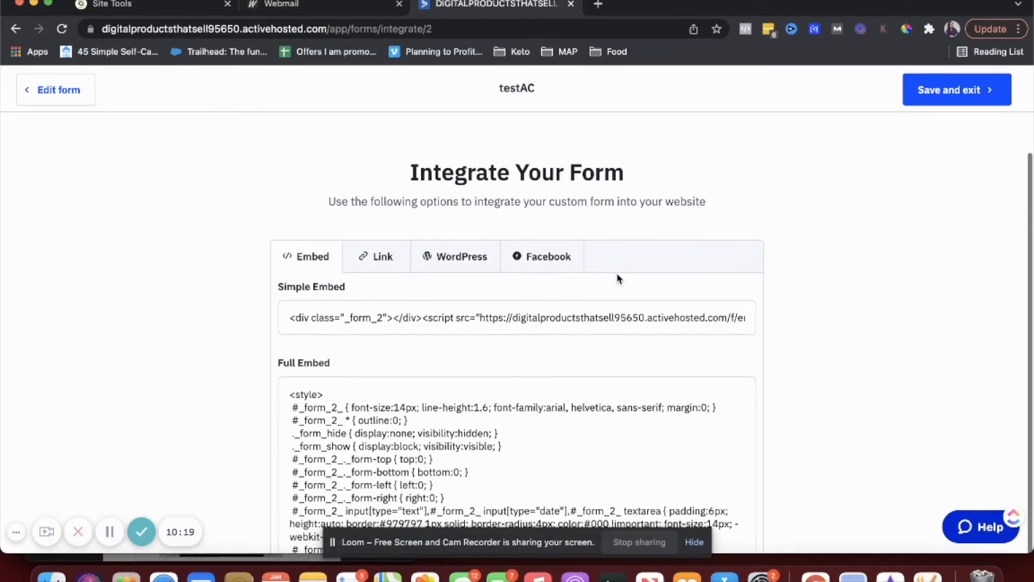
click(288, 322)
click(317, 312)
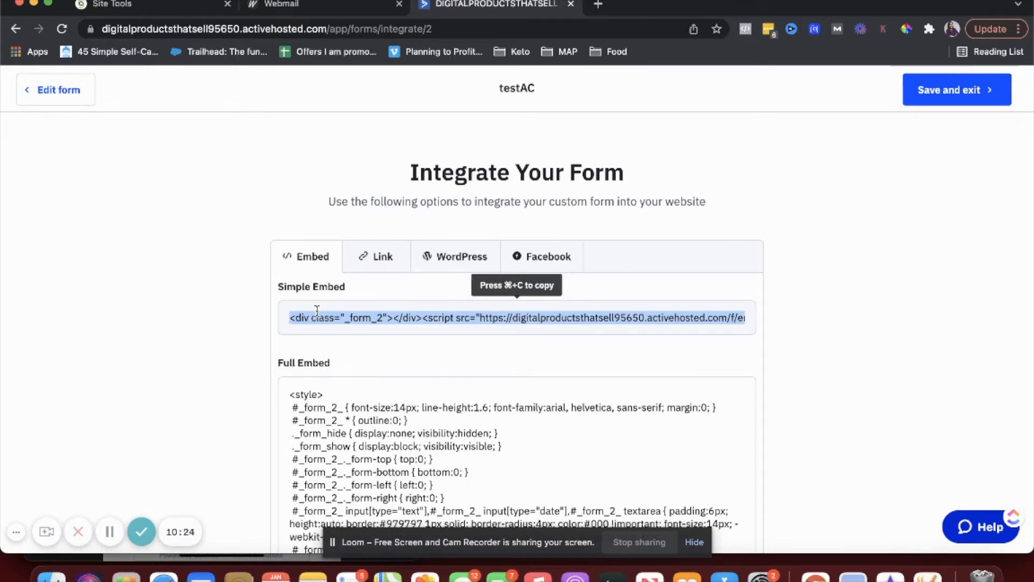
click(441, 266)
scroll(441, 267, down, 2)
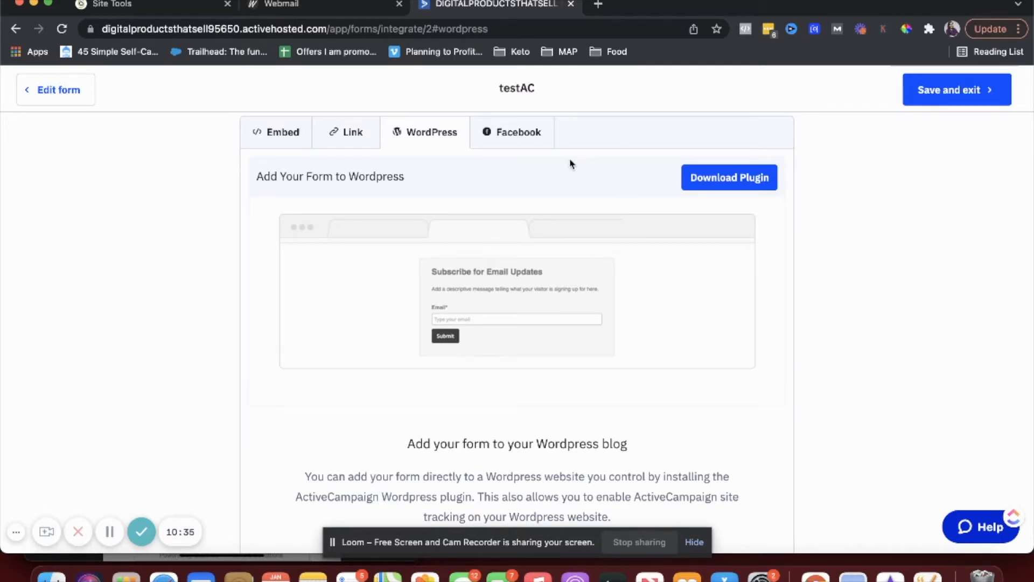
scroll(567, 168, down, 1)
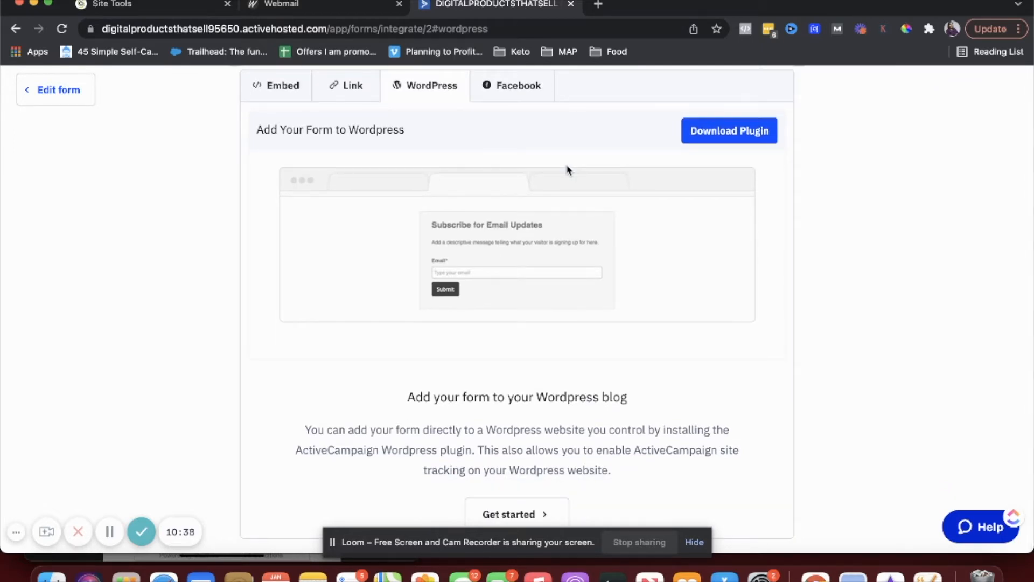
scroll(567, 168, up, 2)
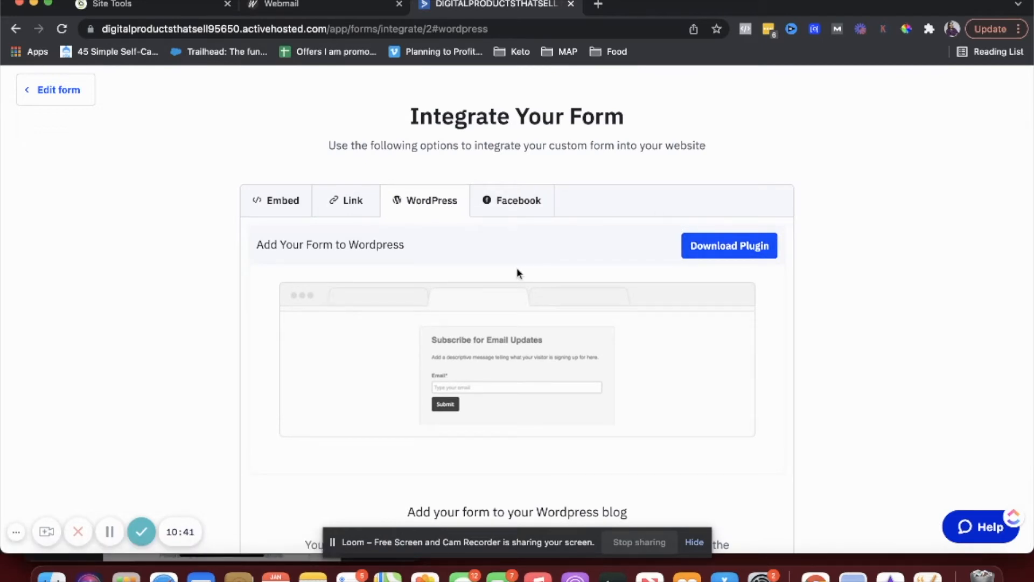
scroll(517, 272, down, 2)
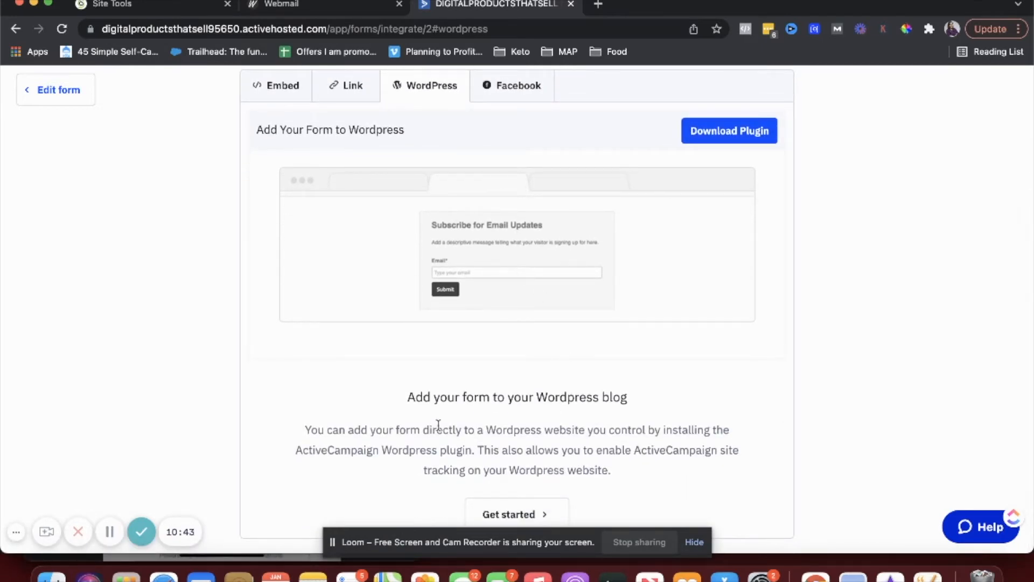
drag(309, 431, 606, 464)
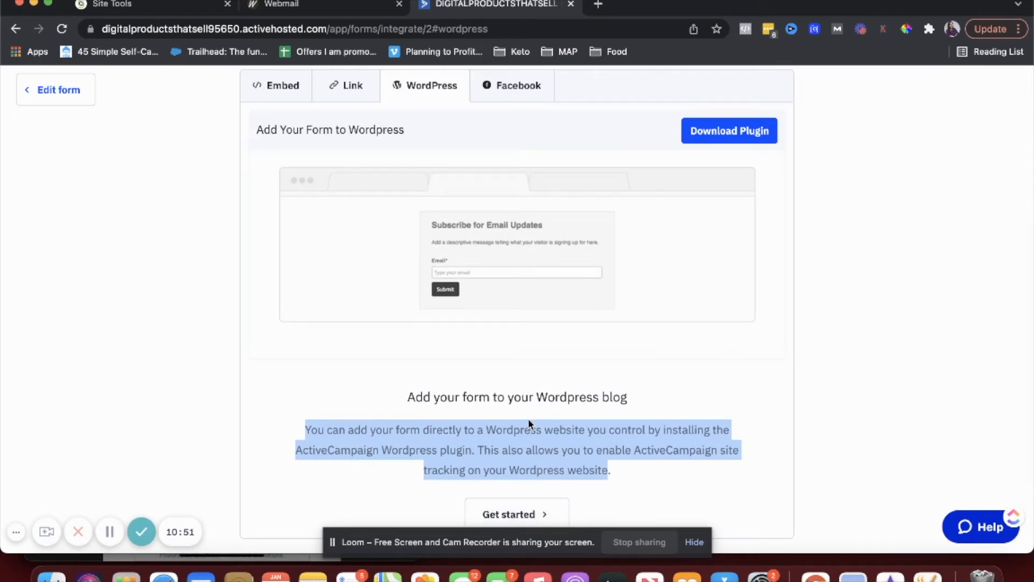
scroll(528, 418, up, 2)
- Reselect the simple embed code, then show the form's shareable link ending in /f/2
click(281, 164)
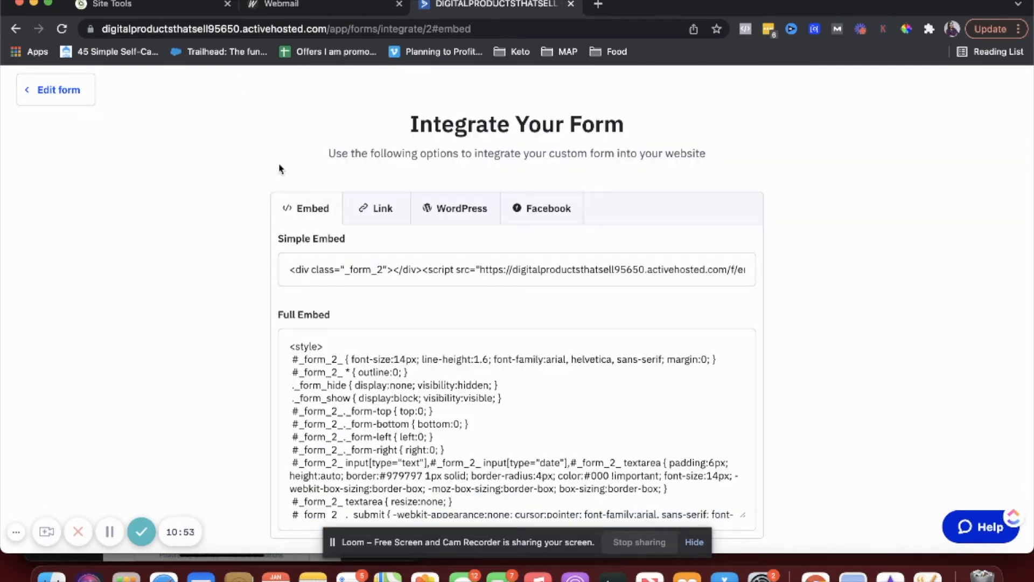
click(365, 273)
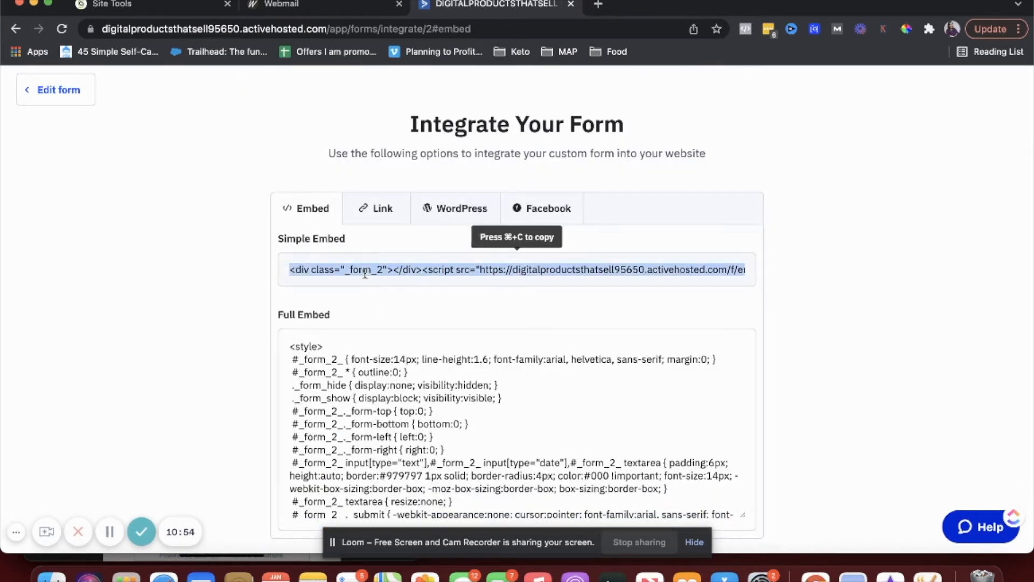
click(381, 221)
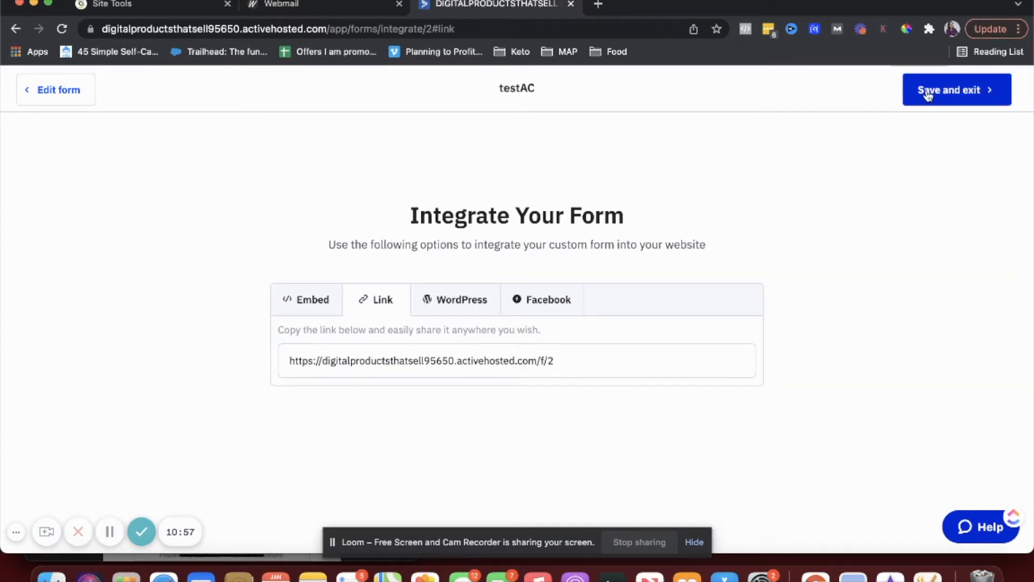
- Save the testAC form and go to the landing Pages section
click(919, 90)
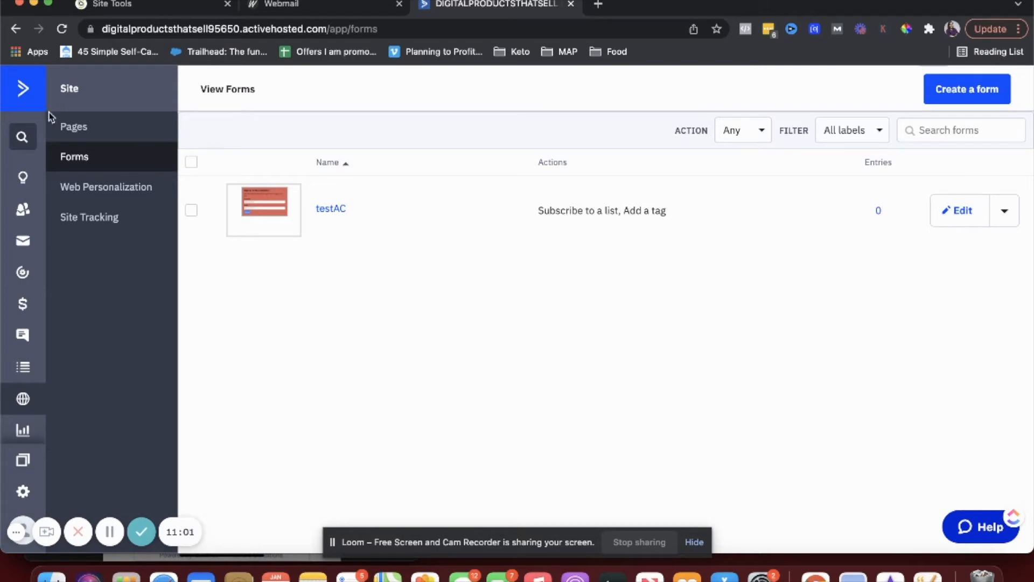
click(72, 129)
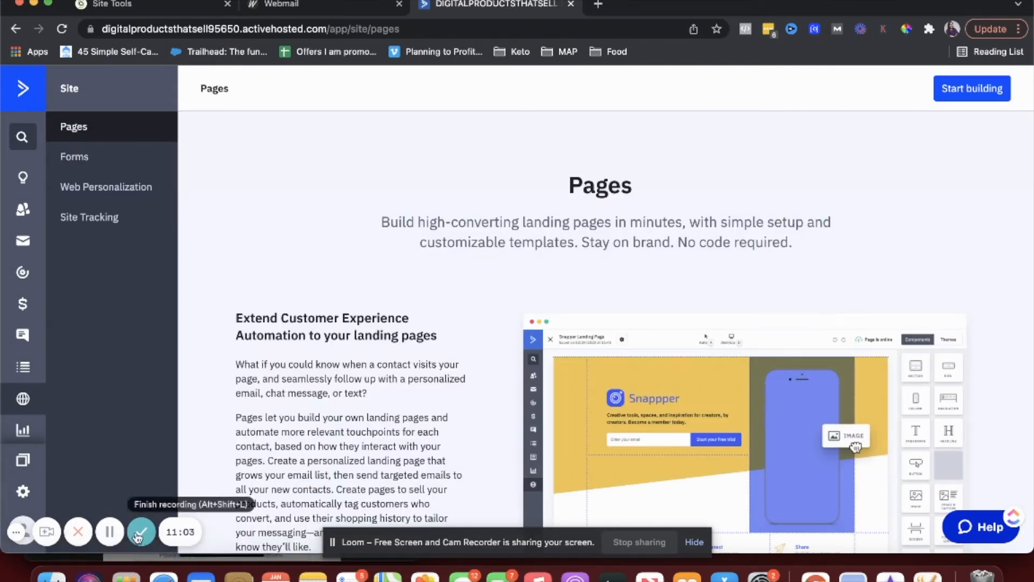
click(141, 531)
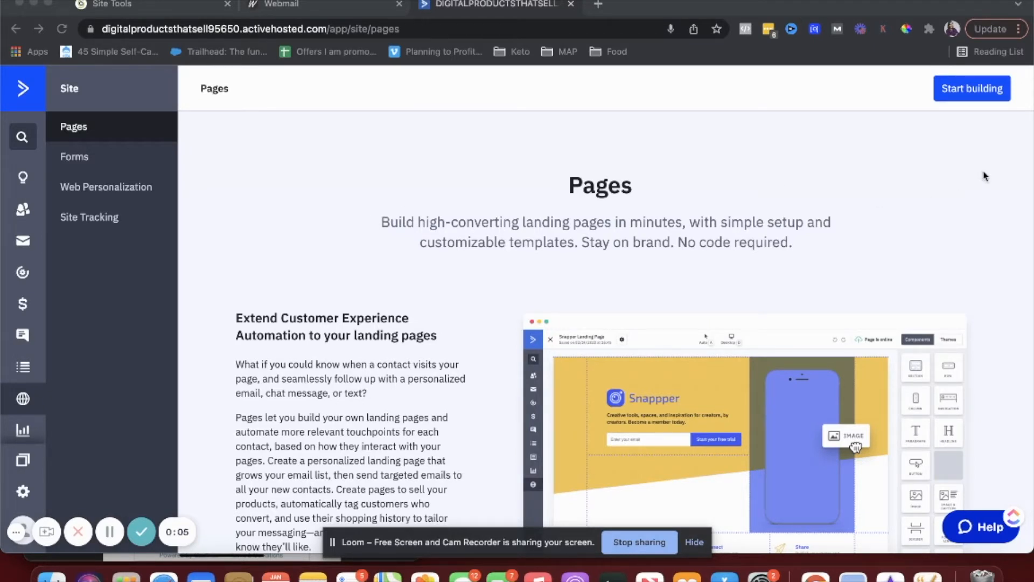
- Start a new landing page, check the empty custom templates, then return to the Pages list
click(970, 96)
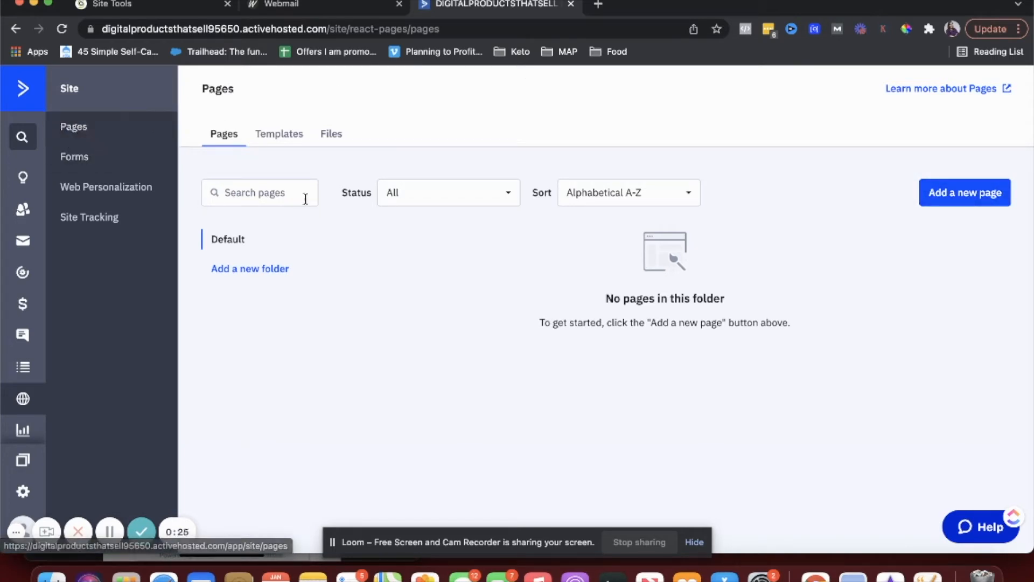
click(264, 141)
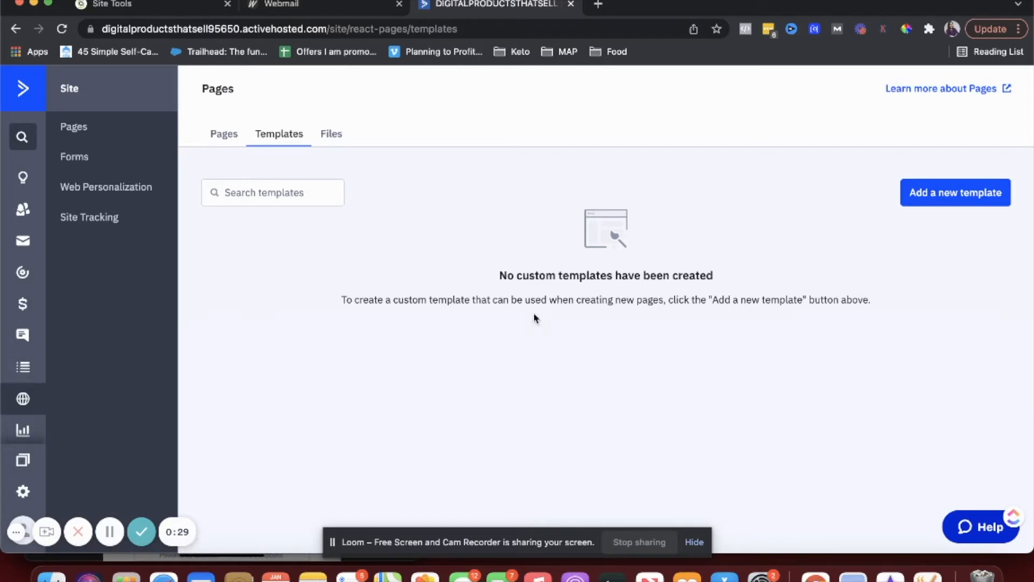
click(229, 137)
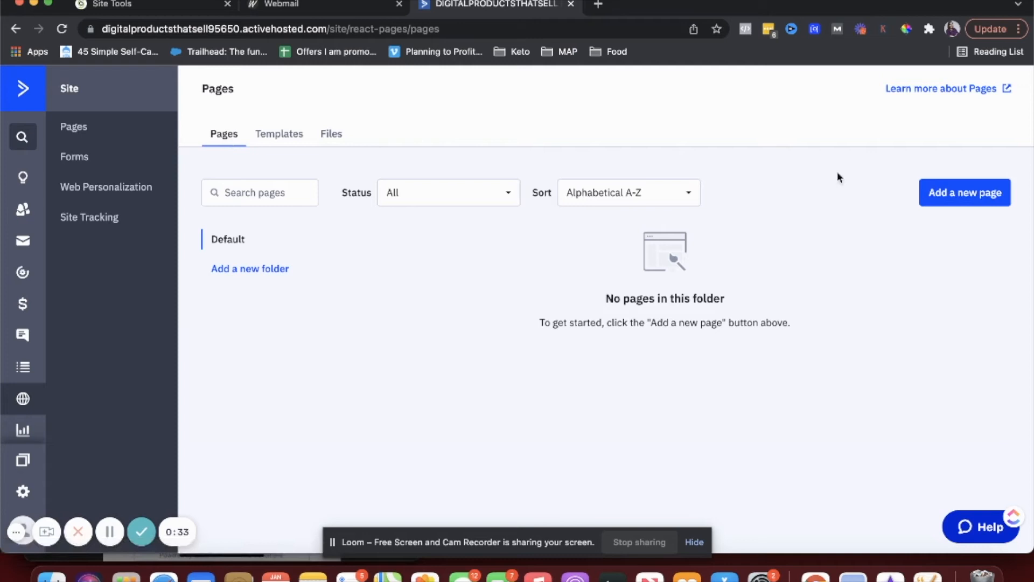
- Add a new page and choose the Lead Generation Layout stock template
click(977, 198)
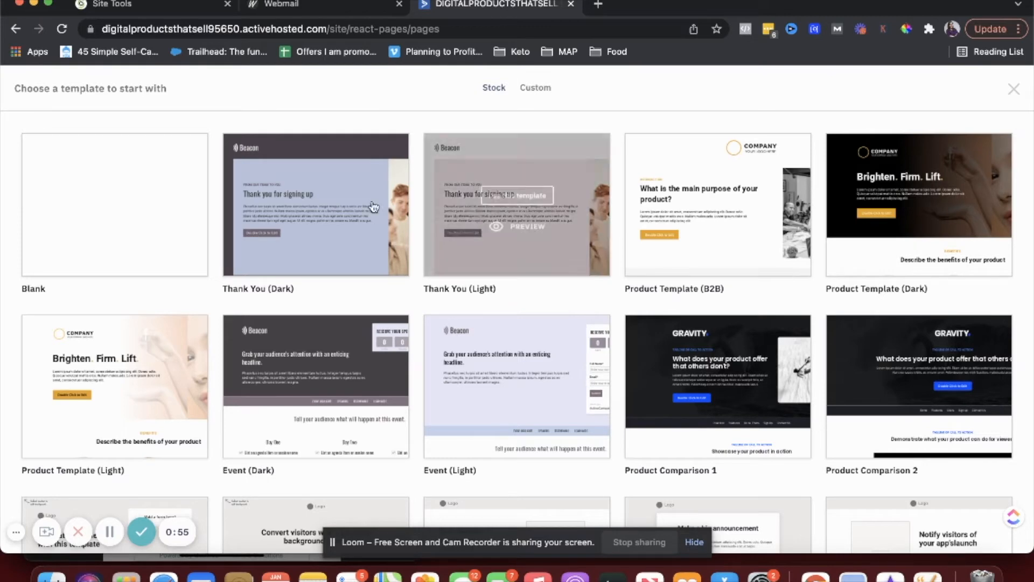
scroll(484, 264, down, 1)
scroll(714, 221, down, 5)
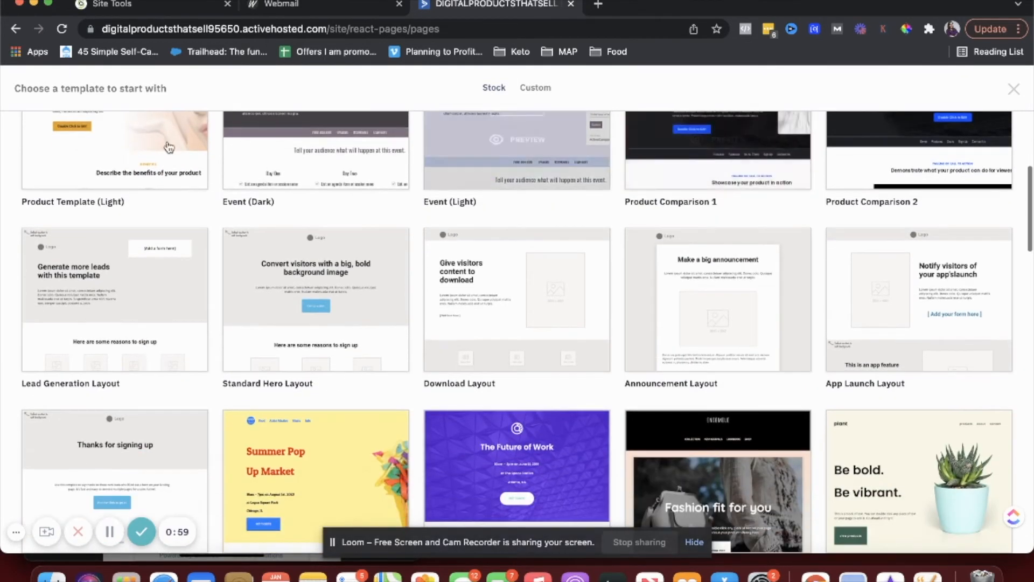
mouse_move(105, 292)
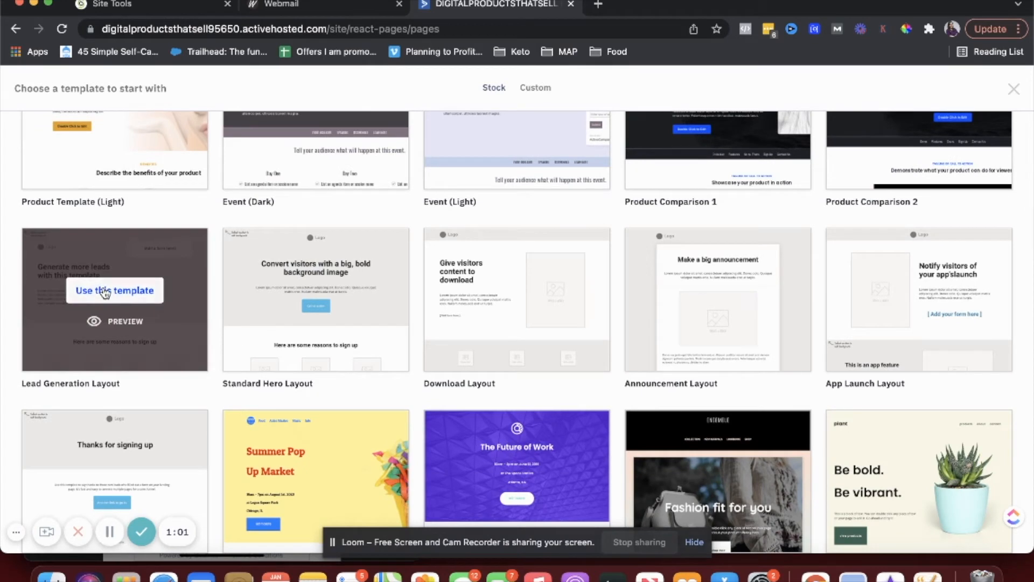
click(105, 291)
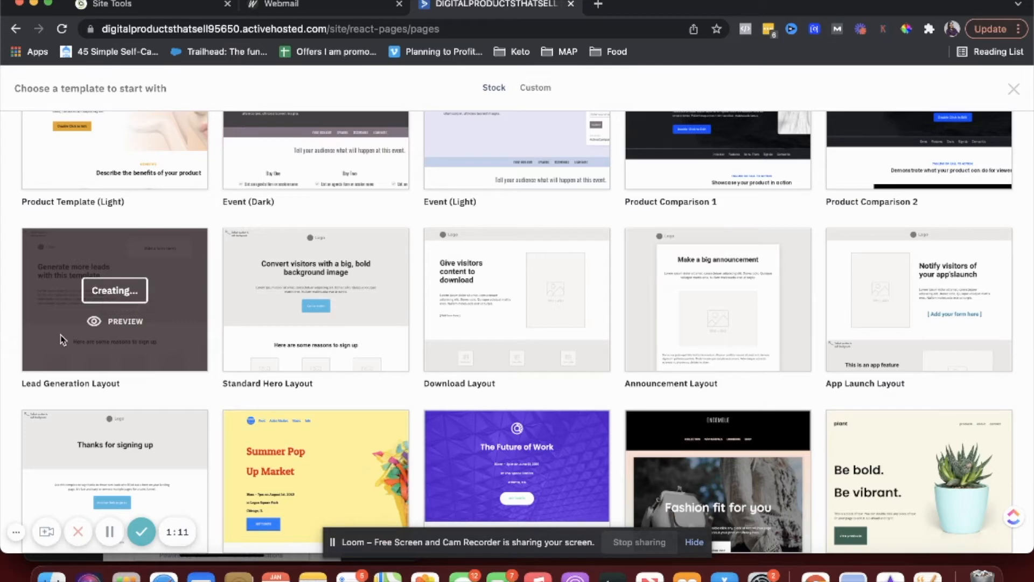
- Scroll the stock template gallery while the Lead Generation page opens in the editor
scroll(63, 340, down, 5)
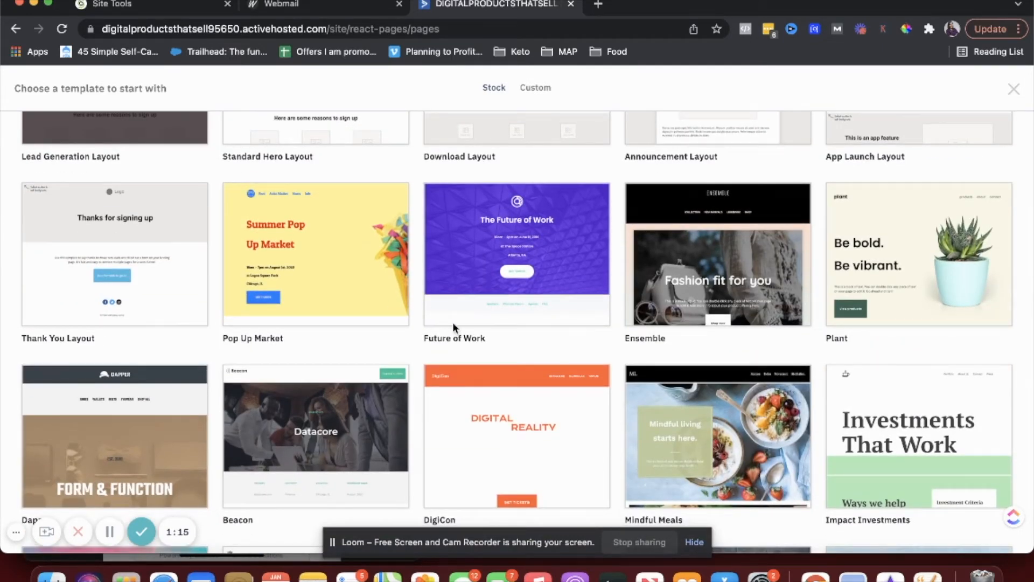
scroll(454, 328, down, 2)
scroll(454, 327, down, 1)
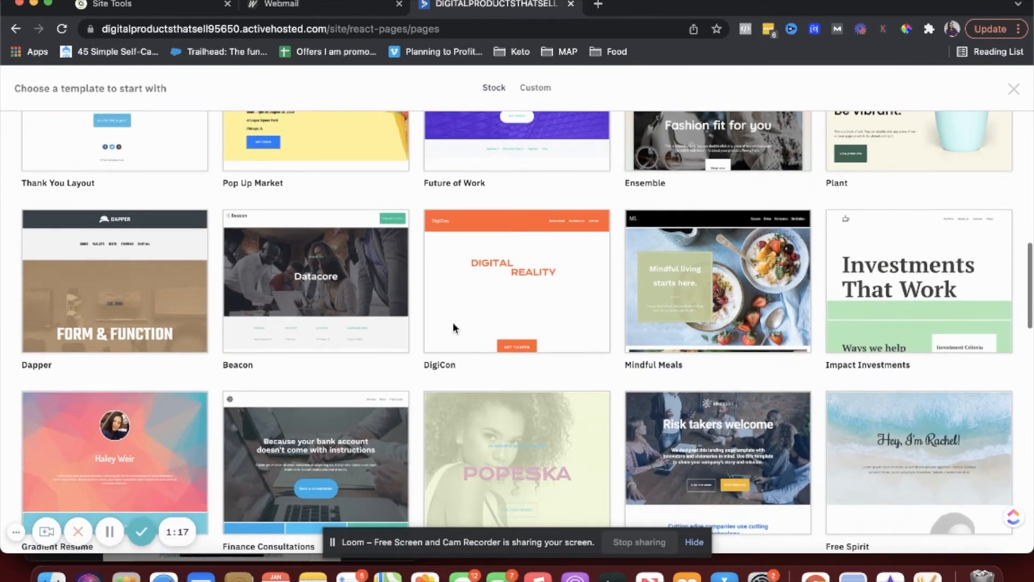
scroll(878, 302, up, 2)
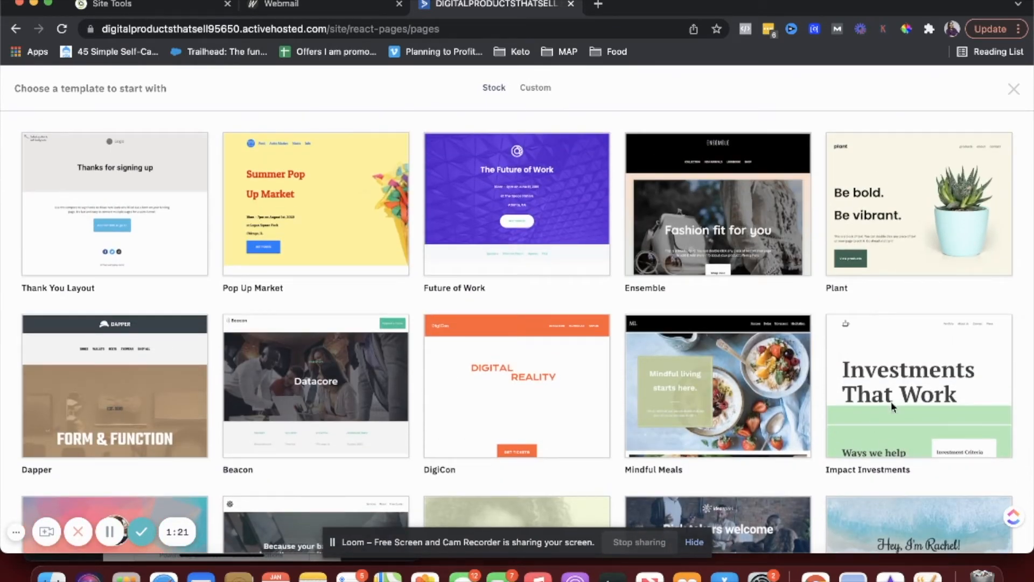
scroll(919, 195, down, 2)
scroll(919, 194, up, 2)
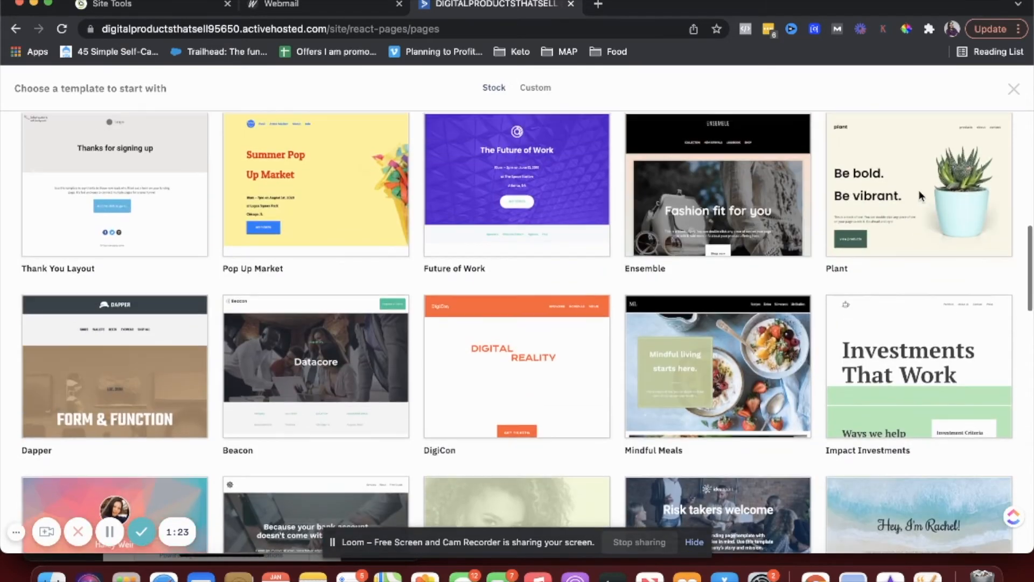
scroll(893, 218, down, 6)
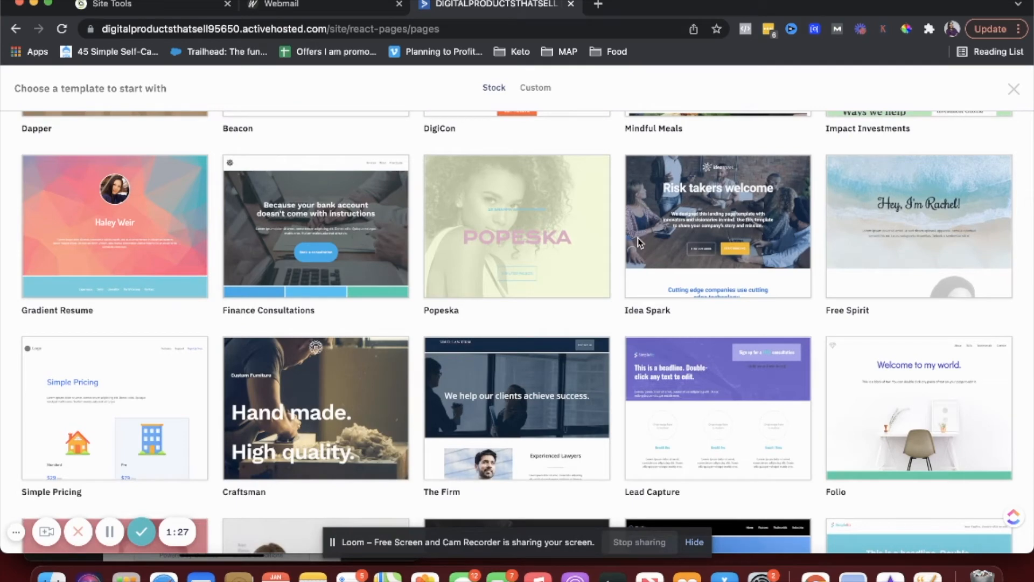
scroll(639, 242, down, 3)
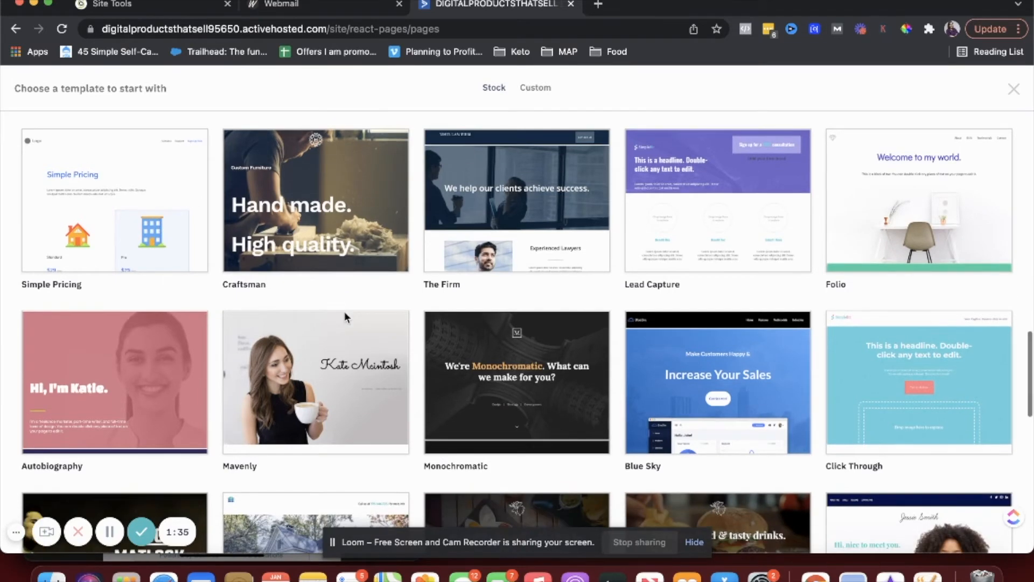
scroll(344, 314, down, 6)
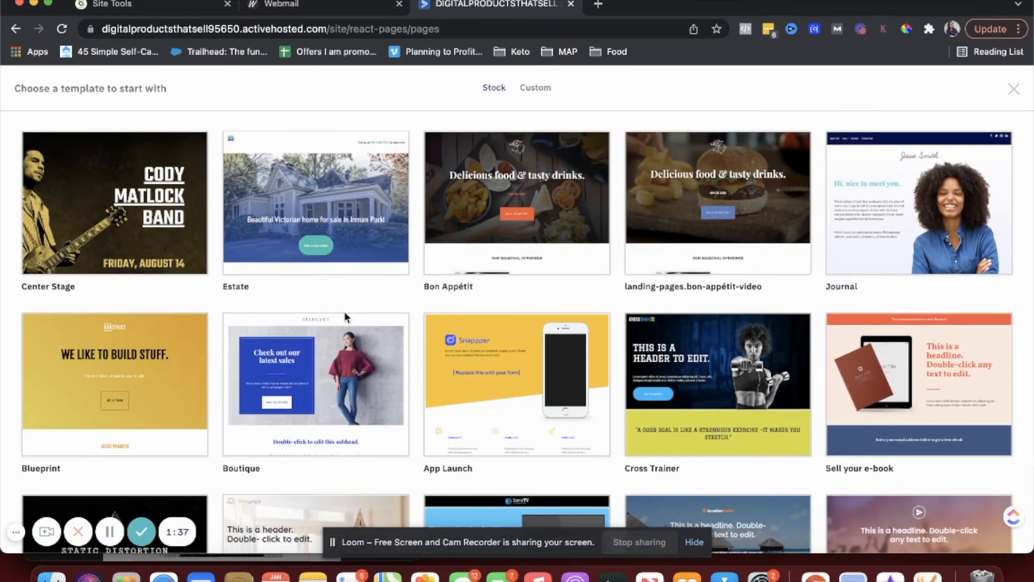
scroll(900, 233, down, 4)
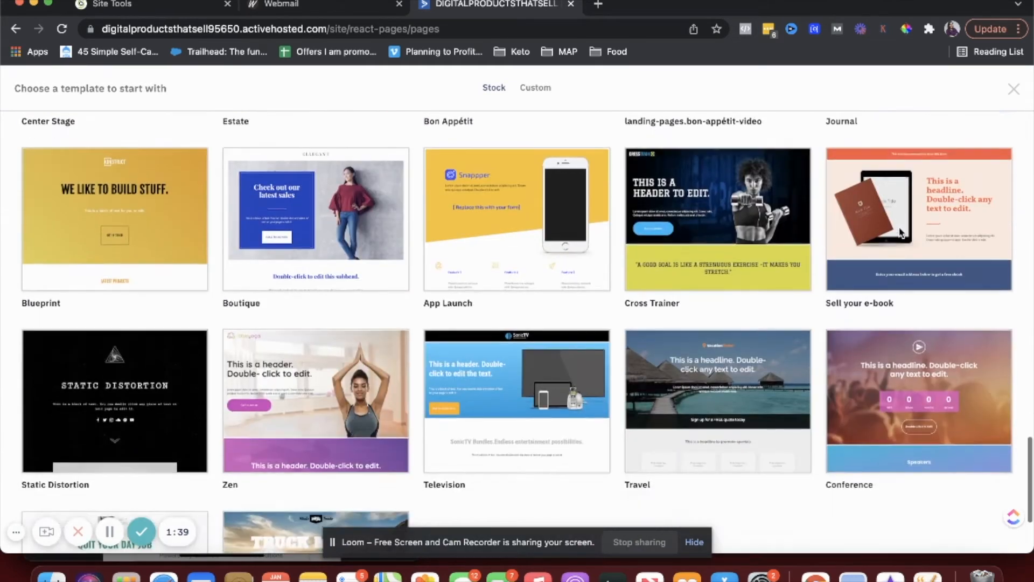
scroll(899, 232, up, 4)
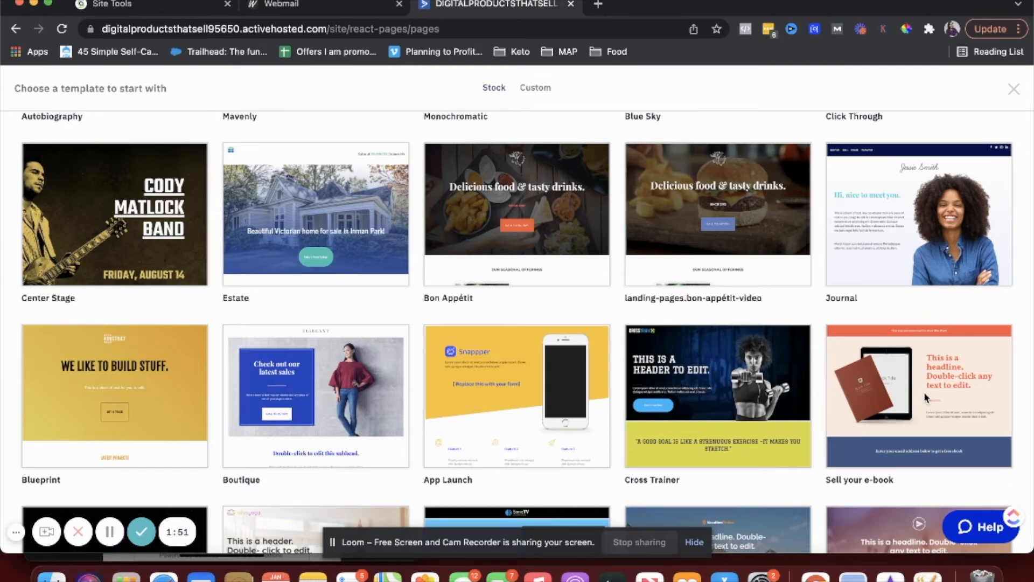
scroll(924, 397, down, 4)
scroll(924, 397, up, 20)
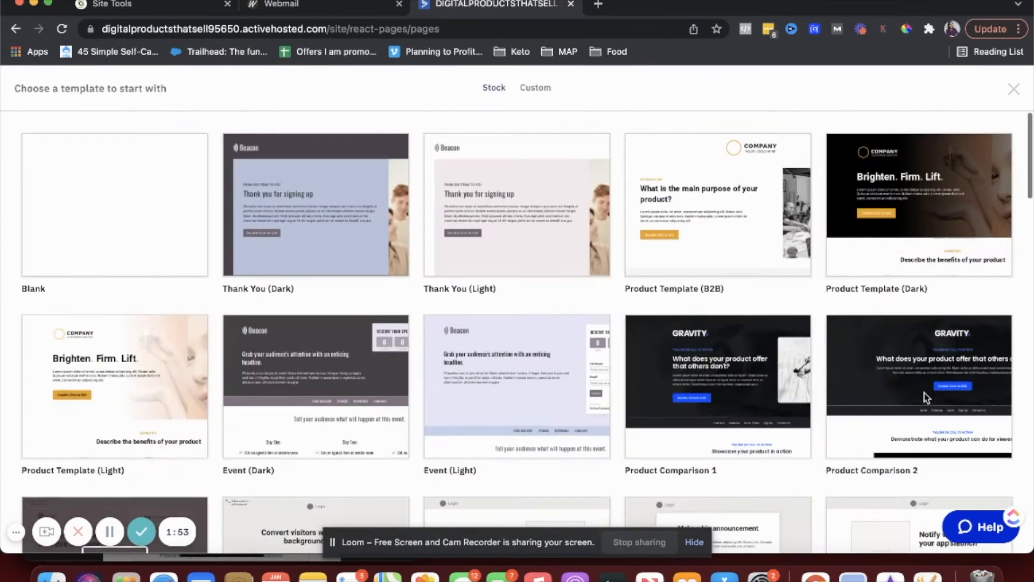
scroll(244, 456, down, 6)
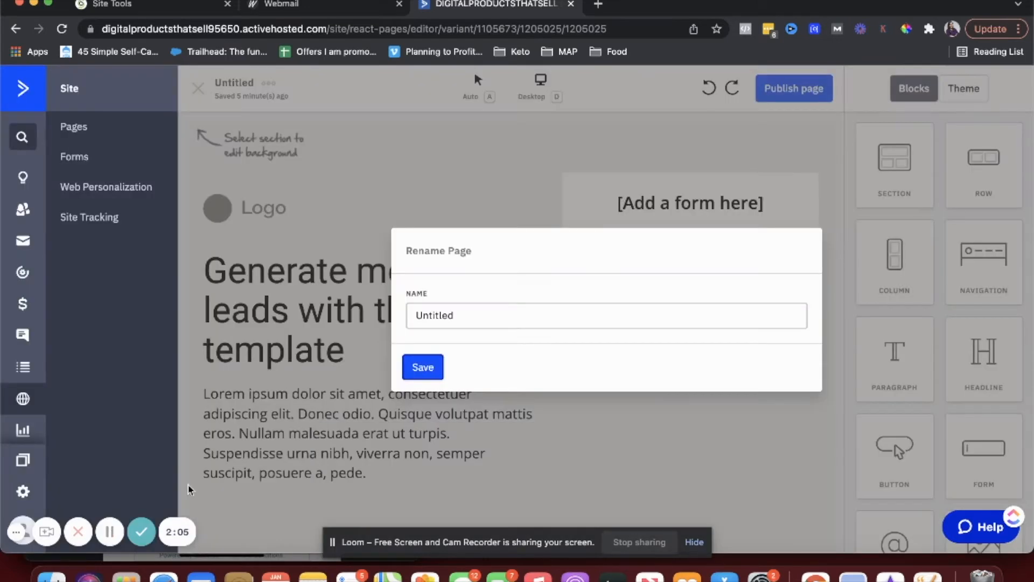
- Rename the page from Untitled to 'test' and save it
double_click(466, 321)
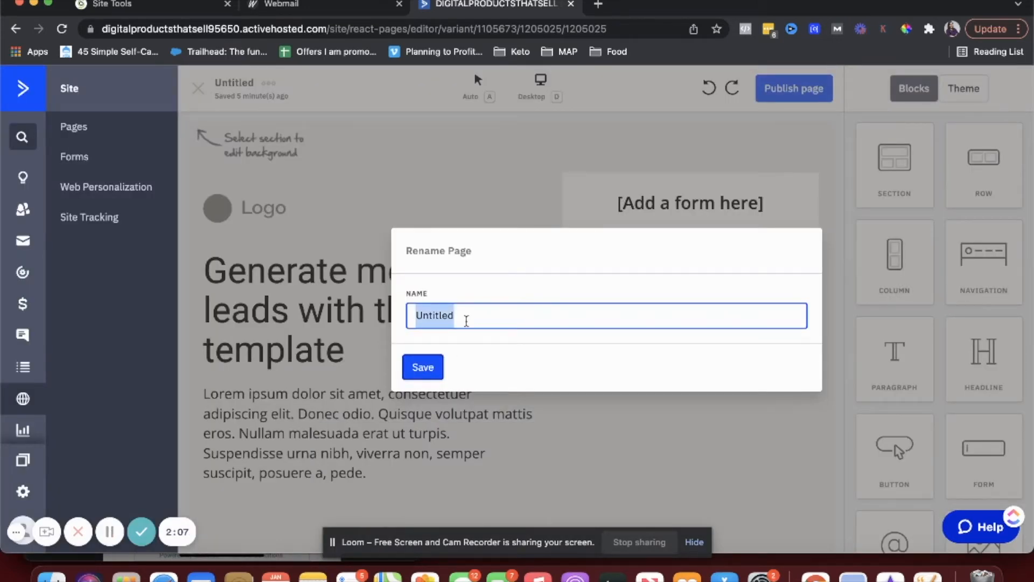
text(test)
click(419, 366)
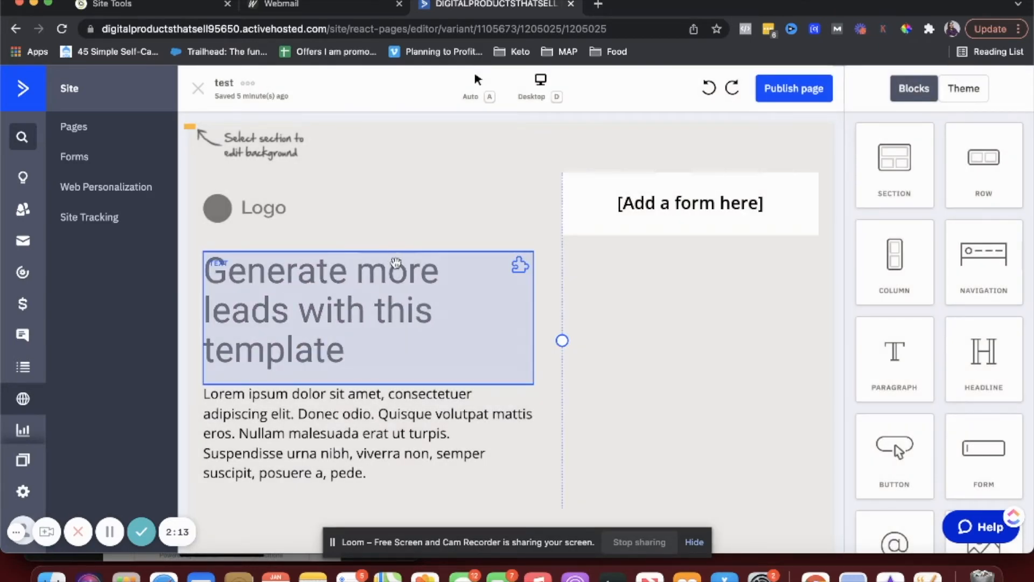
- Inspect the template blocks: the Feature 3 description, Logo image and main headline
scroll(409, 285, down, 4)
scroll(396, 263, down, 5)
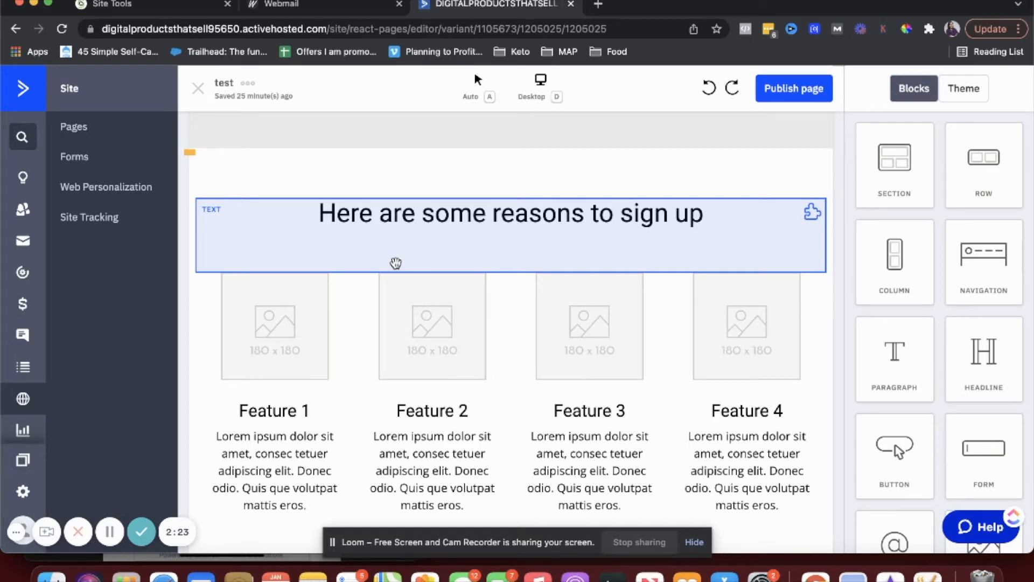
scroll(518, 297, down, 3)
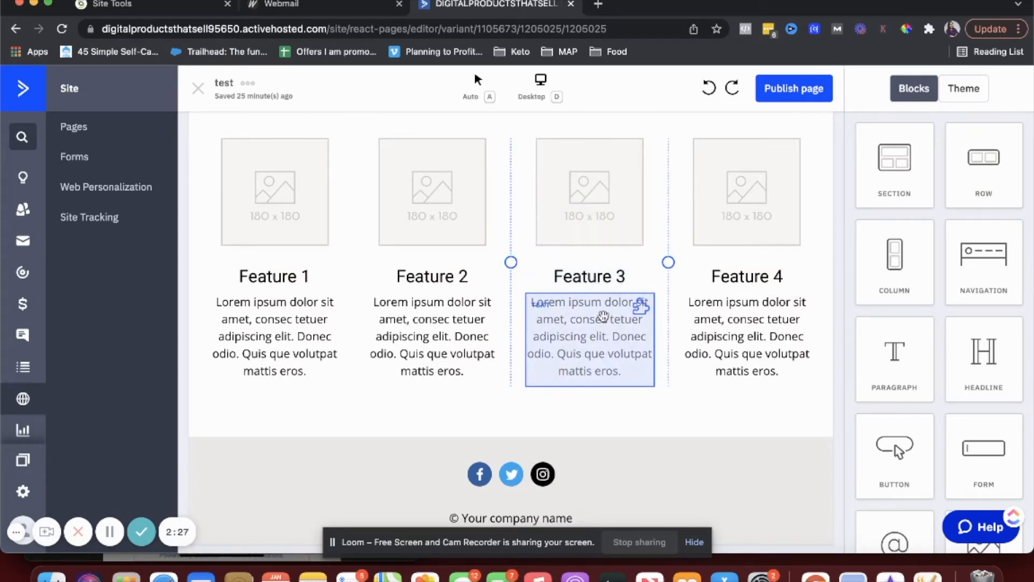
click(603, 316)
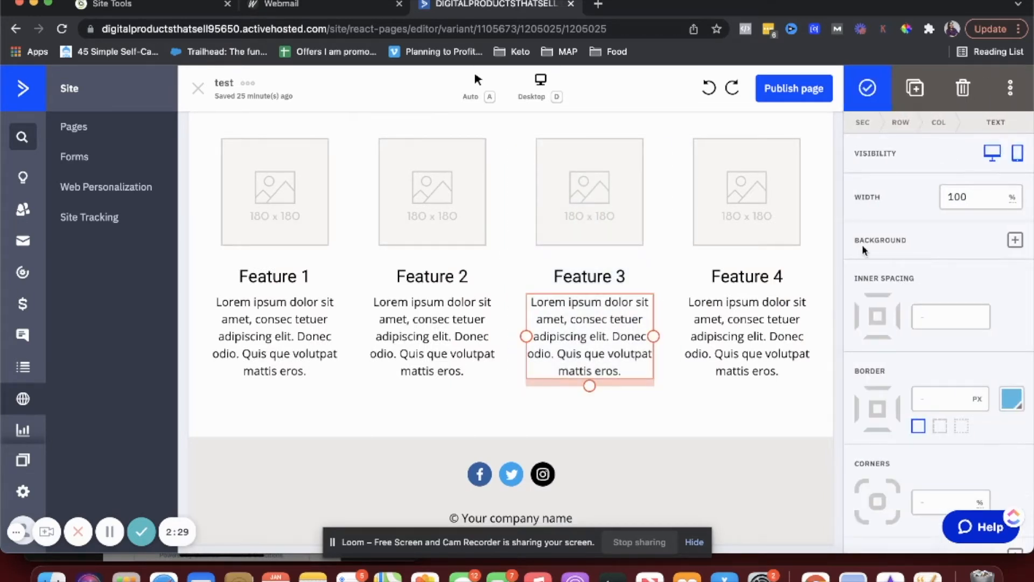
scroll(554, 323, down, 1)
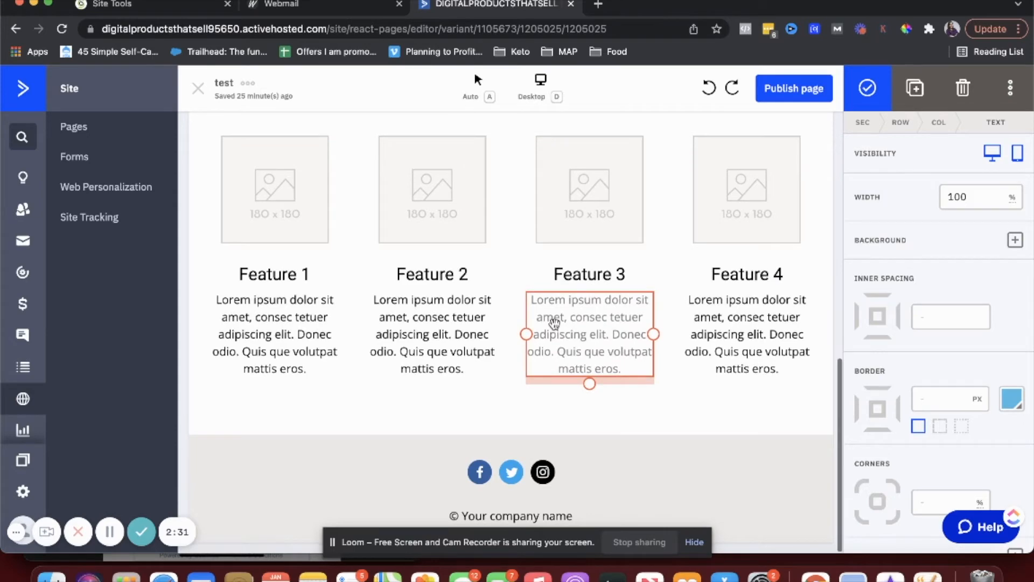
scroll(554, 324, up, 10)
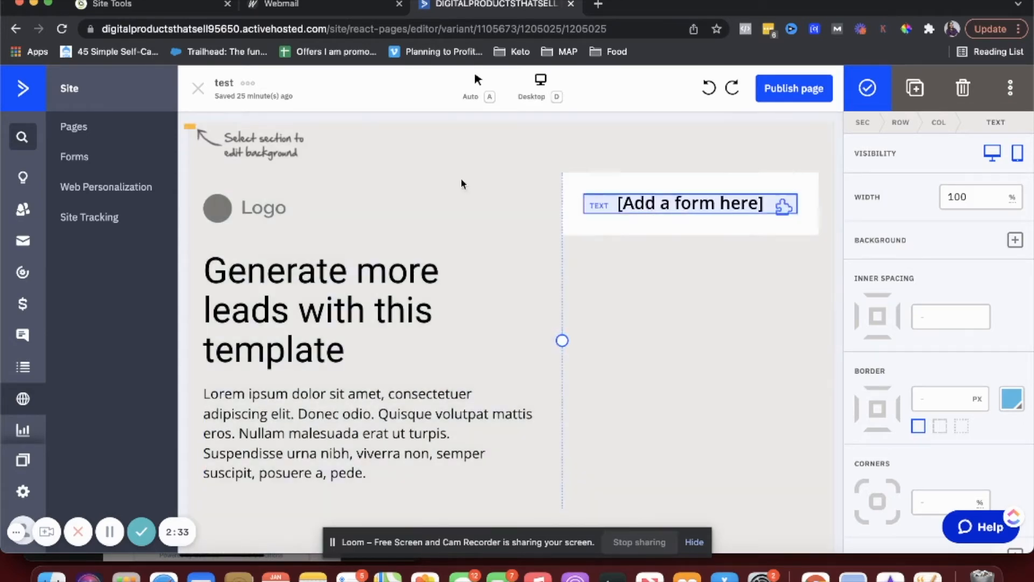
click(308, 214)
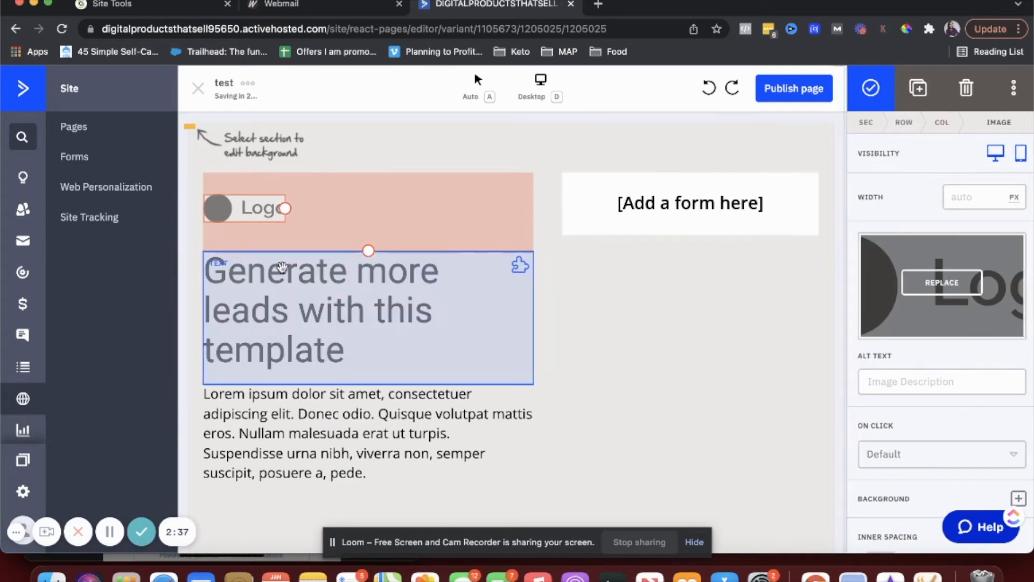
click(282, 267)
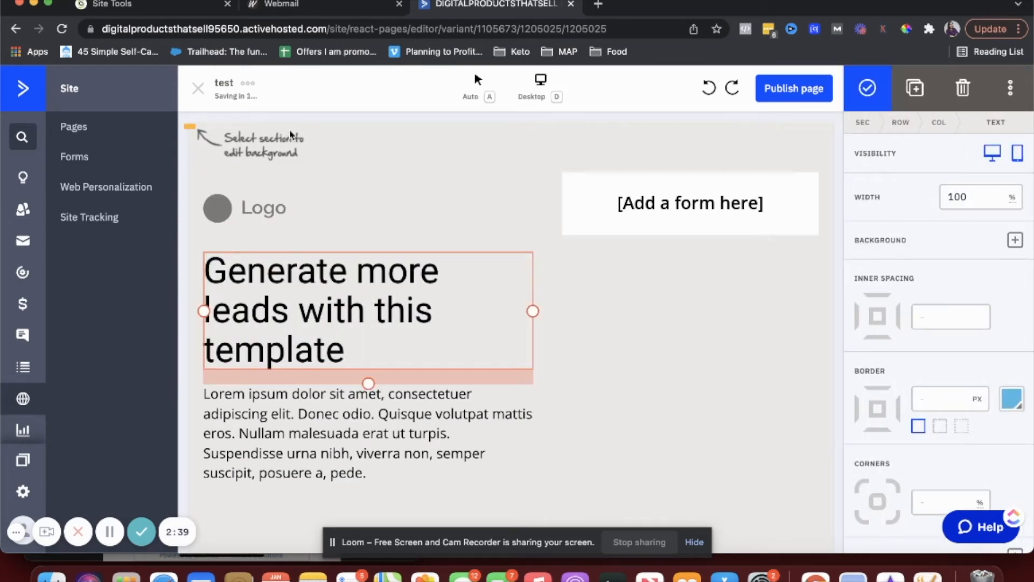
click(241, 155)
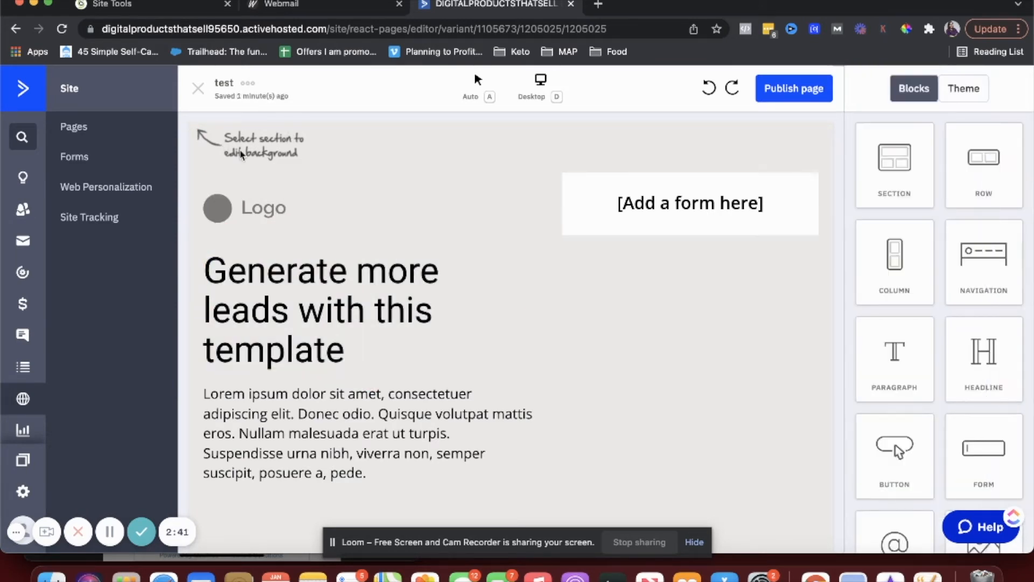
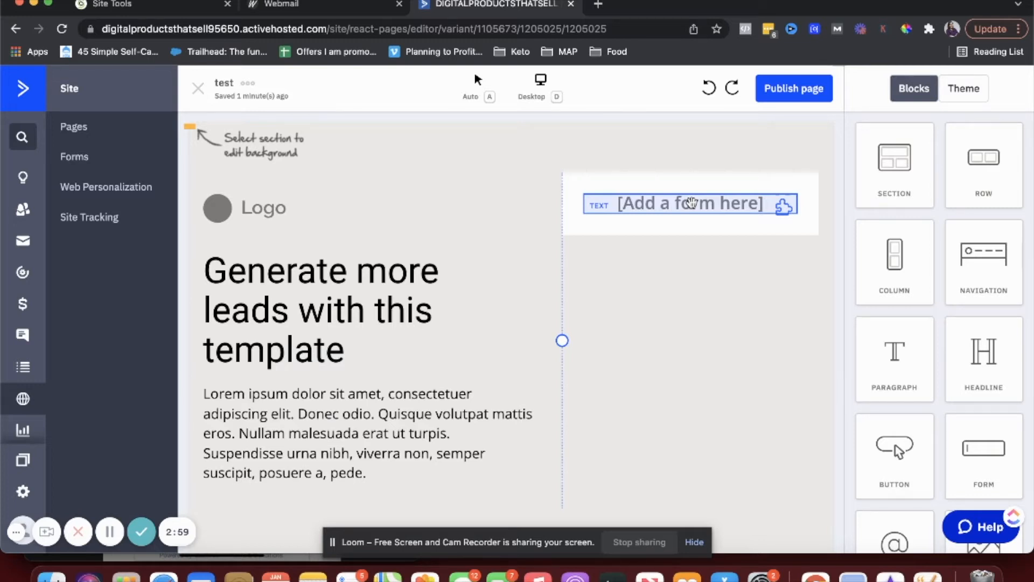
- Drag a FORM block from the Blocks panel onto the '[Add a form here]' placeholder
click(704, 207)
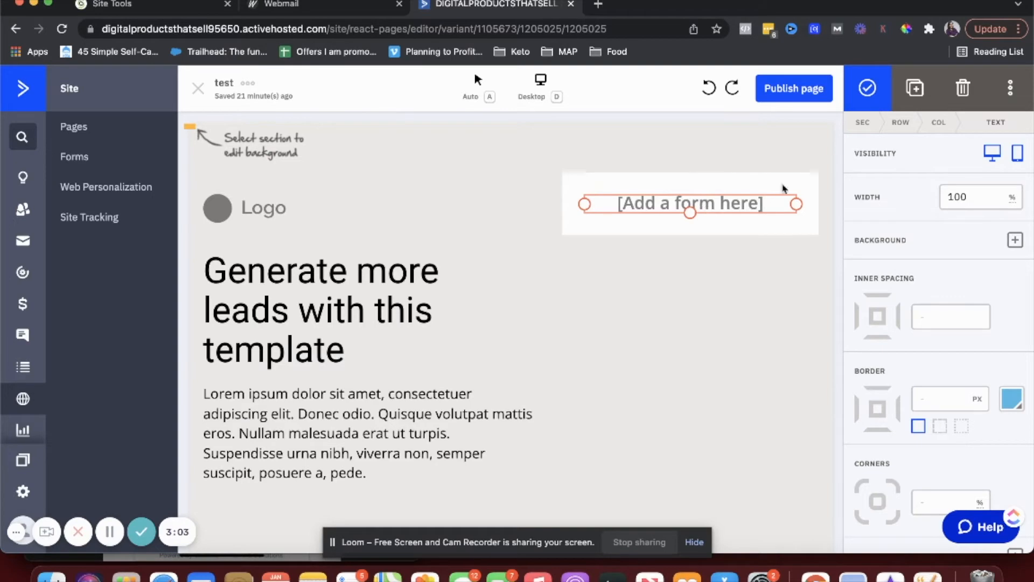
click(867, 92)
scroll(889, 307, down, 1)
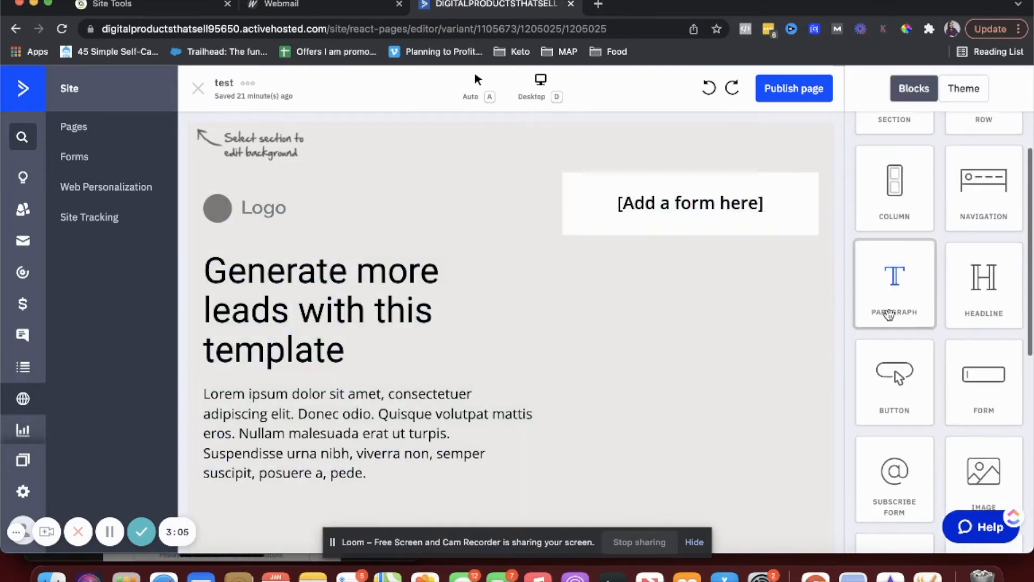
scroll(889, 315, down, 2)
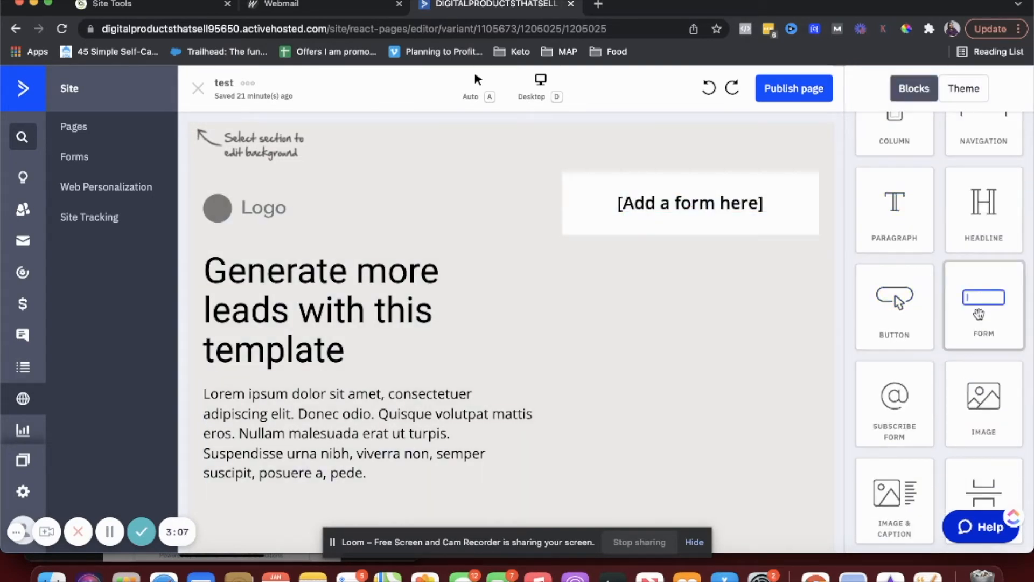
drag(982, 316, 710, 210)
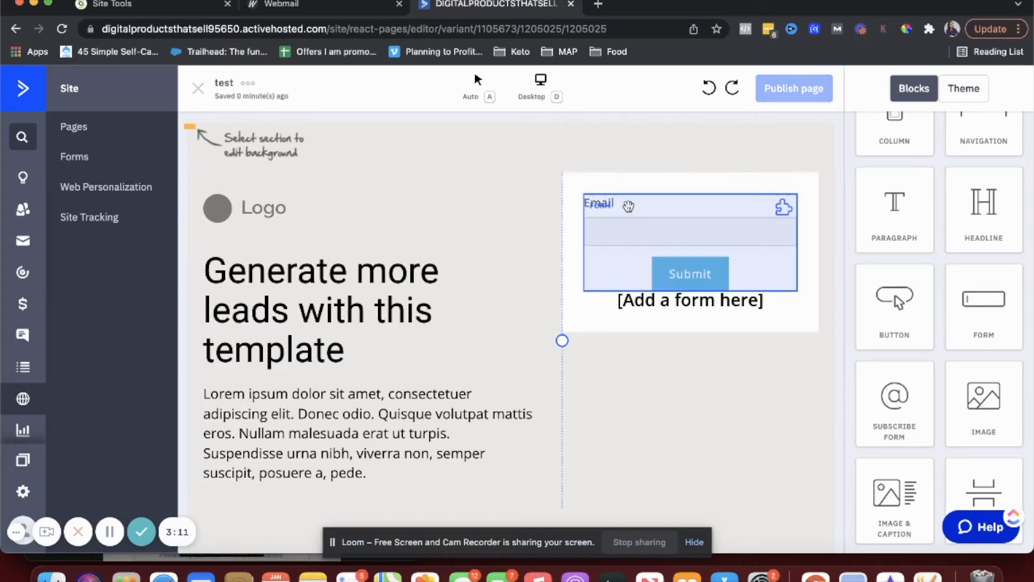
- Apply the Flat form theme to the page's form
click(645, 172)
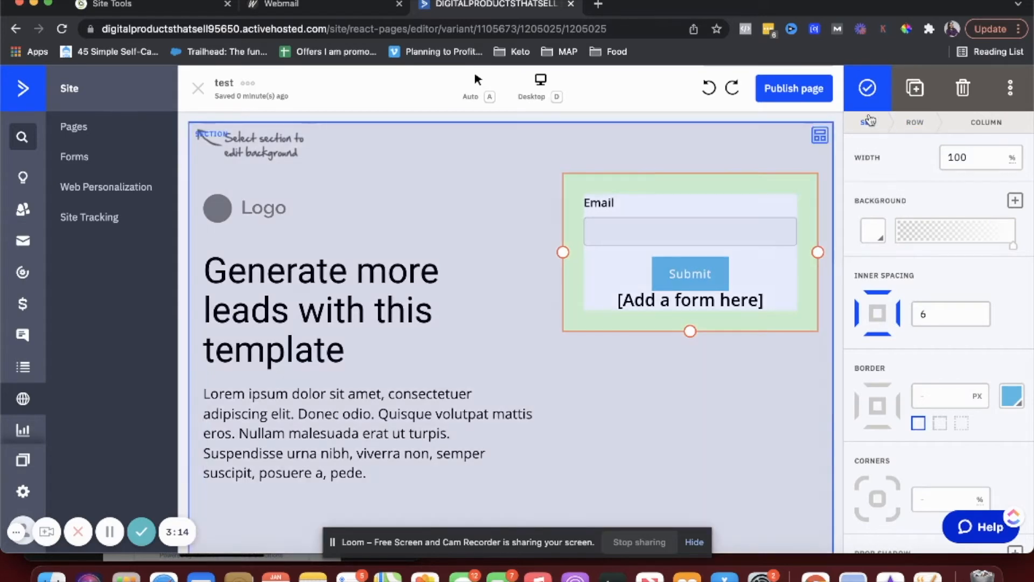
click(869, 87)
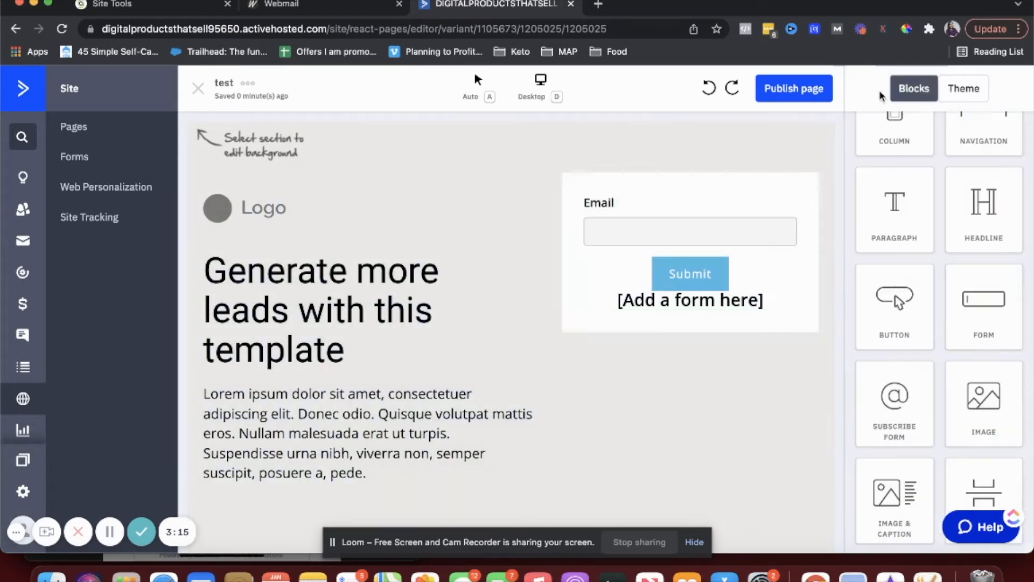
click(714, 264)
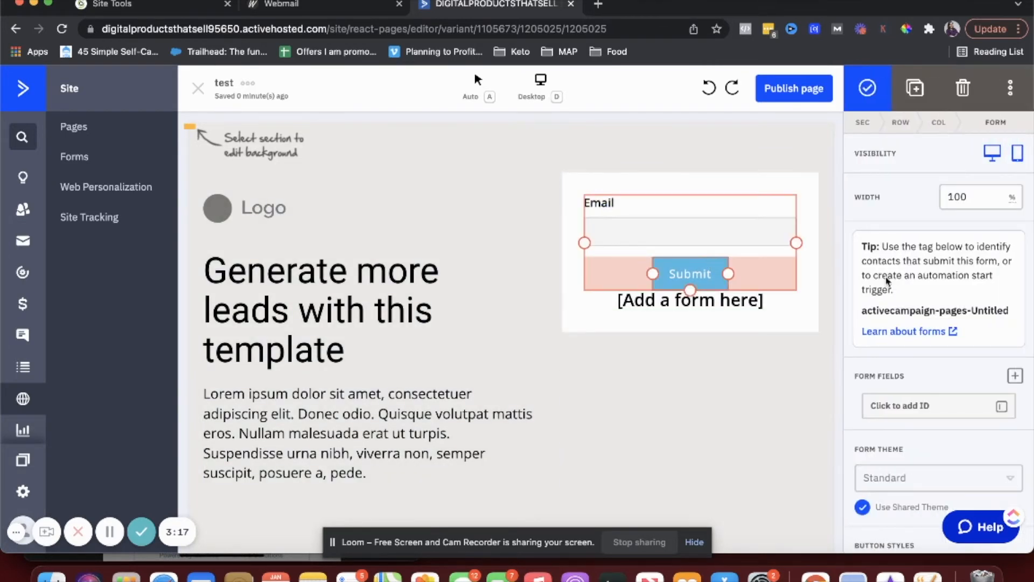
scroll(936, 293, down, 5)
click(939, 275)
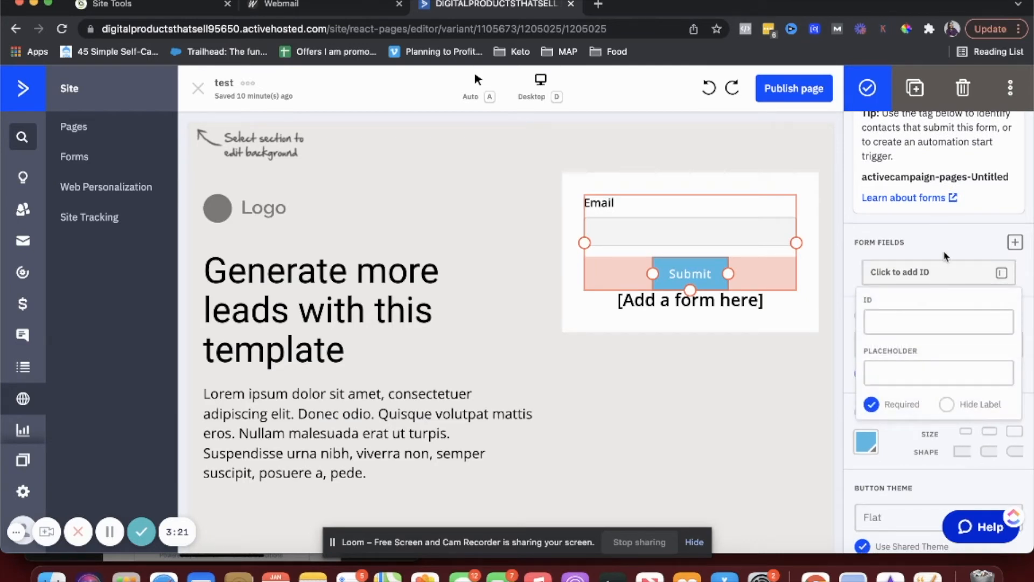
click(947, 252)
click(918, 348)
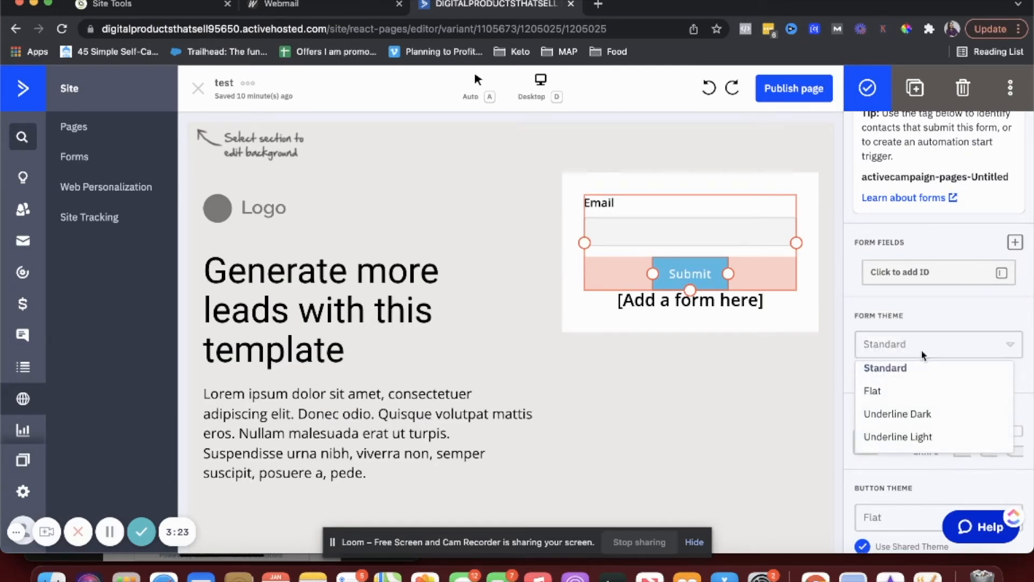
click(889, 397)
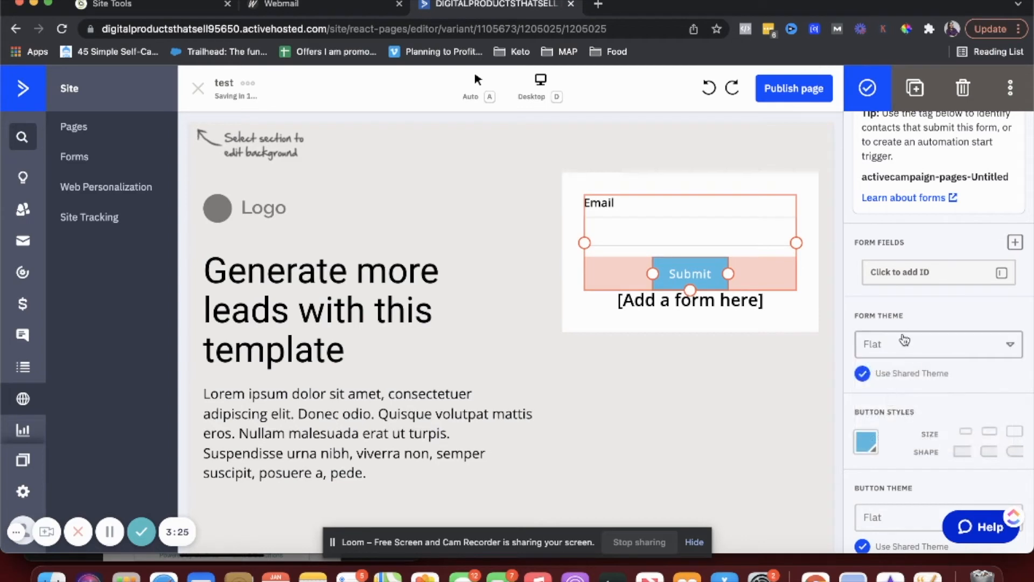
click(671, 372)
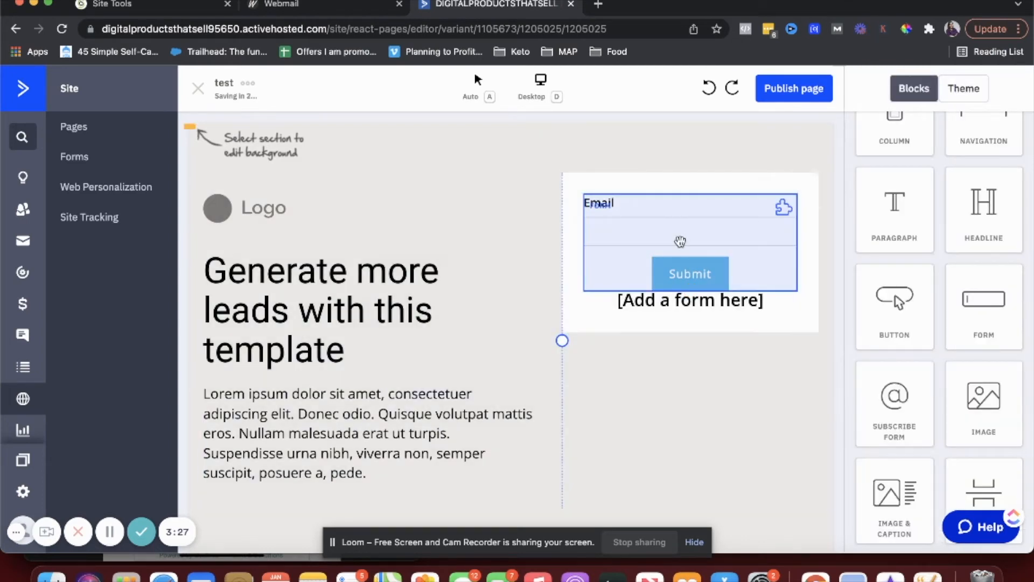
- Make the form's Submit button small and dark blue
click(644, 226)
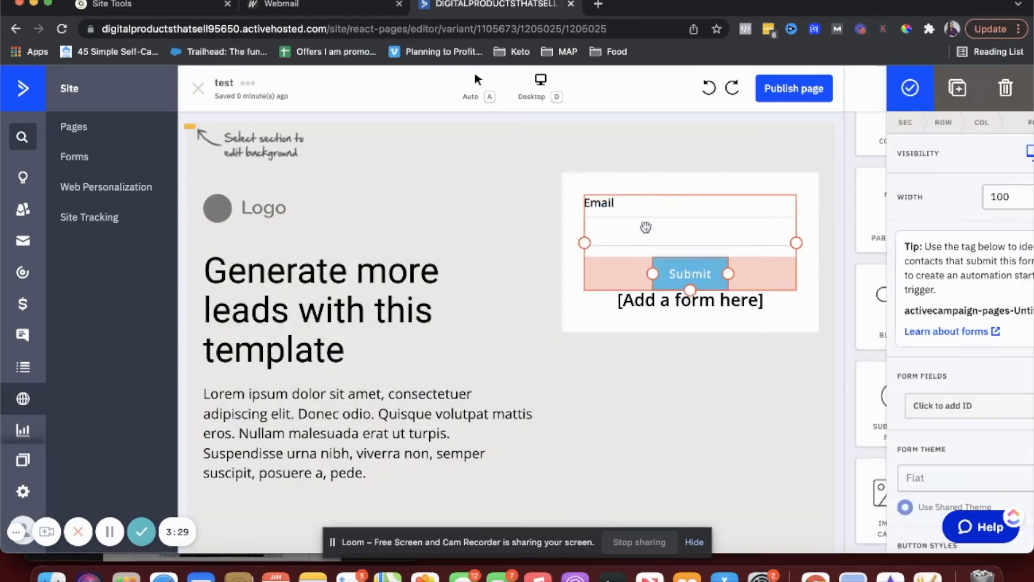
scroll(1025, 400, down, 5)
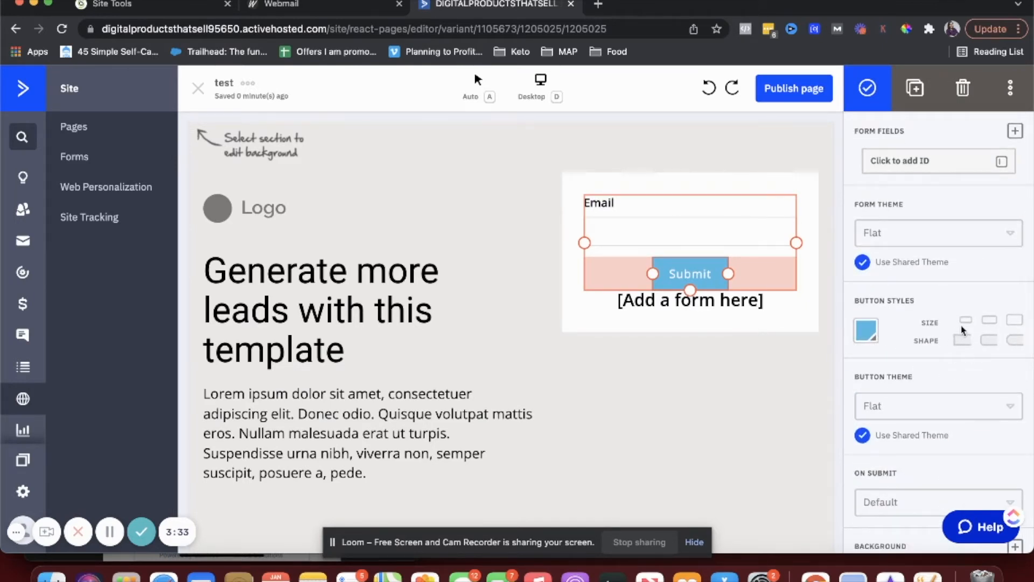
click(966, 323)
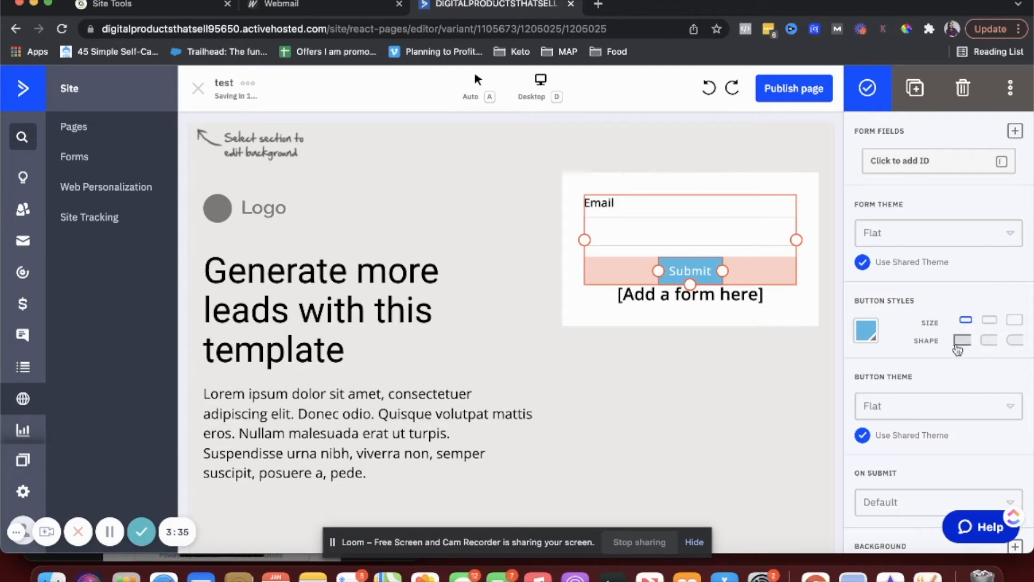
click(866, 330)
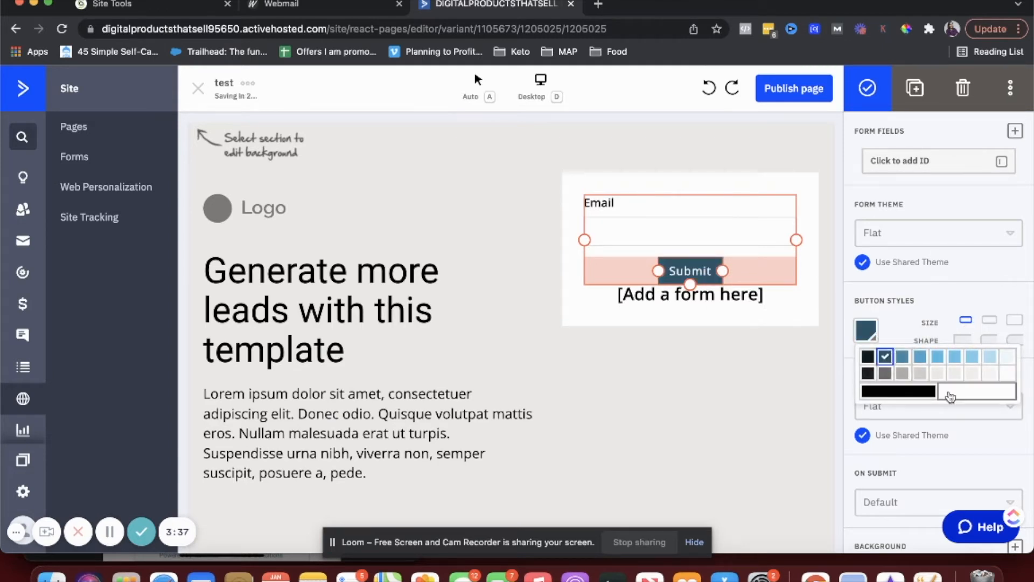
click(956, 374)
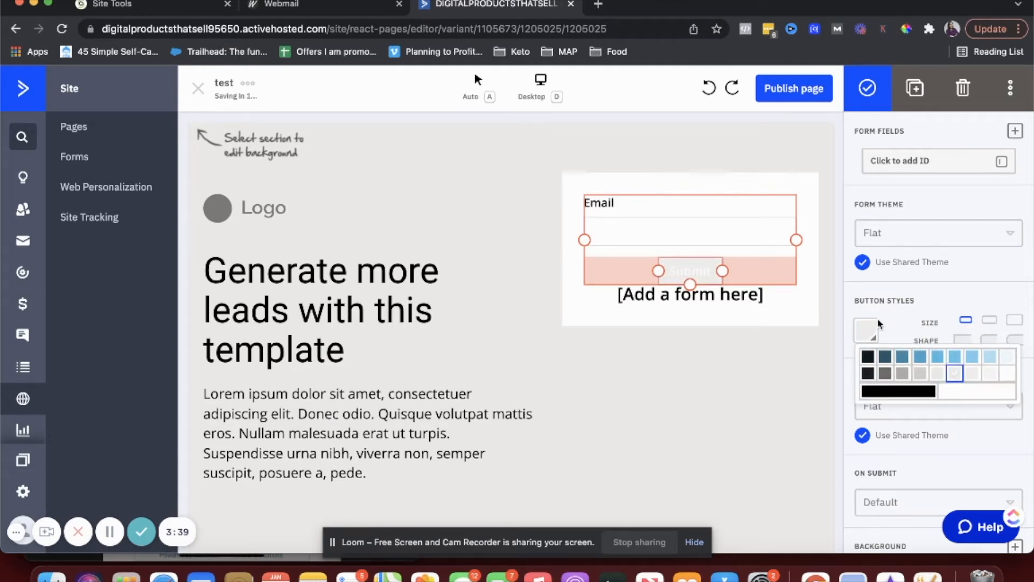
click(868, 330)
click(885, 356)
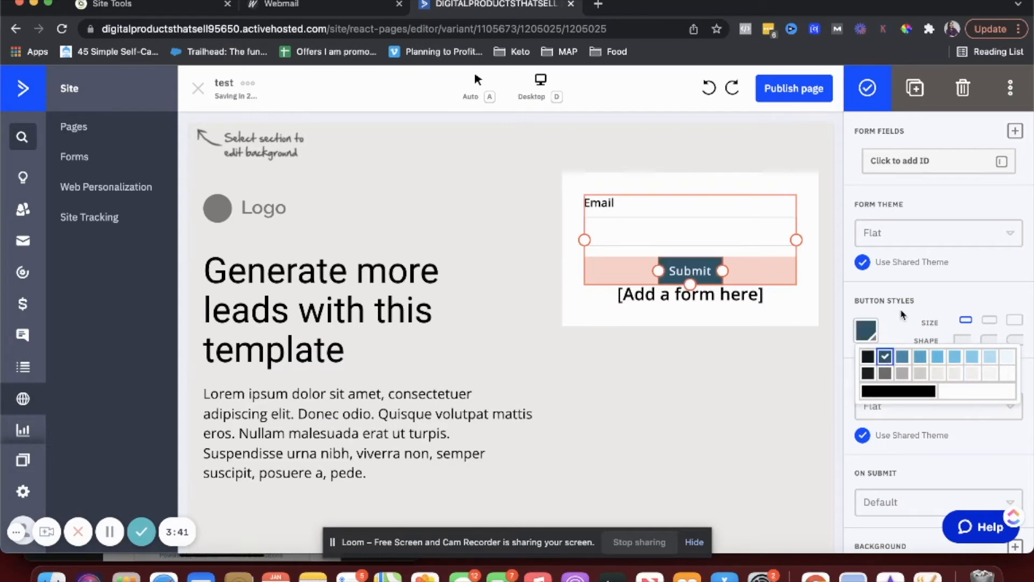
click(904, 314)
scroll(908, 365, down, 3)
scroll(911, 403, down, 3)
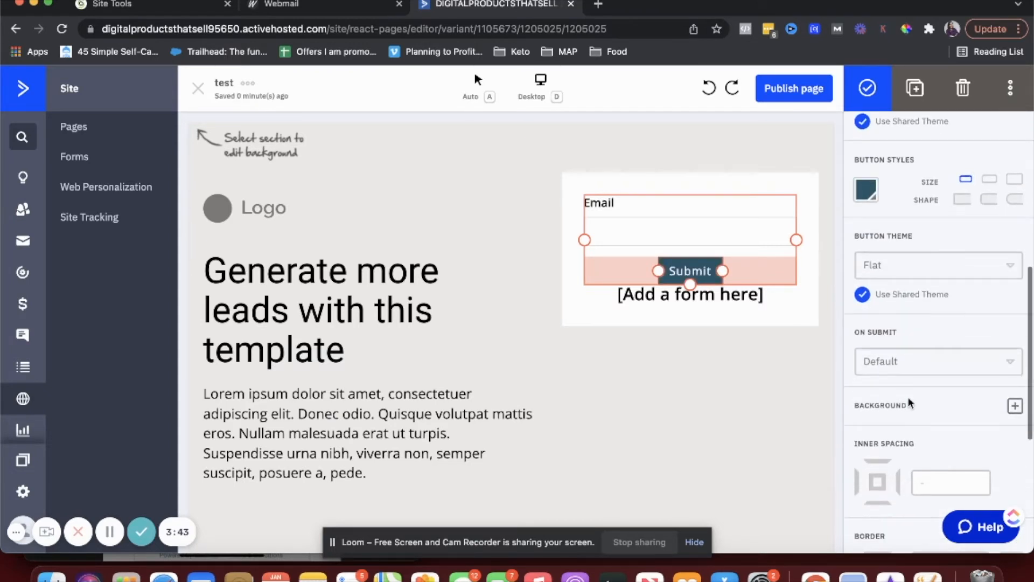
click(905, 365)
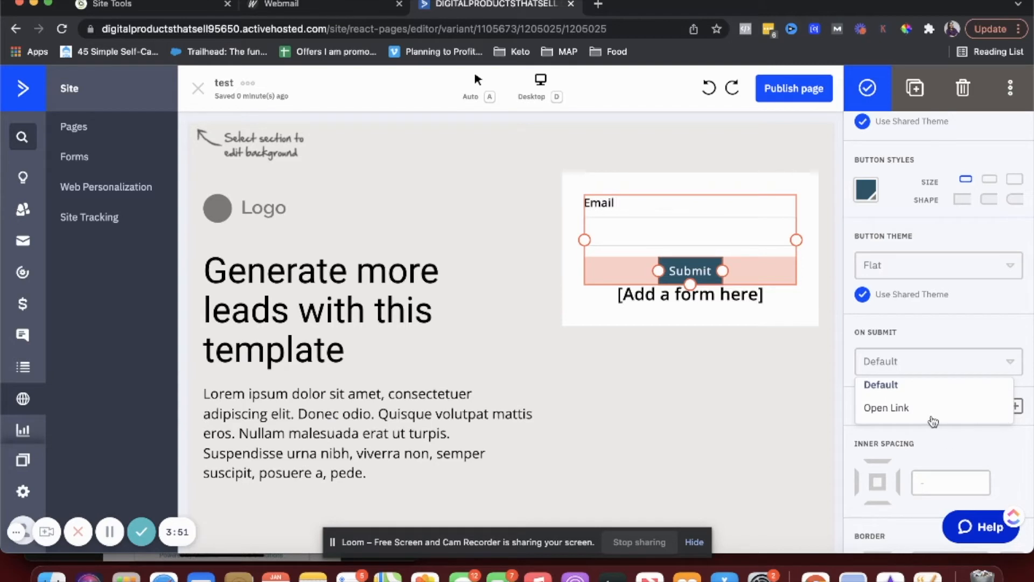
click(934, 409)
click(917, 397)
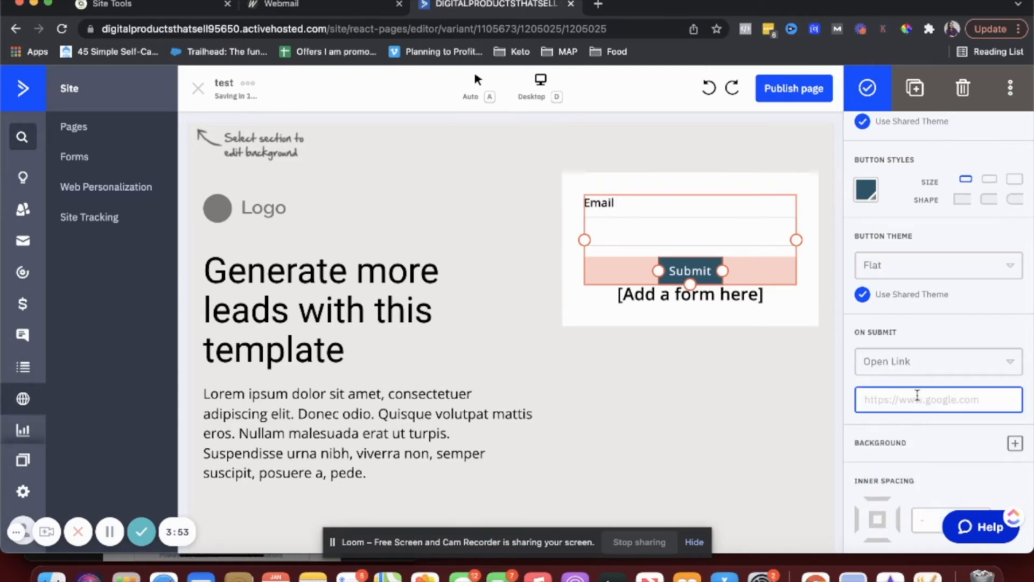
click(911, 369)
click(907, 388)
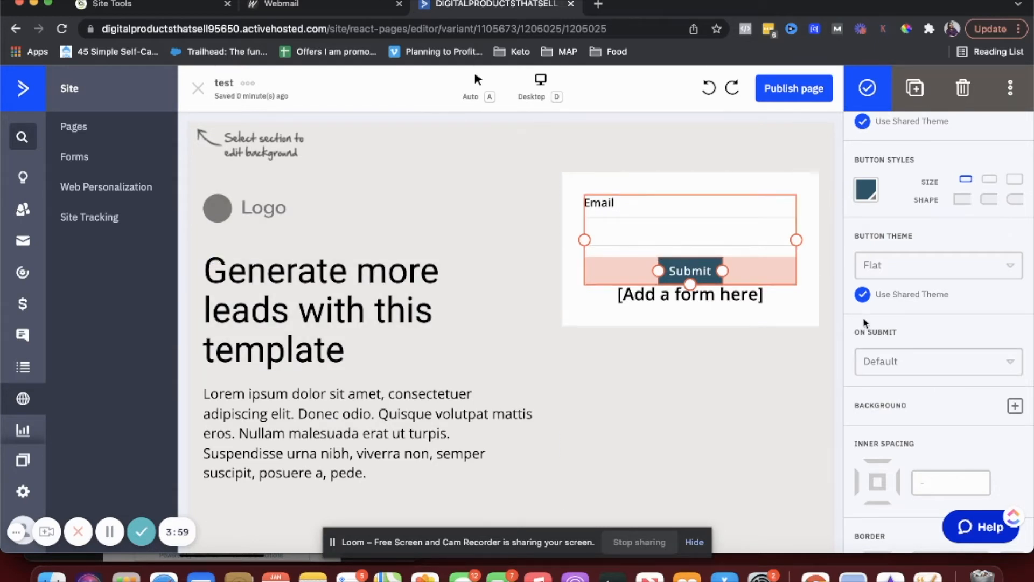
scroll(859, 351, down, 5)
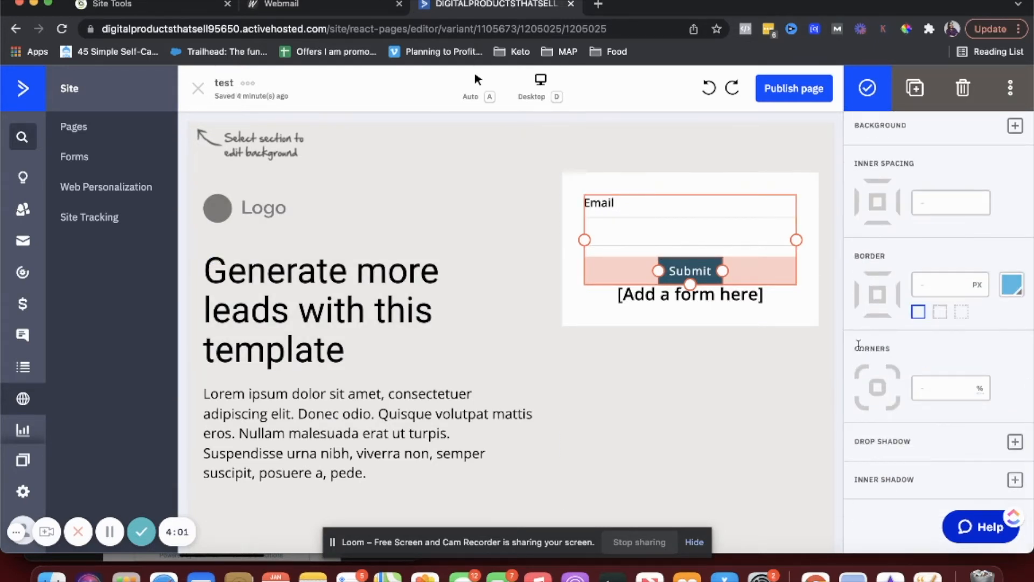
scroll(883, 431, up, 5)
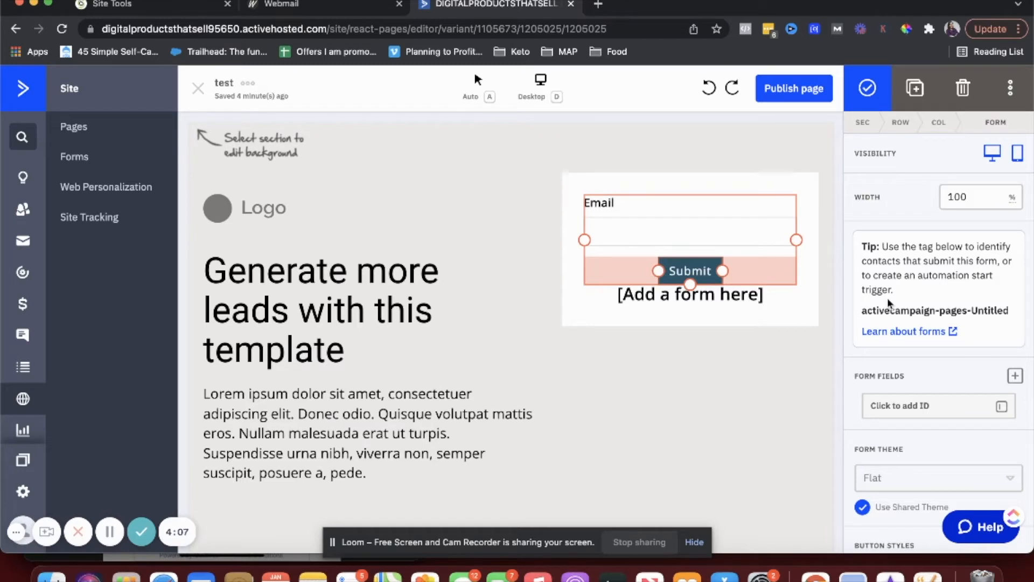
scroll(890, 303, down, 2)
- Set the email field's placeholder to 'email'
click(911, 338)
click(899, 436)
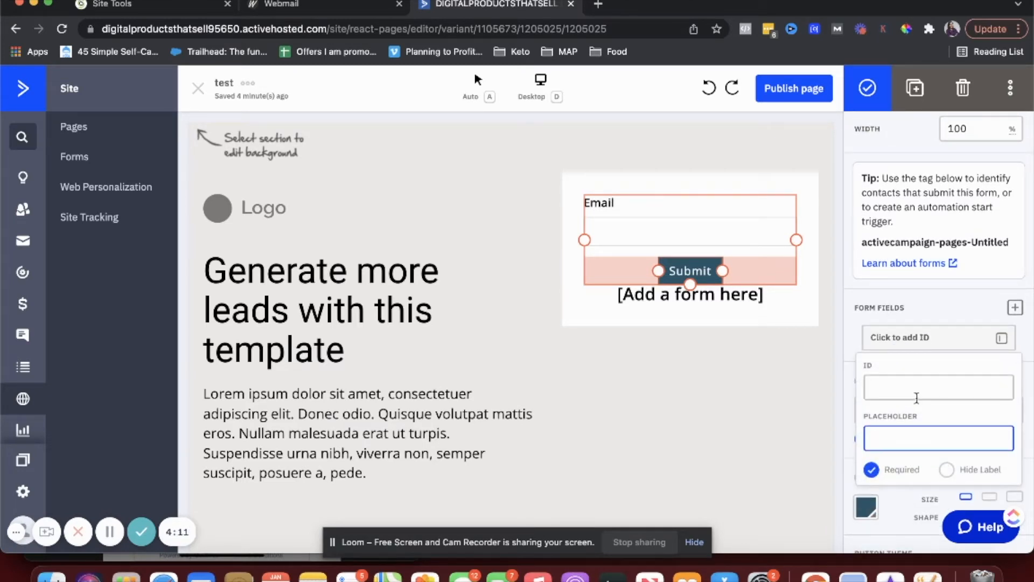
text(email)
click(602, 231)
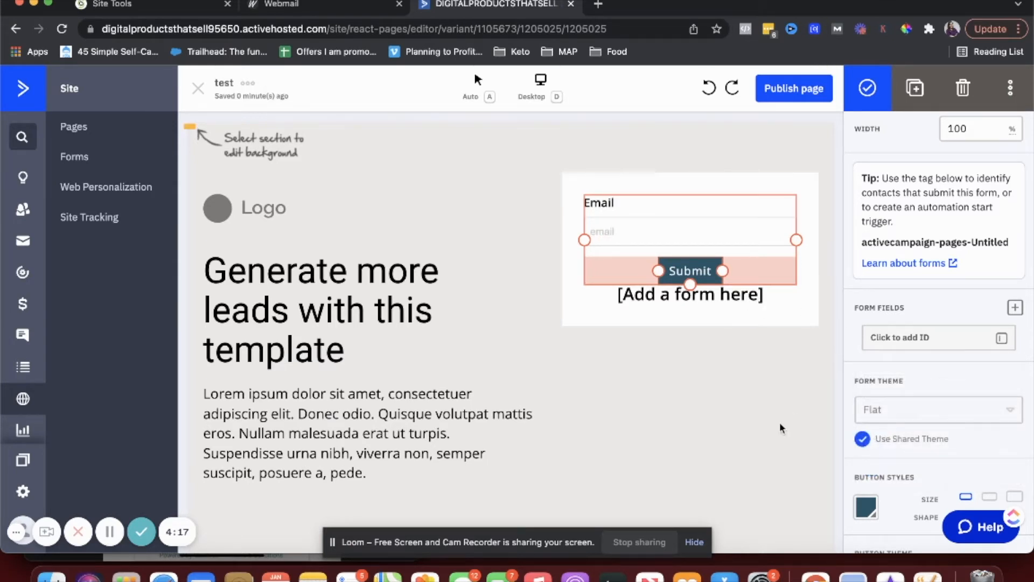
- Add a First Name field to the form and move it above Email
click(1016, 308)
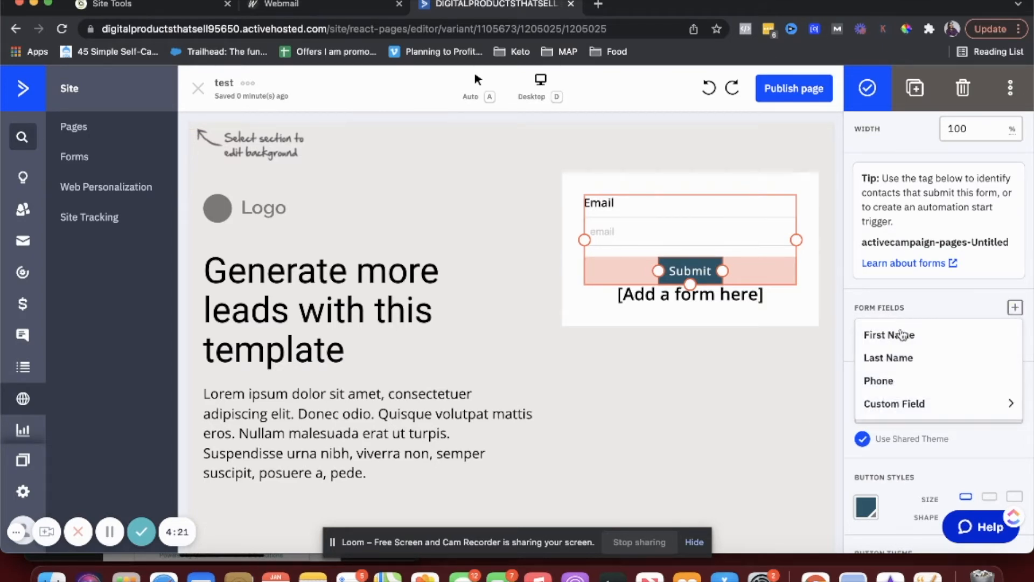
click(902, 335)
click(629, 263)
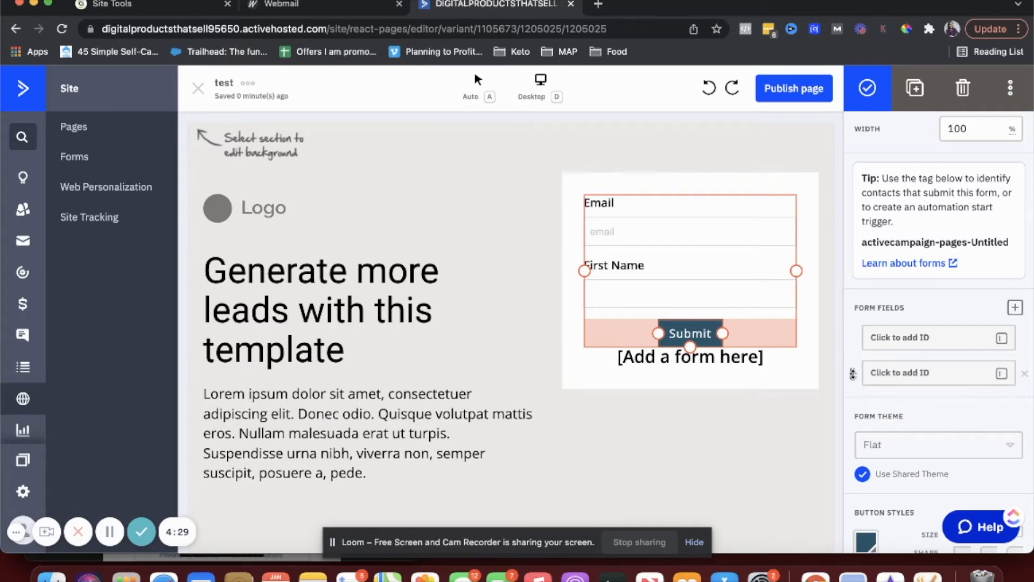
drag(853, 374, 861, 325)
drag(853, 377, 865, 346)
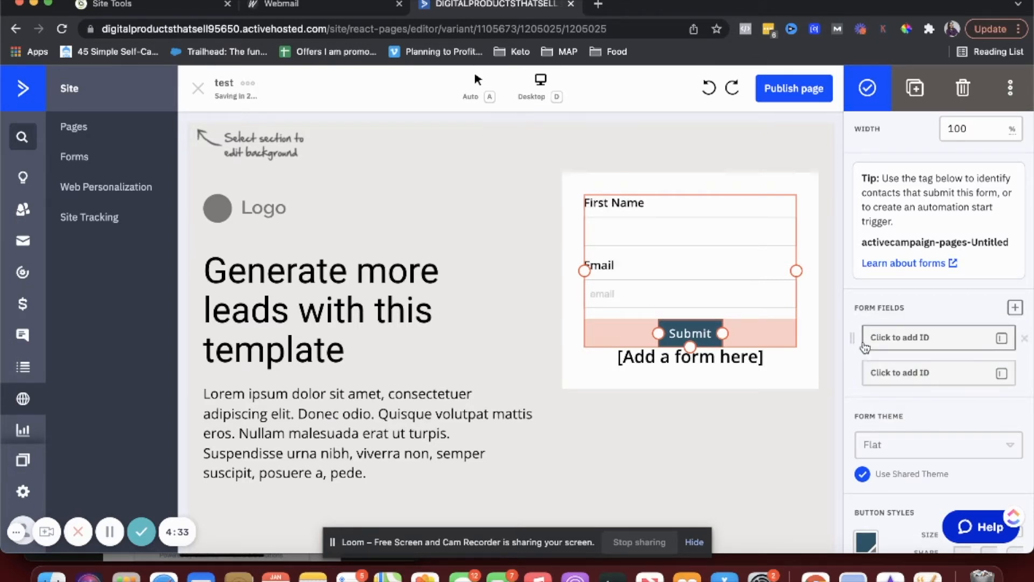
click(581, 395)
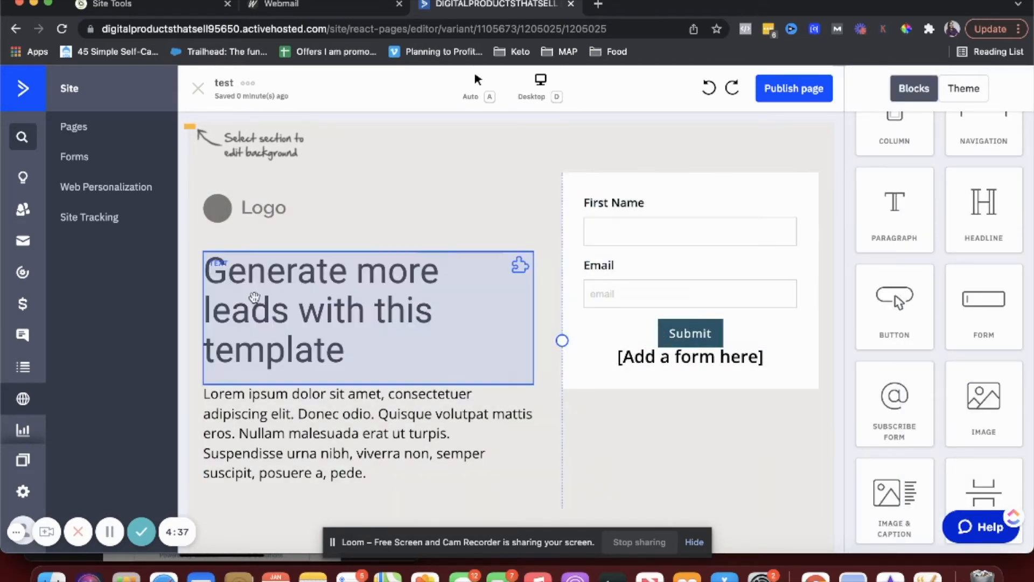
- Inspect the Feature 1 image and text blocks
scroll(261, 323, down, 2)
scroll(261, 300, down, 15)
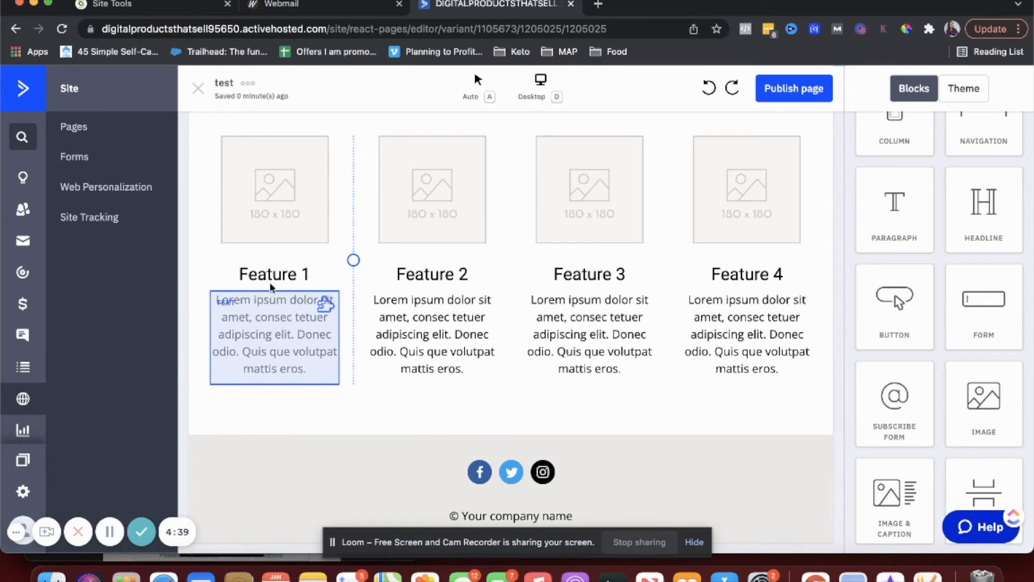
click(277, 220)
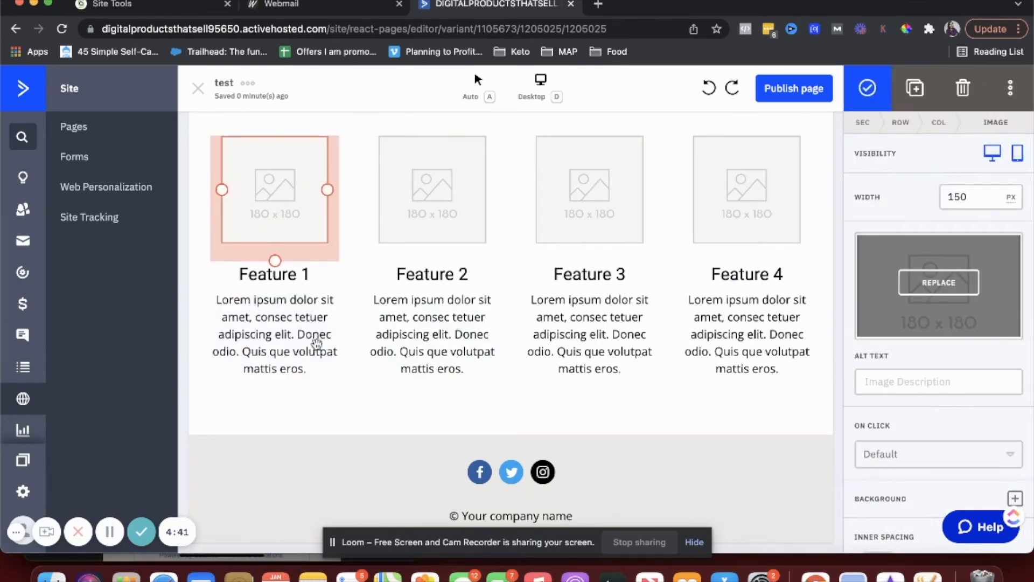
click(310, 348)
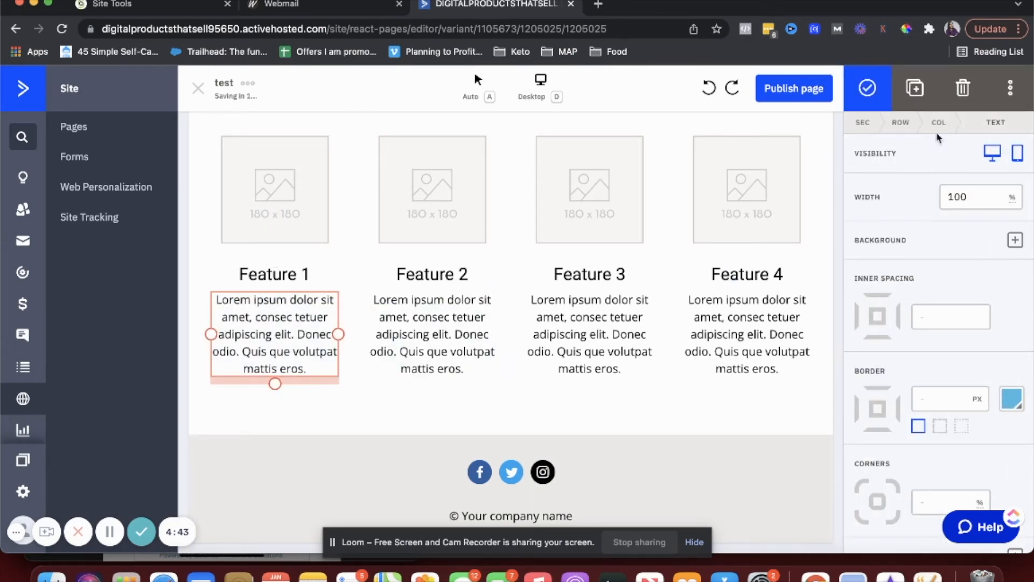
click(867, 89)
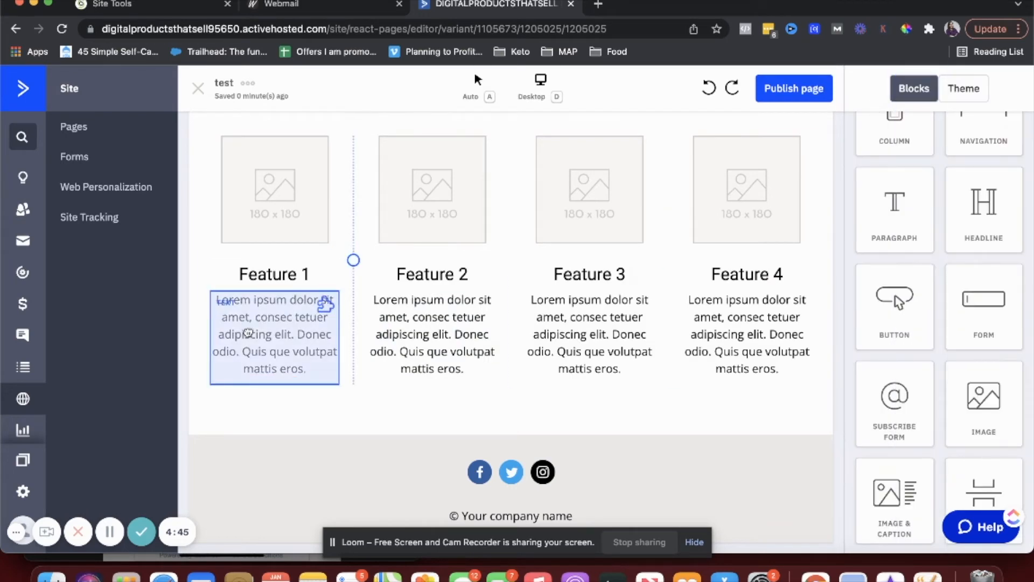
click(326, 303)
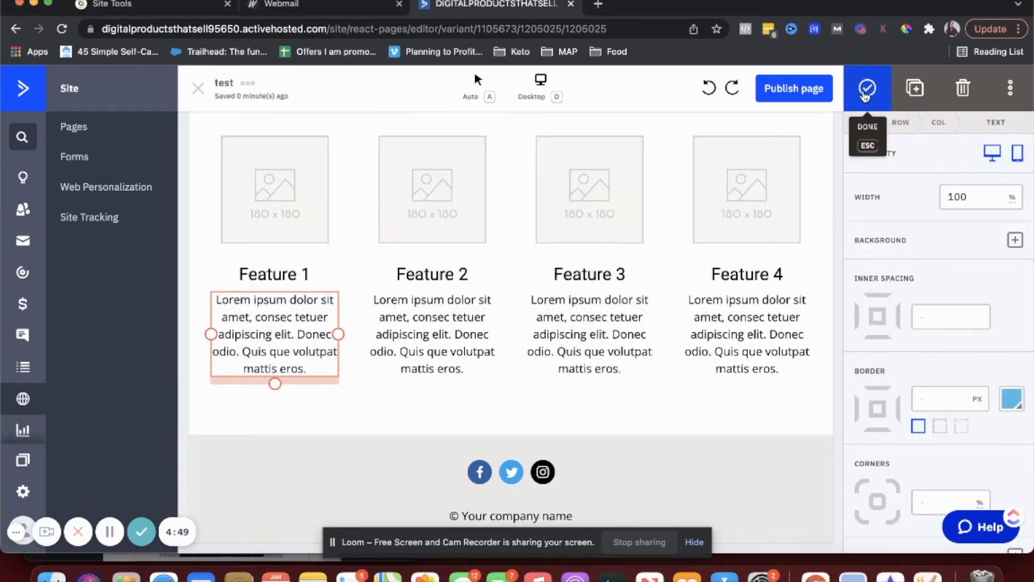
click(866, 86)
- Drag a Navigation block onto the top of the hero section, above the logo
scroll(753, 282, up, 5)
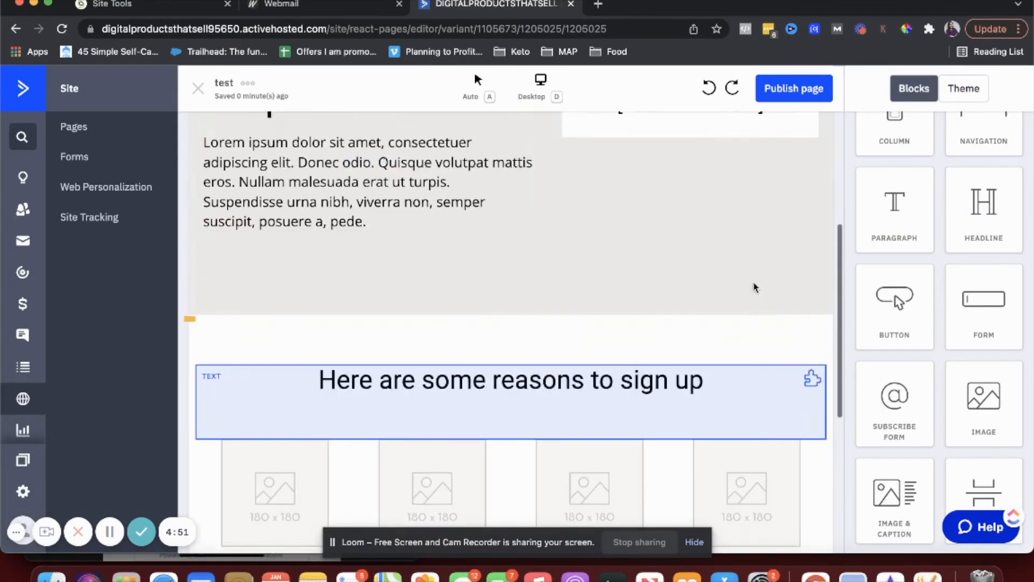
scroll(903, 239, up, 3)
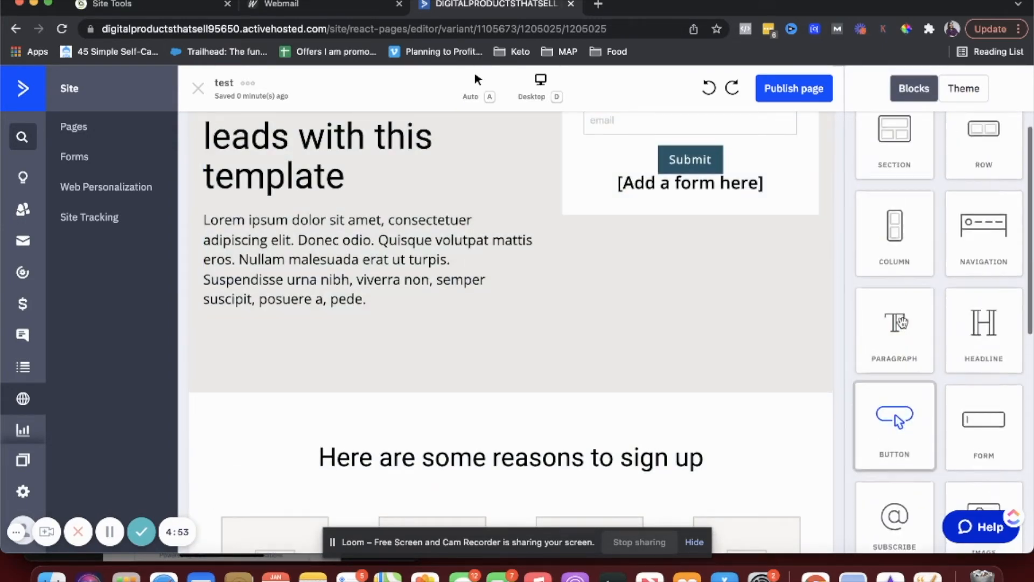
drag(985, 276, 354, 138)
- Add a second Home link to the navigation bar, leaving its click action unchanged
click(291, 191)
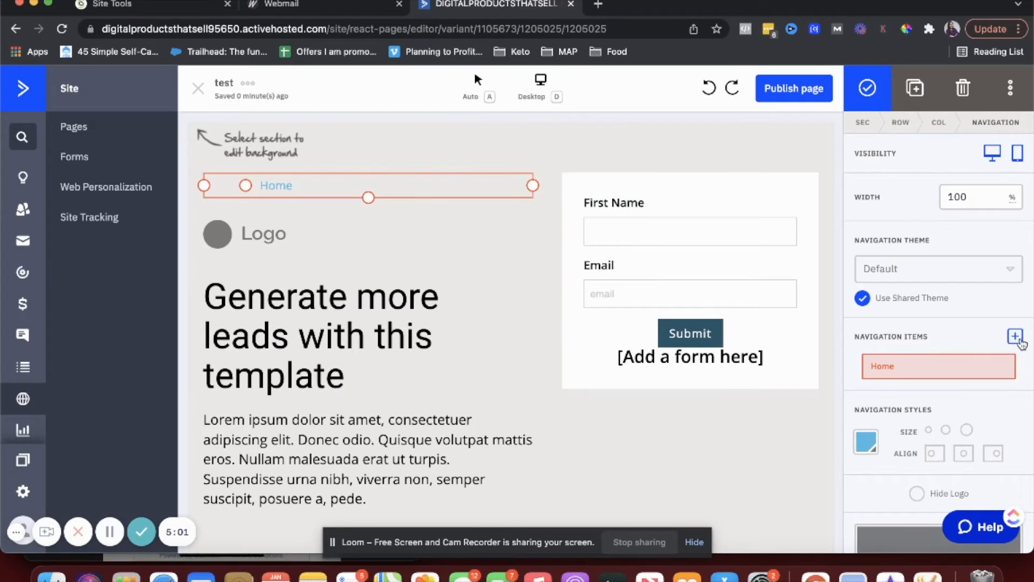
click(1015, 336)
click(946, 403)
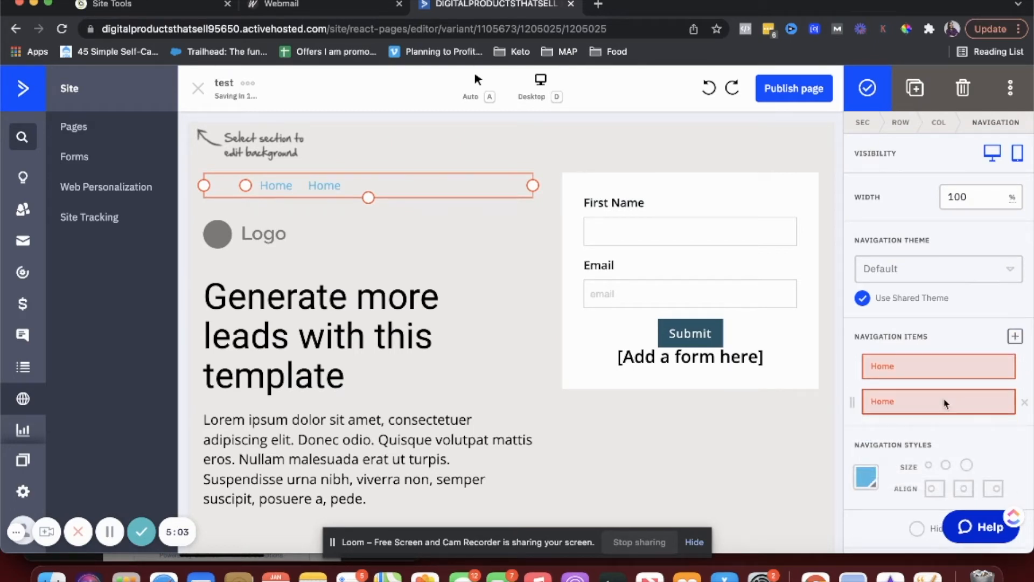
click(893, 462)
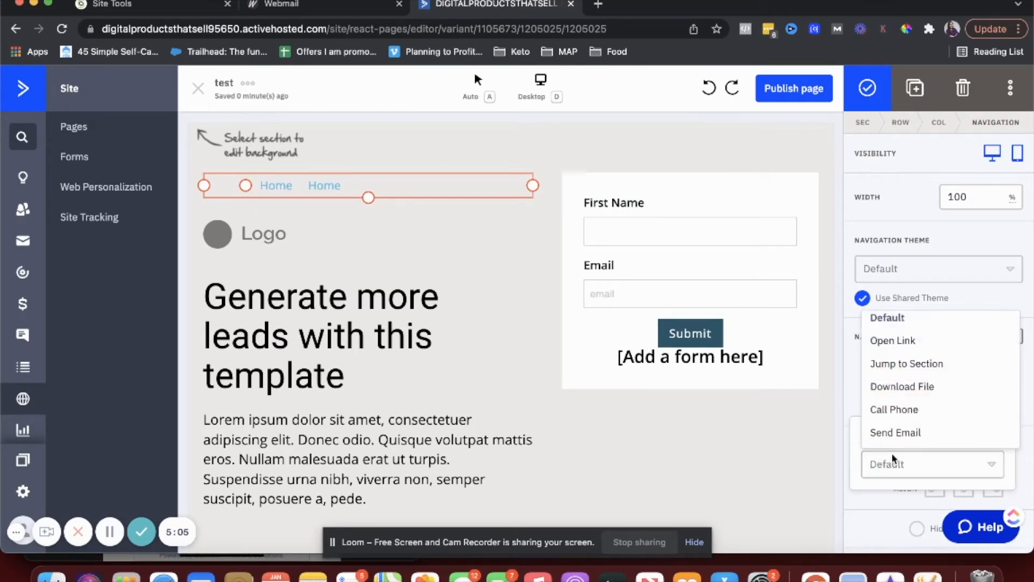
click(777, 475)
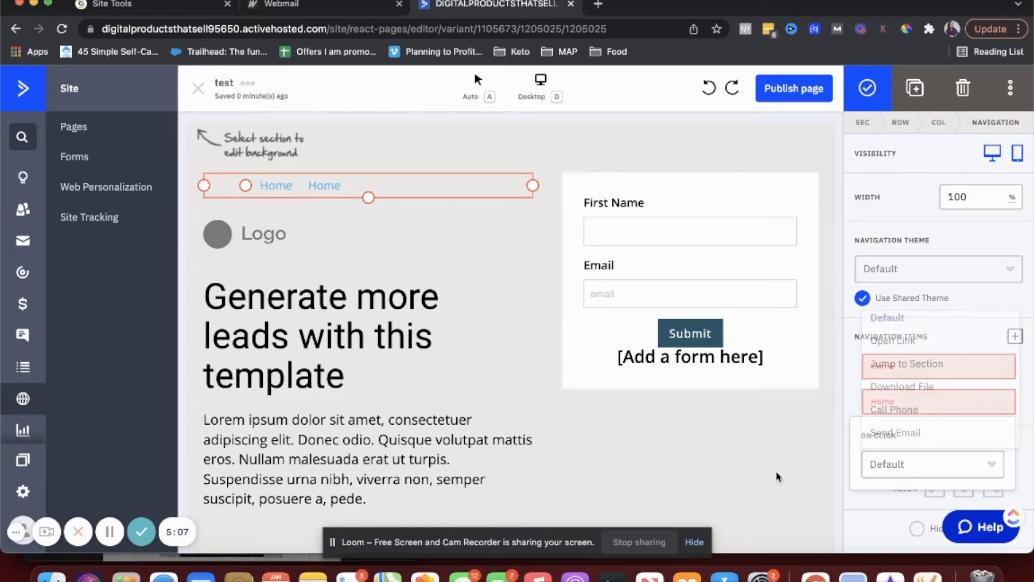
click(887, 402)
click(887, 402)
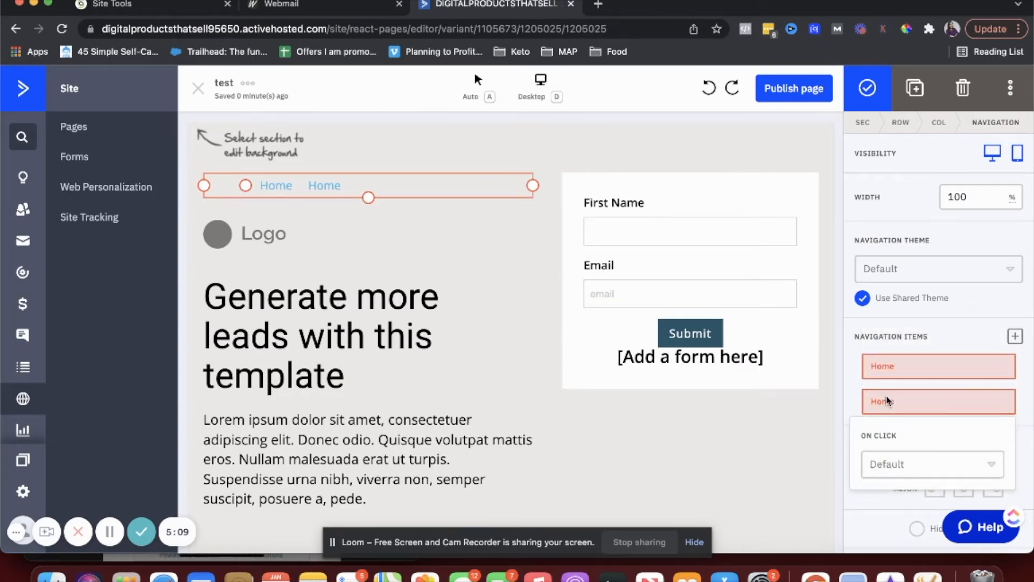
click(909, 472)
click(781, 460)
click(886, 404)
- Add a third Home link whose On Click action is Call Phone
click(1016, 336)
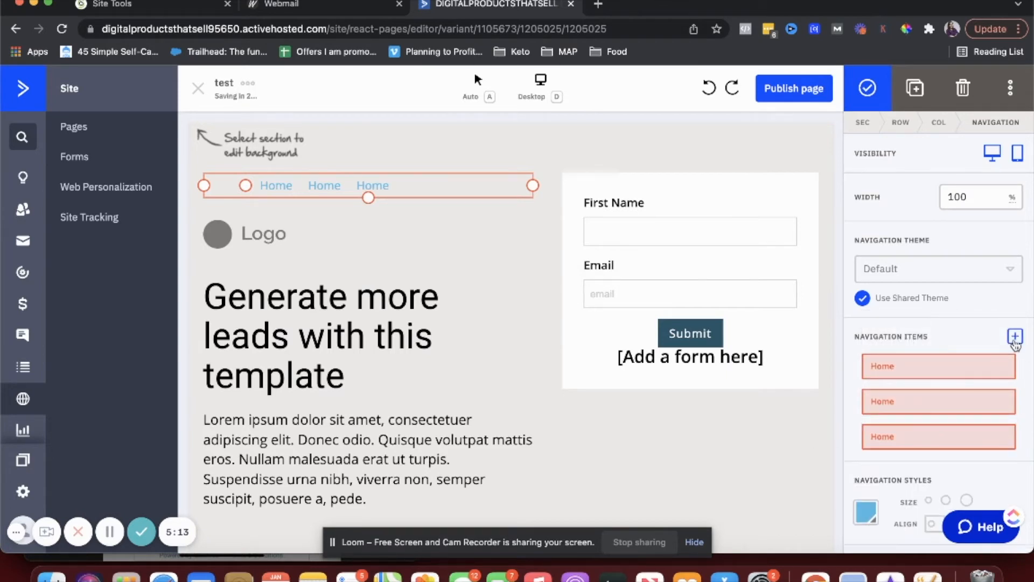
click(908, 446)
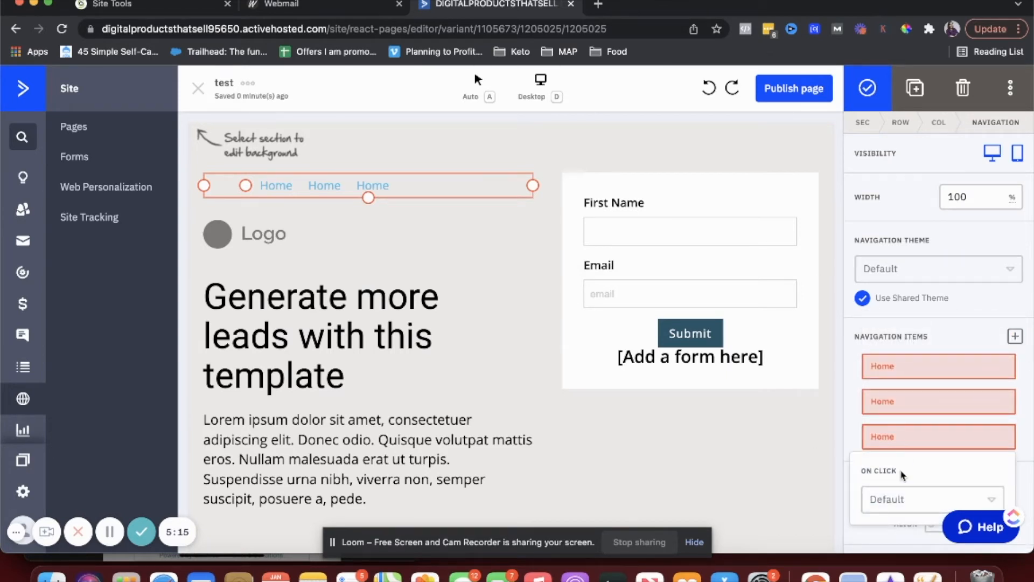
click(894, 499)
click(895, 444)
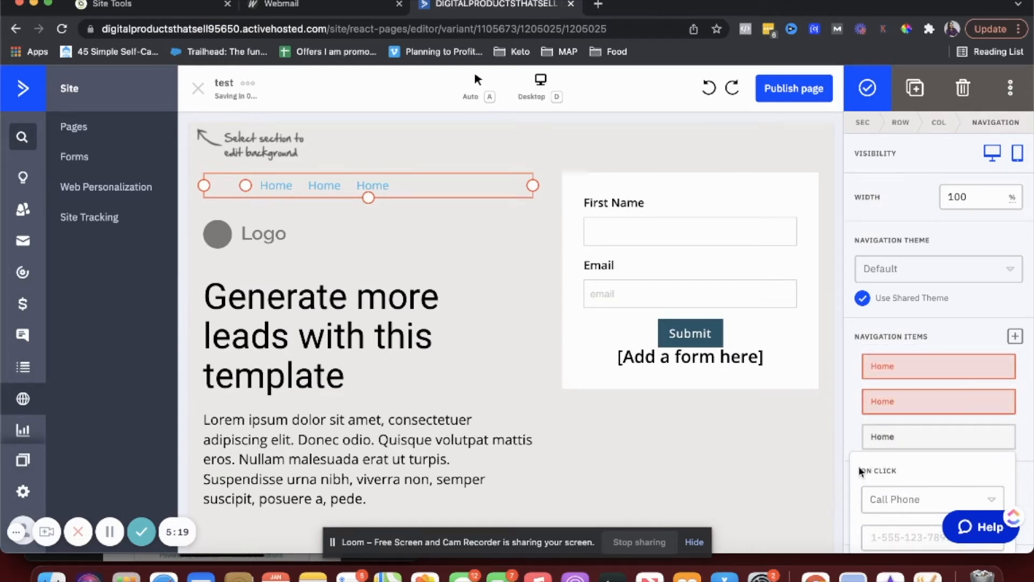
click(894, 447)
click(903, 362)
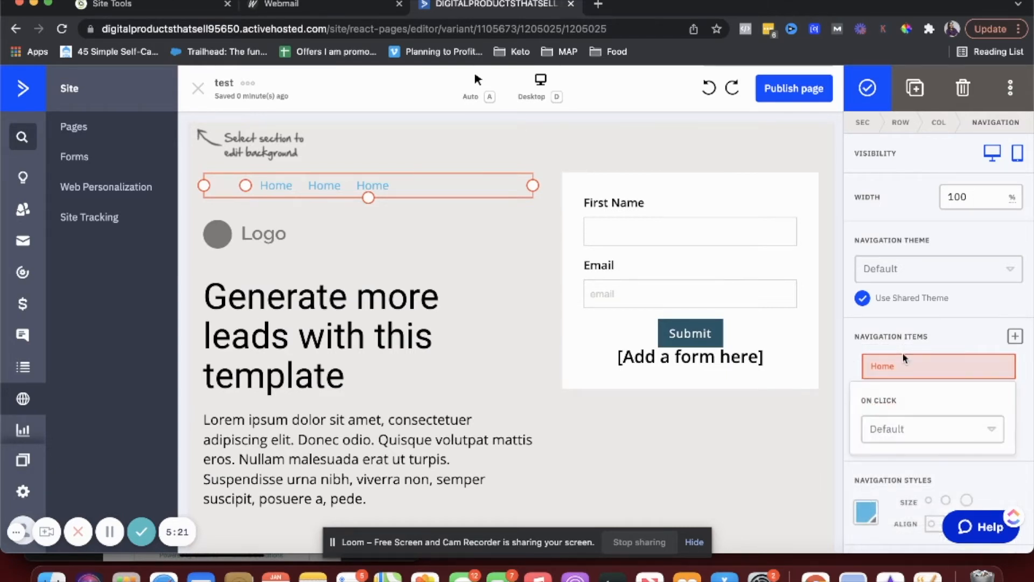
click(362, 184)
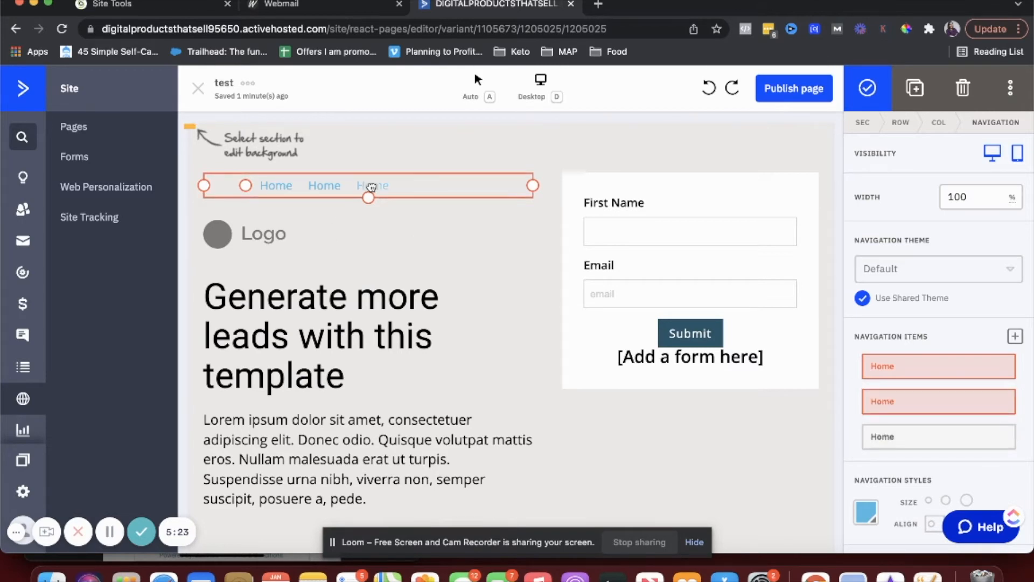
double_click(362, 184)
- Scroll through the test landing page to review it, then open Publish page
scroll(504, 350, down, 6)
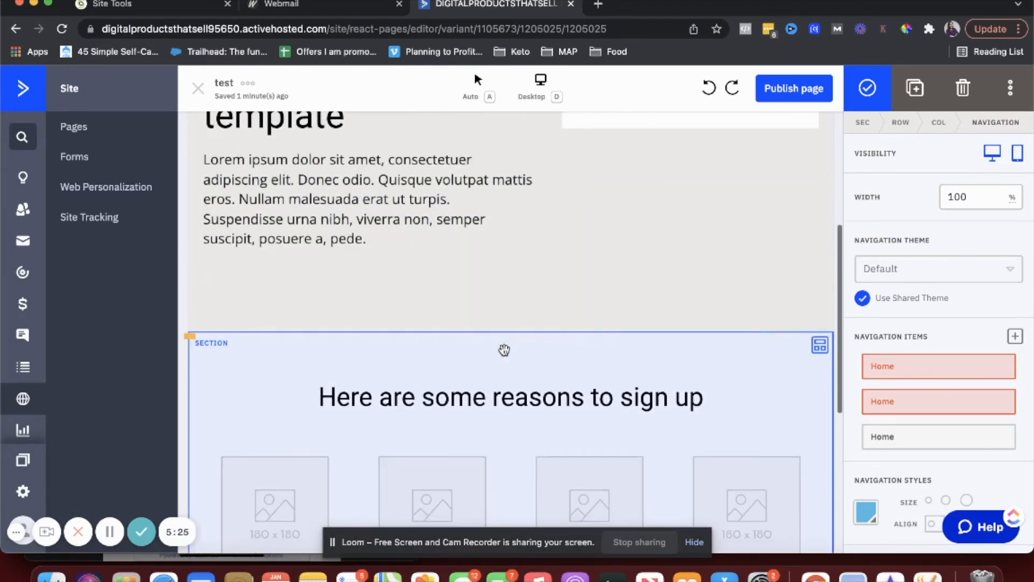
scroll(645, 217, down, 5)
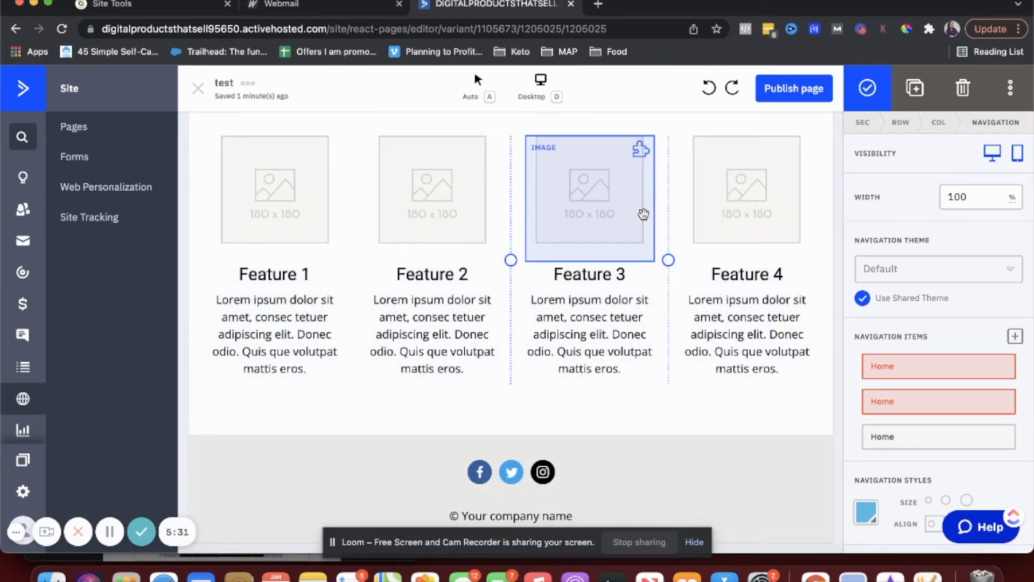
scroll(635, 253, up, 11)
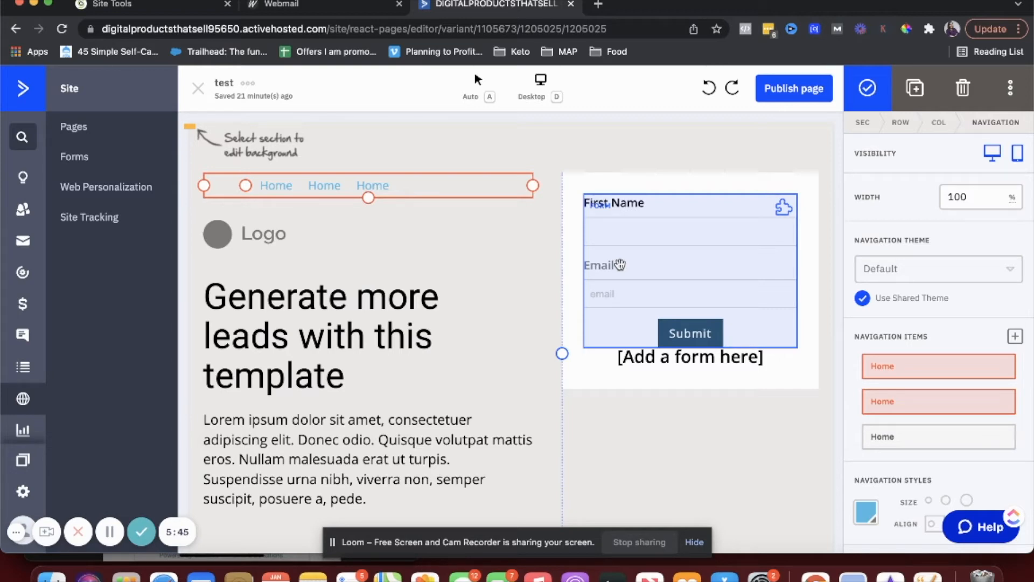
click(794, 87)
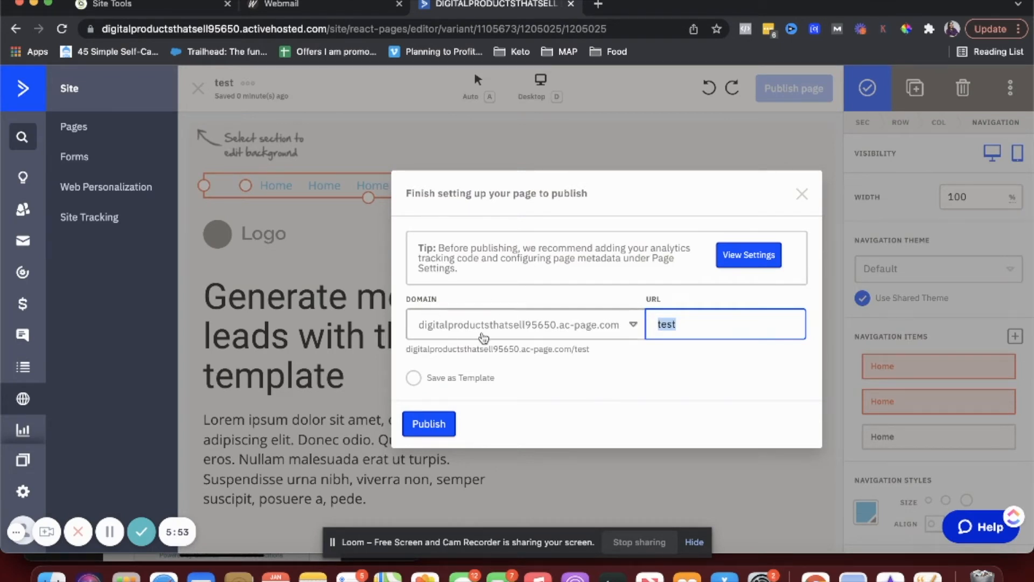
- Keep the only available domain and the page URL 'test'
click(485, 338)
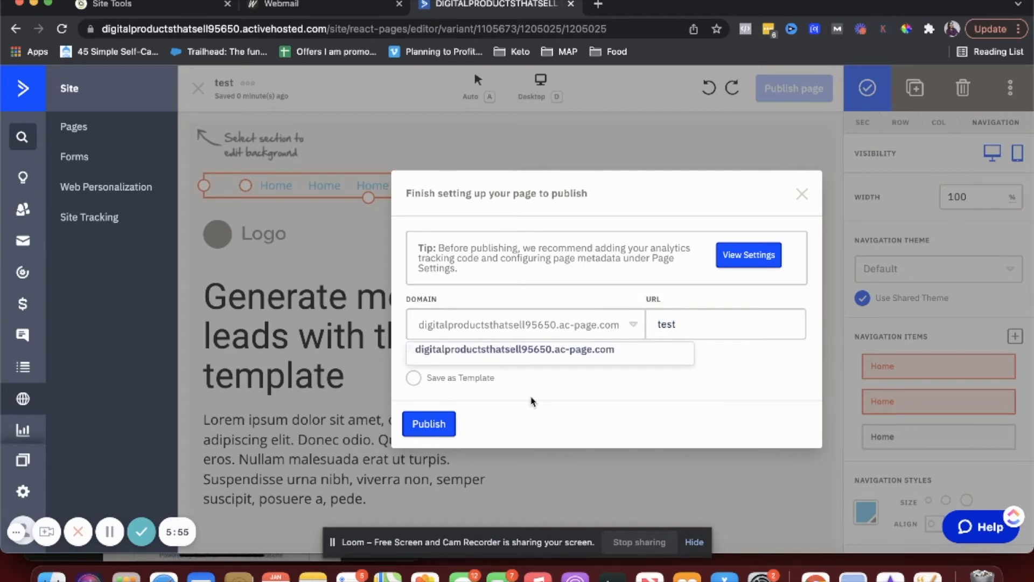
click(531, 401)
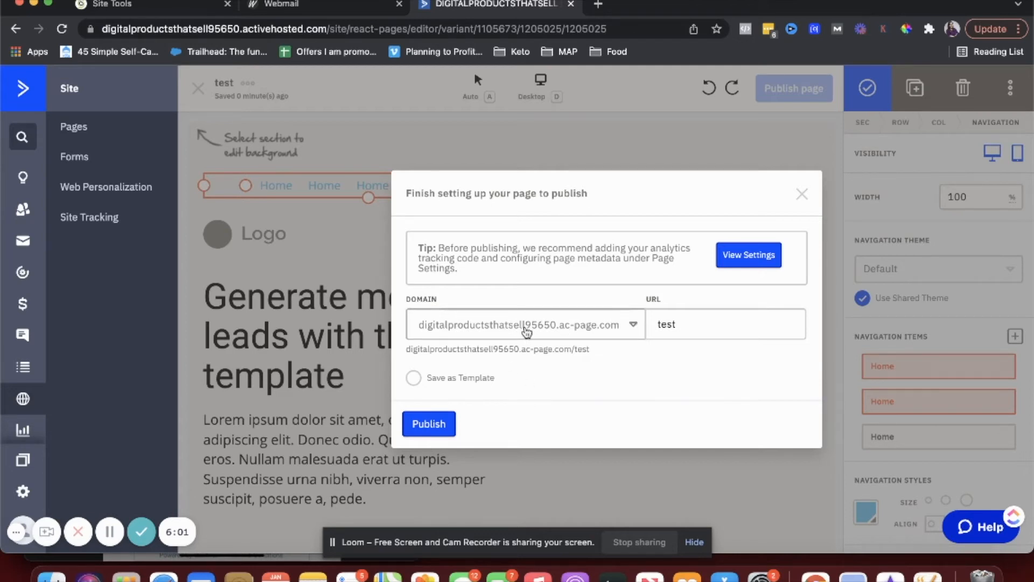
click(709, 330)
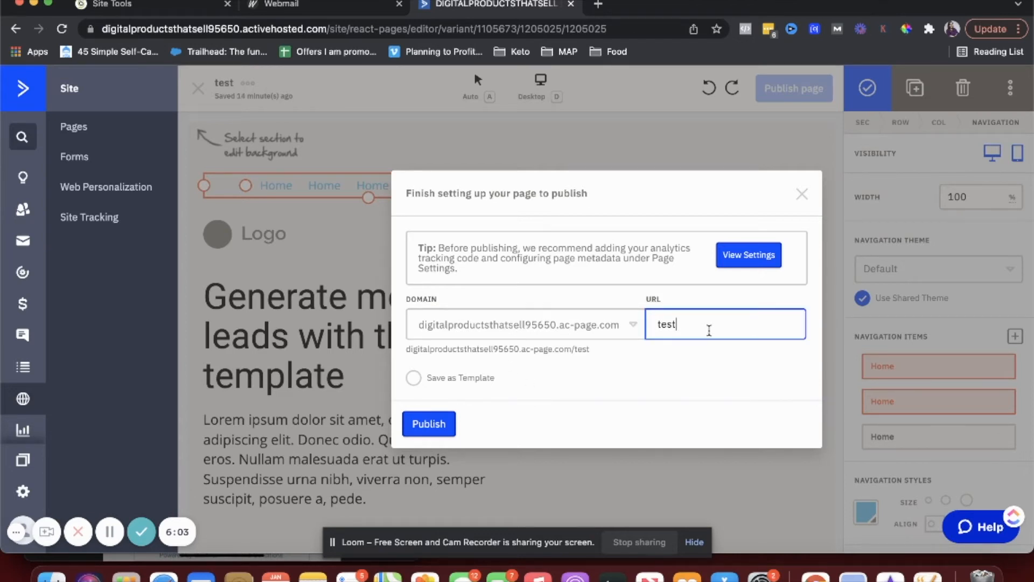
drag(688, 331, 656, 328)
click(637, 403)
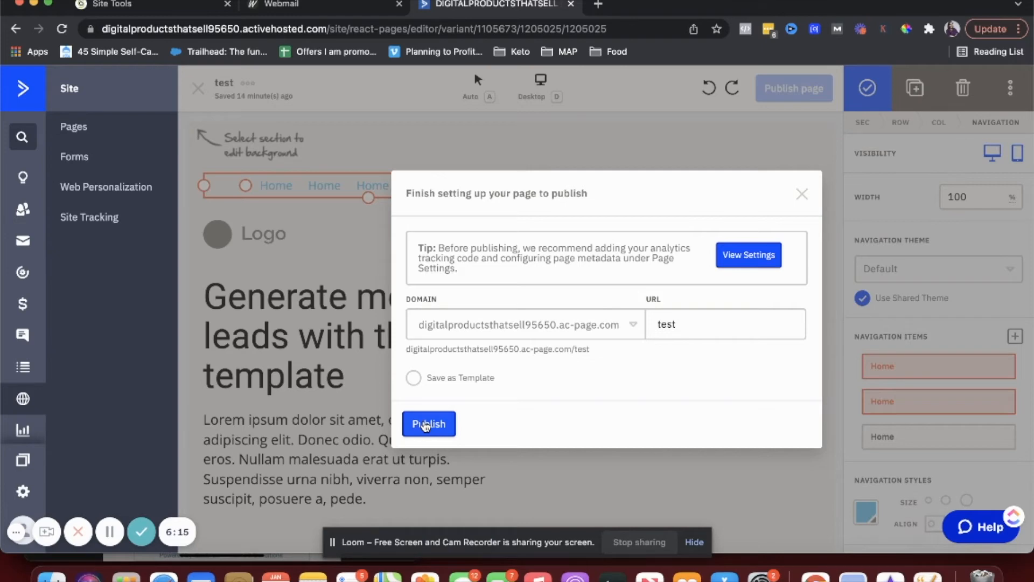
- Publish the landing page, then go to the Automations area
click(425, 425)
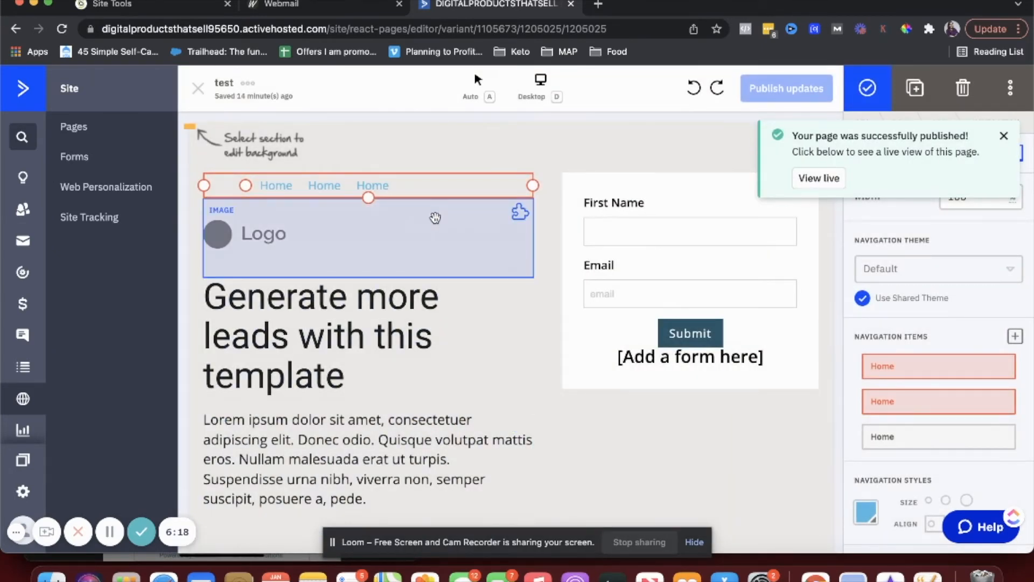
click(443, 141)
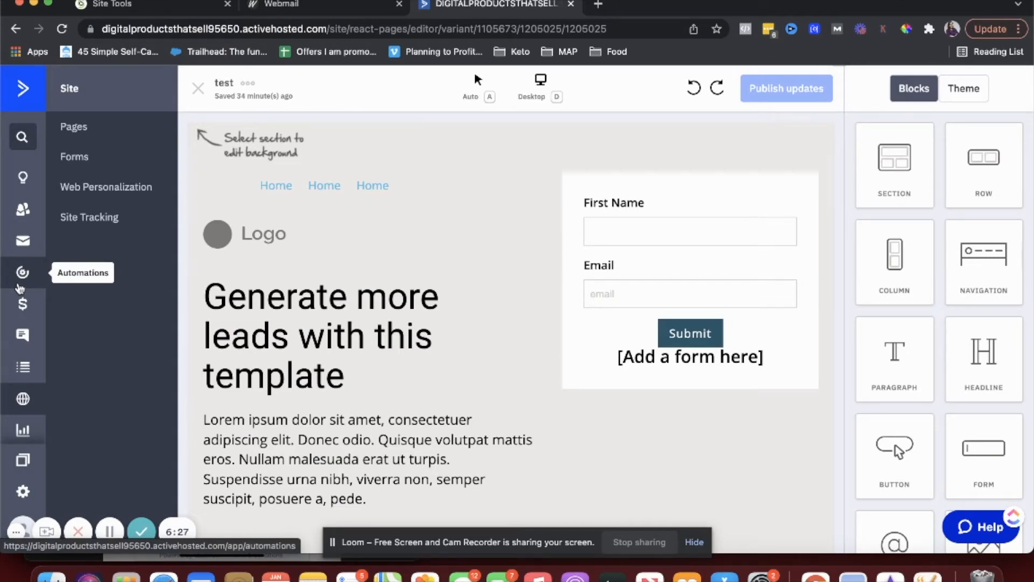
click(20, 285)
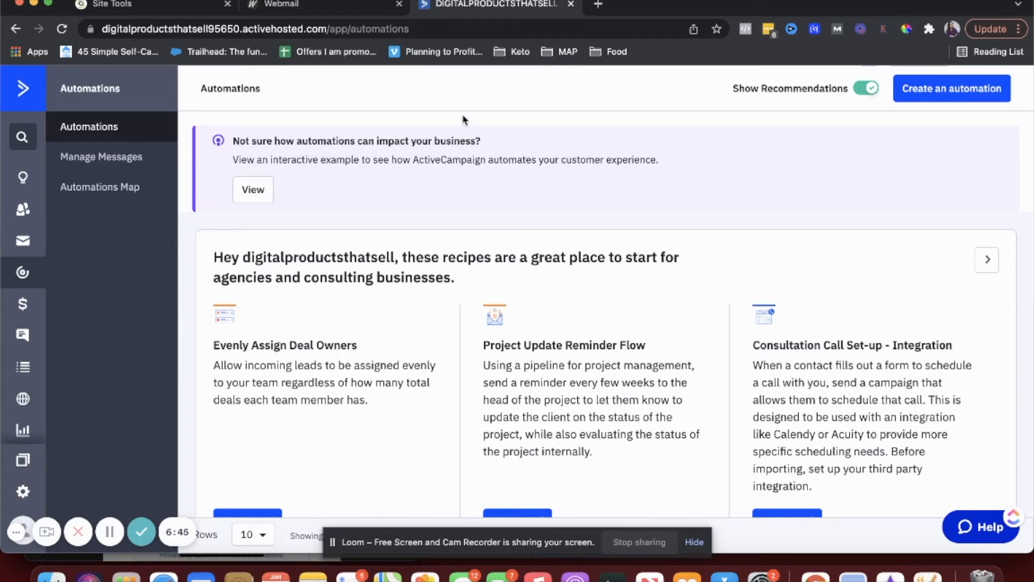
- Create a new automation using the Start from Scratch option
scroll(818, 252, down, 3)
scroll(819, 253, up, 3)
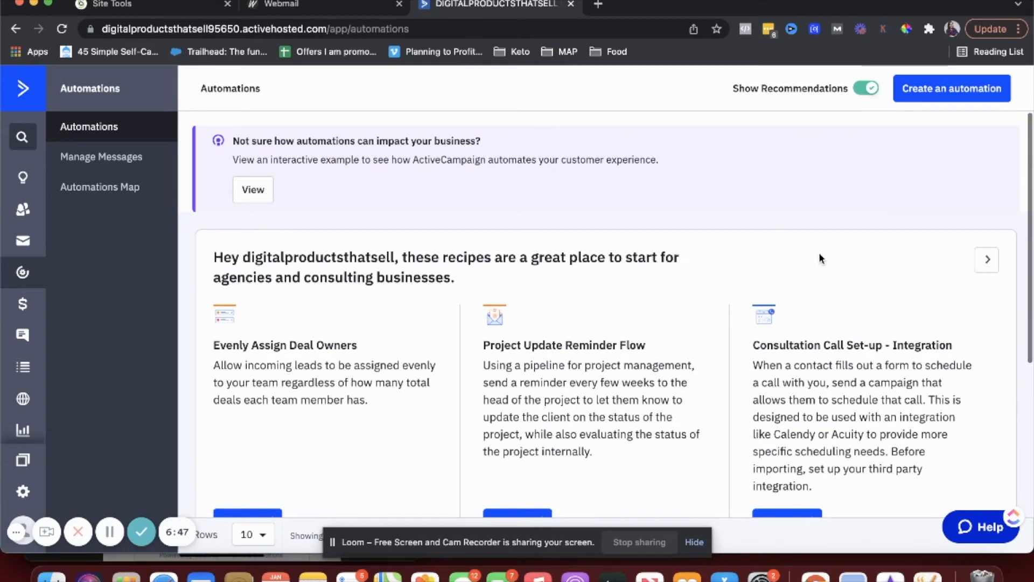
click(913, 88)
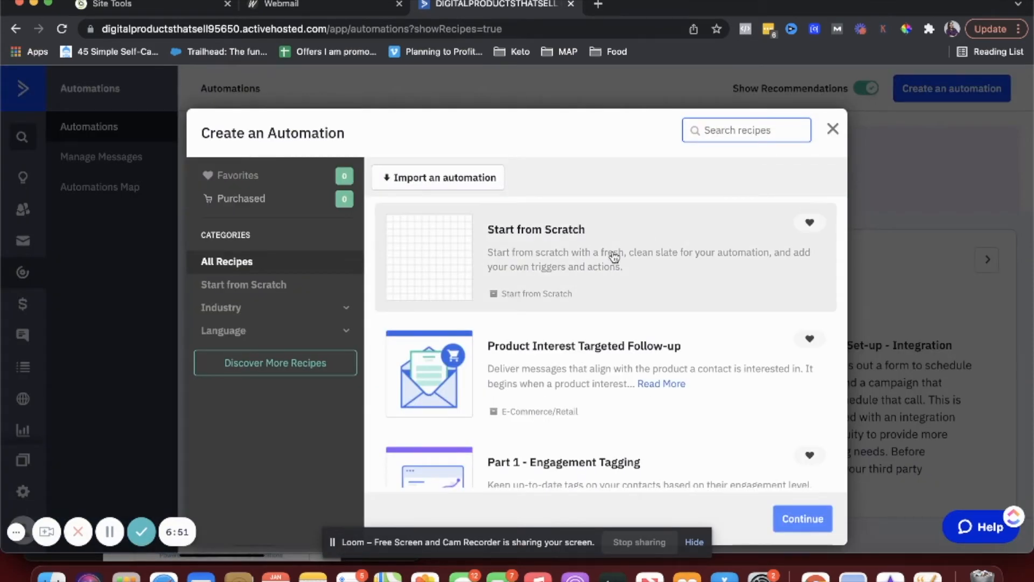
scroll(522, 270, down, 1)
click(520, 268)
click(788, 520)
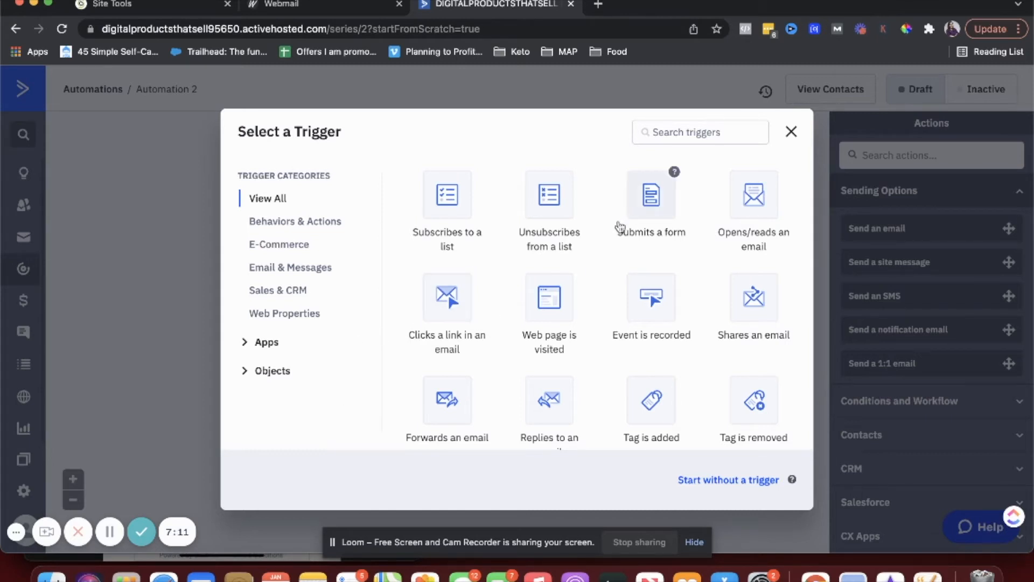
- Set a Submits a form trigger for the testAC form and add it as the start
click(648, 198)
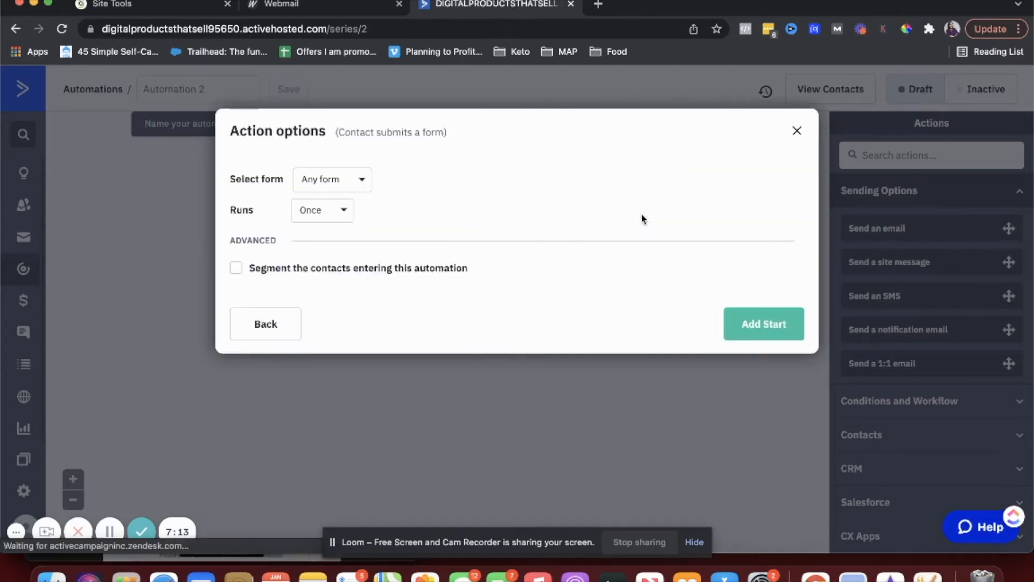
click(315, 181)
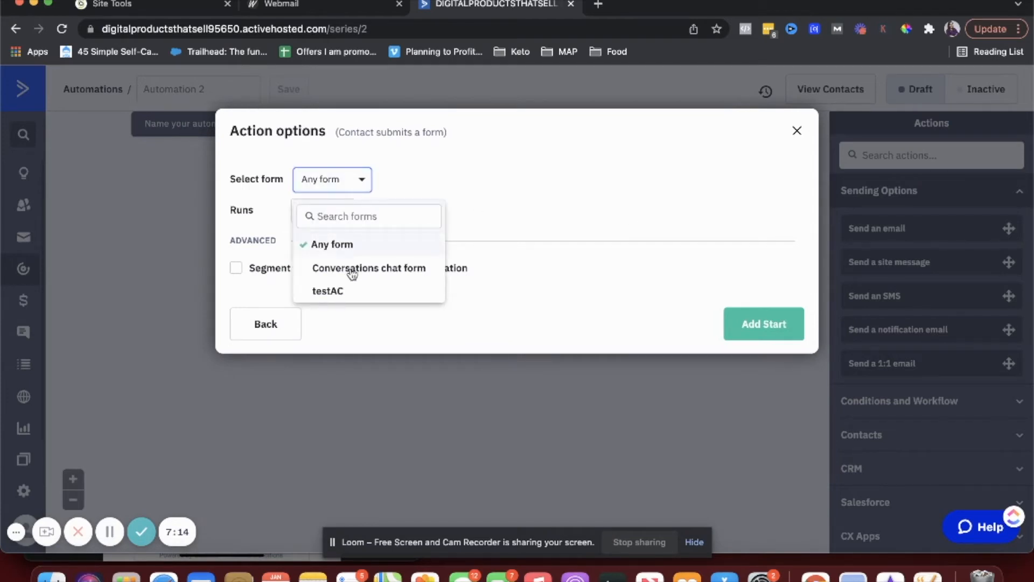
click(326, 291)
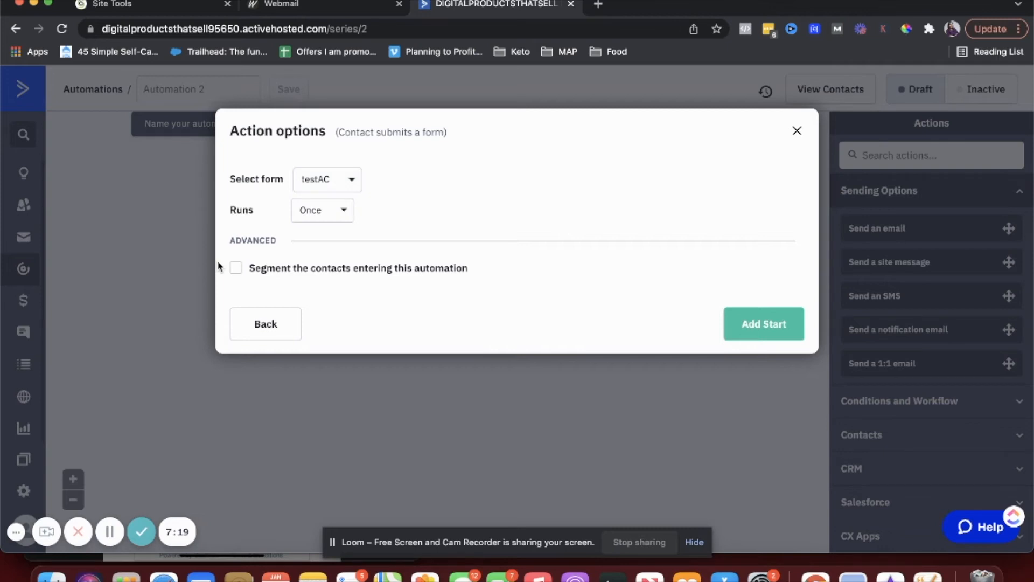
click(748, 332)
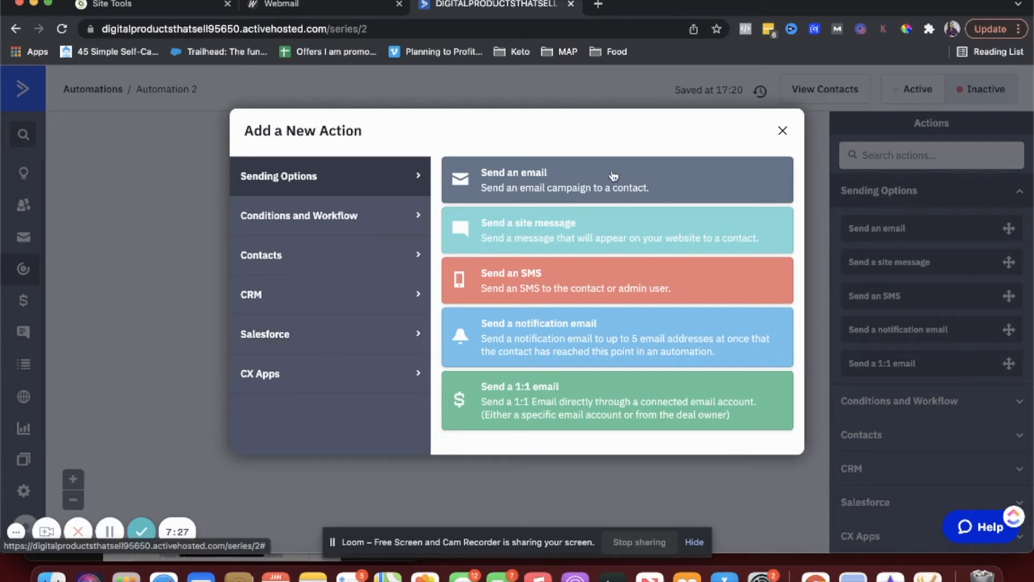
- Add a Send an email action and create a new email named email1
click(547, 189)
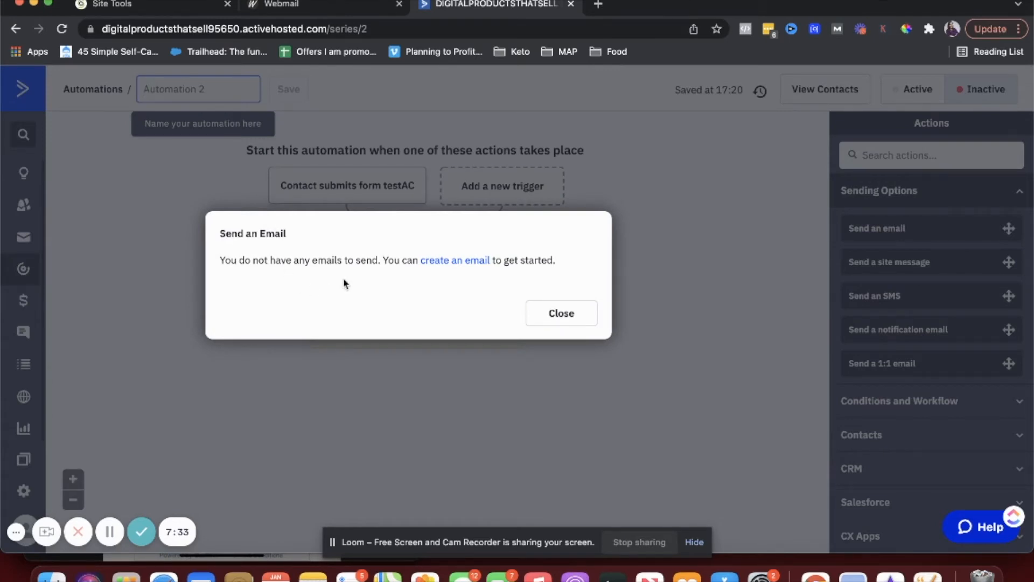
click(446, 262)
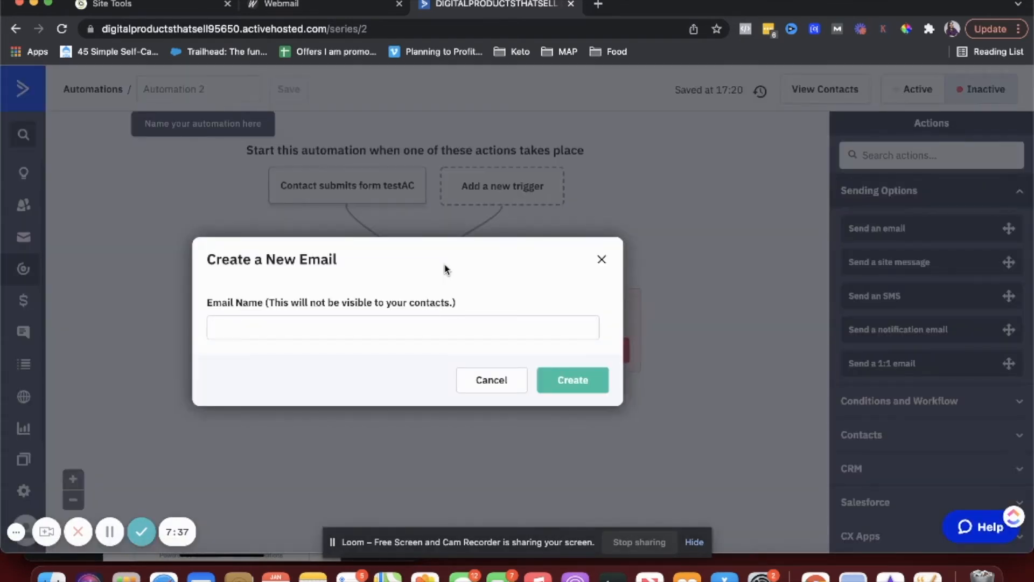
click(377, 333)
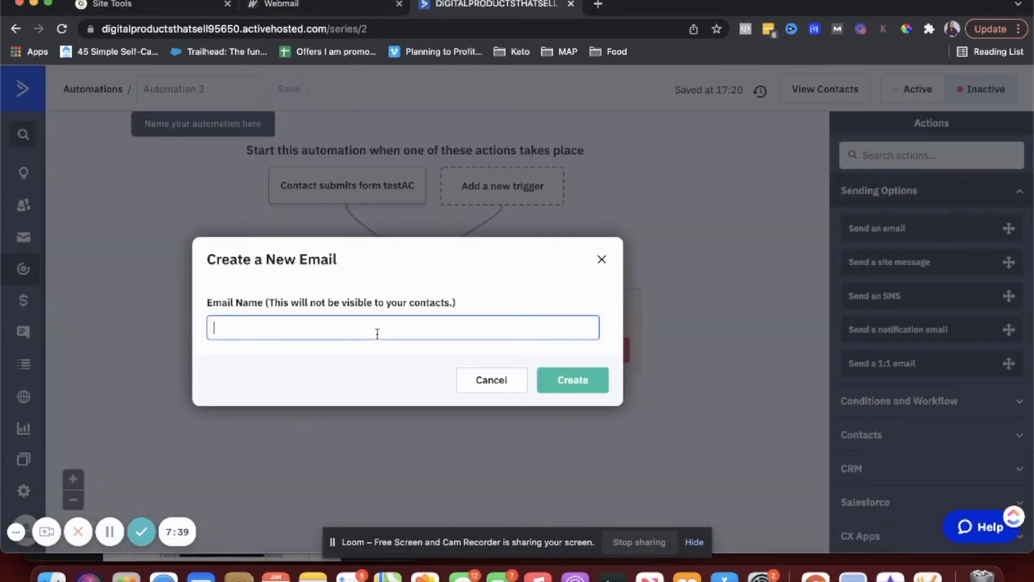
text(email1)
click(565, 391)
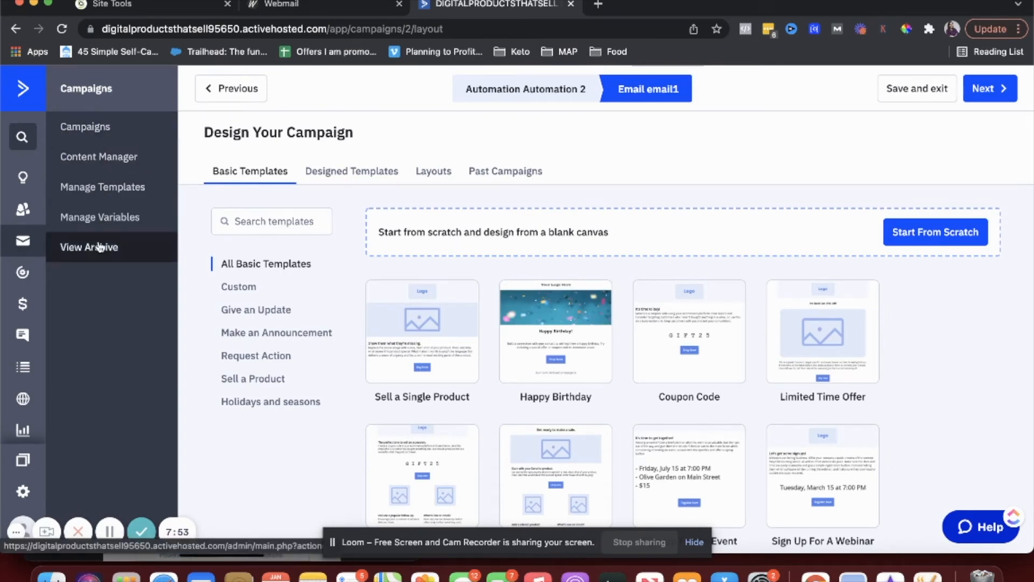
- Start email1 from scratch using the Standard email layout
scroll(507, 337, down, 2)
scroll(508, 338, down, 1)
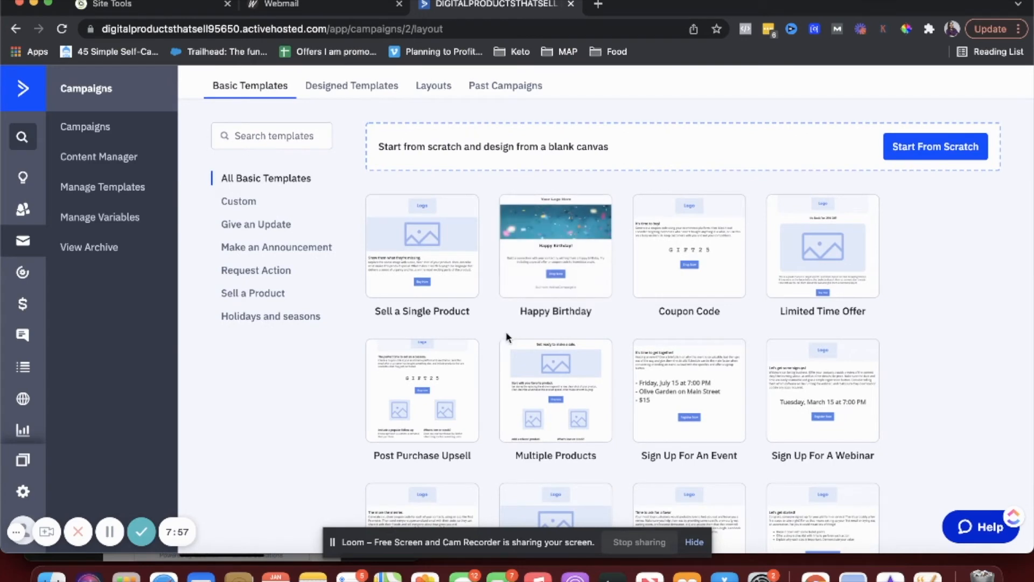
scroll(507, 338, down, 3)
scroll(506, 337, up, 4)
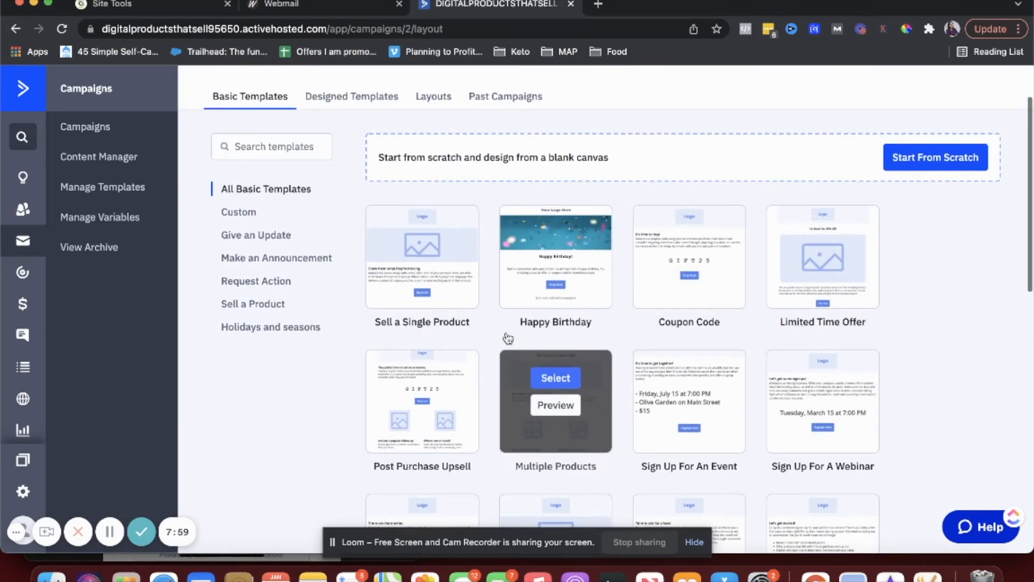
click(920, 169)
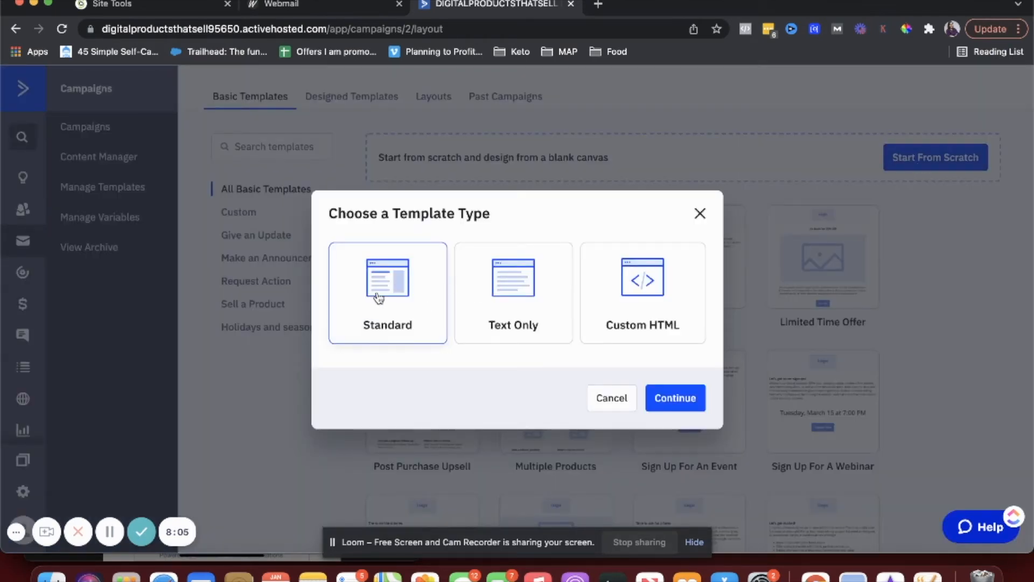
click(675, 397)
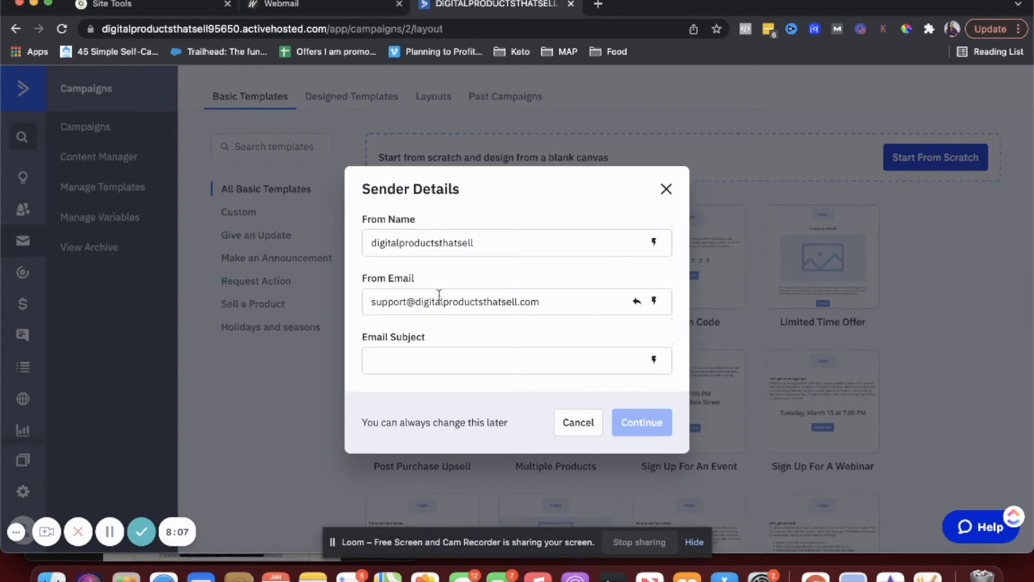
- Replace the From Name with the new sender name and set the subject to 'You signed up'
double_click(423, 237)
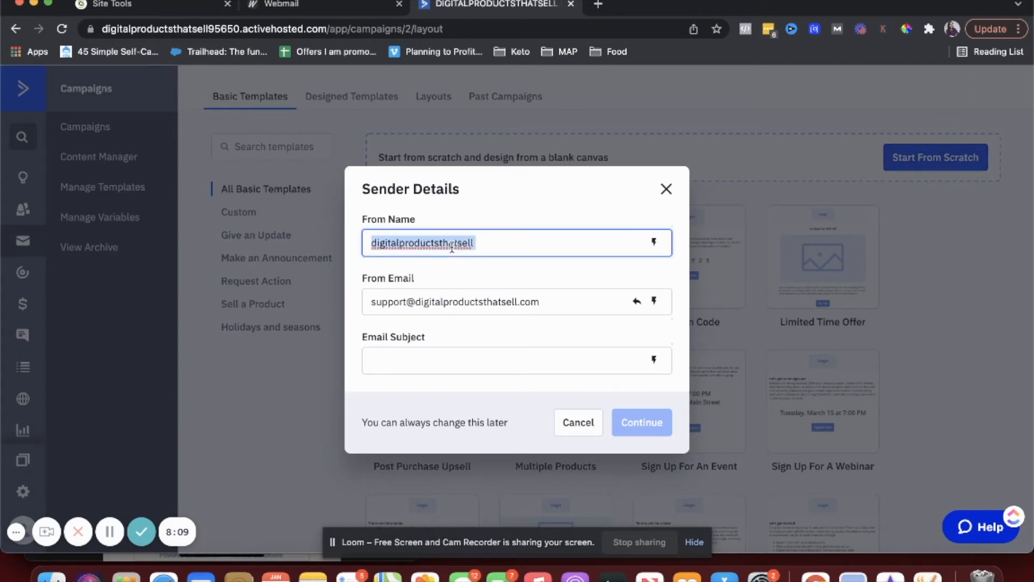
text(Shweta @ D)
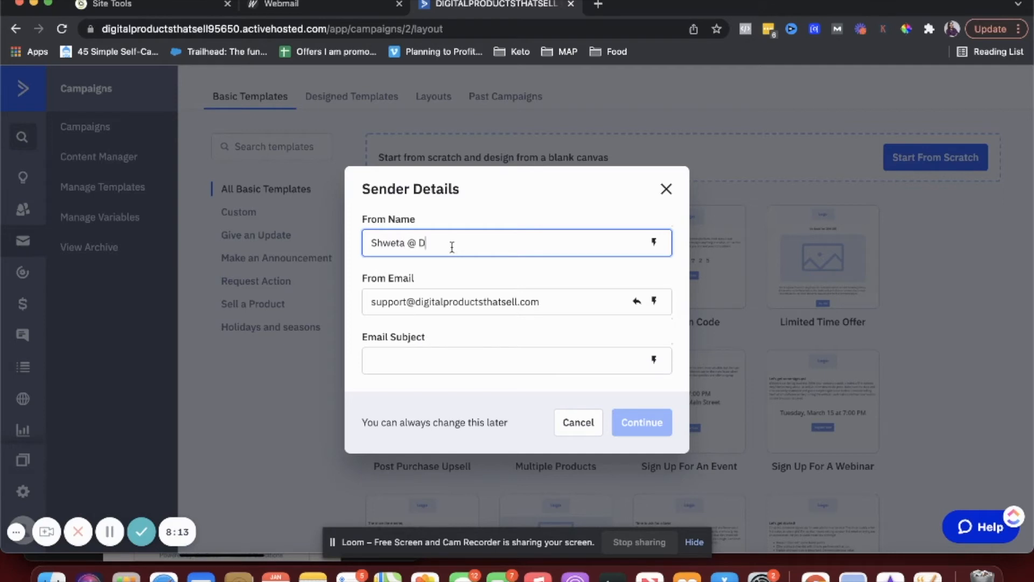
text(igital Products That Sell)
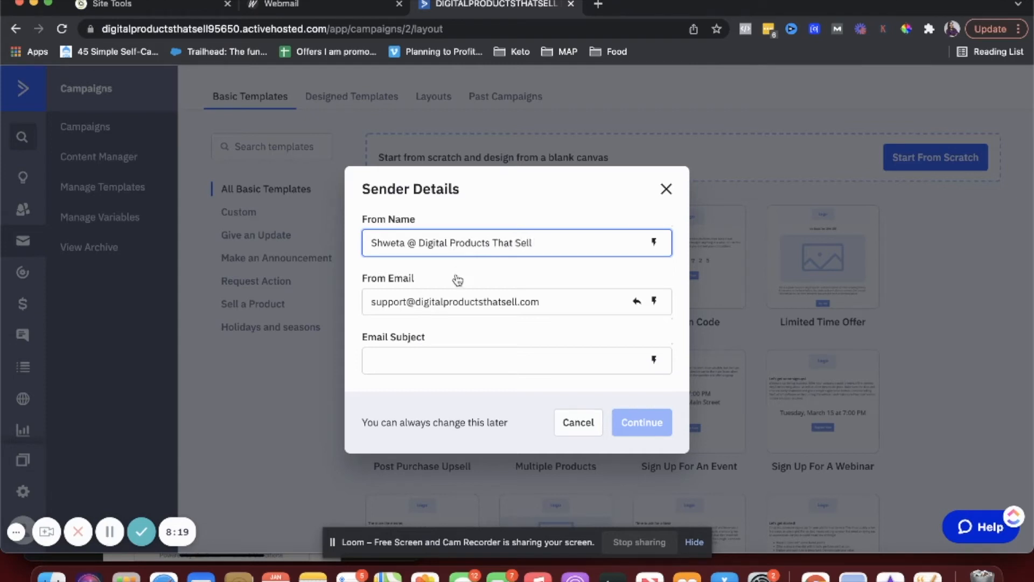
click(466, 310)
click(448, 354)
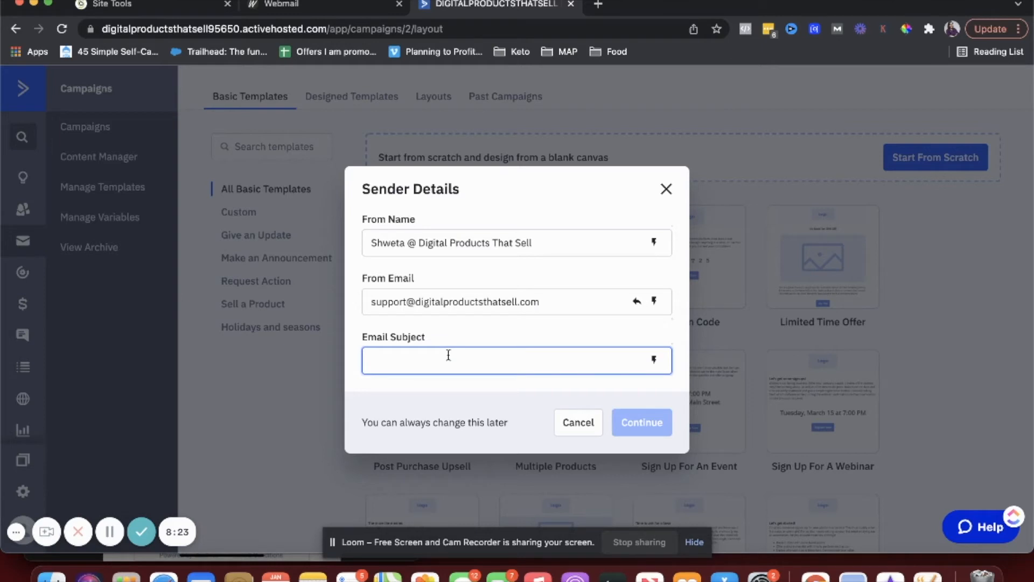
text(You signed up!)
click(629, 427)
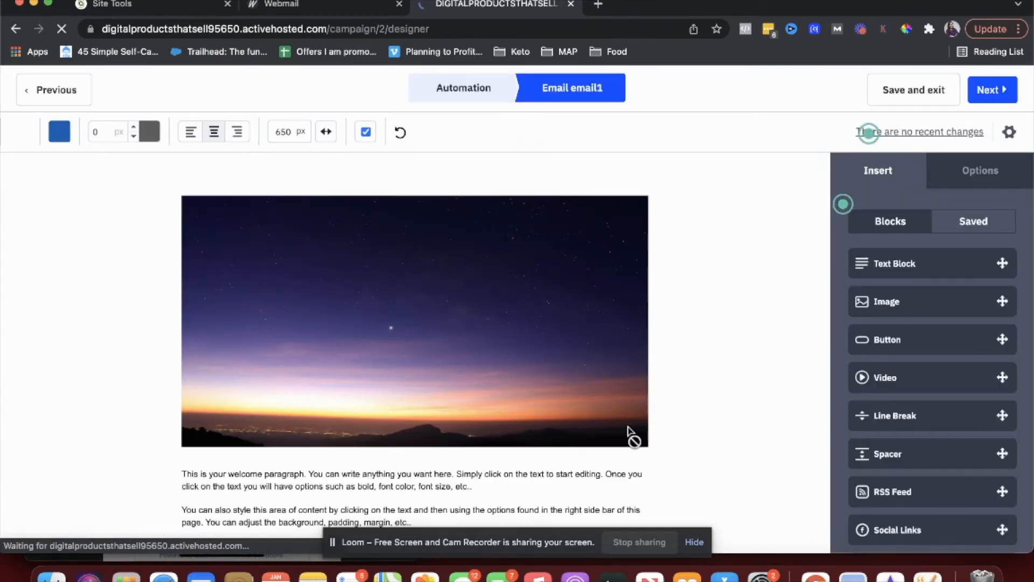
- Delete the header image block from email1
scroll(476, 346, down, 3)
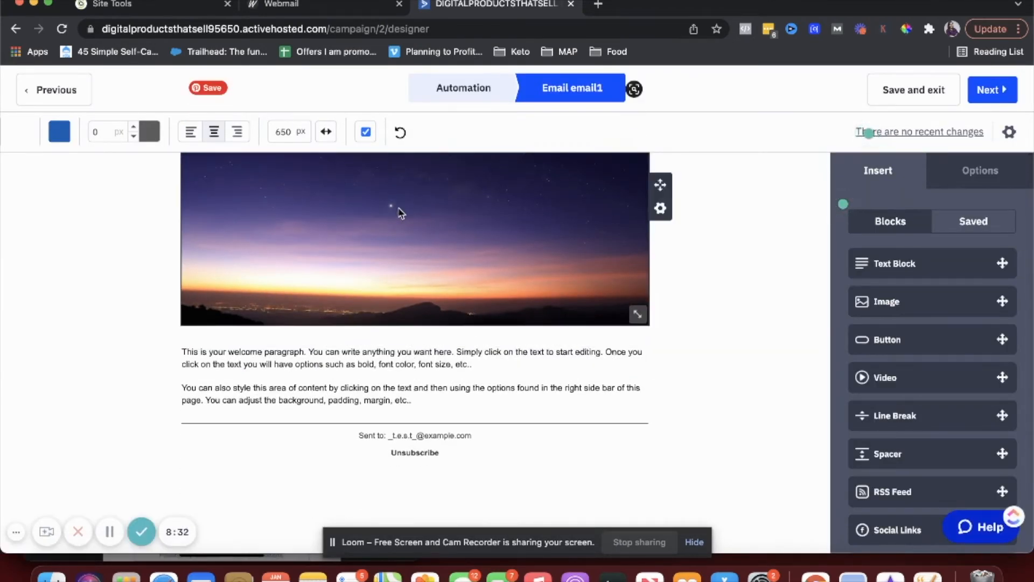
scroll(399, 208, up, 2)
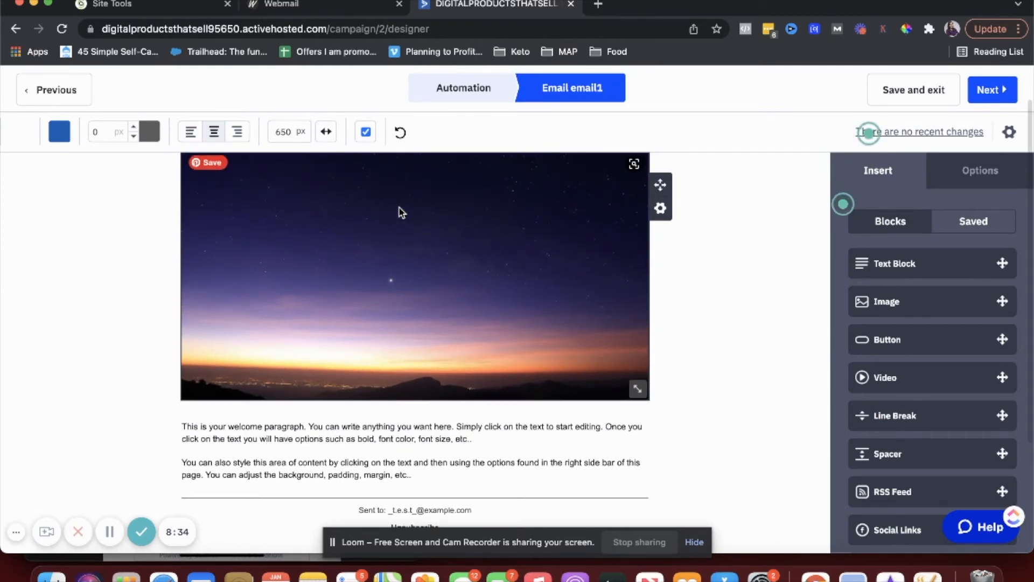
scroll(399, 208, down, 2)
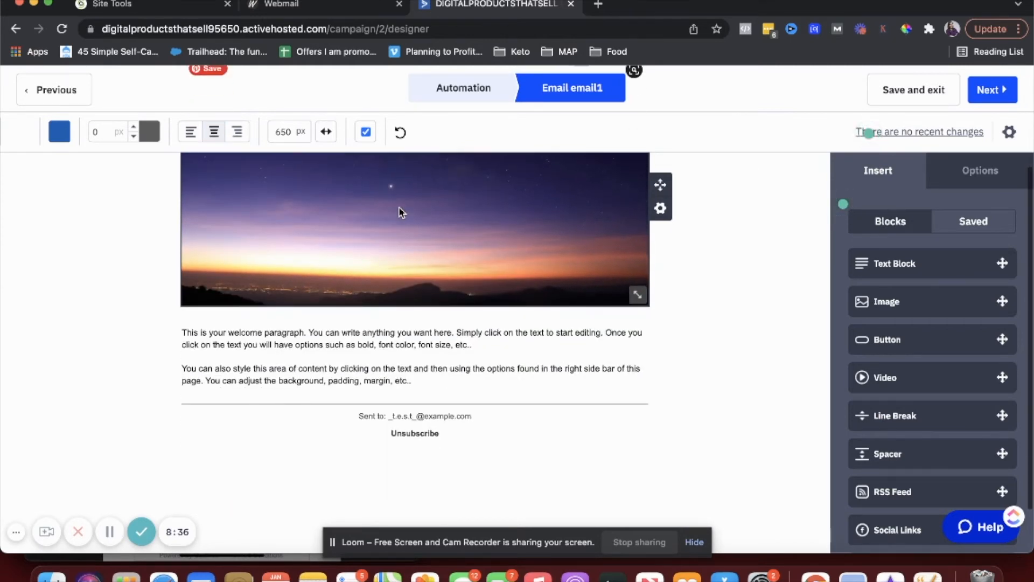
click(355, 348)
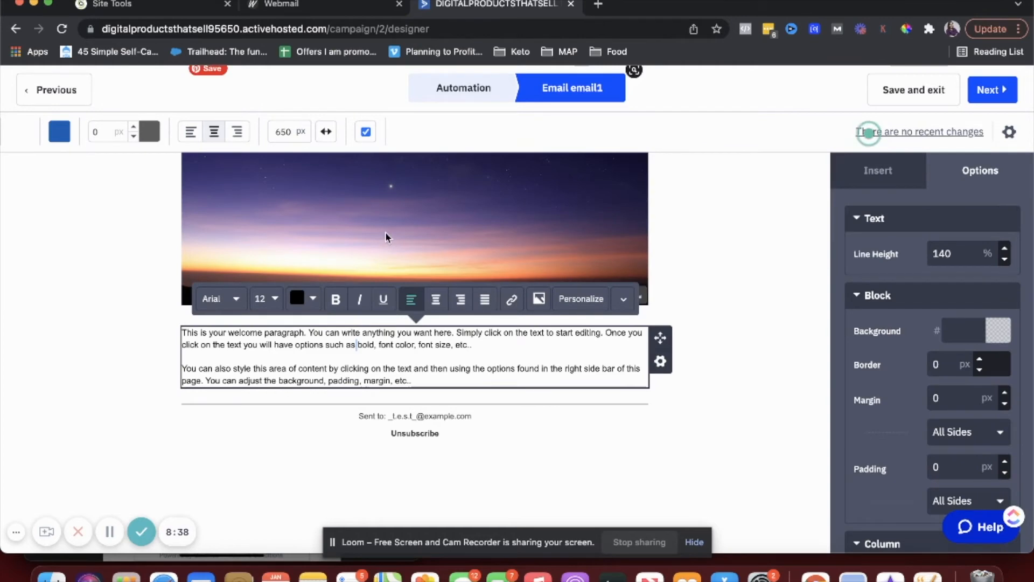
click(385, 233)
scroll(613, 195, up, 1)
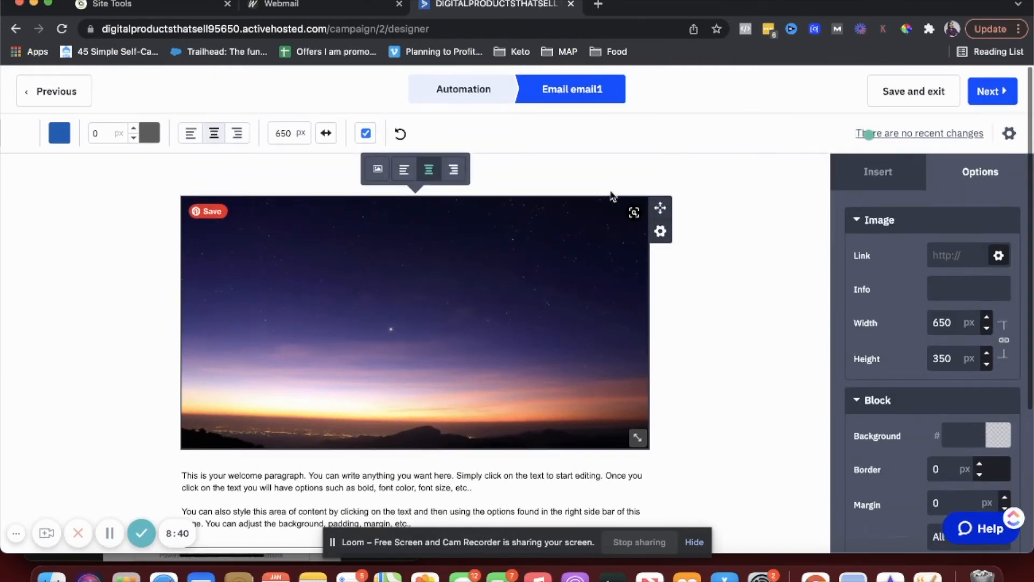
click(657, 232)
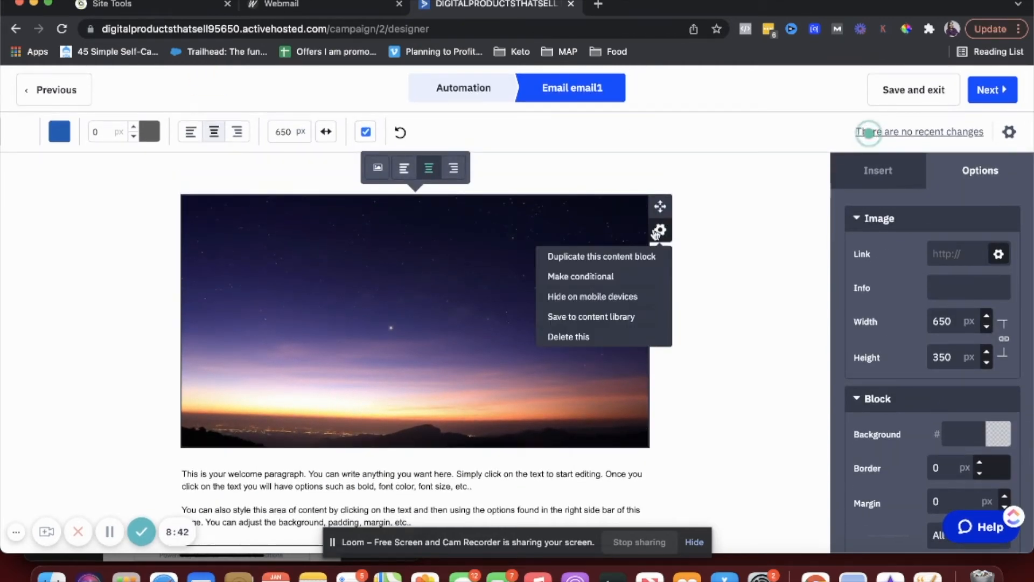
click(598, 338)
click(634, 343)
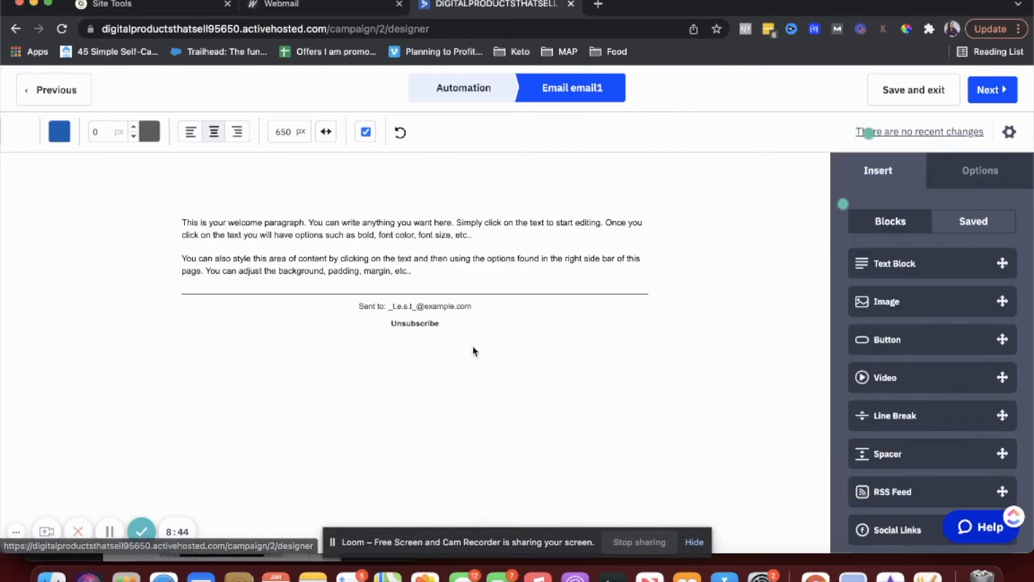
- Add a new image block at the top, above the welcome paragraph
click(334, 207)
click(323, 237)
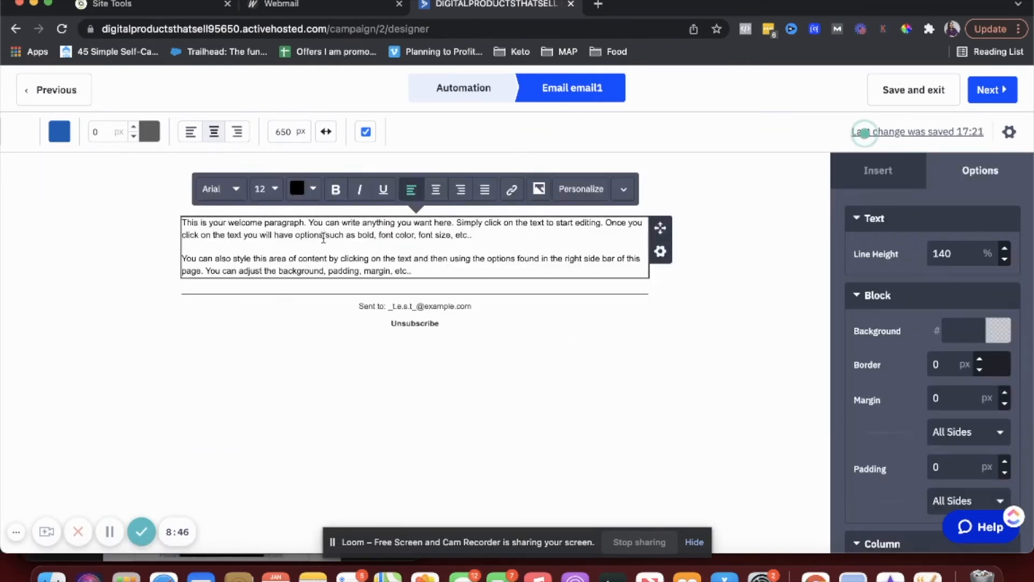
click(305, 347)
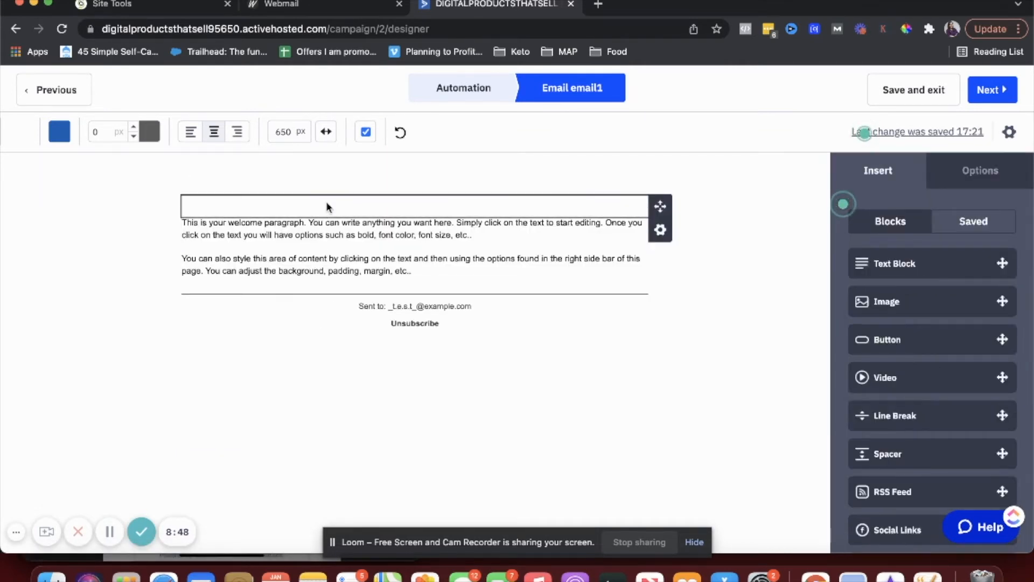
drag(891, 302, 392, 227)
click(888, 300)
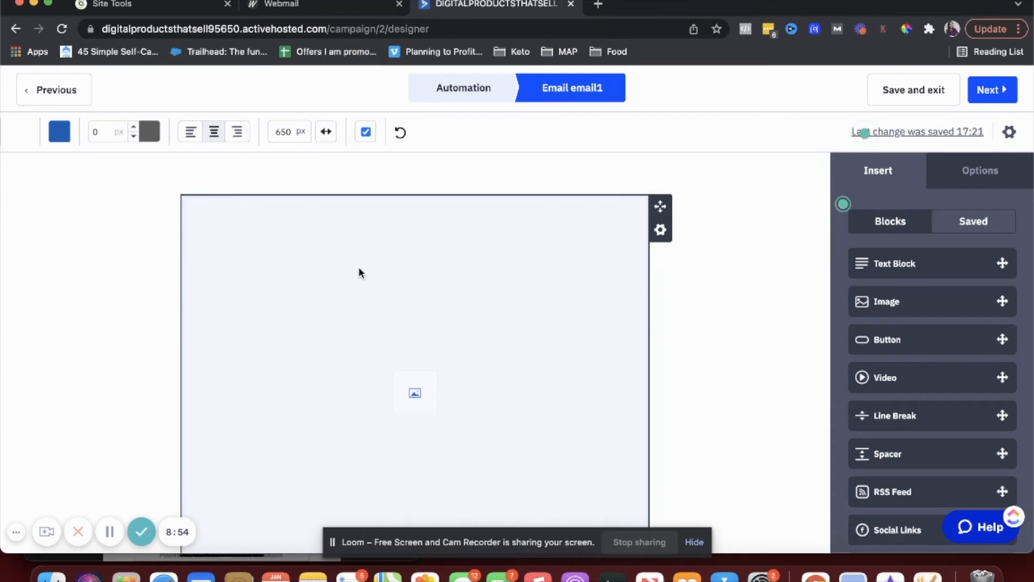
- Insert a 'Hey %FIRSTNAME%,' greeting line above the welcome paragraph
scroll(205, 244, down, 3)
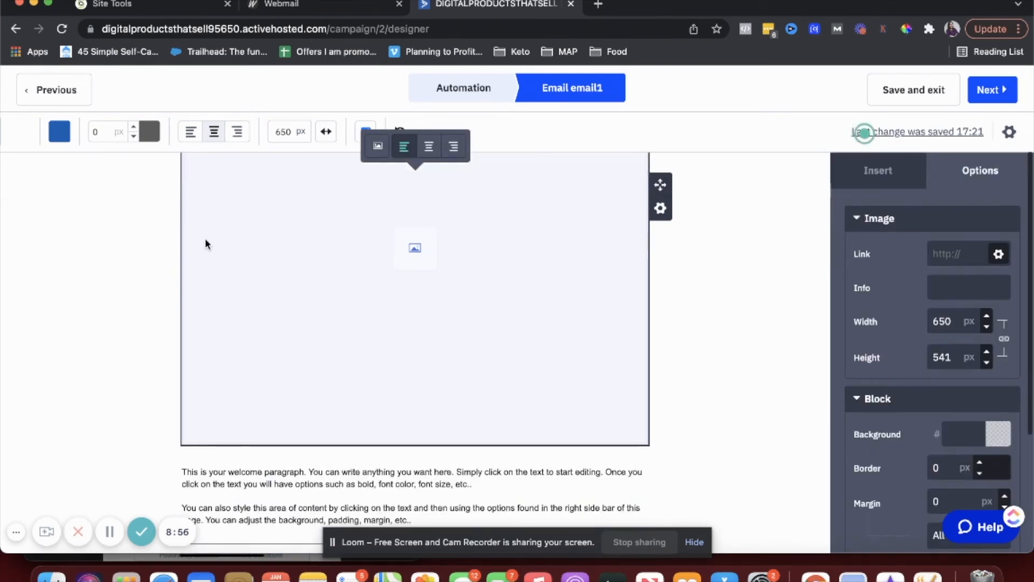
scroll(70, 296, down, 2)
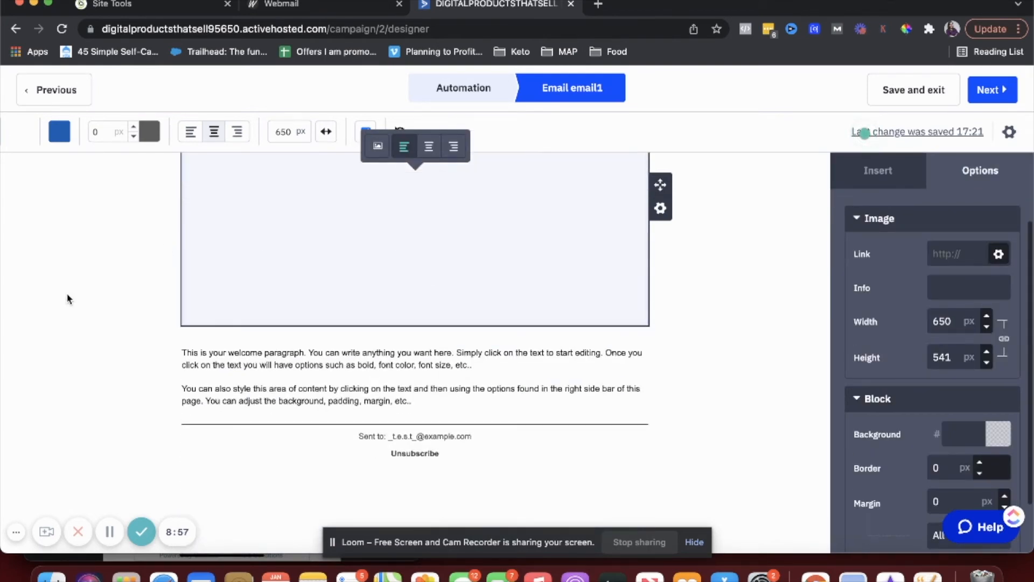
click(218, 359)
triple_click(219, 360)
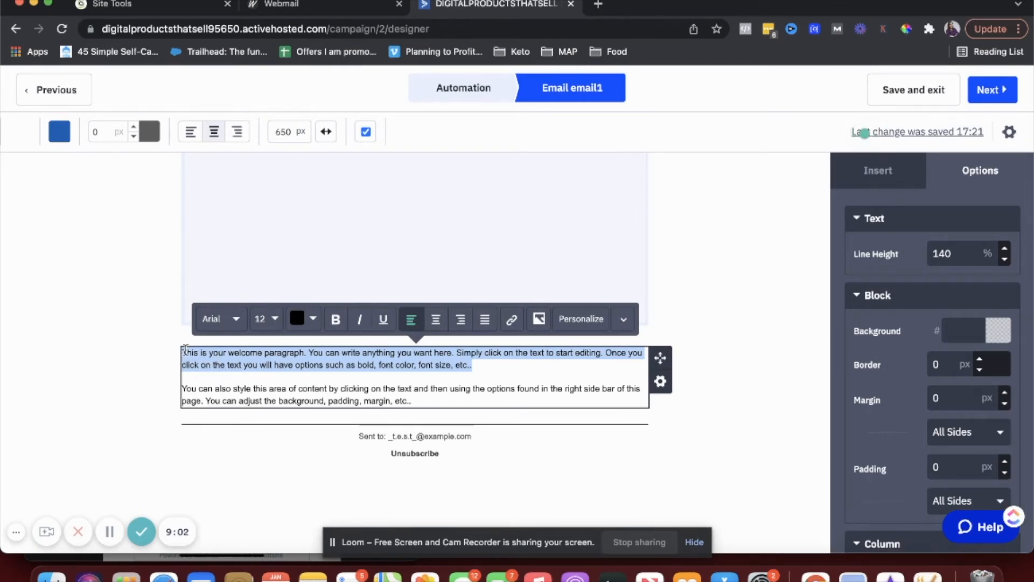
click(154, 380)
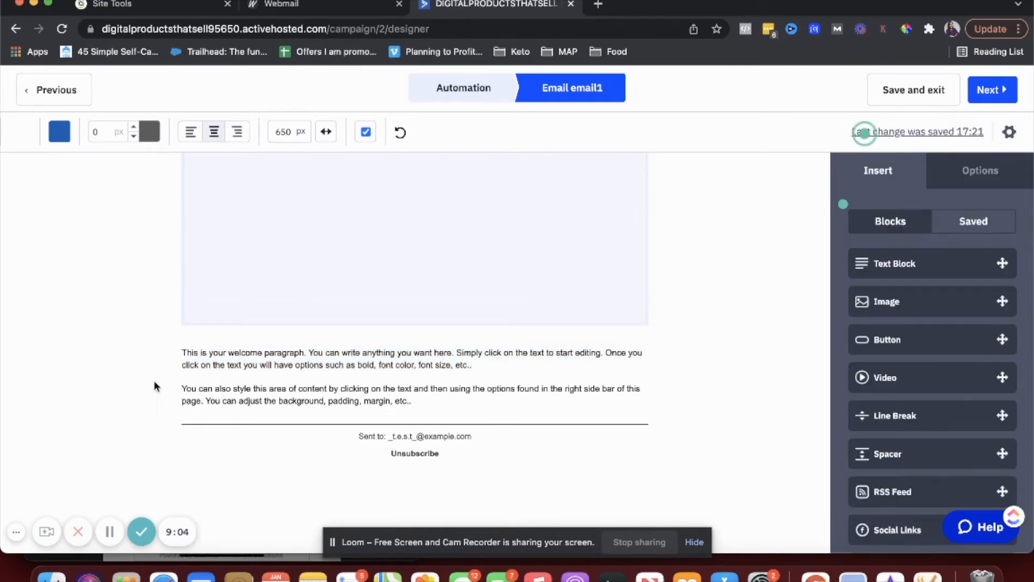
click(183, 350)
key(Return)
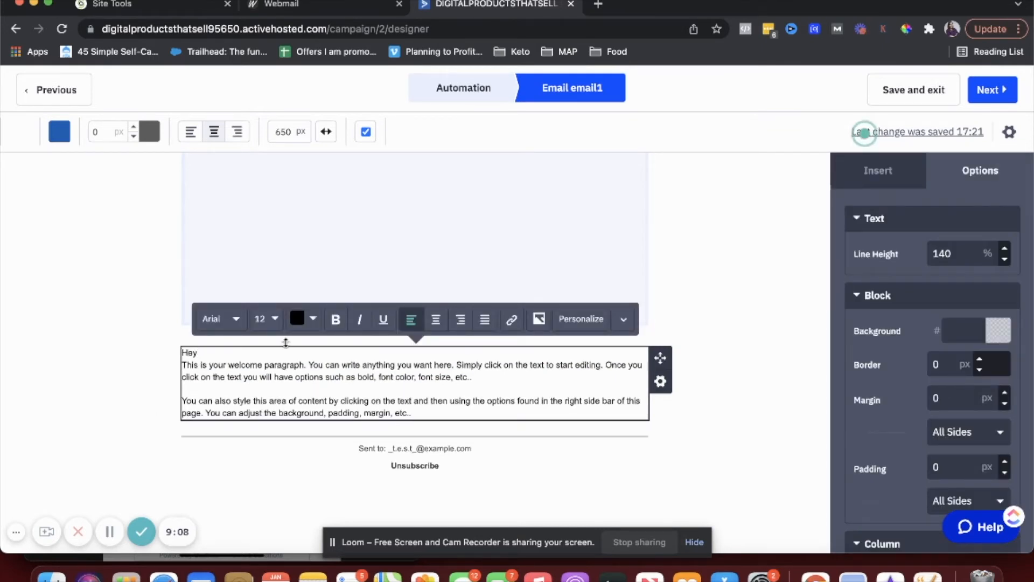
click(586, 322)
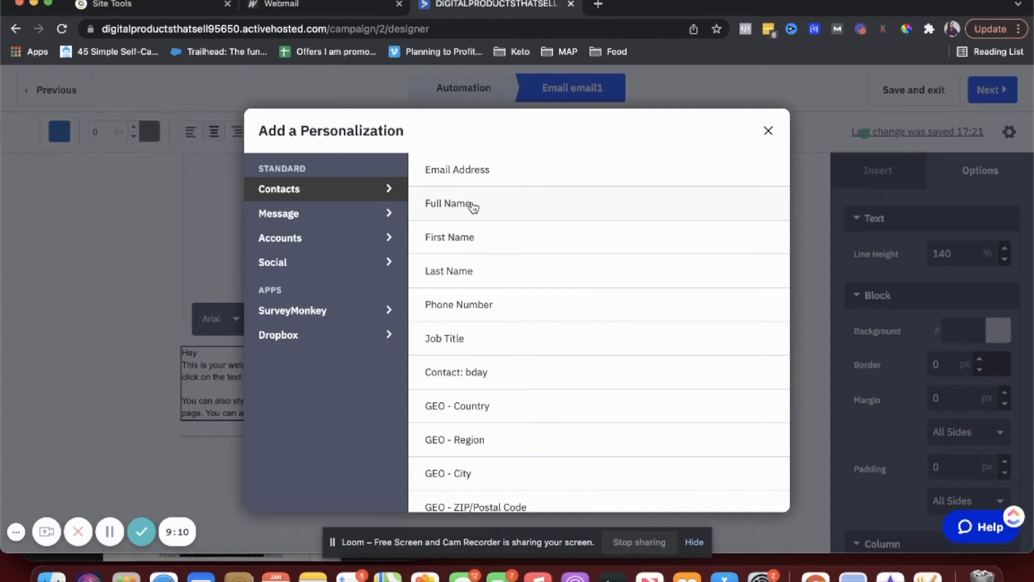
click(467, 236)
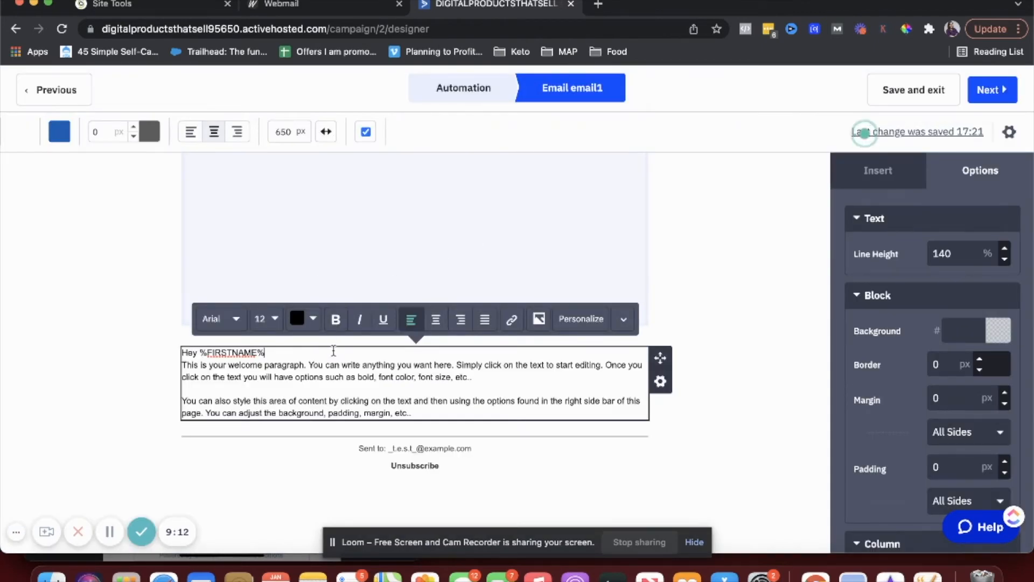
key(Return)
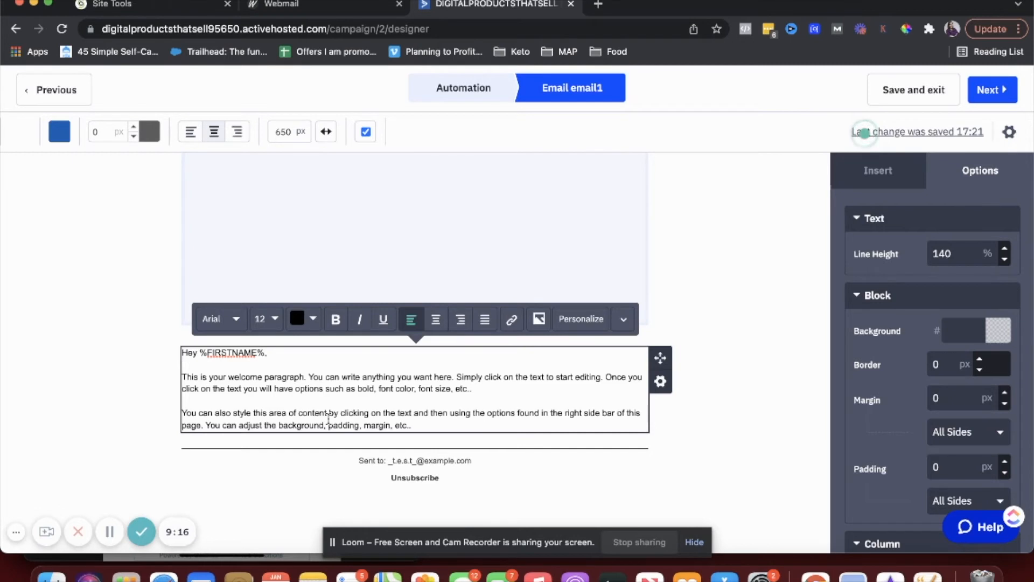
scroll(328, 419, down, 2)
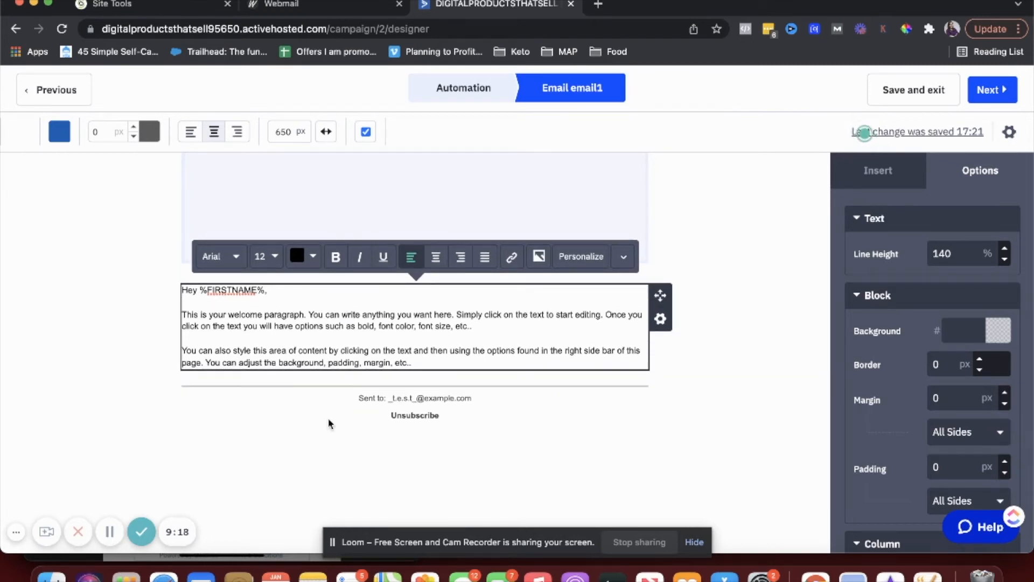
- Add an empty line after the last paragraph and finish editing the text block
click(436, 361)
key(Return)
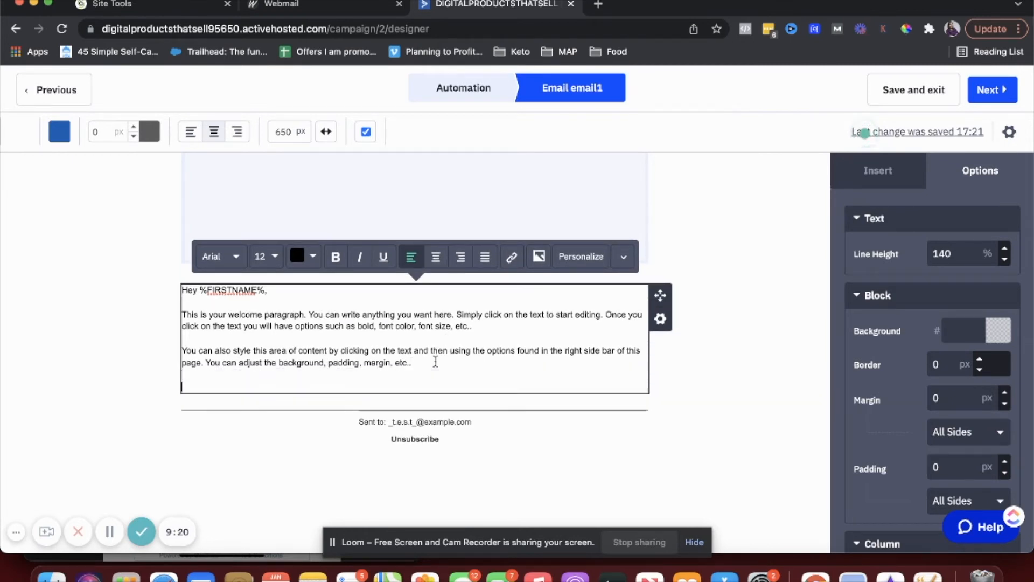
click(127, 340)
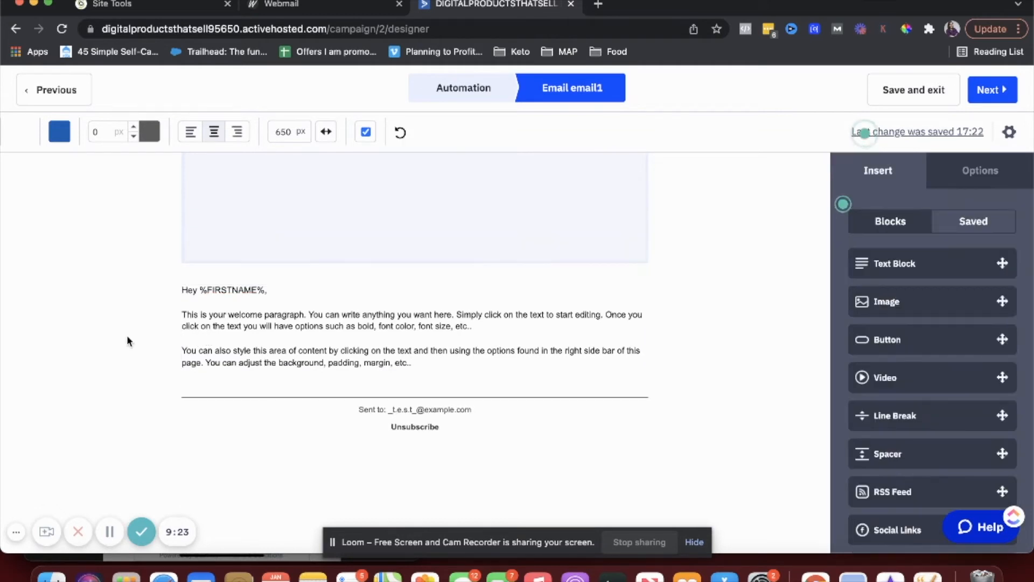
click(966, 225)
click(883, 223)
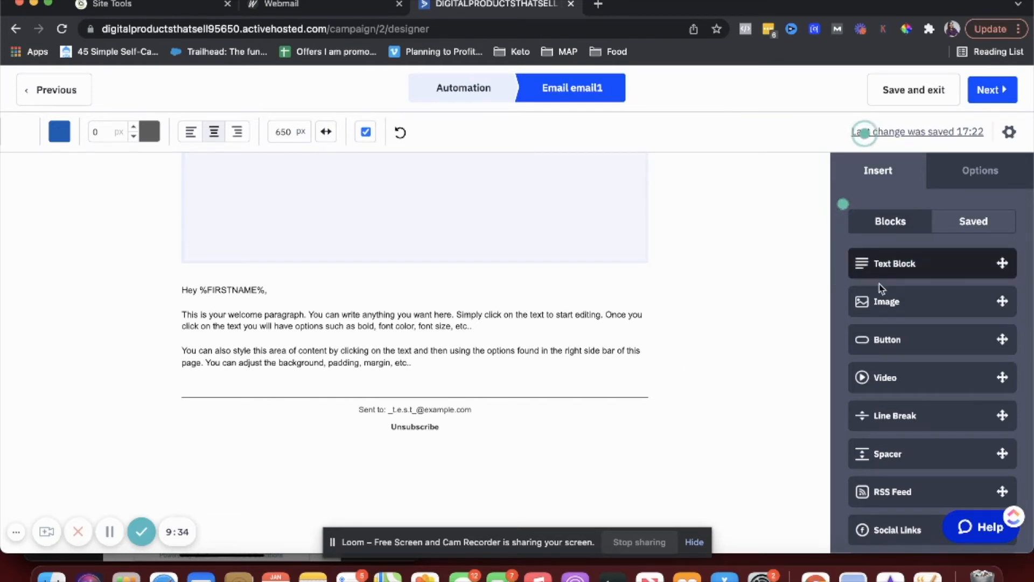
- Add an image block below the welcome text with a 'Thank you,' sign-off and sender's name beside it
drag(879, 302, 444, 380)
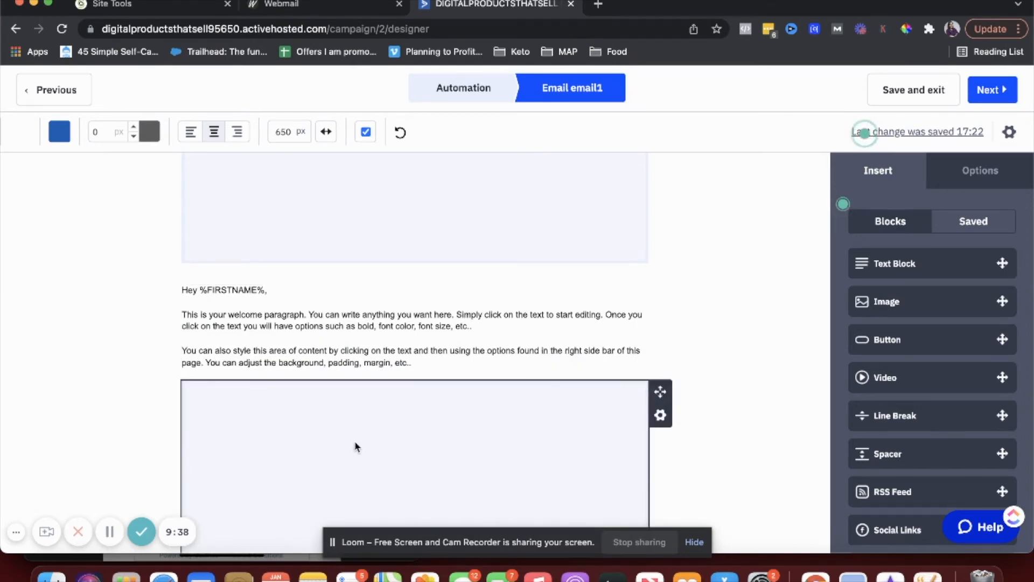
drag(883, 269, 577, 422)
scroll(466, 455, down, 2)
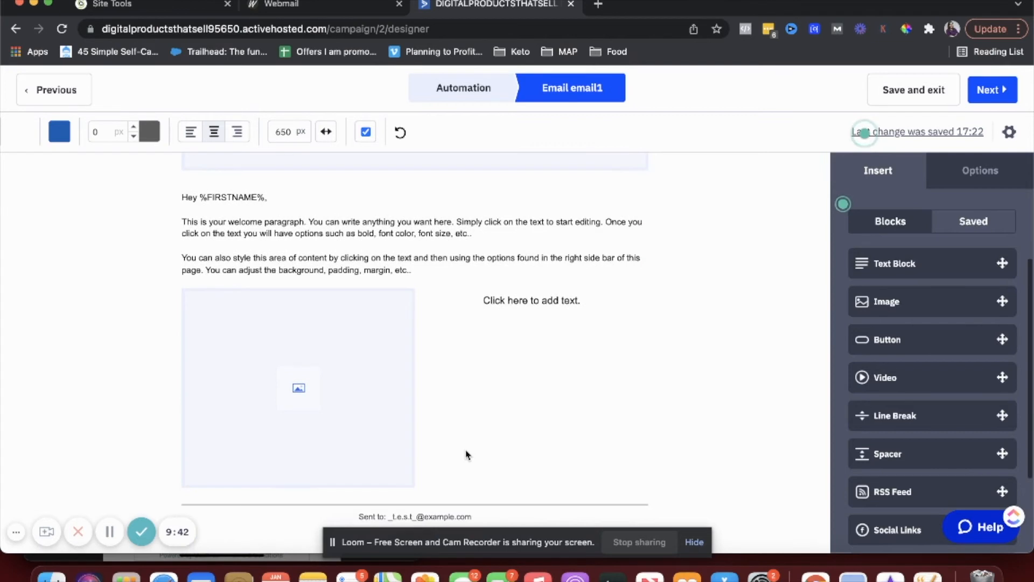
click(504, 301)
text(Thaqnk you,)
key(Return)
text(Shweryt)
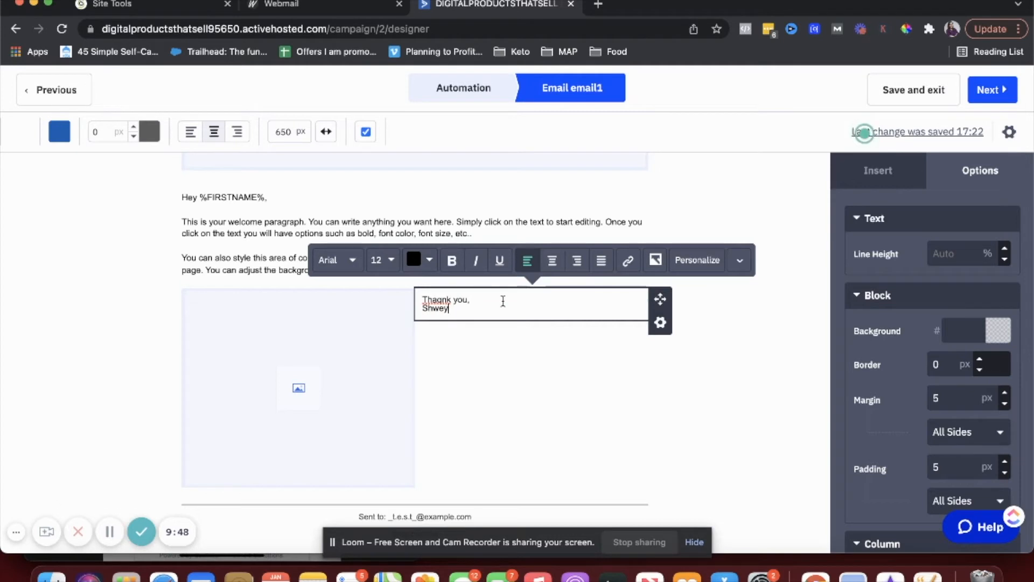
text(a)
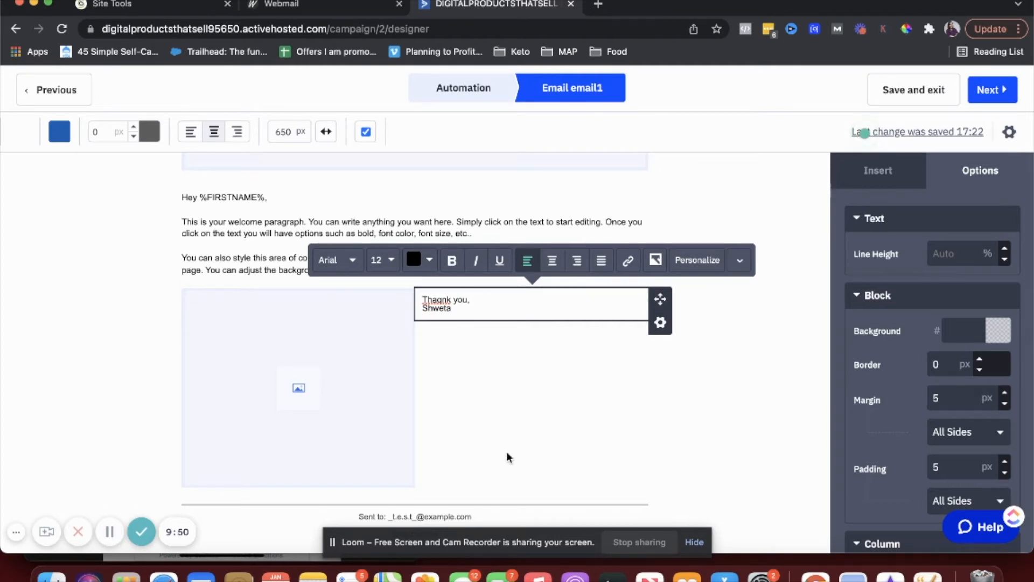
click(294, 365)
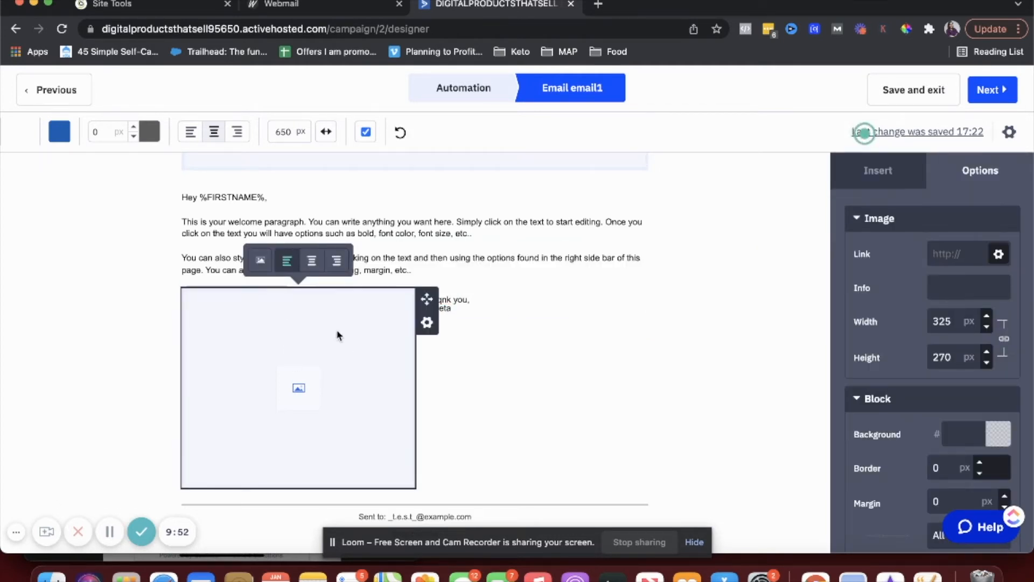
click(425, 324)
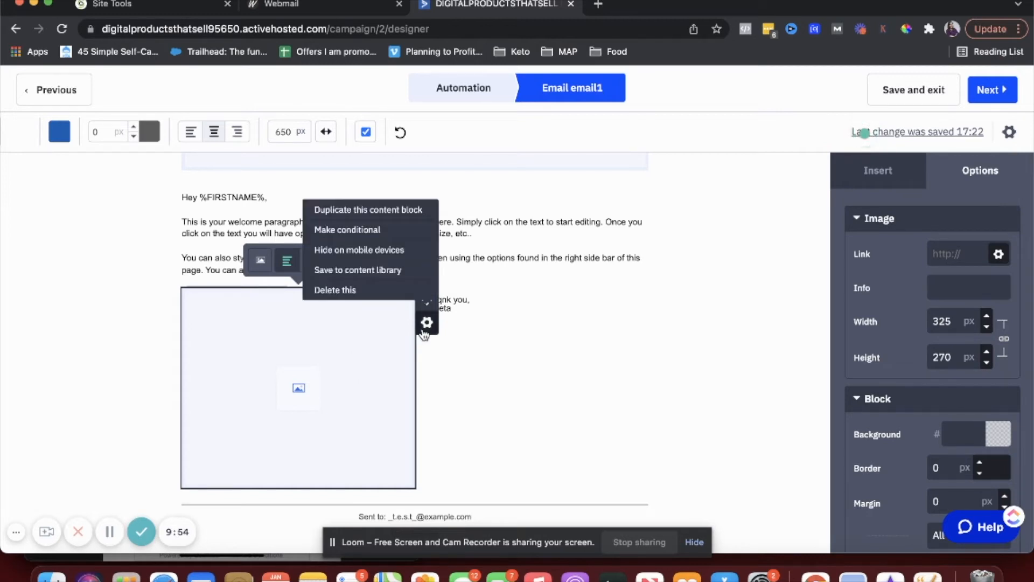
- Save the image and sign-off blocks to the content library as 'signature image' and 'signature text'
click(379, 271)
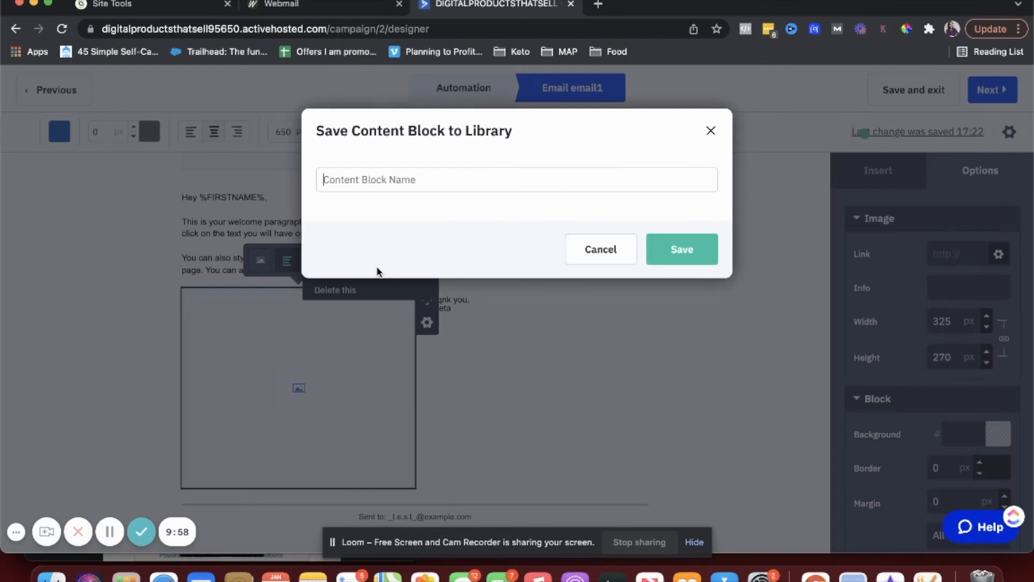
text(signature image)
click(680, 245)
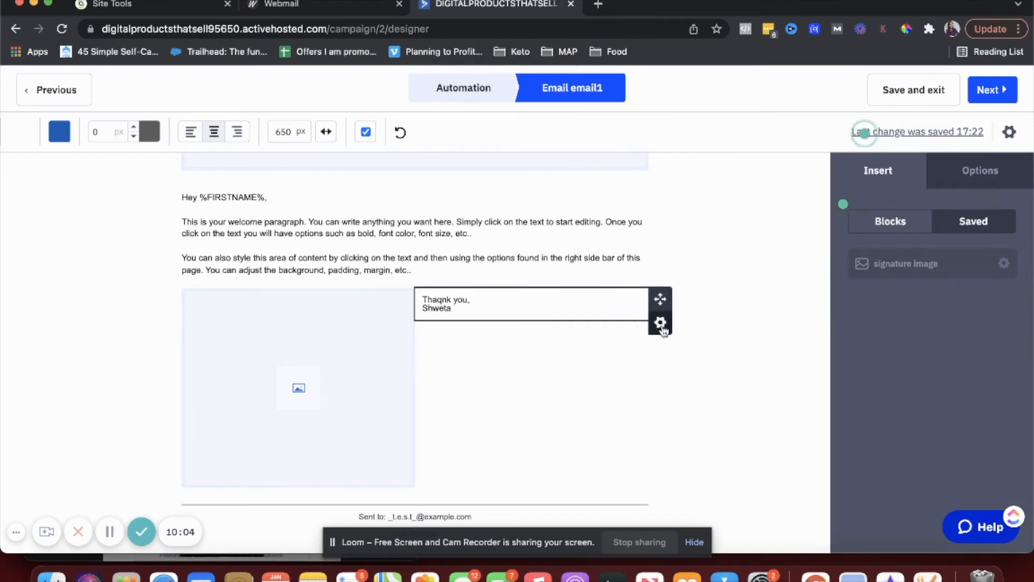
click(660, 323)
click(615, 276)
text(signature text)
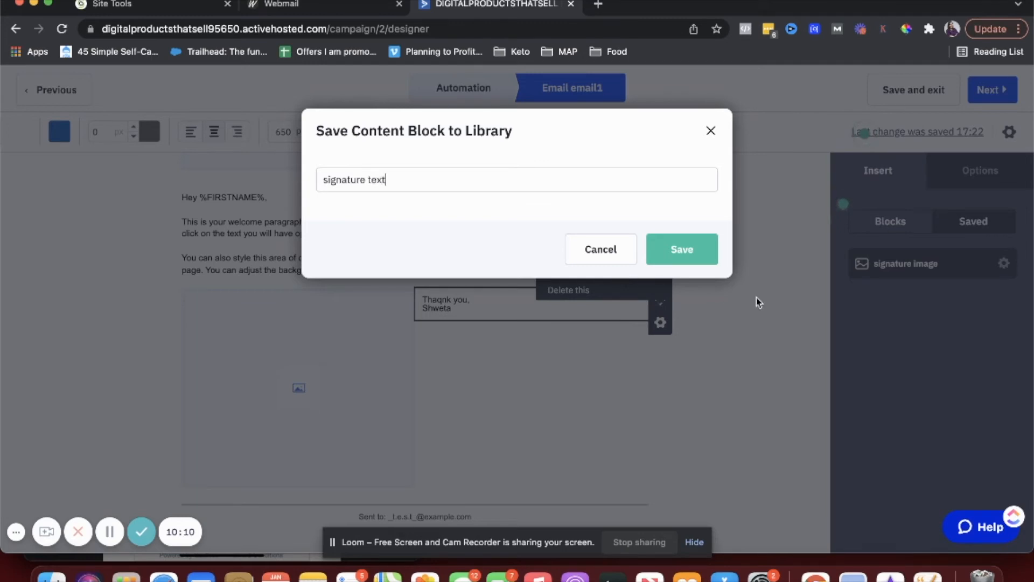
click(681, 253)
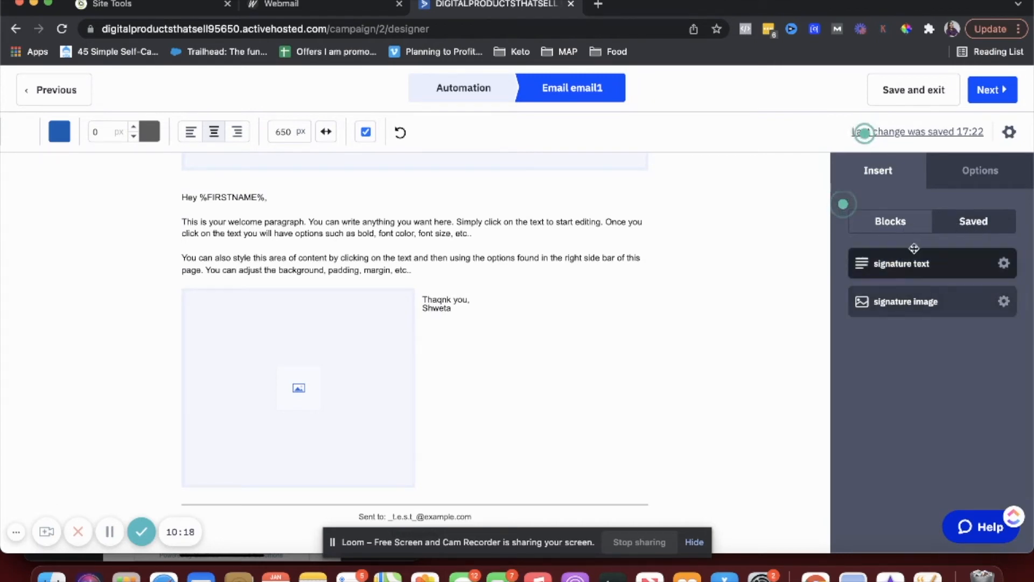
- Place the saved 'signature text' block beside the image and review the email
mouse_move(910, 263)
mouse_down()
mouse_move(589, 265)
mouse_move(377, 324)
mouse_move(452, 322)
mouse_up()
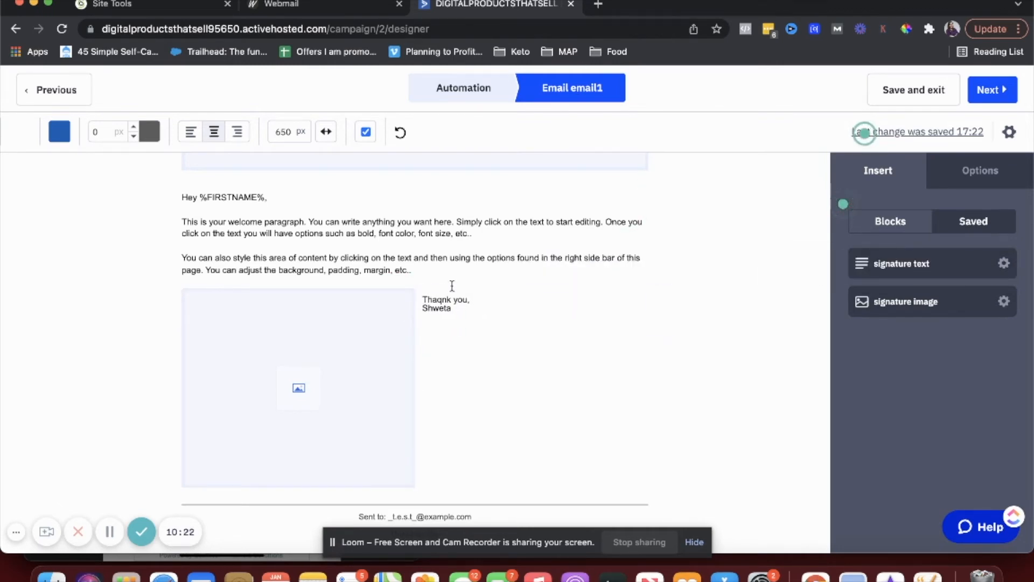
scroll(380, 366, up, 6)
scroll(380, 367, up, 2)
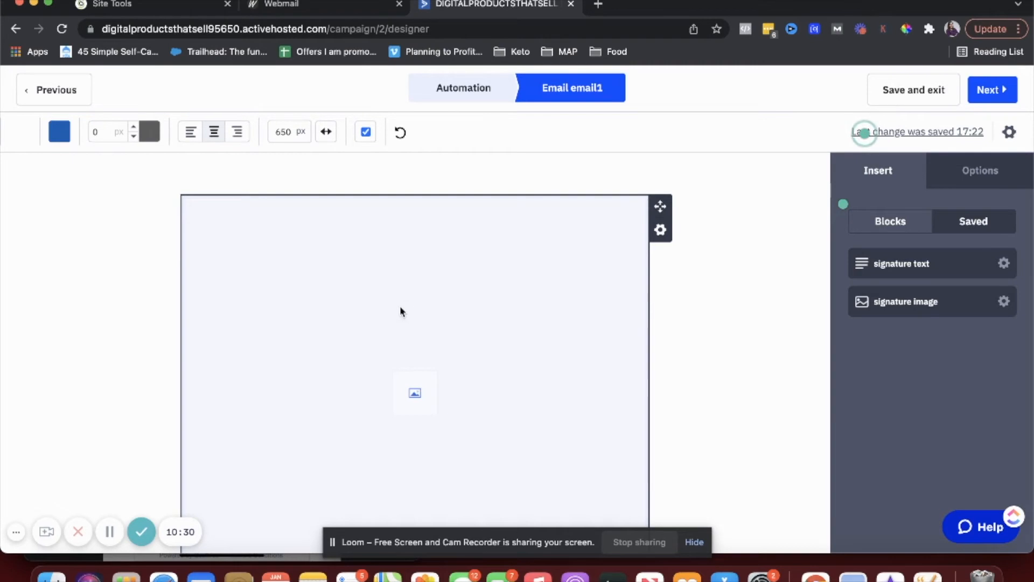
scroll(423, 341, down, 6)
scroll(423, 343, down, 3)
scroll(498, 337, down, 2)
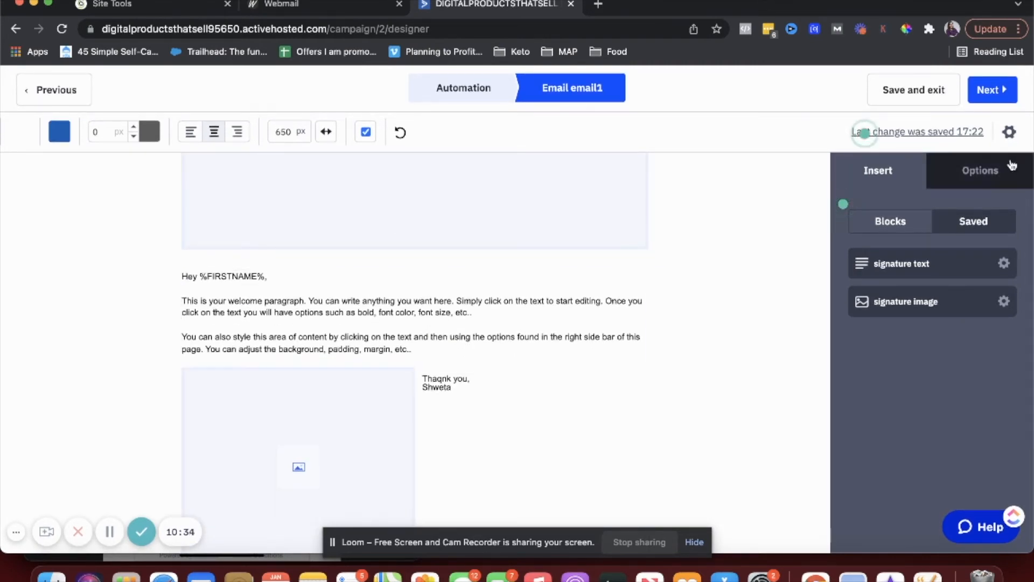
- Save email1 and confirm it as the automation's email send
click(922, 94)
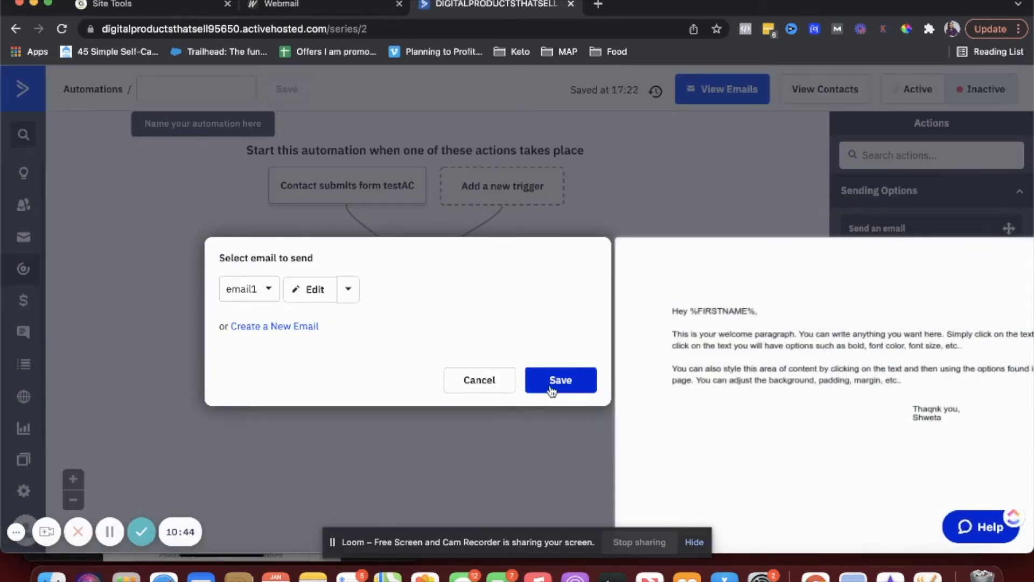
click(551, 387)
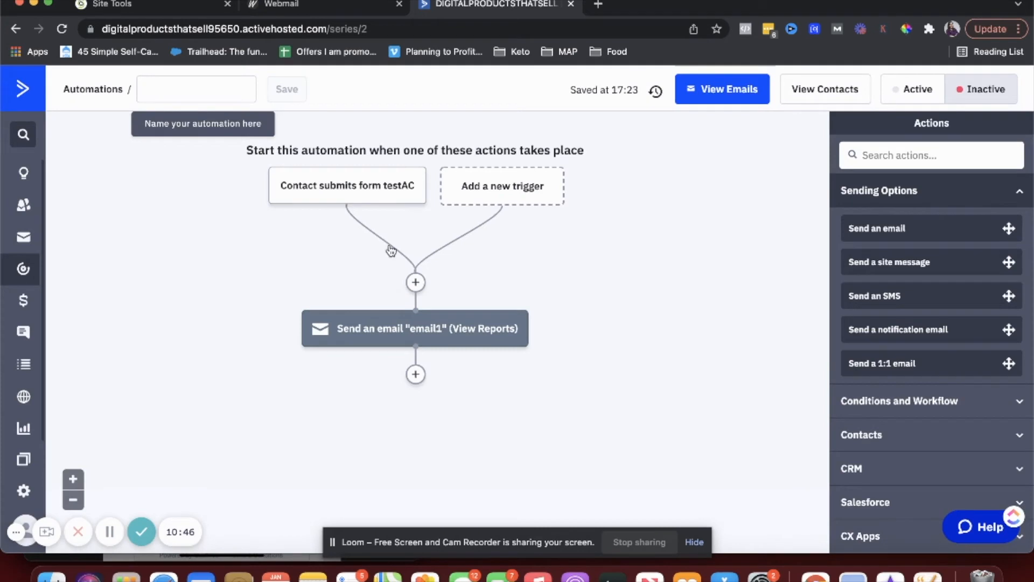
scroll(233, 298, down, 1)
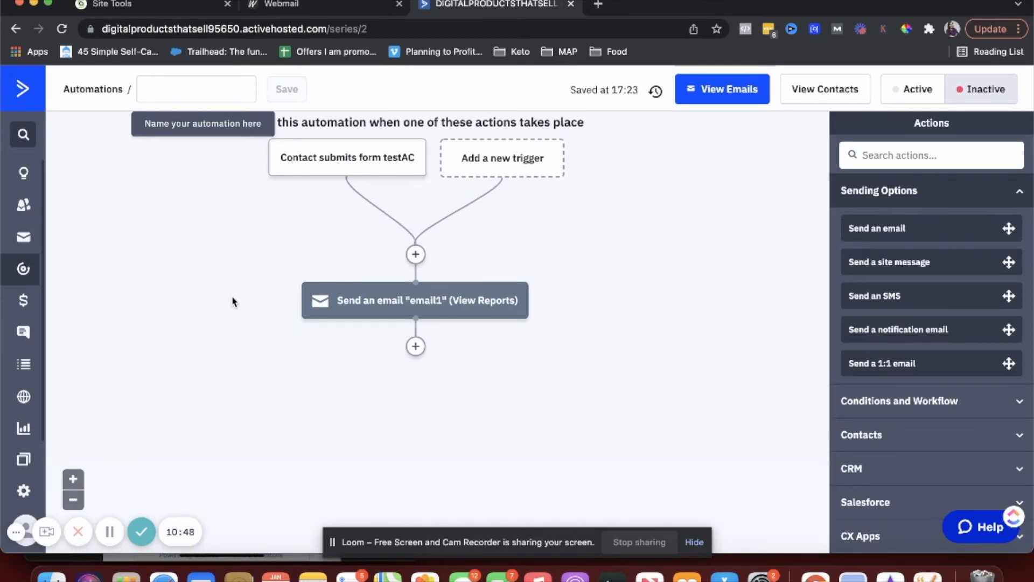
- Add a 'Wait for' 1 day step after the email1 send
click(415, 346)
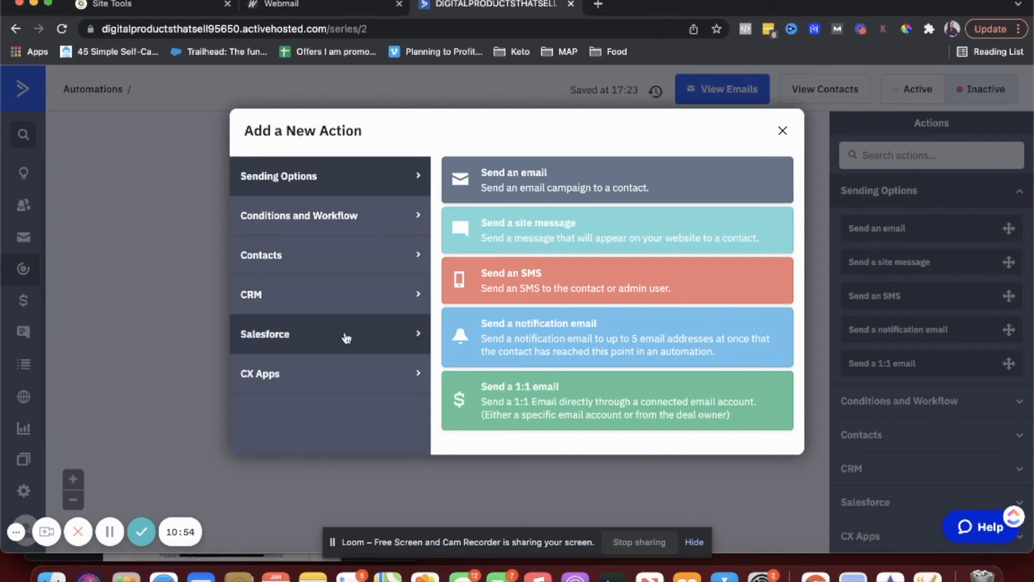
click(348, 216)
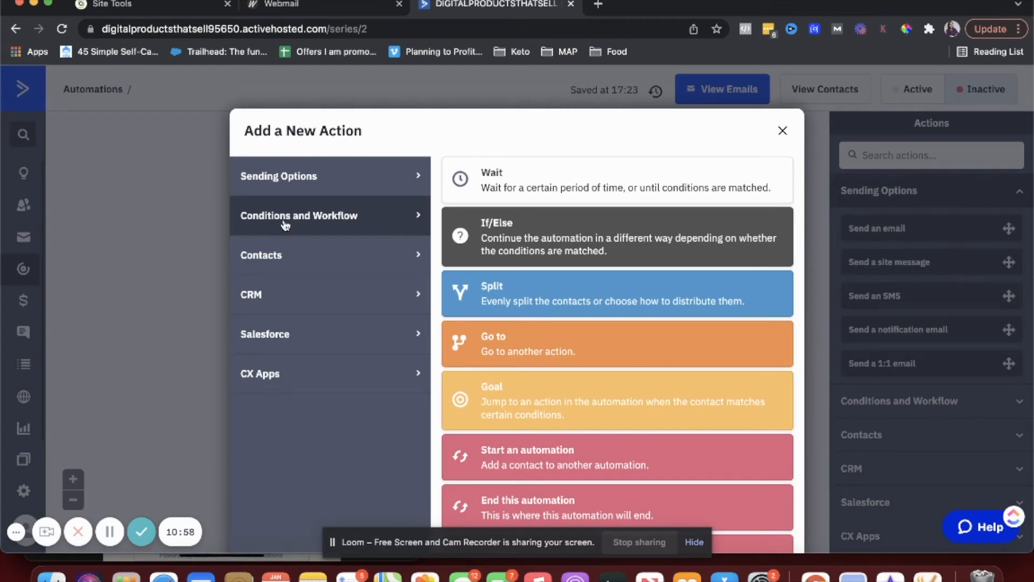
click(783, 130)
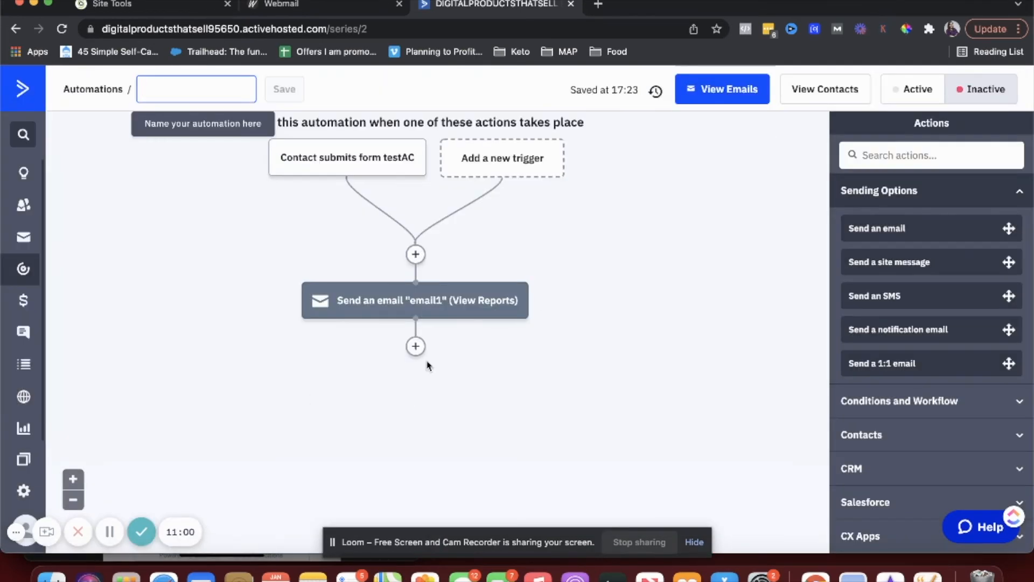
click(420, 352)
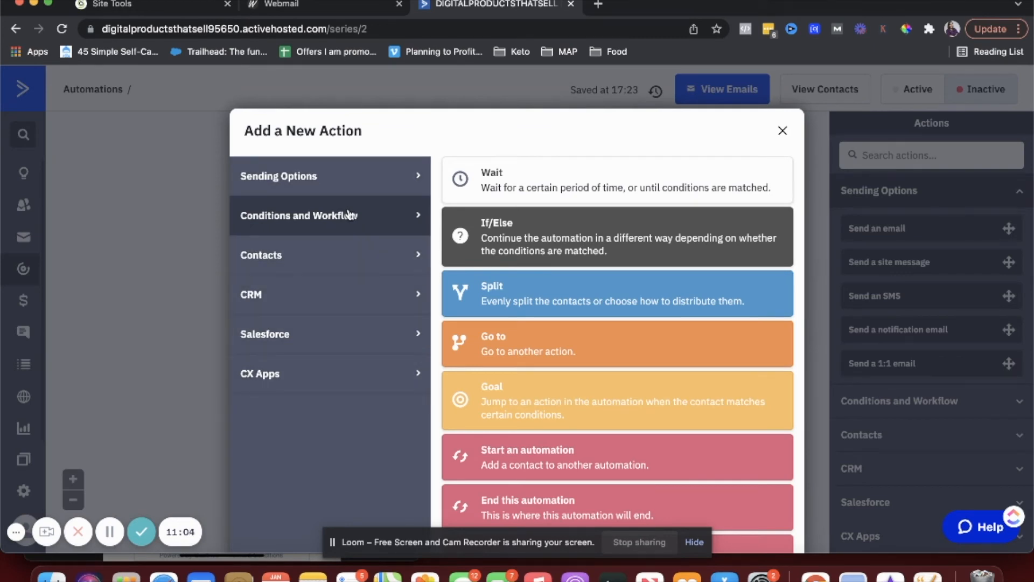
click(494, 188)
click(267, 338)
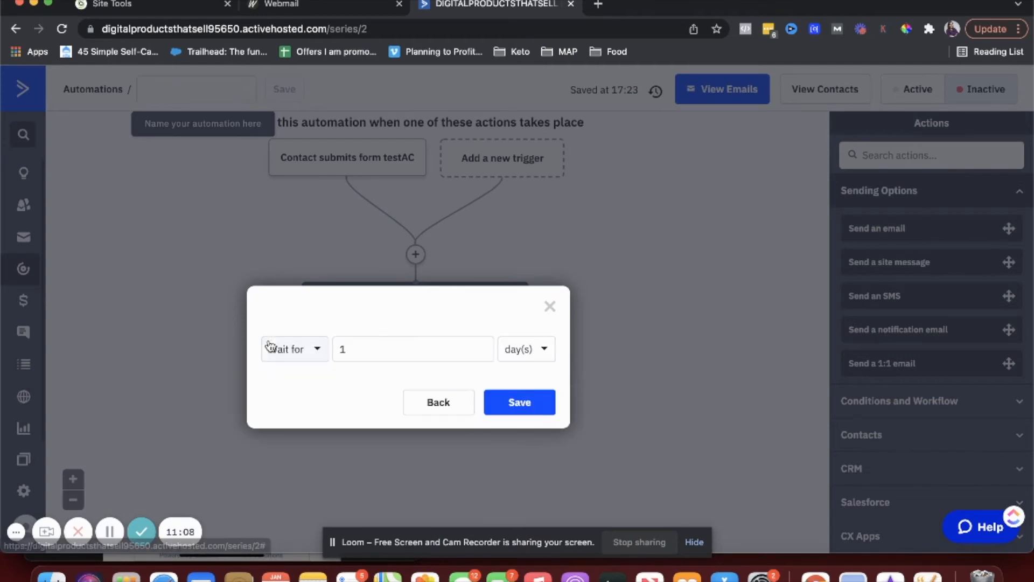
click(521, 414)
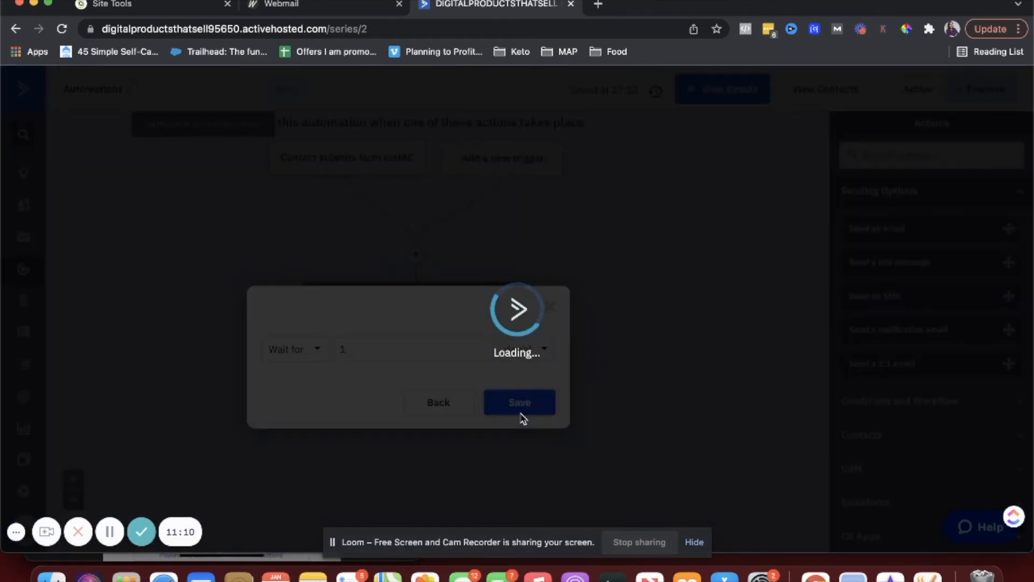
scroll(522, 419, down, 2)
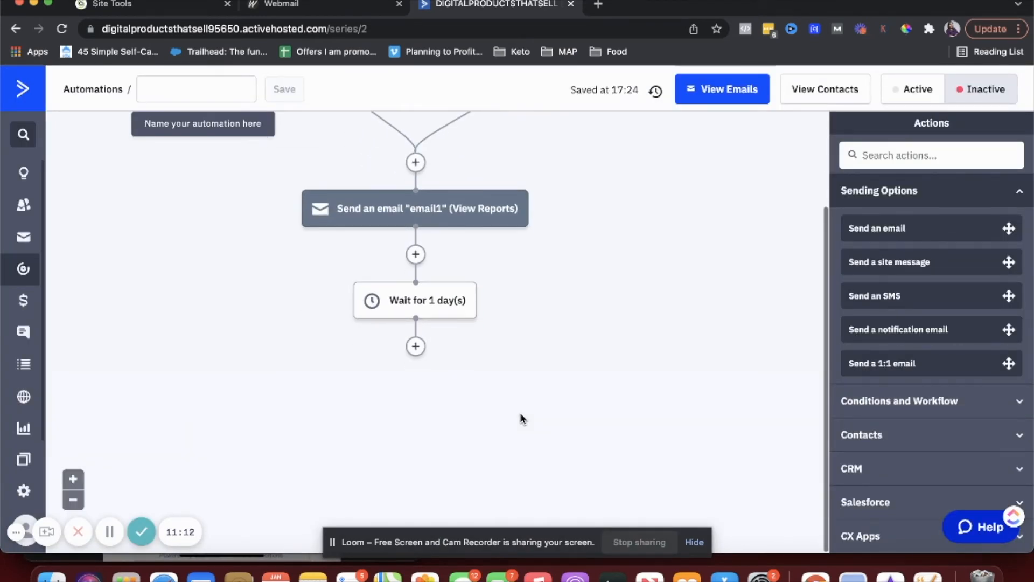
click(416, 347)
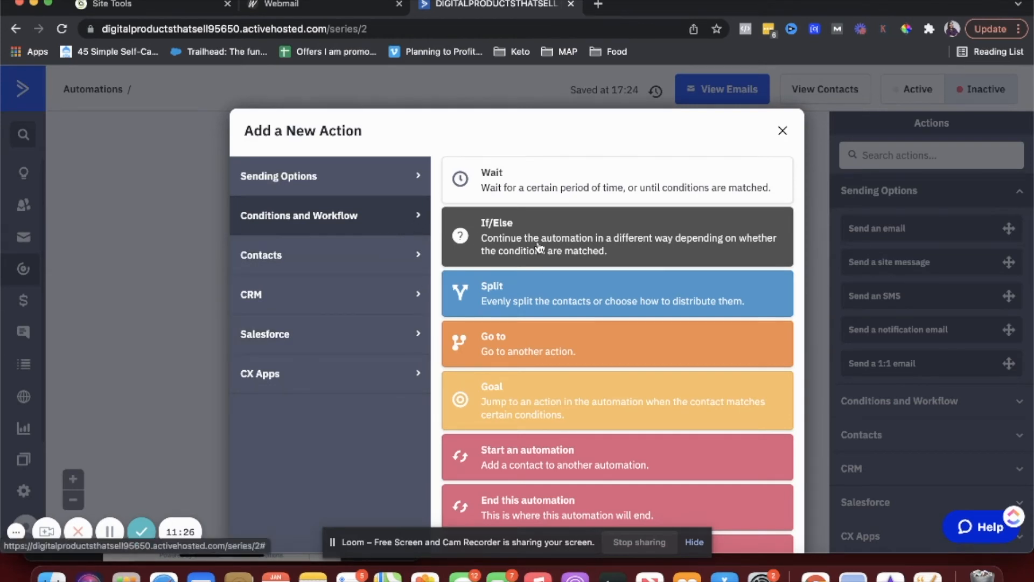
- Add an If/Else condition 'Actions > Has opened > email1' after the 1-day wait
click(493, 248)
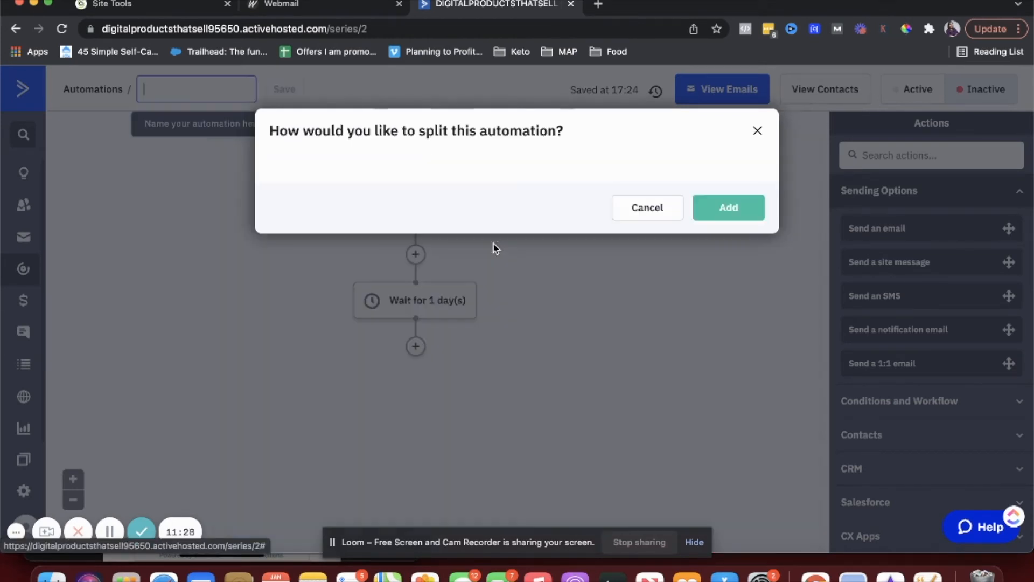
click(384, 196)
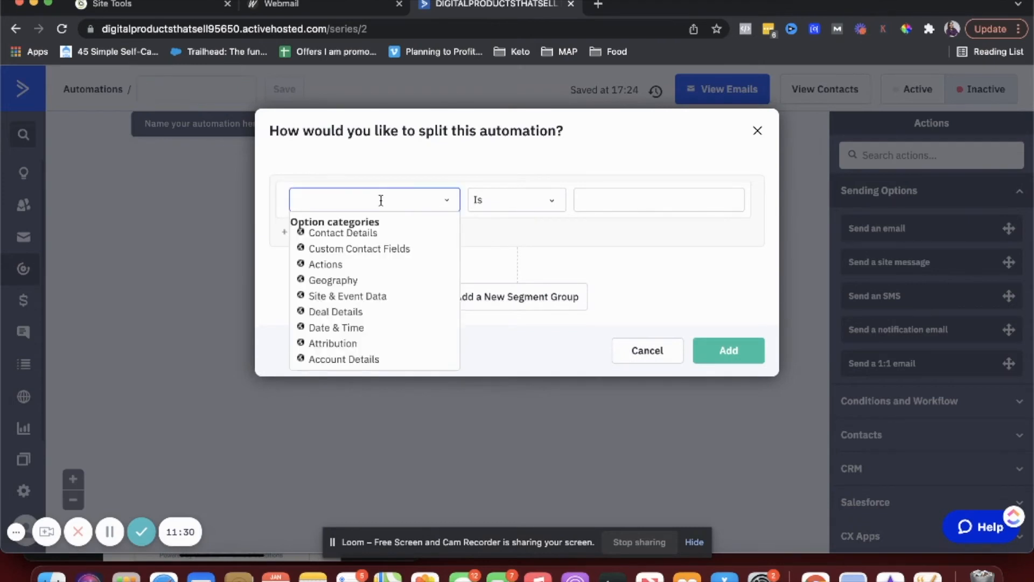
click(305, 249)
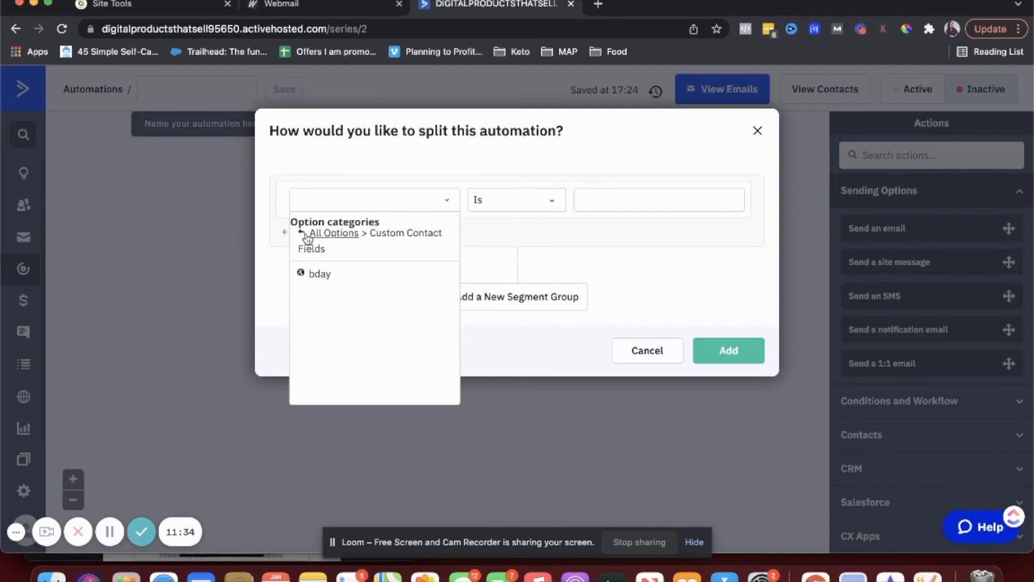
click(303, 232)
click(303, 264)
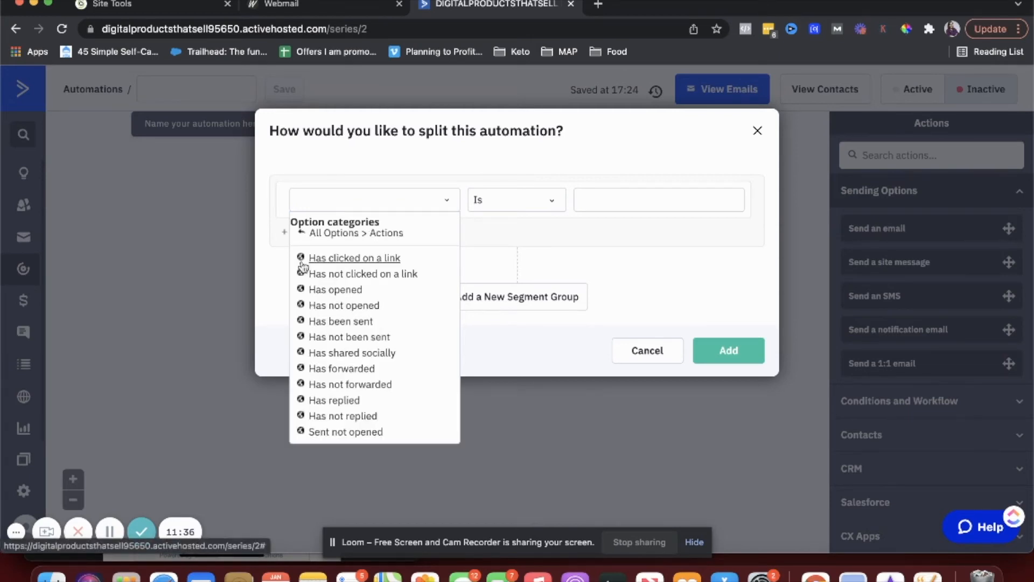
click(326, 286)
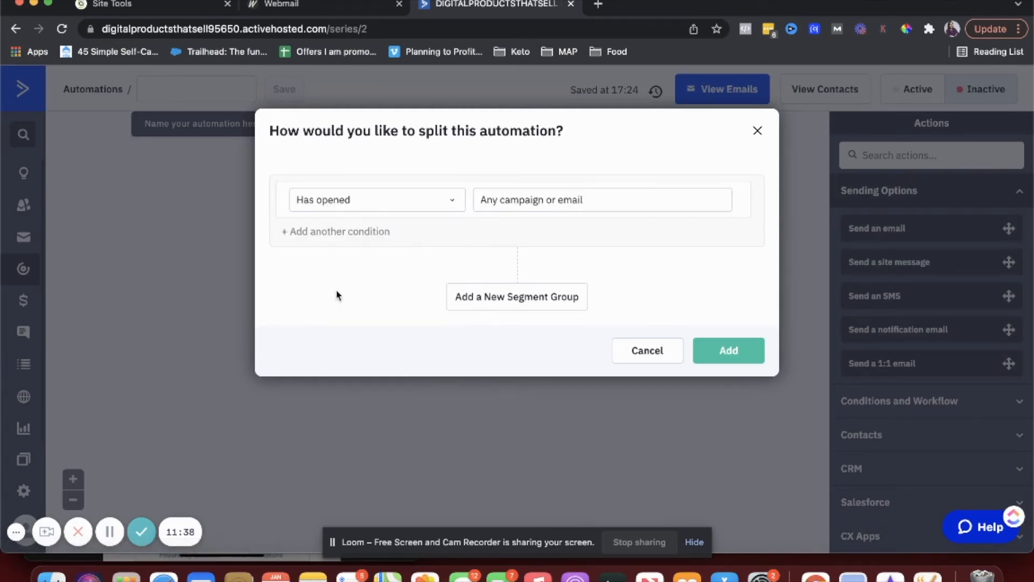
click(505, 202)
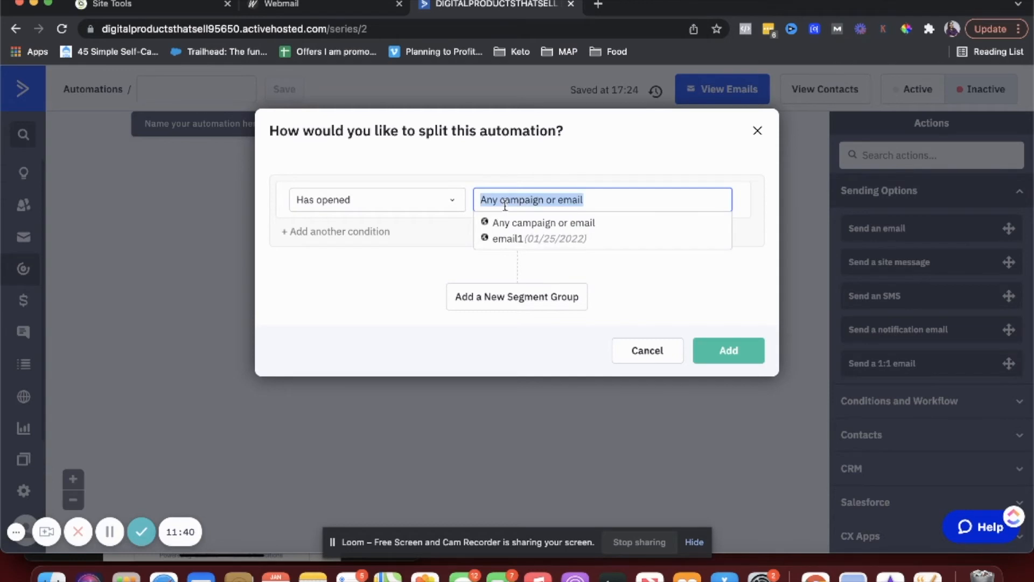
click(511, 238)
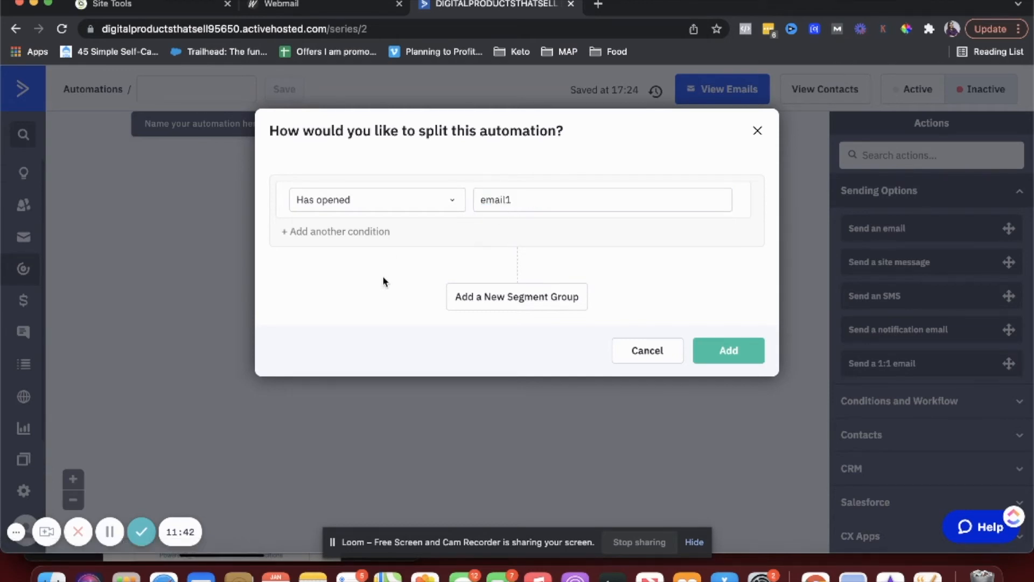
click(729, 350)
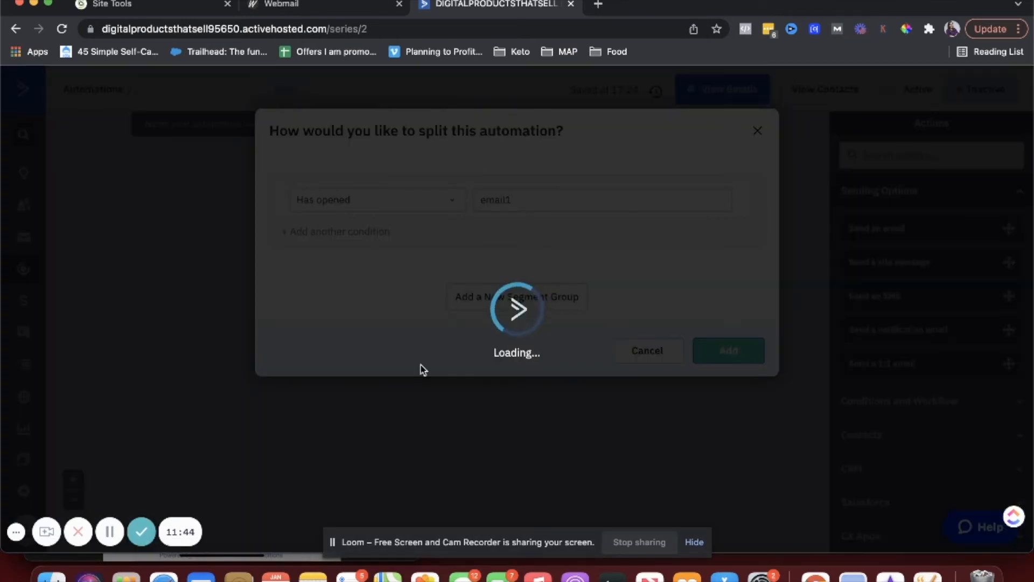
scroll(381, 378, down, 3)
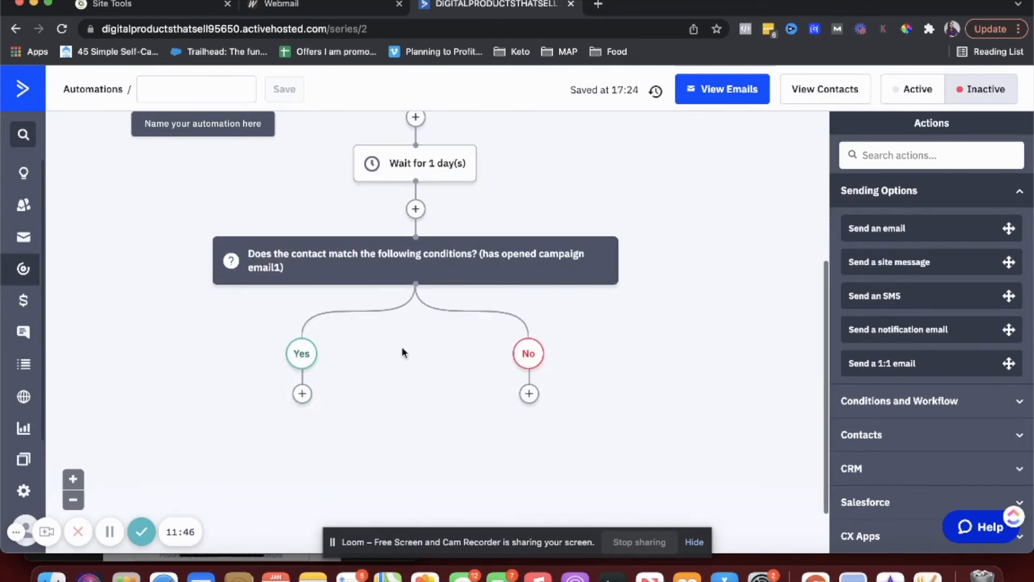
click(302, 393)
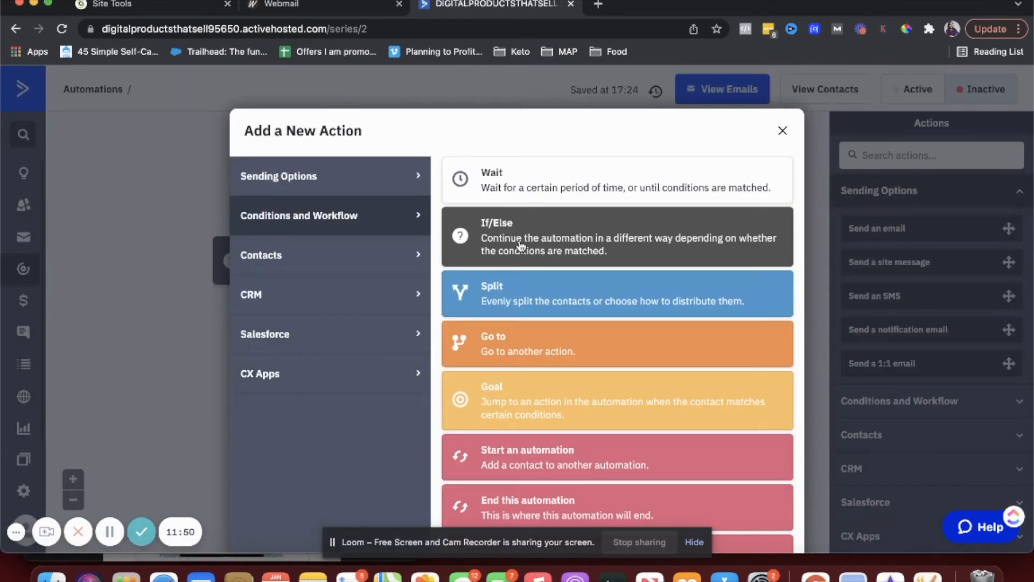
- Send a new 'email 2' on the Yes branch, using the Sell a Single Product template with subject 'test'
click(325, 181)
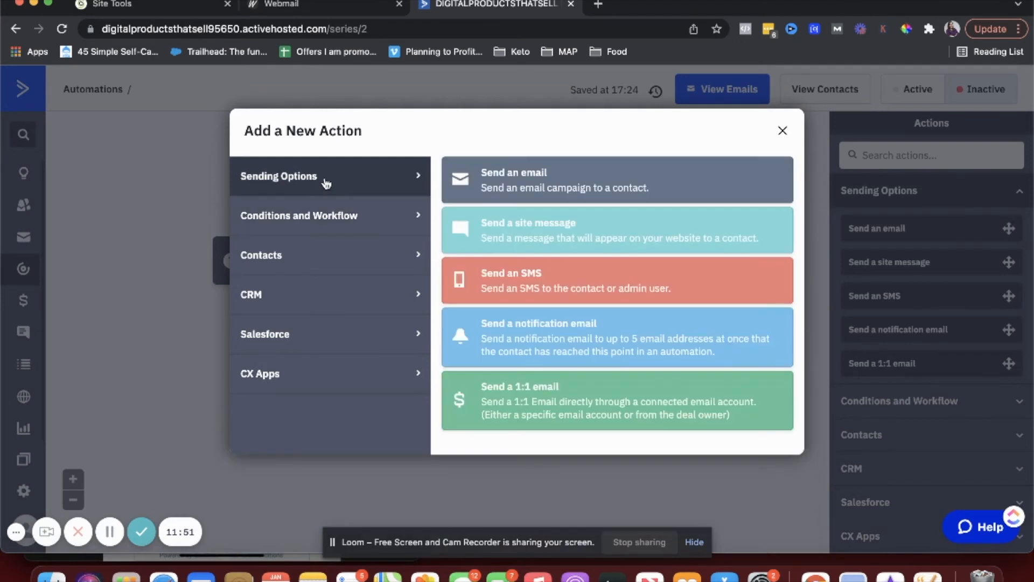
click(545, 181)
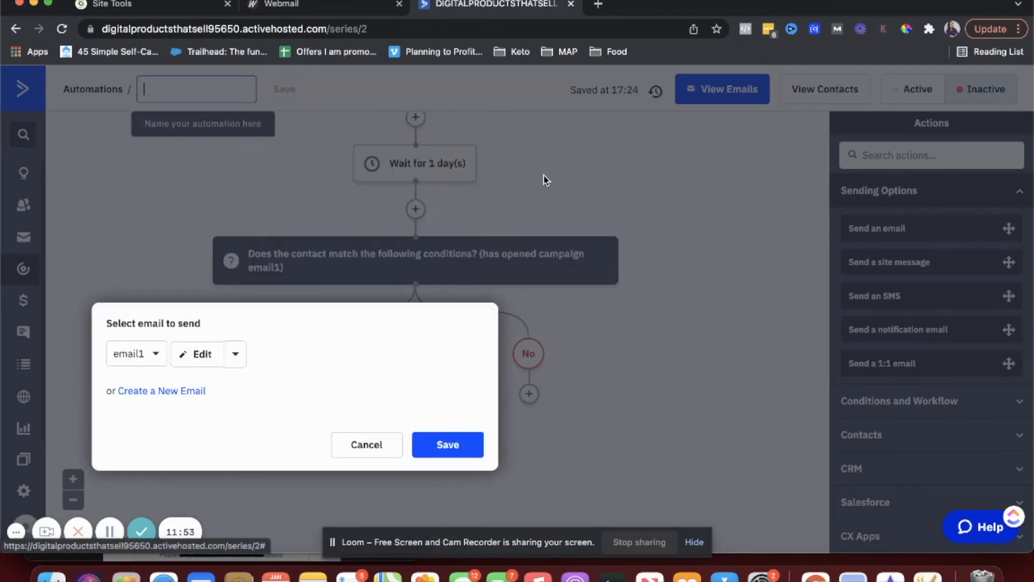
click(175, 393)
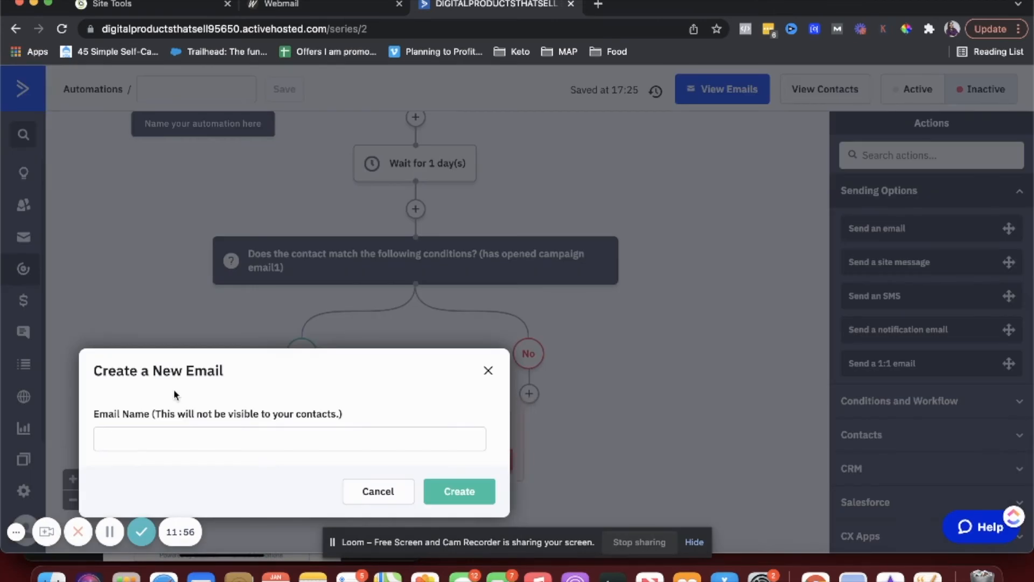
click(162, 437)
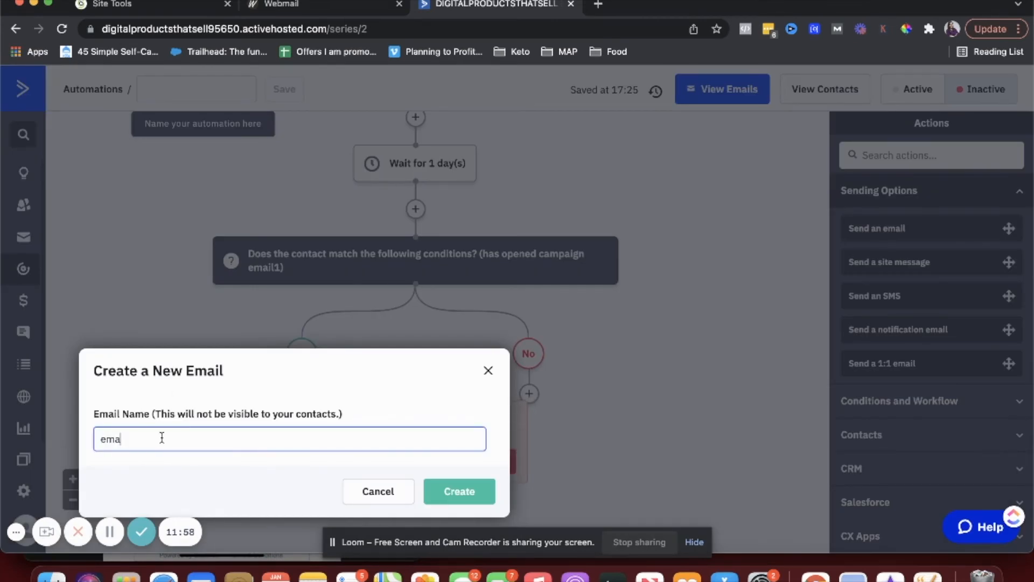
click(459, 491)
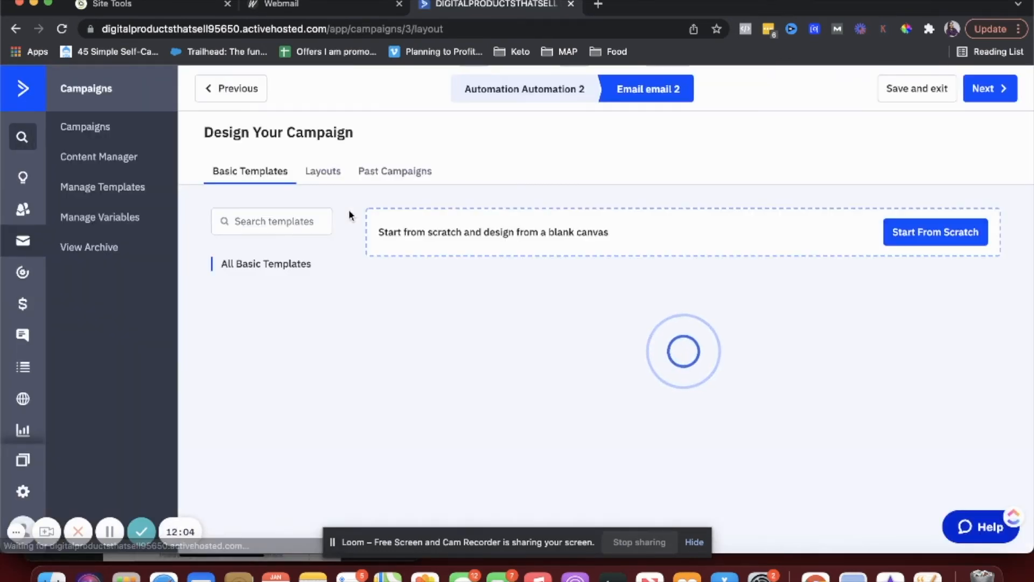
click(424, 311)
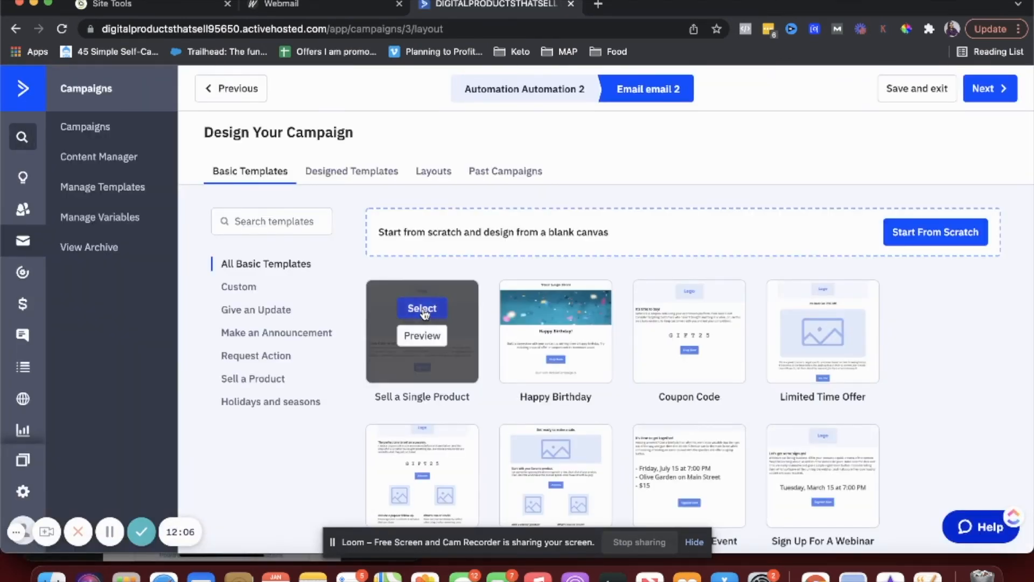
click(422, 361)
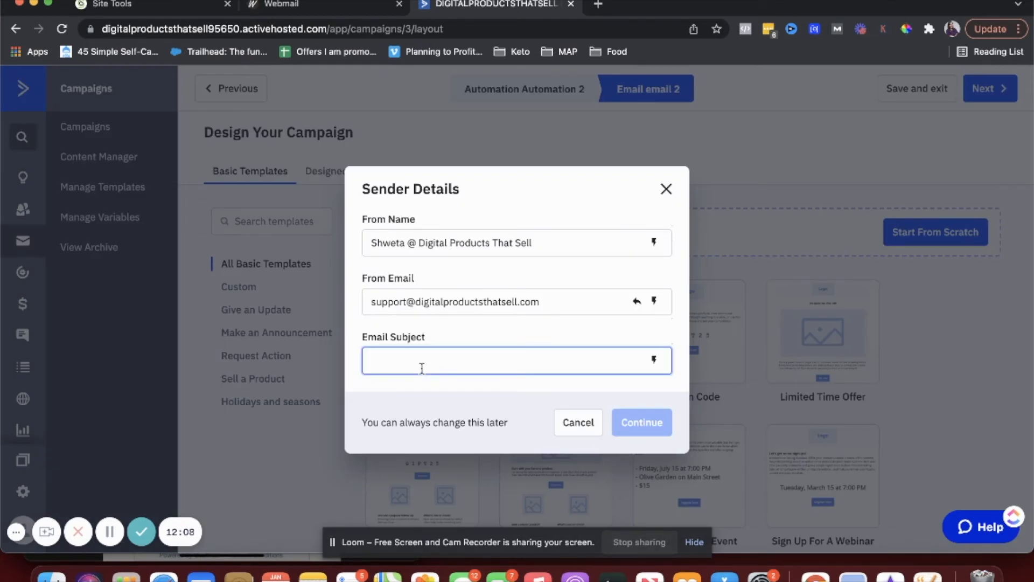
text(test)
click(642, 422)
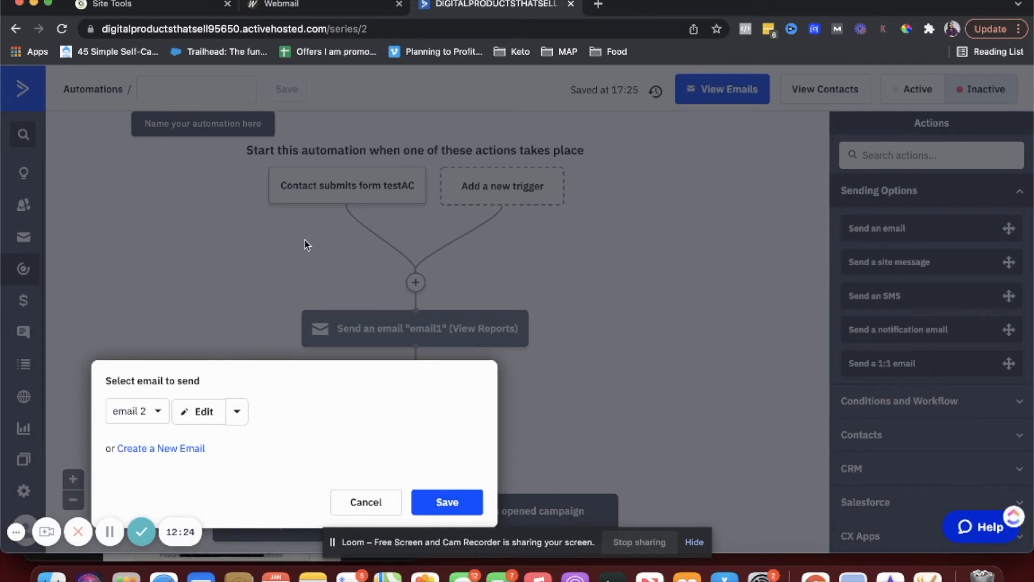
click(438, 501)
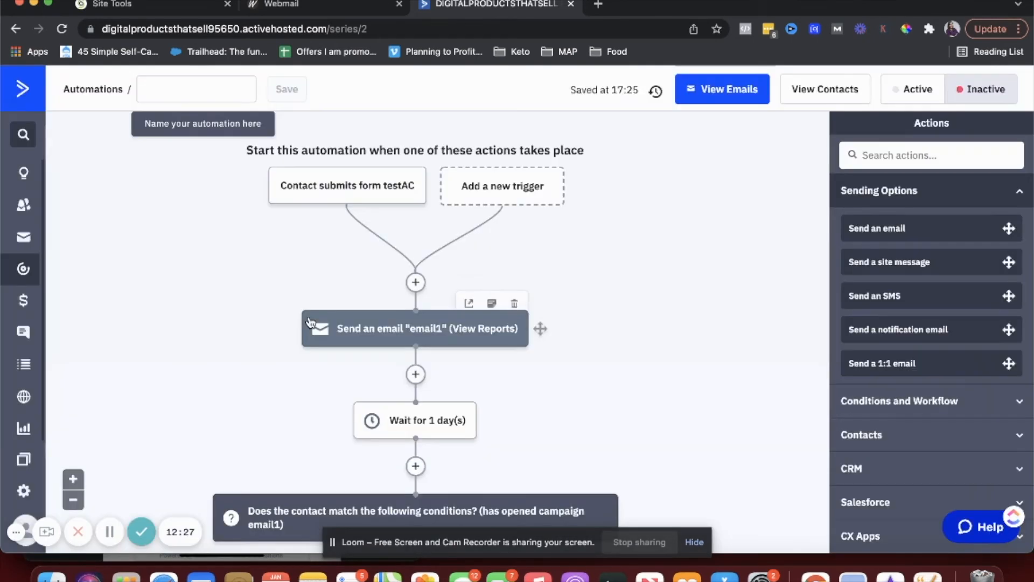
mouse_move(437, 330)
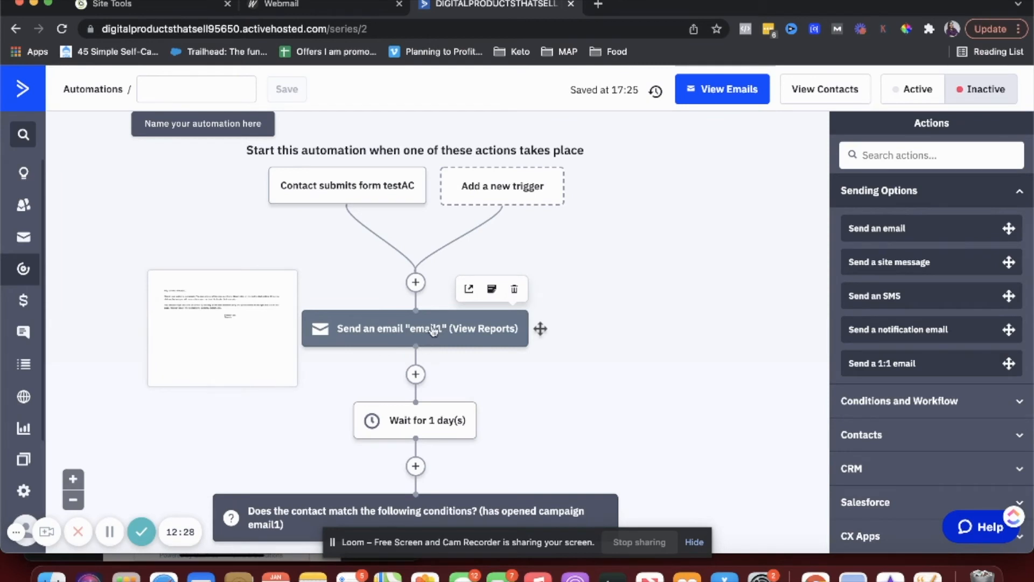
- Add a 'Send an email' step under the No branch that sends email1
scroll(426, 334, down, 5)
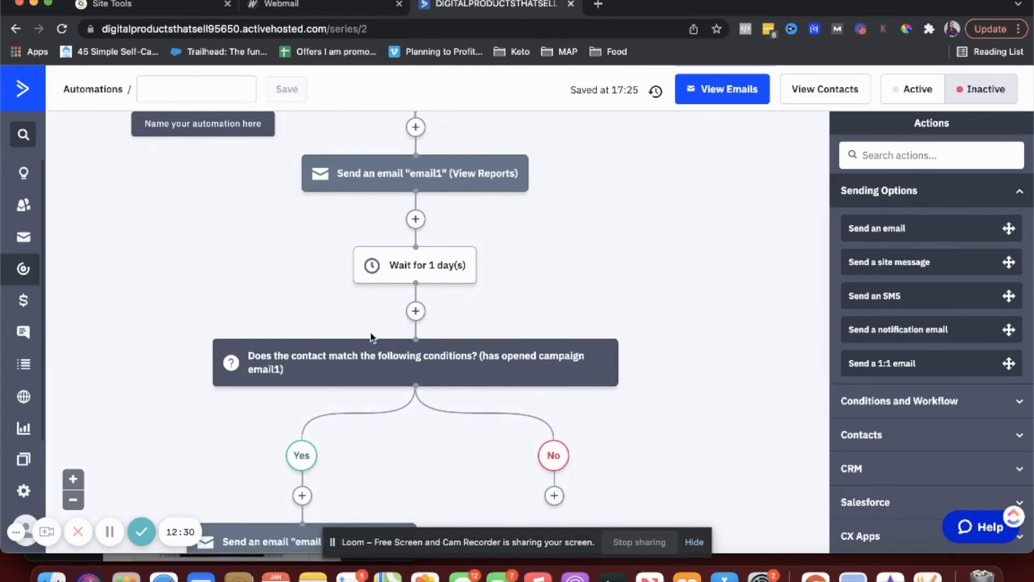
mouse_move(415, 257)
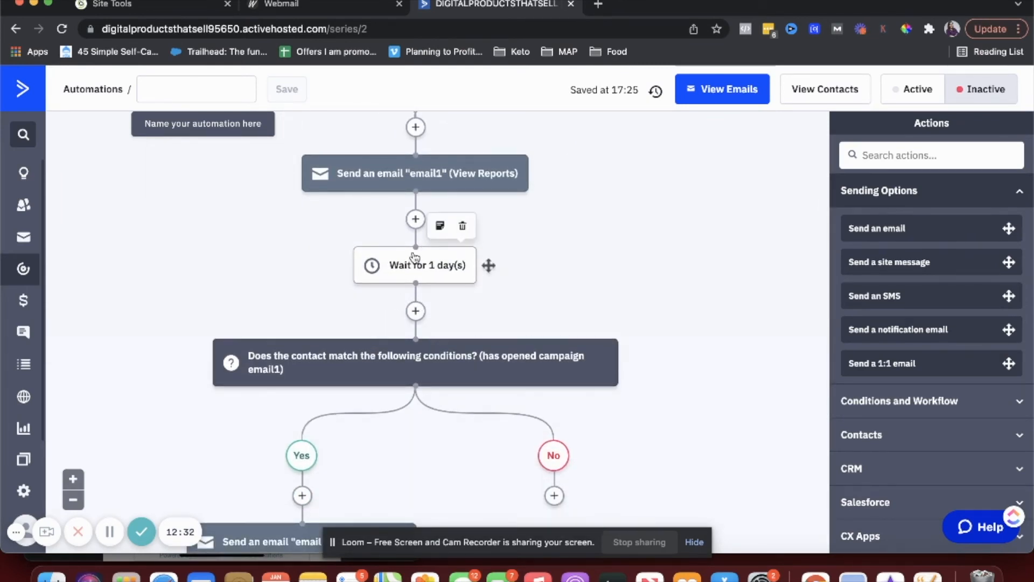
scroll(415, 259, down, 3)
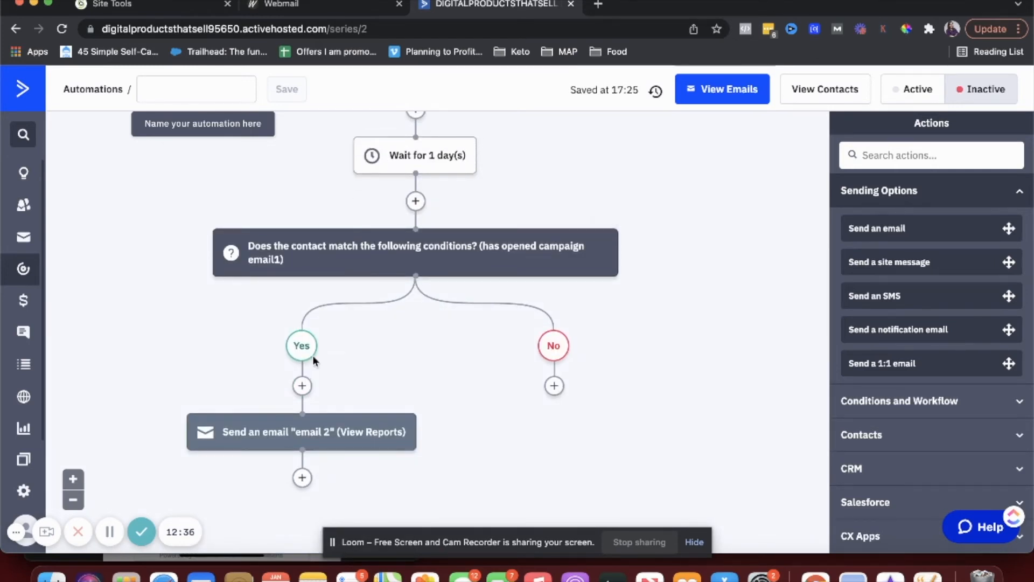
mouse_move(328, 437)
click(554, 386)
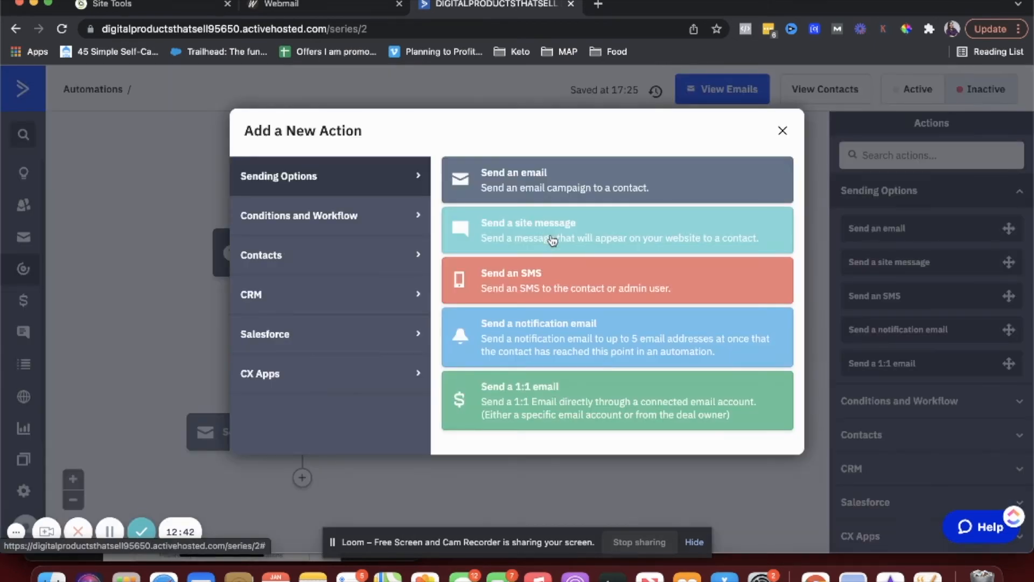
click(505, 179)
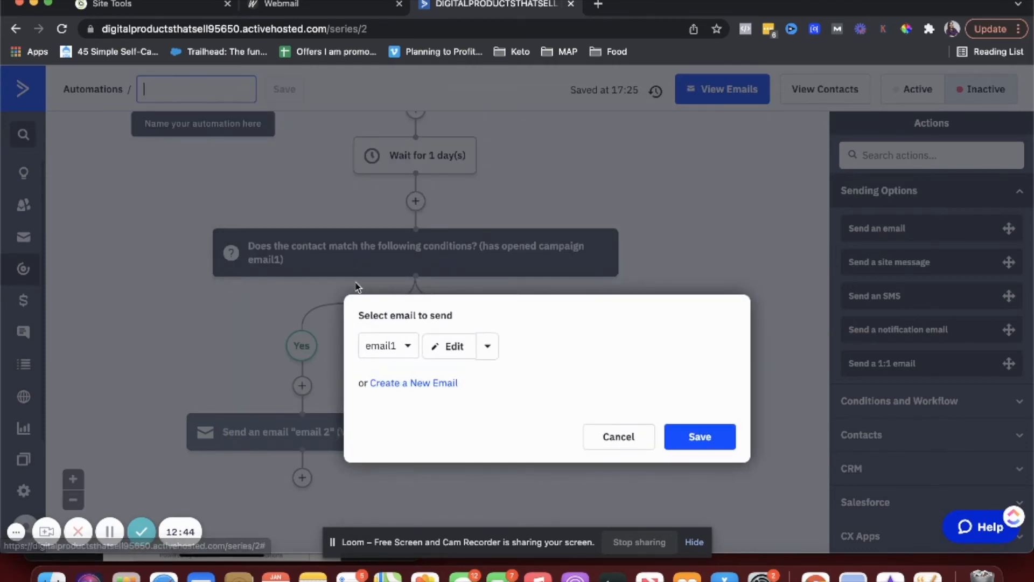
click(385, 352)
click(385, 355)
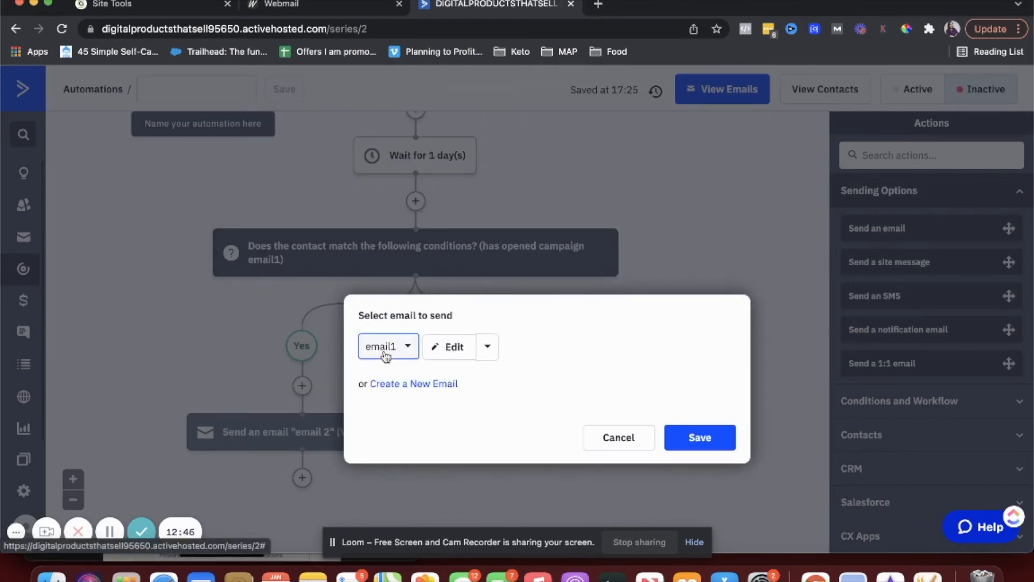
click(697, 449)
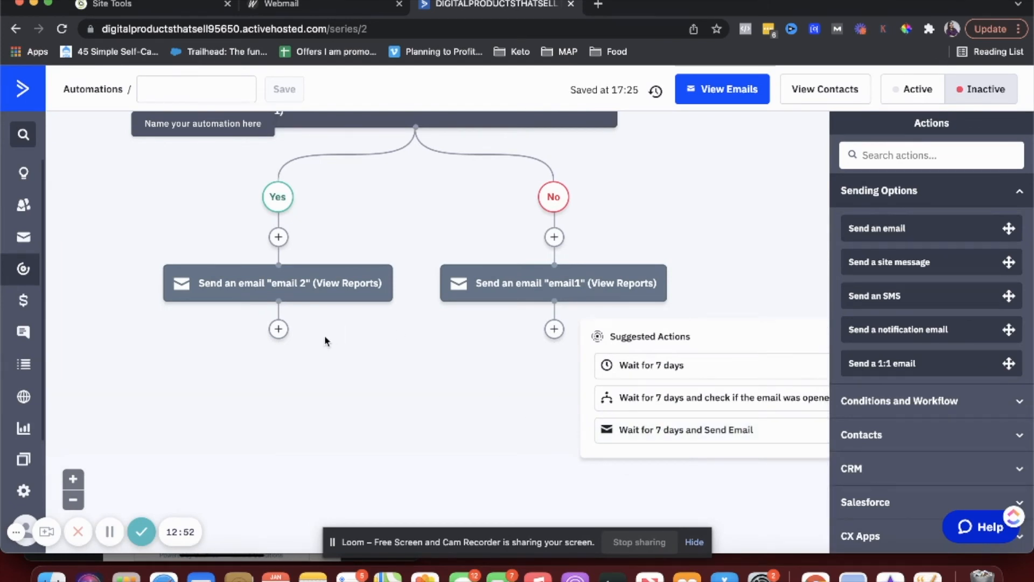
- Add an If/Else condition 'Has clicked on a link' in email 2 below the email 2 send
click(279, 329)
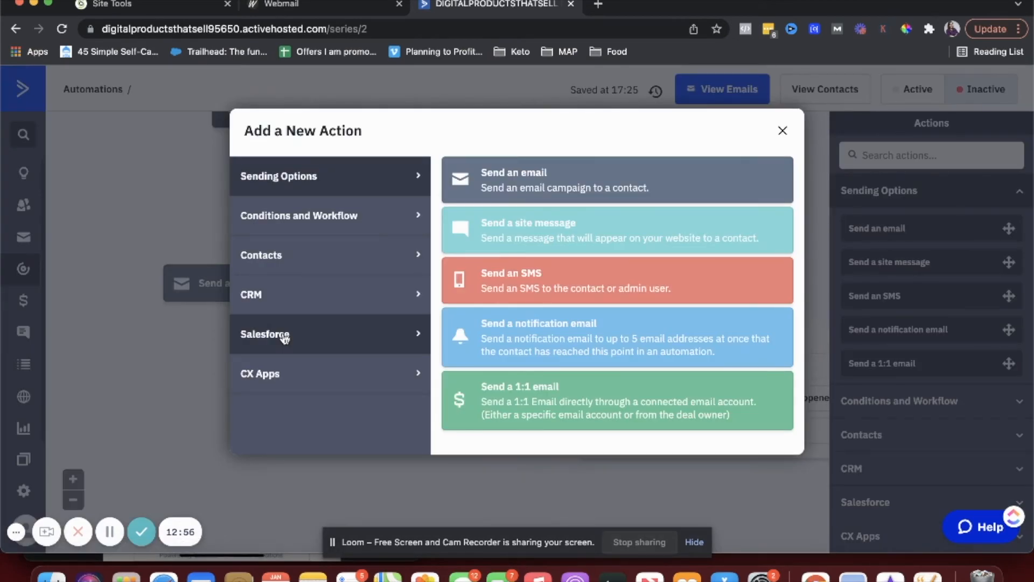
click(205, 349)
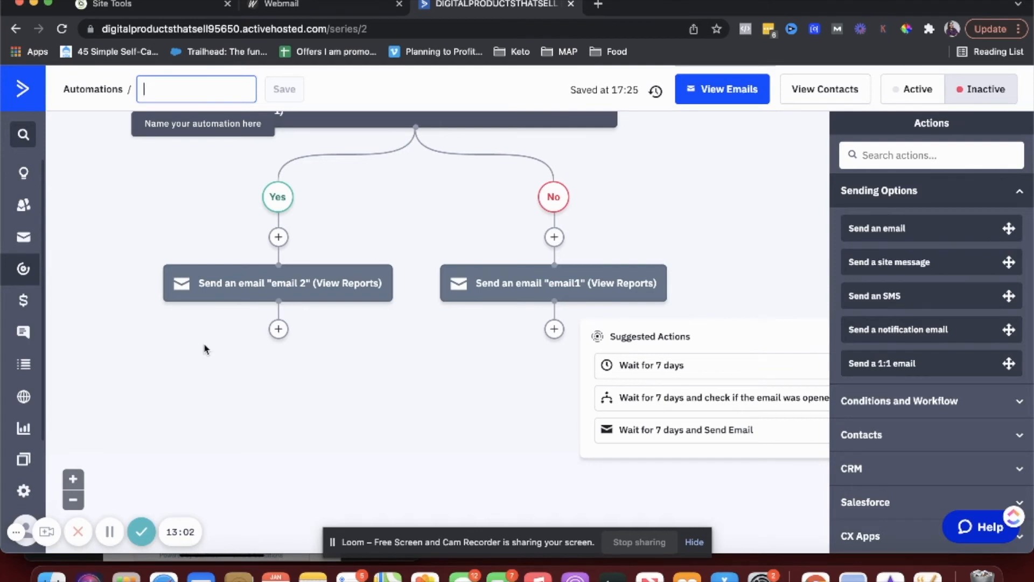
click(279, 328)
click(333, 229)
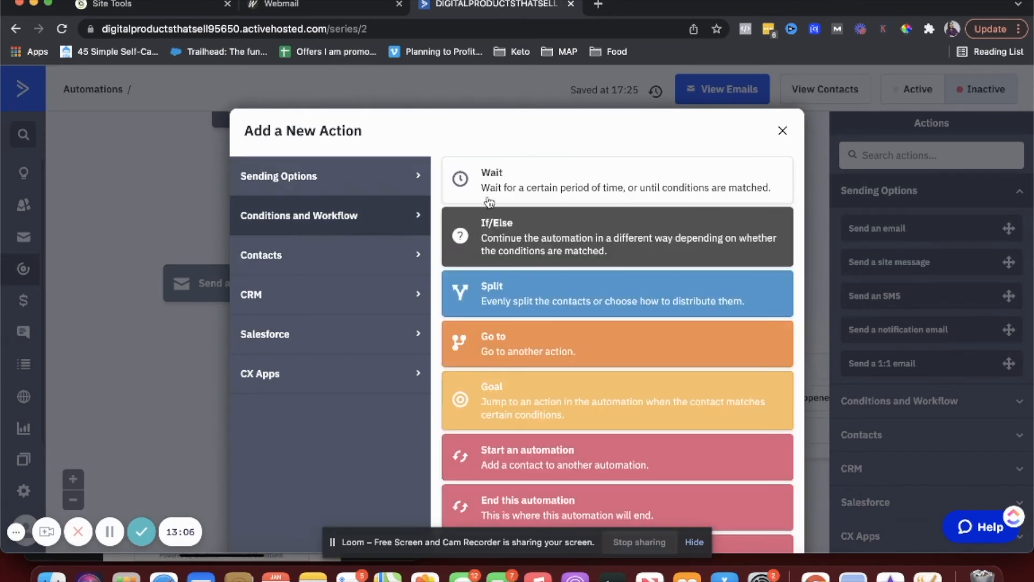
click(490, 237)
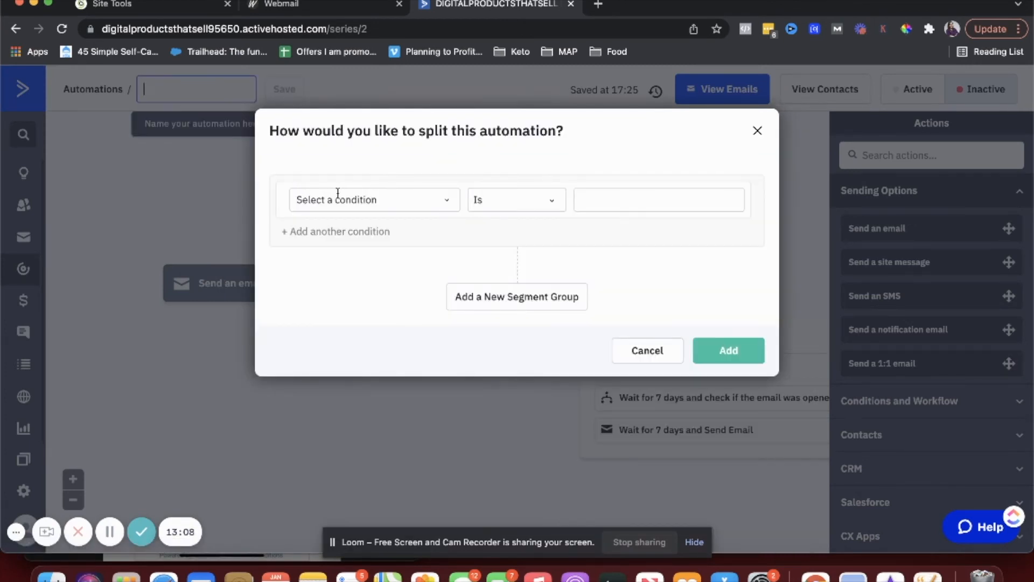
click(338, 193)
click(304, 264)
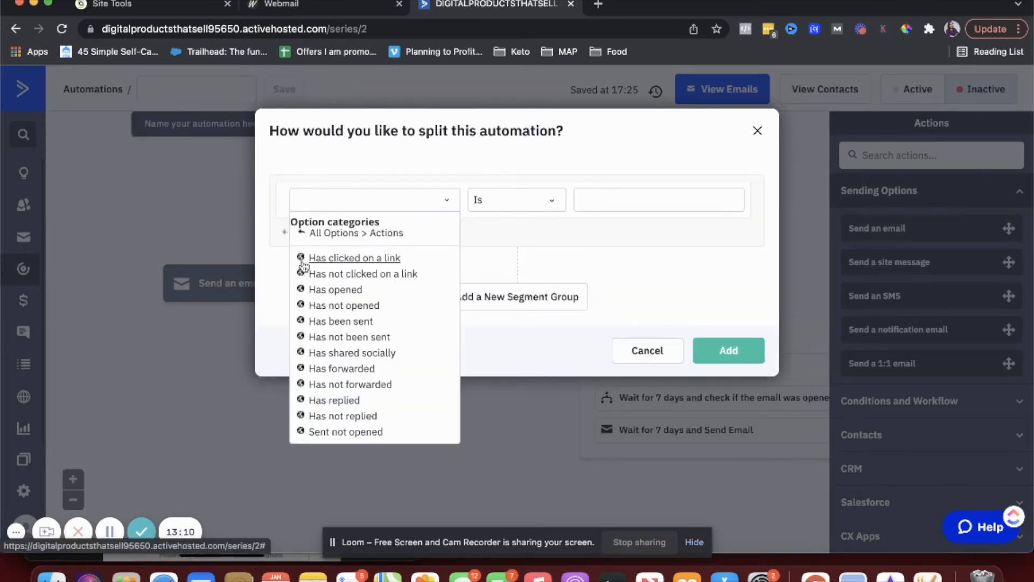
click(324, 258)
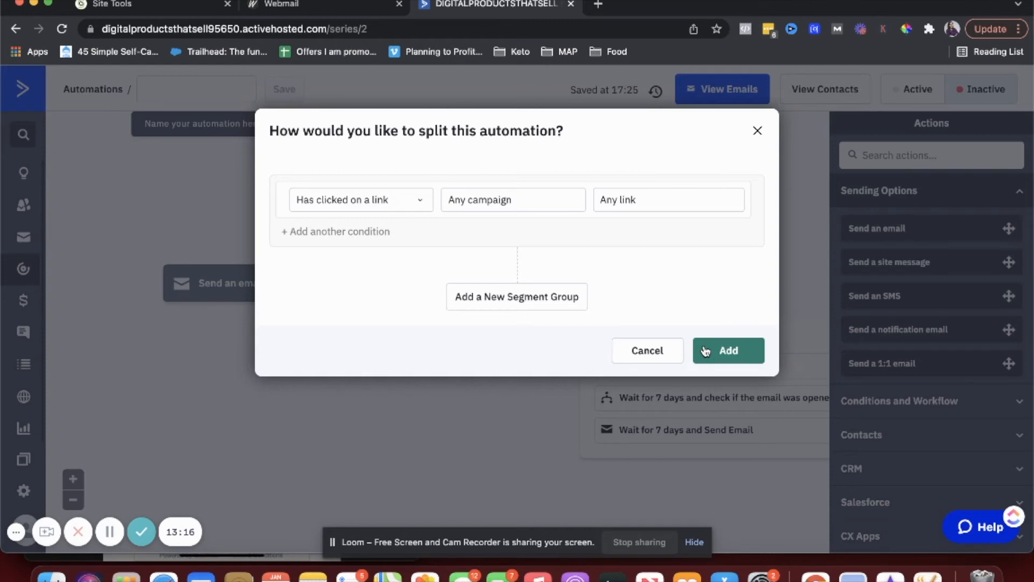
click(531, 203)
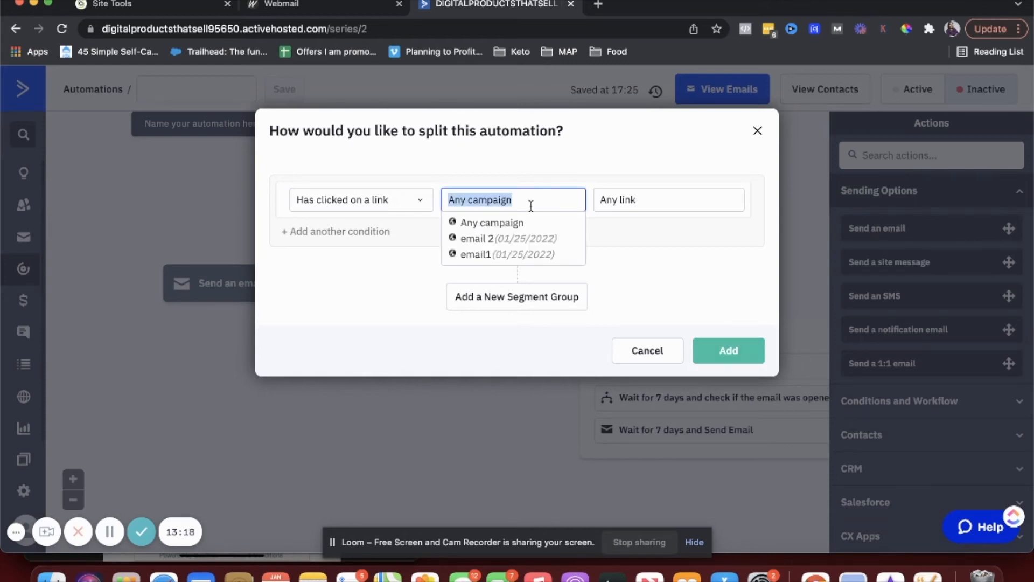
click(482, 240)
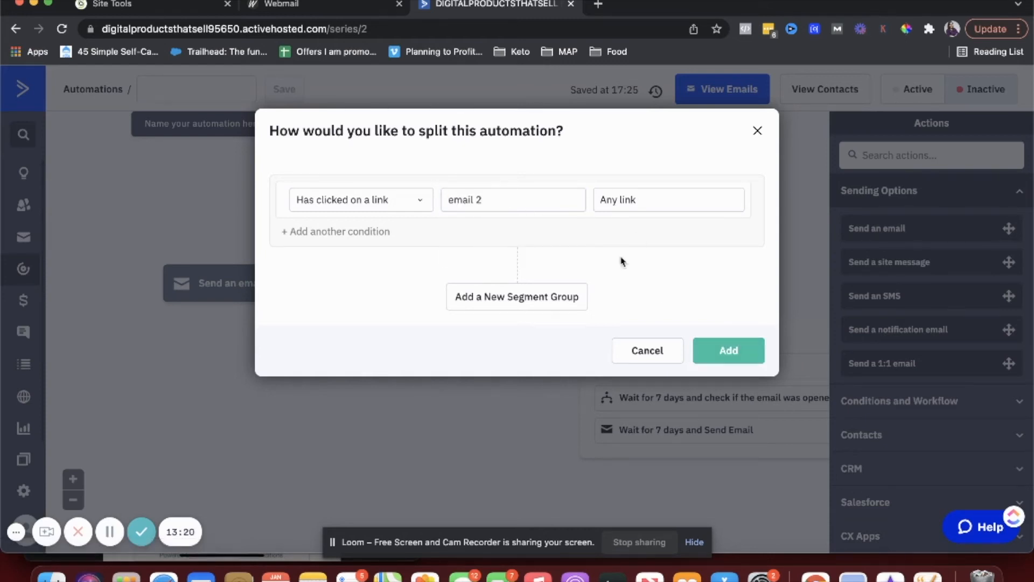
click(721, 351)
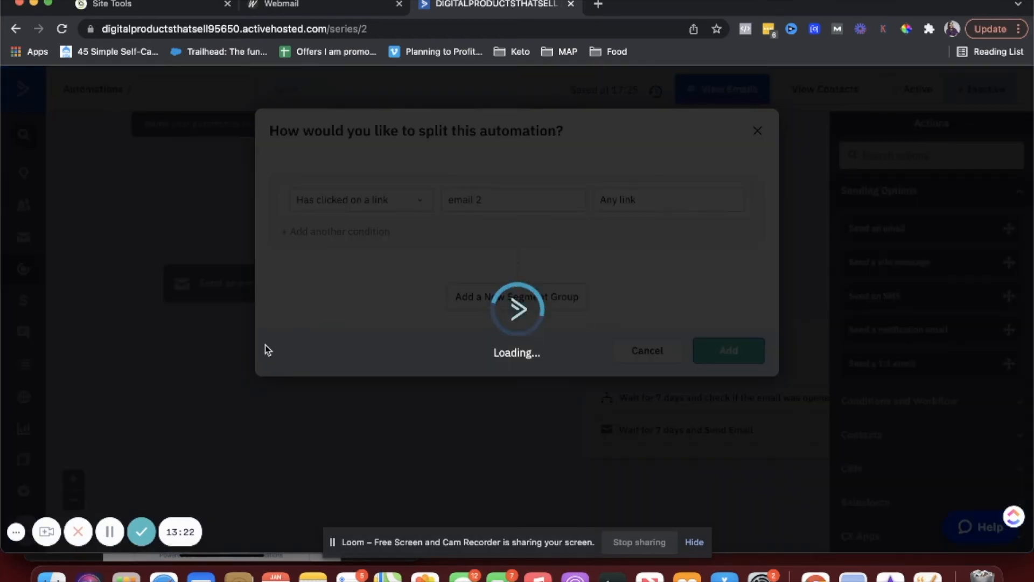
scroll(267, 350, down, 4)
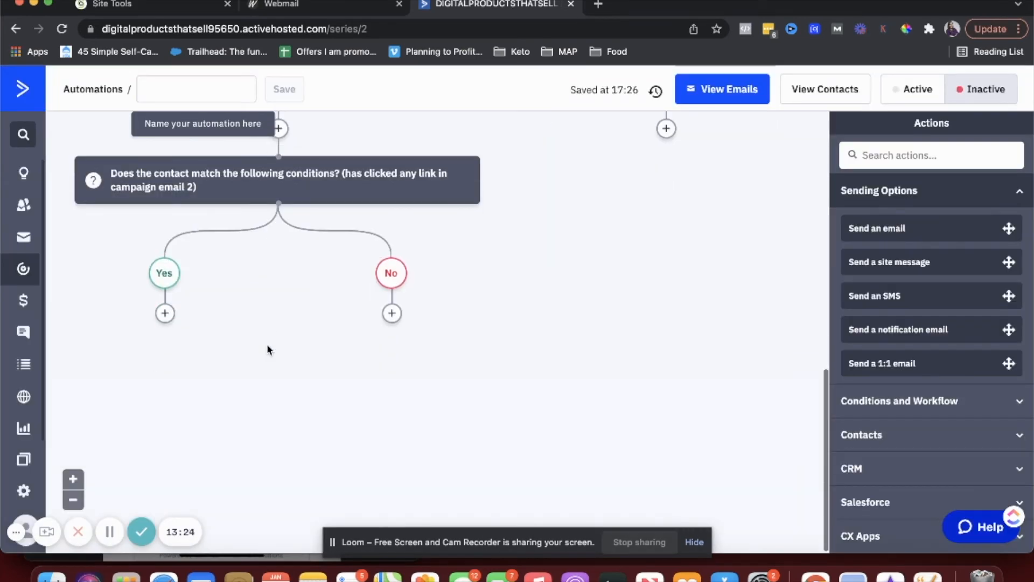
- End the automation on the Yes branch for contacts who clicked
click(165, 313)
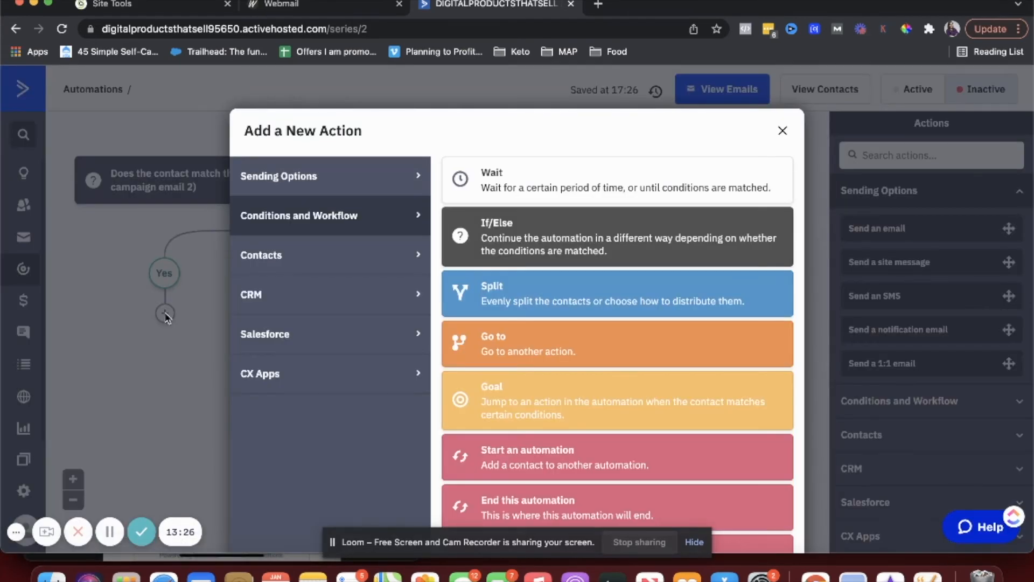
scroll(422, 381, down, 3)
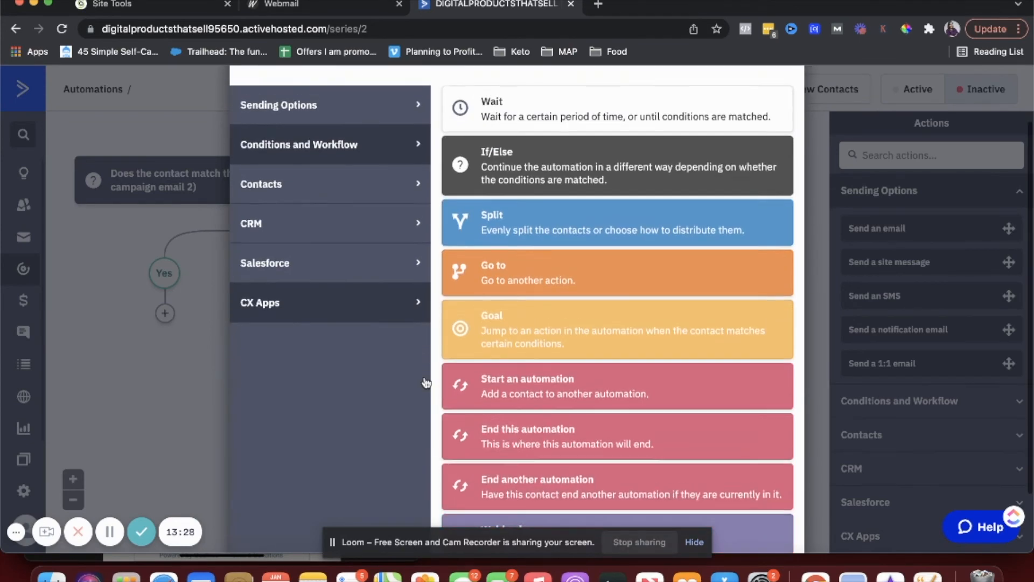
click(499, 428)
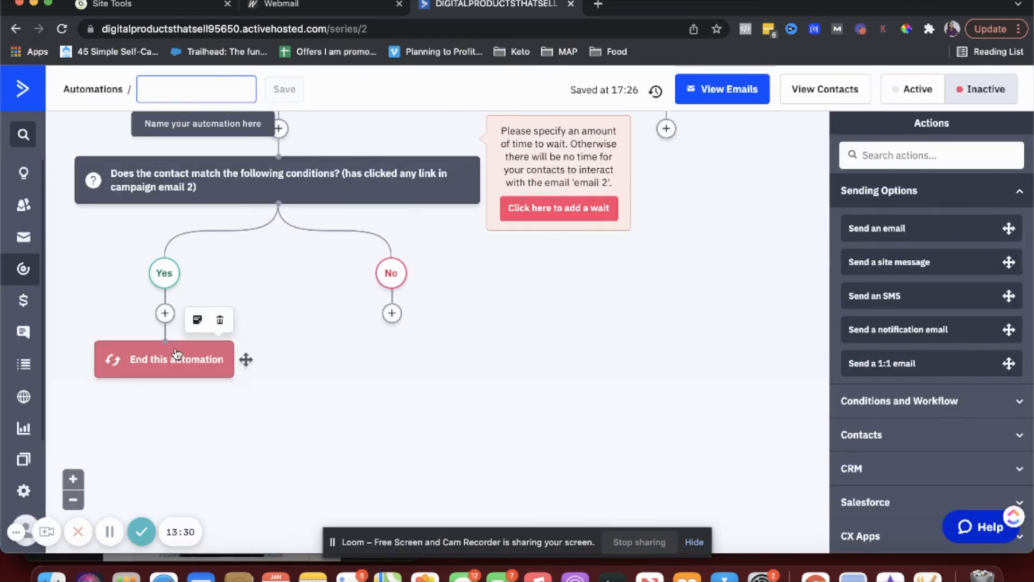
- Add a wait of 3 day(s) on the No branch
click(392, 362)
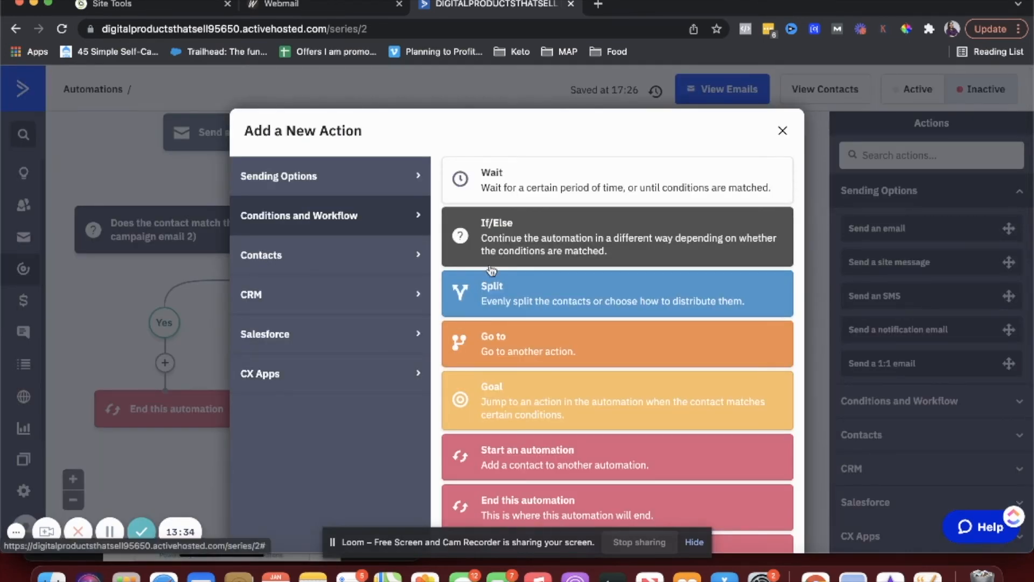
scroll(491, 270, down, 1)
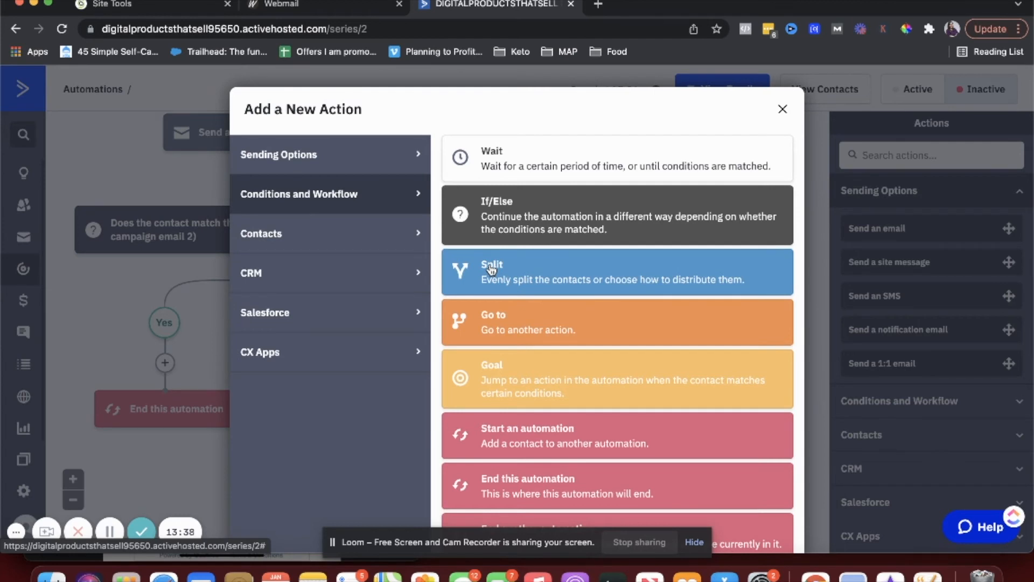
click(312, 160)
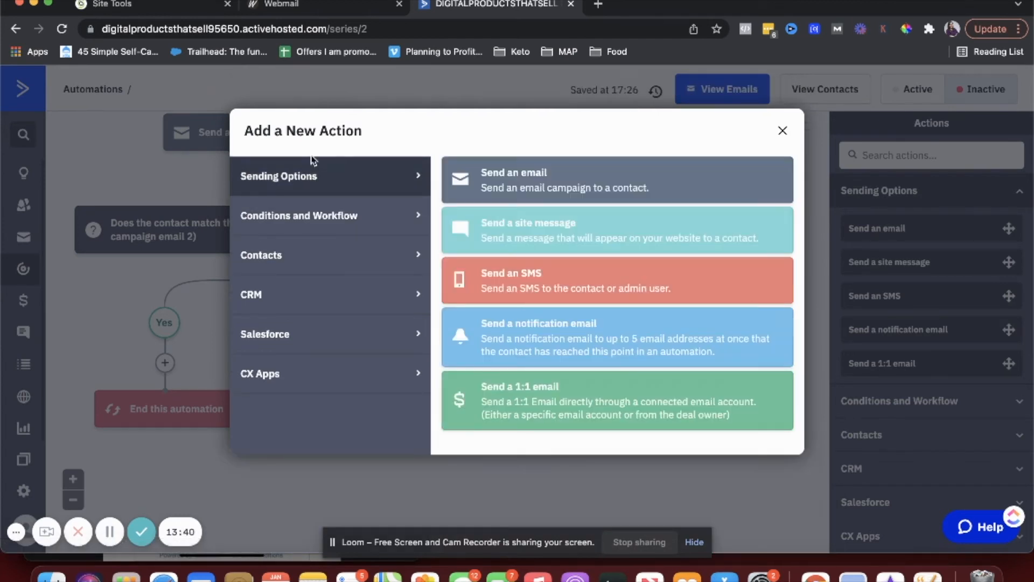
click(516, 202)
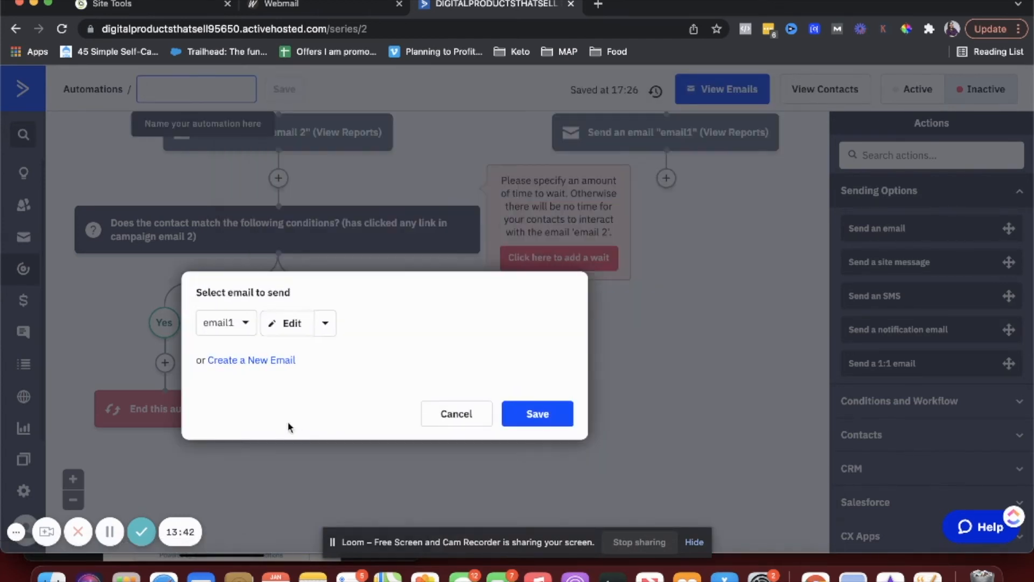
click(456, 413)
click(392, 363)
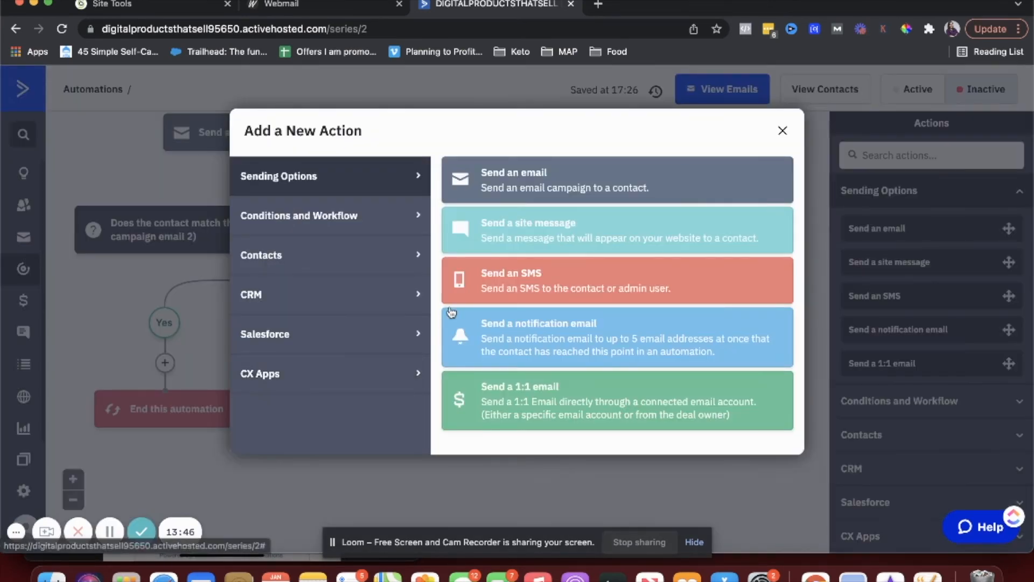
click(308, 212)
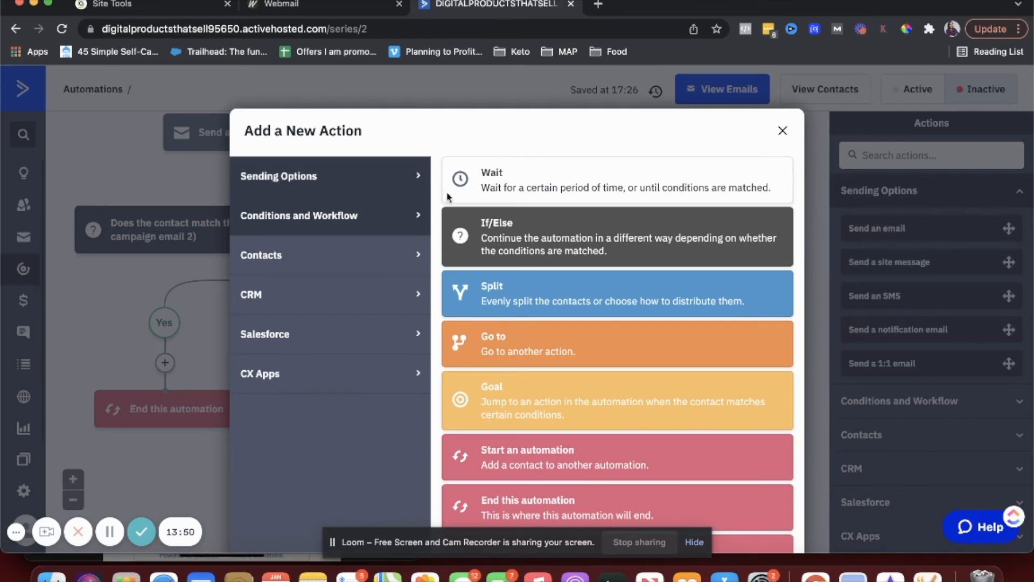
click(486, 191)
click(244, 352)
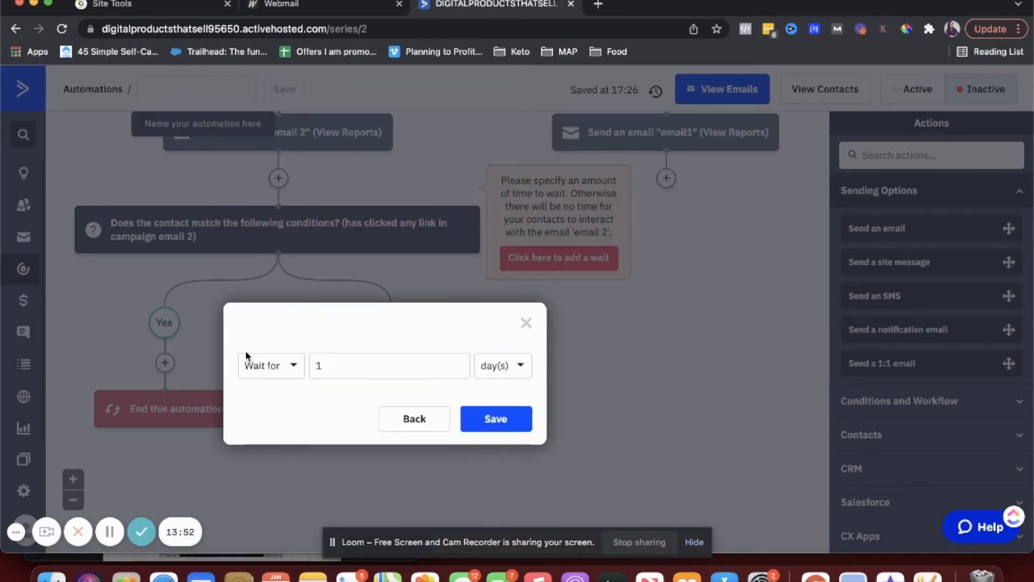
double_click(330, 366)
click(487, 419)
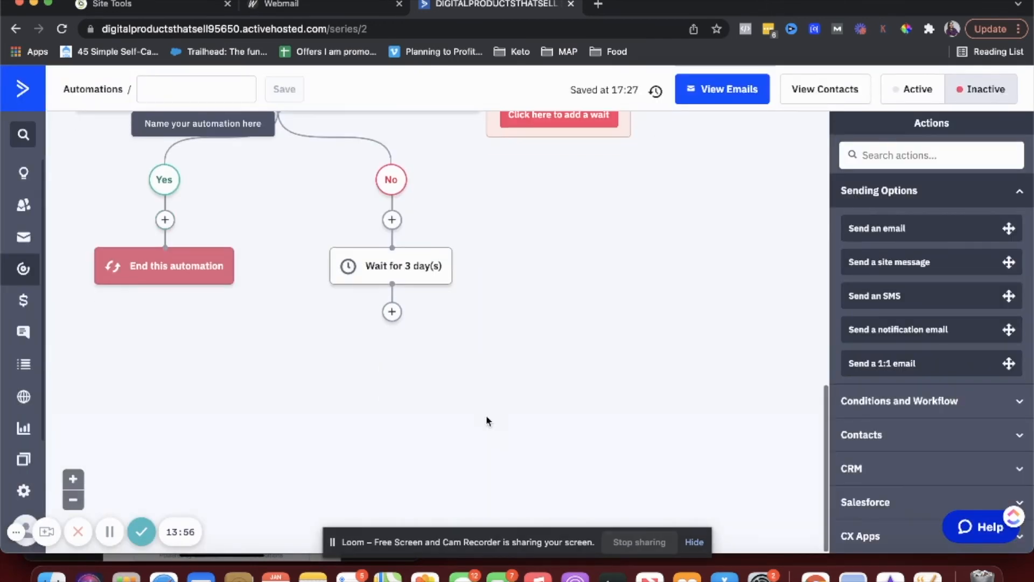
- After the 3-day wait, add an If/Else split on 'Has clicked on a link' in email 2
click(392, 312)
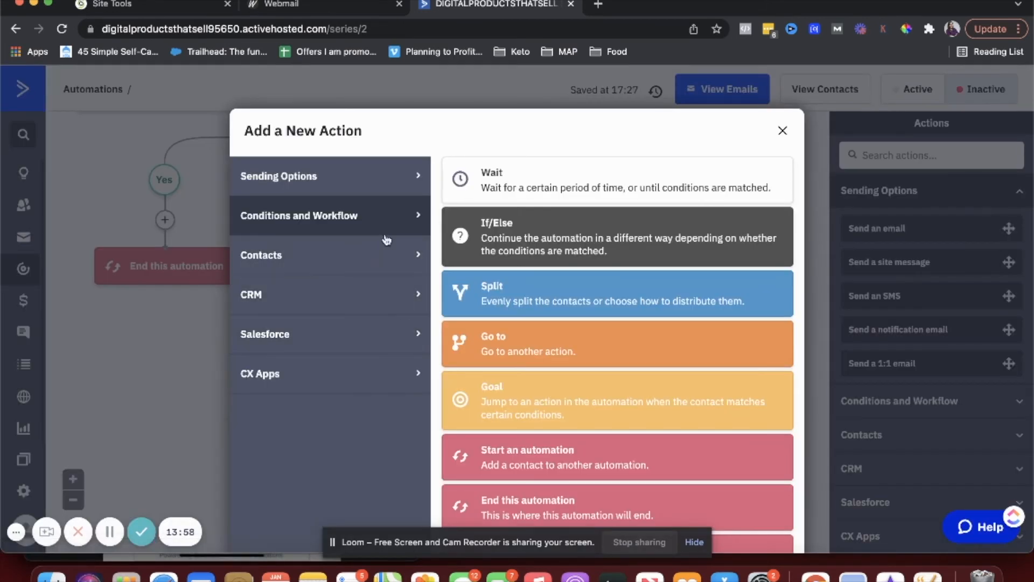
click(512, 237)
click(423, 205)
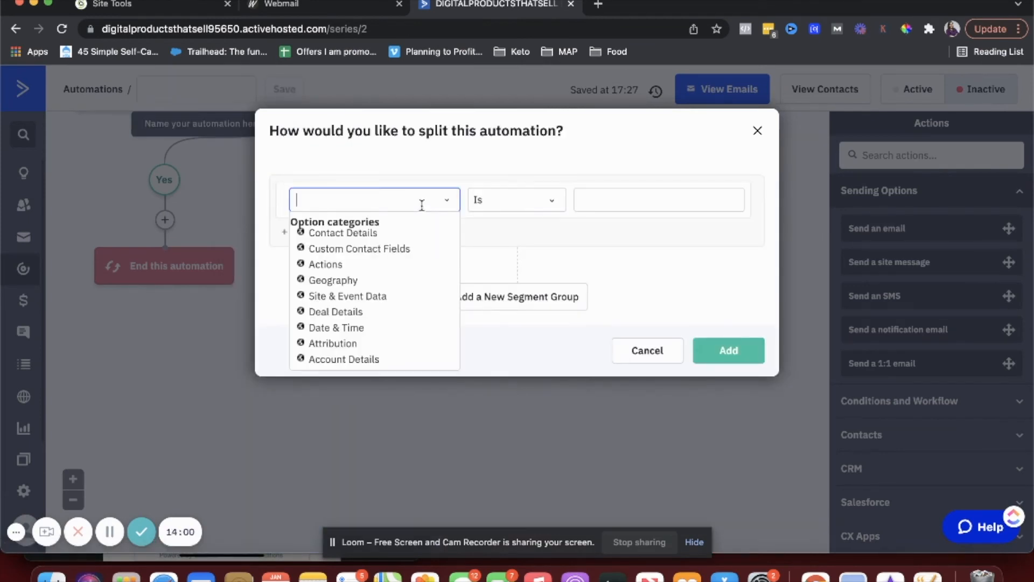
click(335, 264)
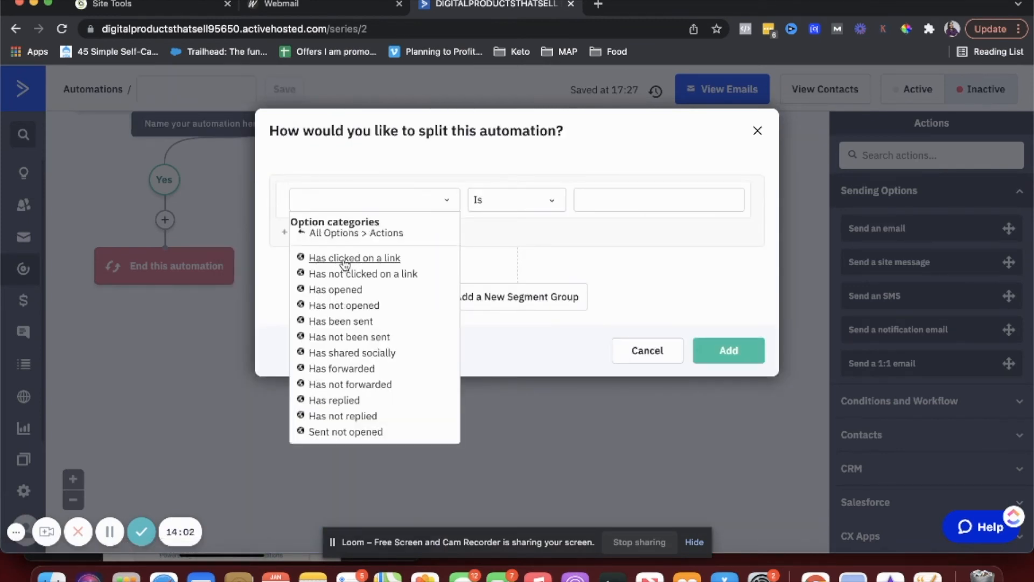
click(345, 260)
click(474, 200)
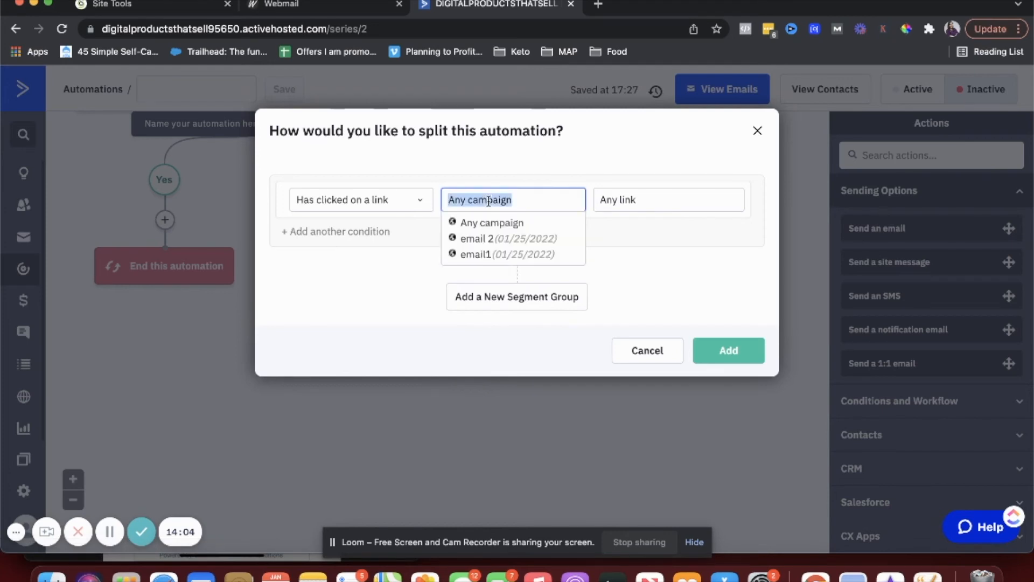
click(478, 235)
click(706, 356)
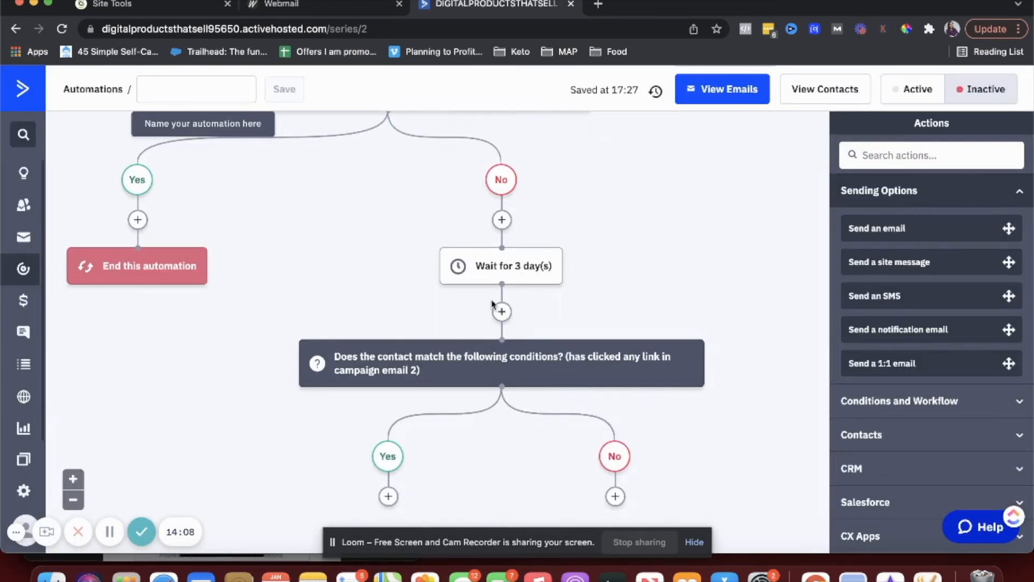
scroll(494, 304, down, 3)
scroll(495, 303, down, 1)
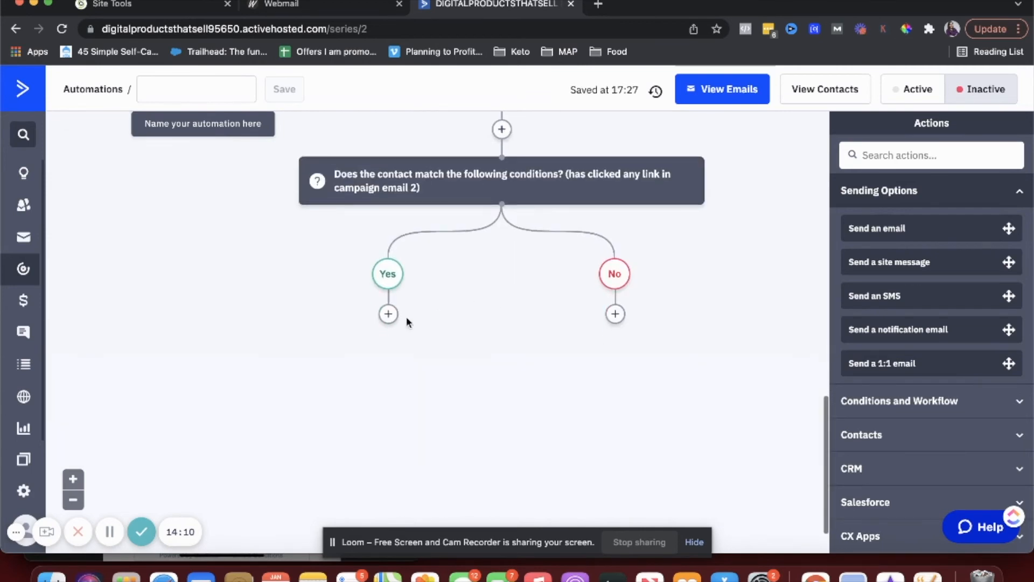
scroll(405, 318, up, 1)
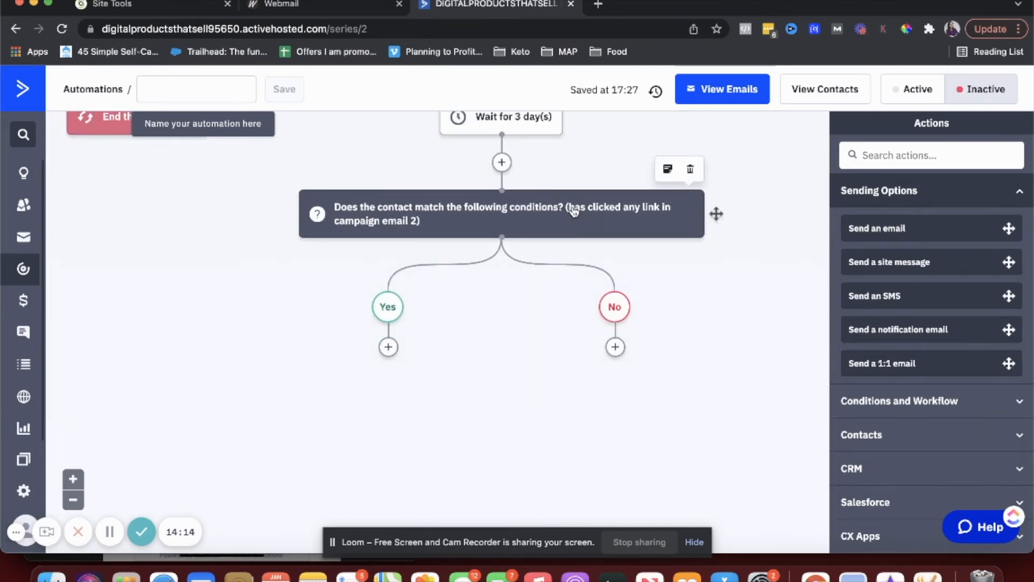
mouse_move(587, 224)
- Begin adding a Send an email step under the No branch, then cancel it
mouse_move(515, 225)
click(615, 347)
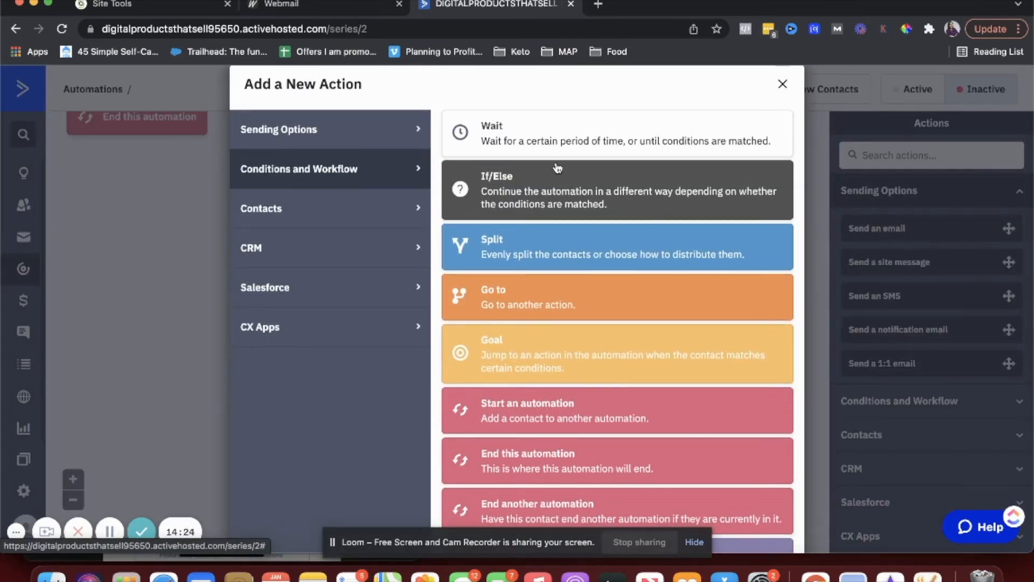
click(320, 129)
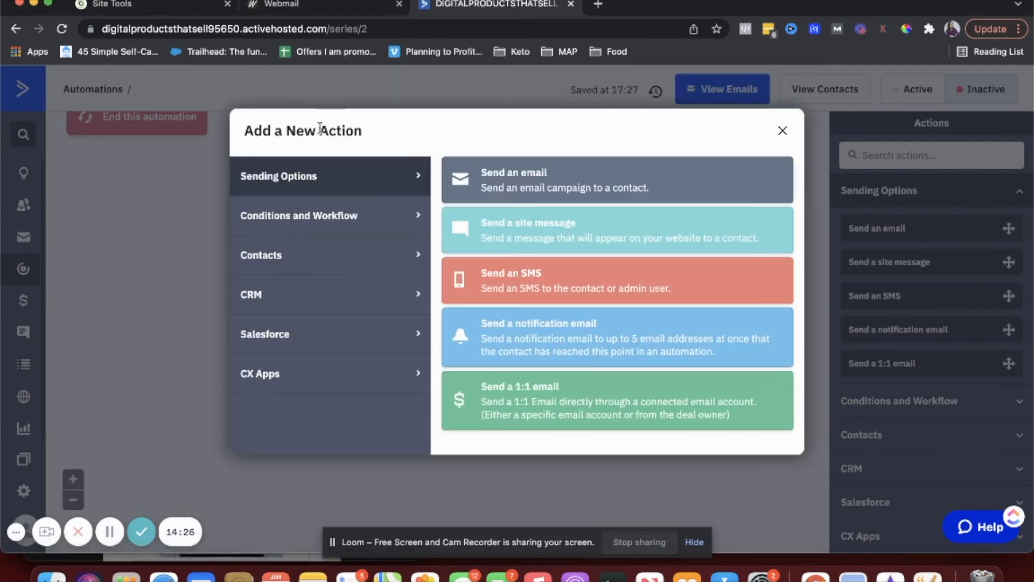
click(501, 184)
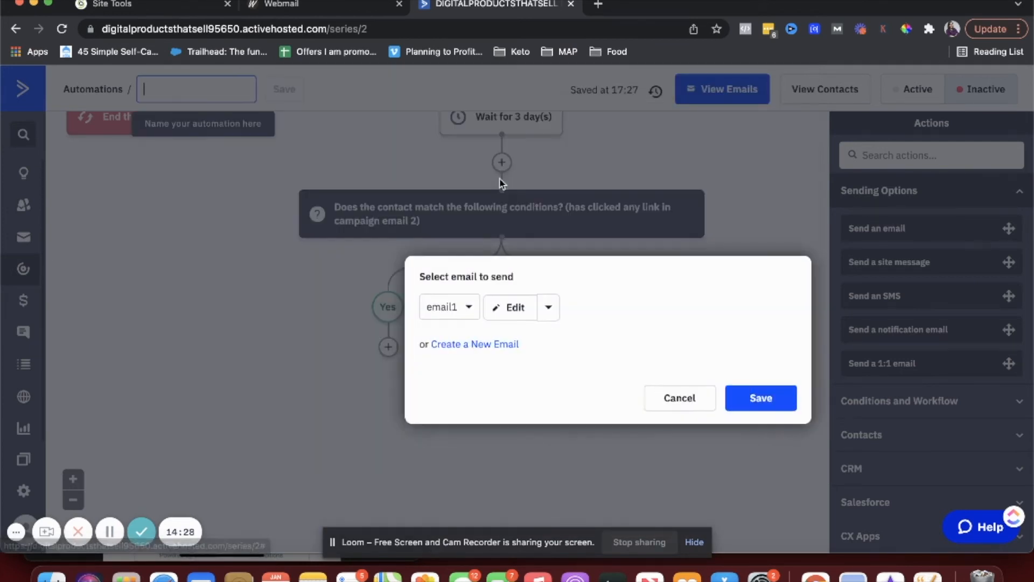
click(455, 311)
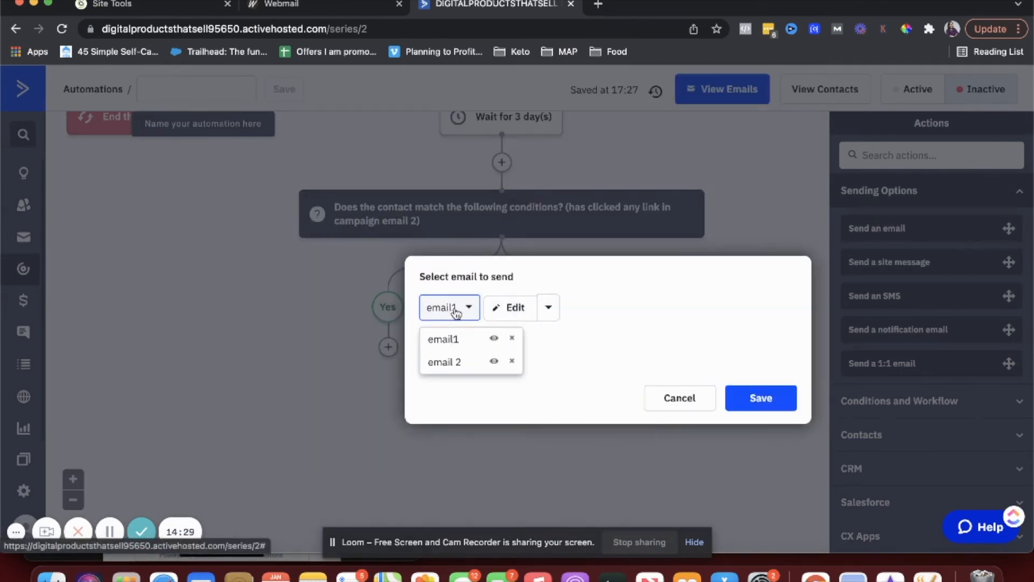
click(448, 381)
click(680, 399)
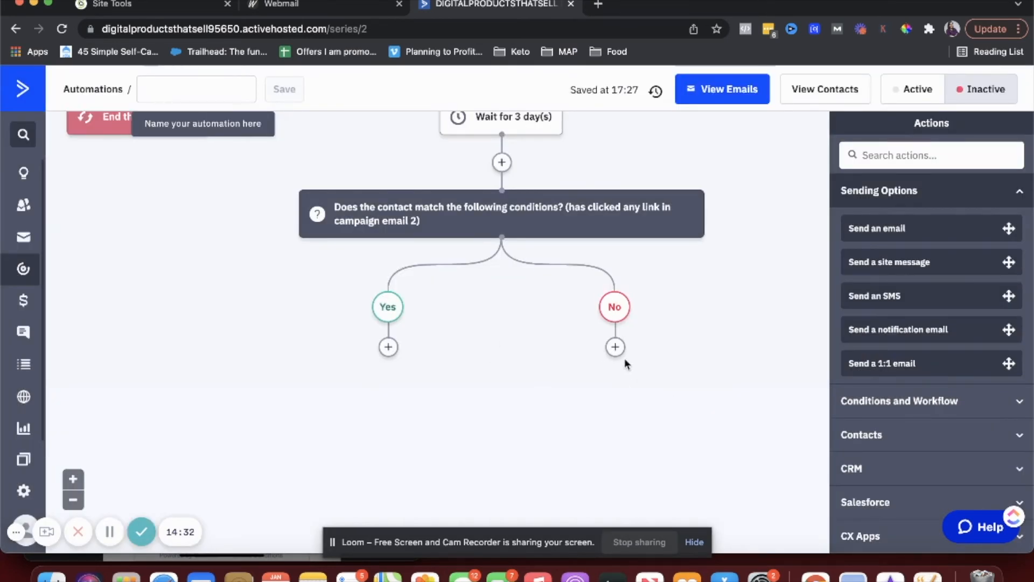
- Add End this automation under the Yes branch of the email 2 click check
click(388, 347)
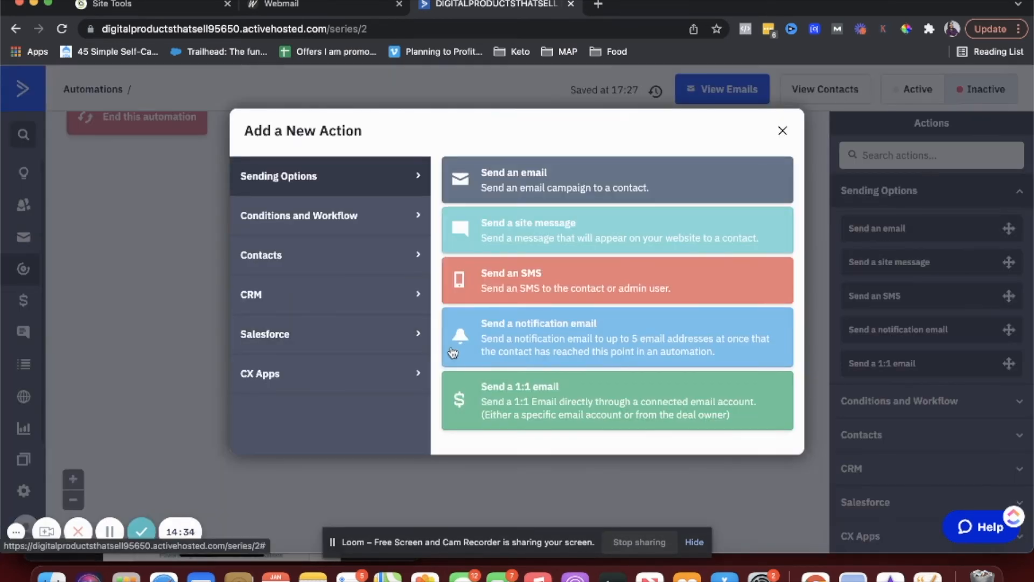
click(299, 216)
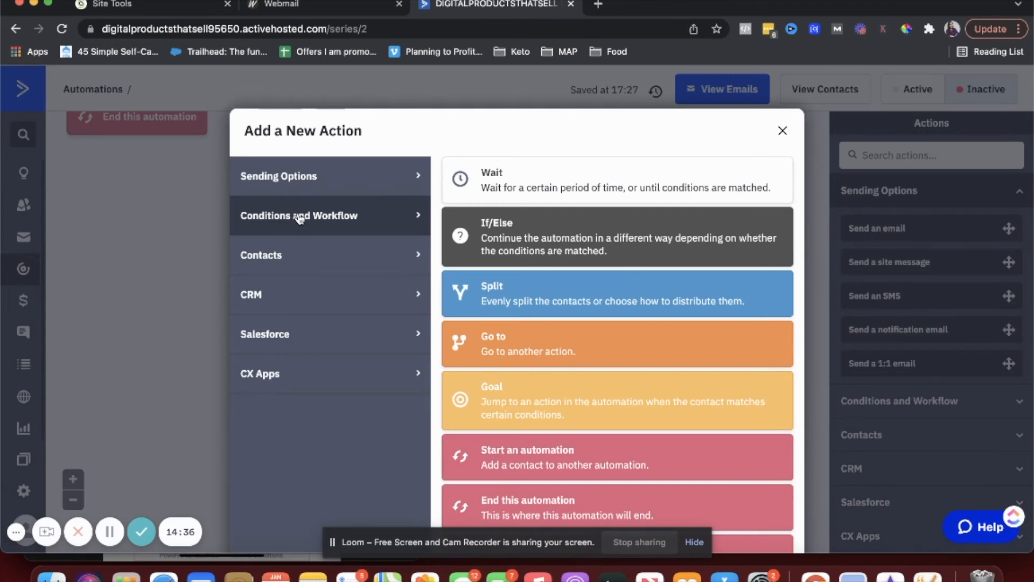
scroll(533, 388, down, 3)
click(529, 428)
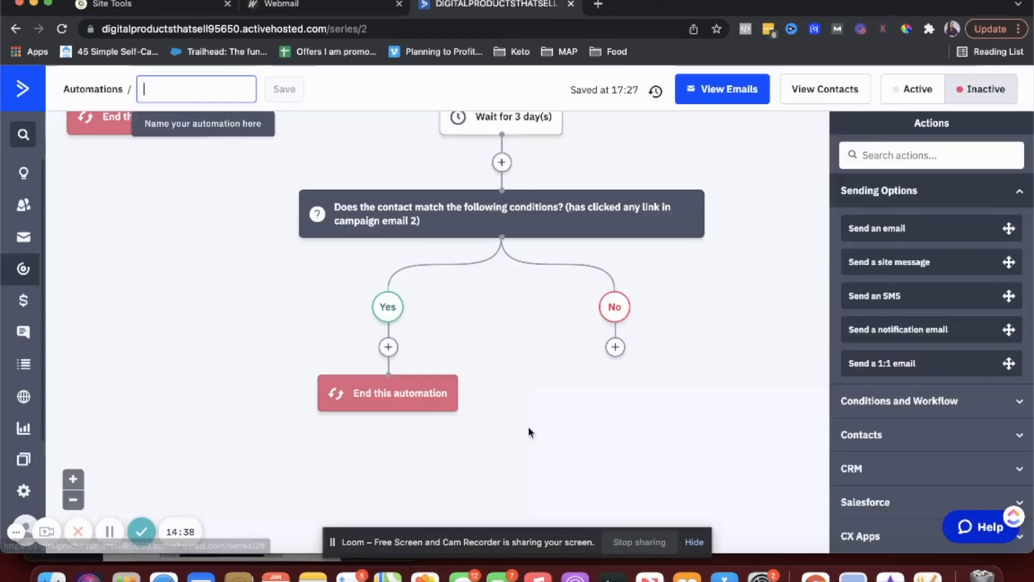
scroll(529, 431, up, 6)
scroll(528, 431, up, 4)
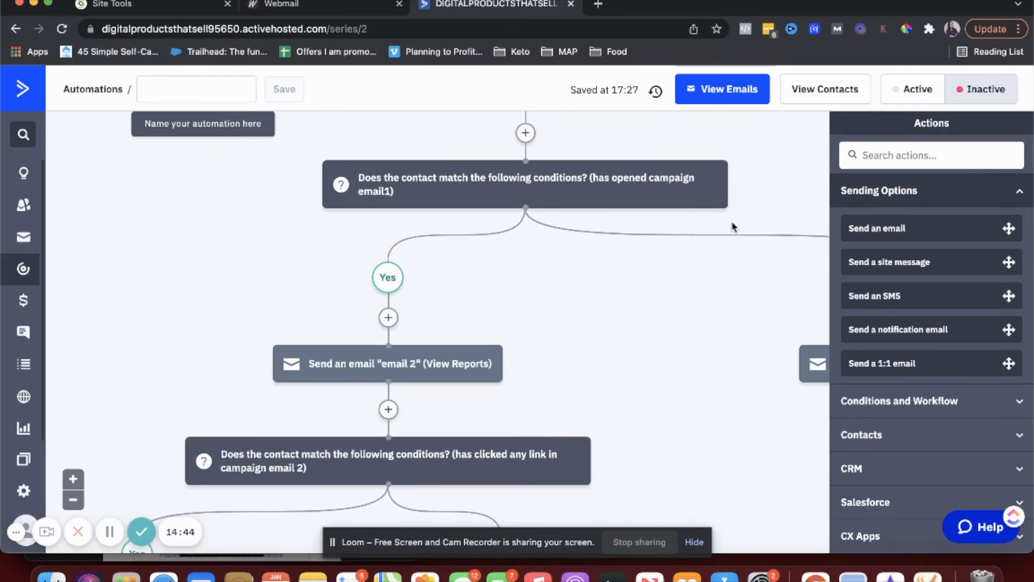
- After the No branch's email1 send, add an If/Else split on 'Has opened' email1
scroll(732, 226, left, 5)
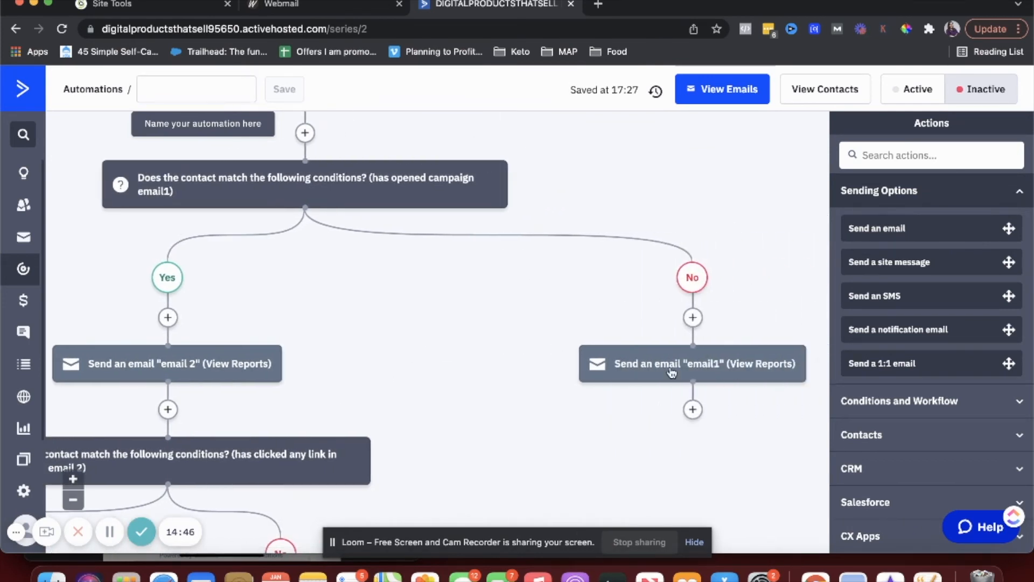
scroll(693, 377, down, 2)
click(692, 338)
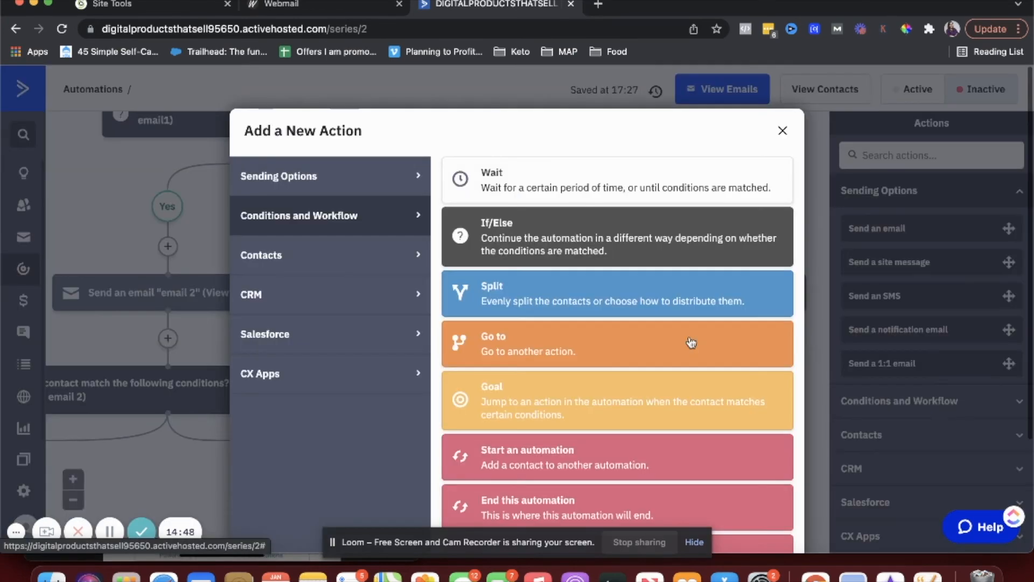
click(485, 231)
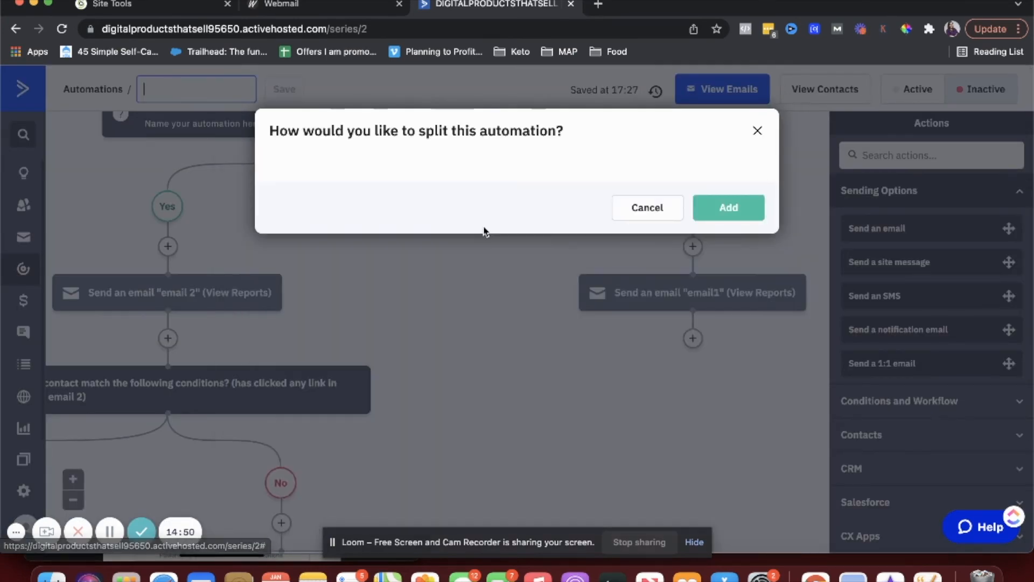
click(398, 194)
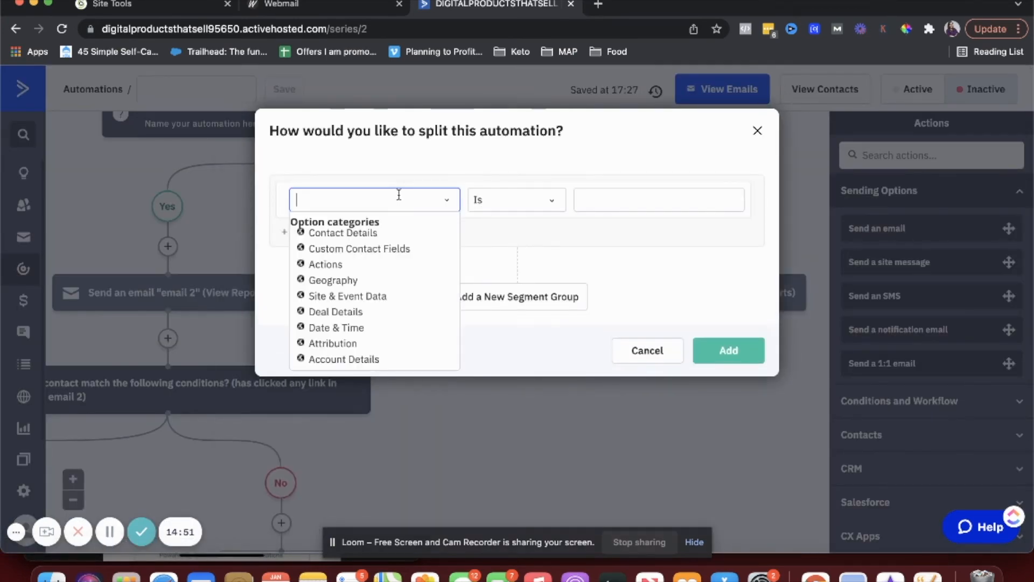
click(325, 264)
click(338, 291)
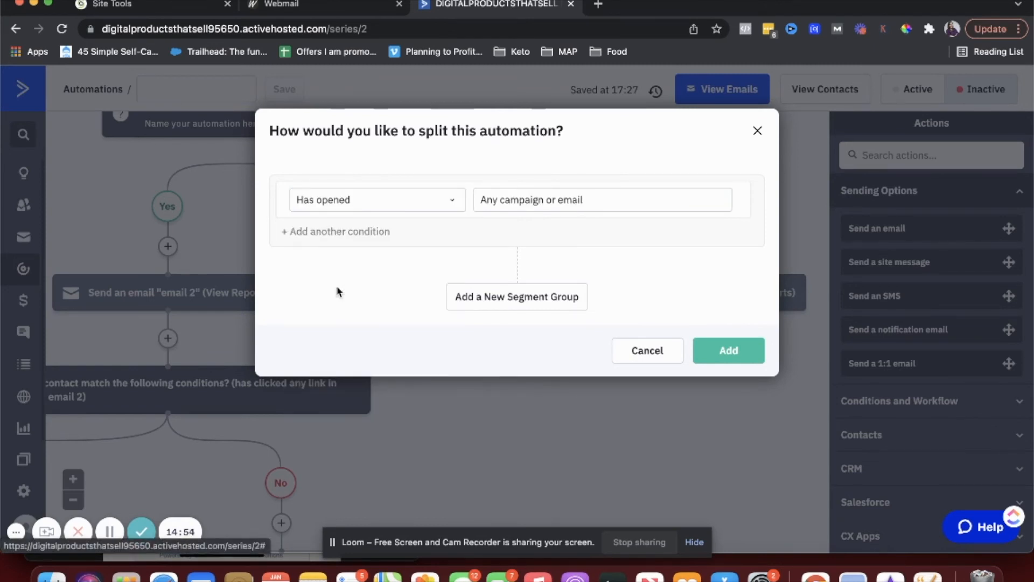
click(529, 195)
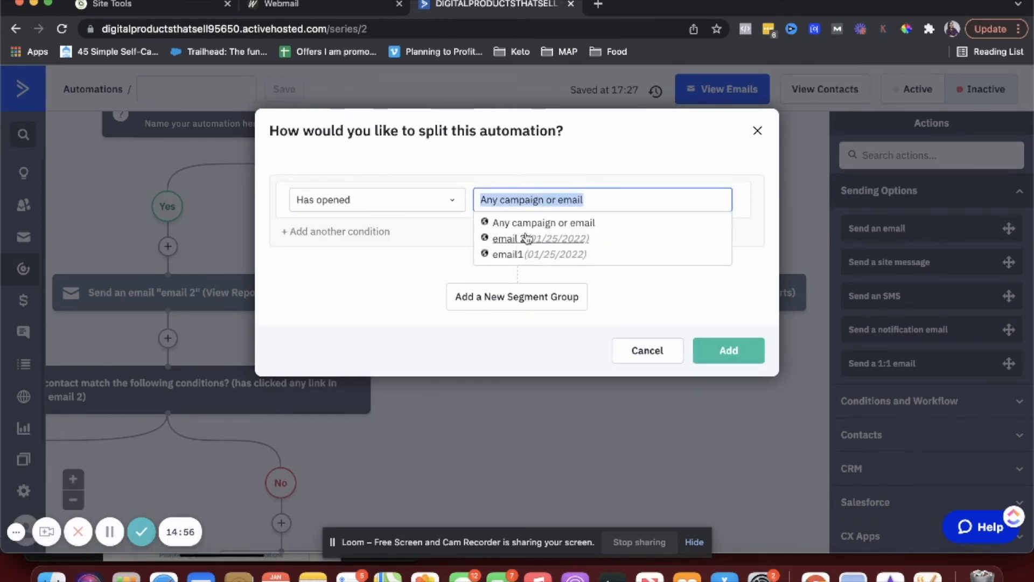
click(520, 254)
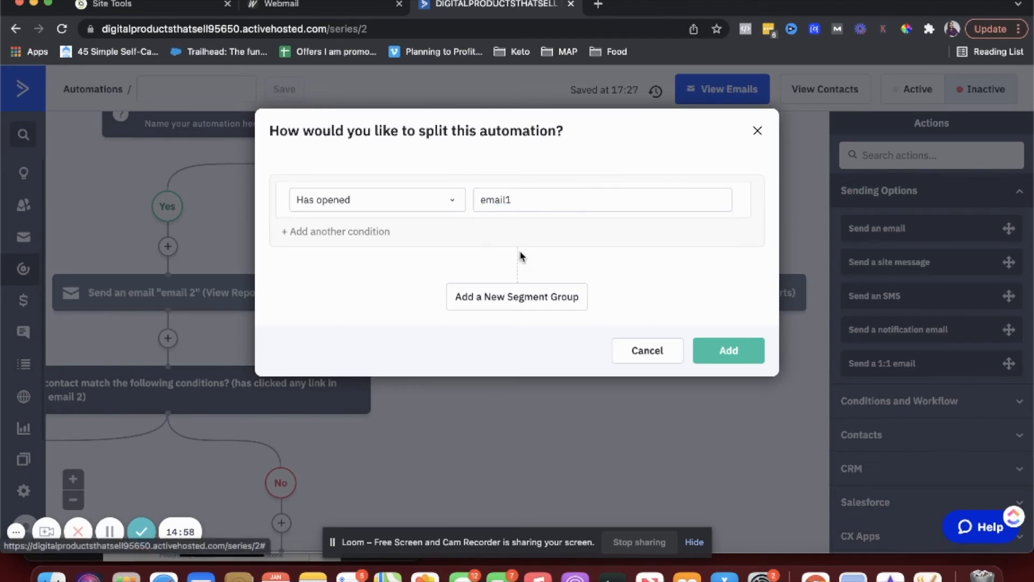
click(738, 357)
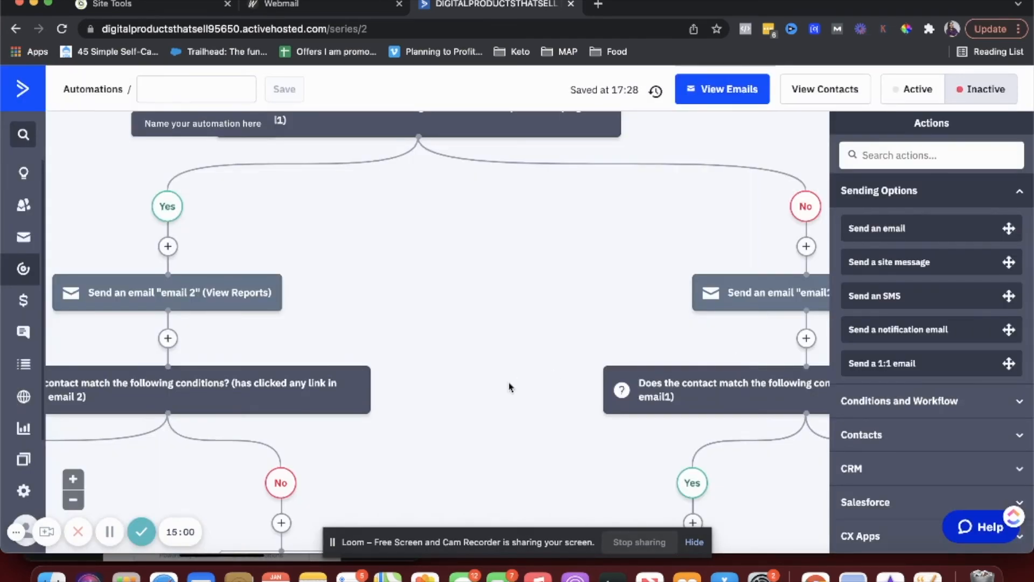
- End the automation on the No branch of the opened-email1 check
scroll(508, 387, down, 3)
scroll(680, 390, right, 3)
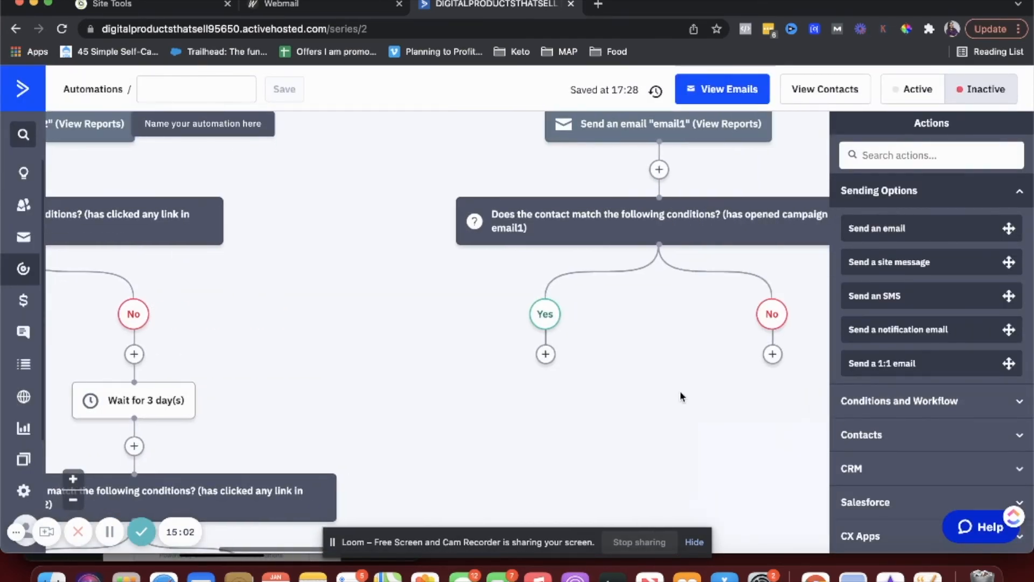
click(772, 355)
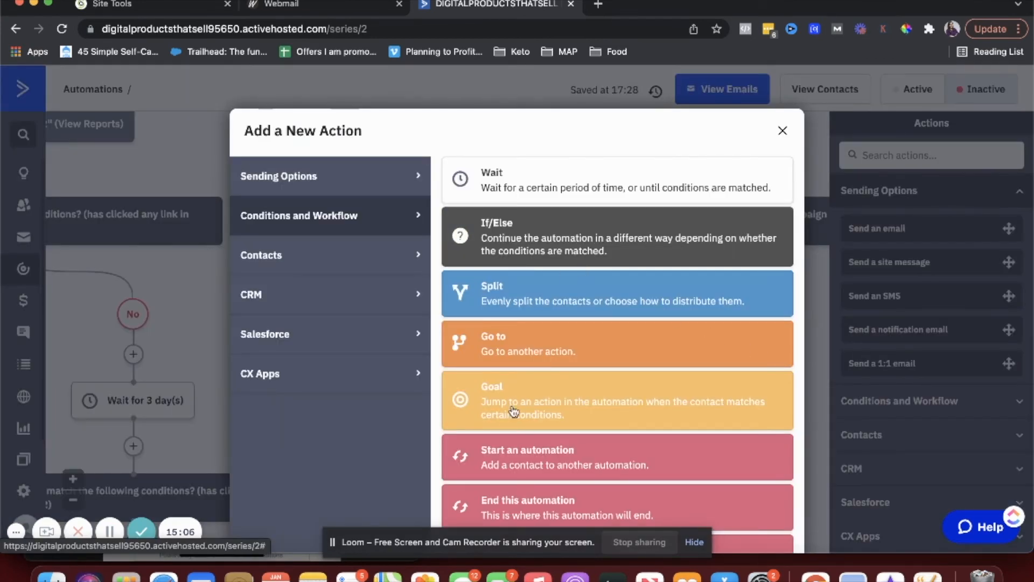
click(515, 507)
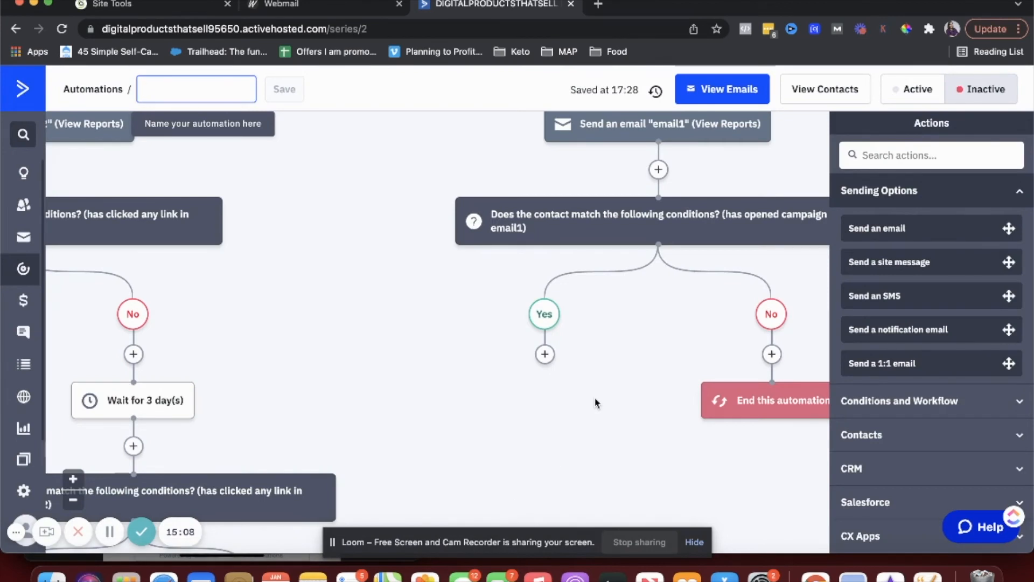
- Add a Go to another action step under the Yes branch
scroll(597, 403, left, 2)
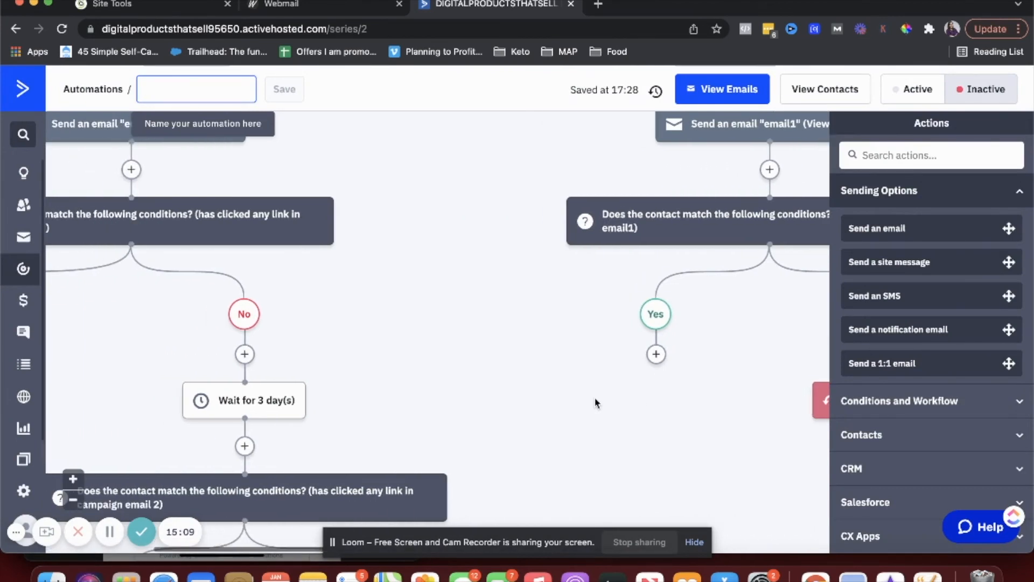
drag(658, 356, 406, 218)
mouse_move(658, 357)
mouse_down()
mouse_move(495, 267)
mouse_move(617, 366)
mouse_move(657, 356)
mouse_up()
click(666, 356)
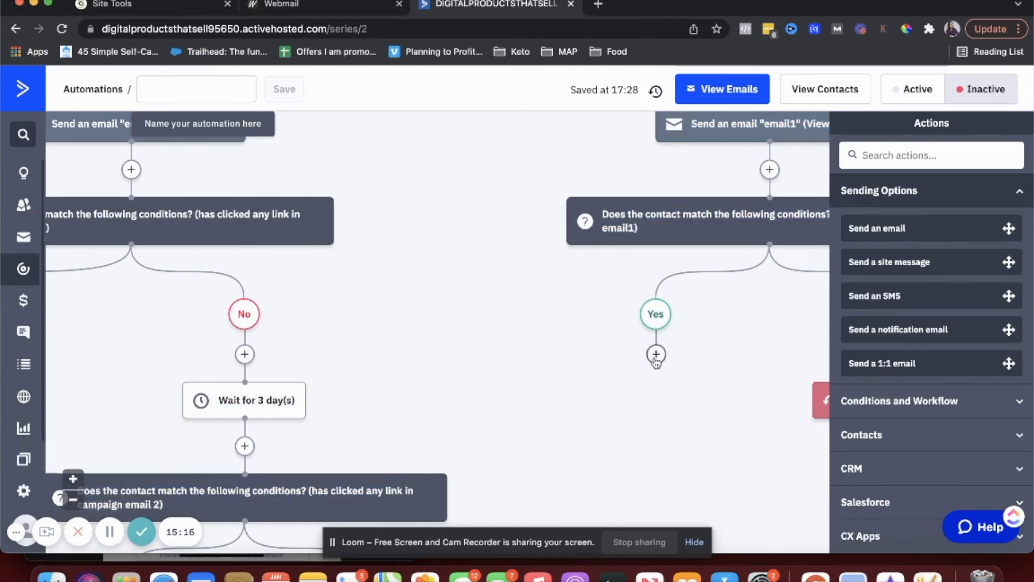
click(656, 355)
click(594, 353)
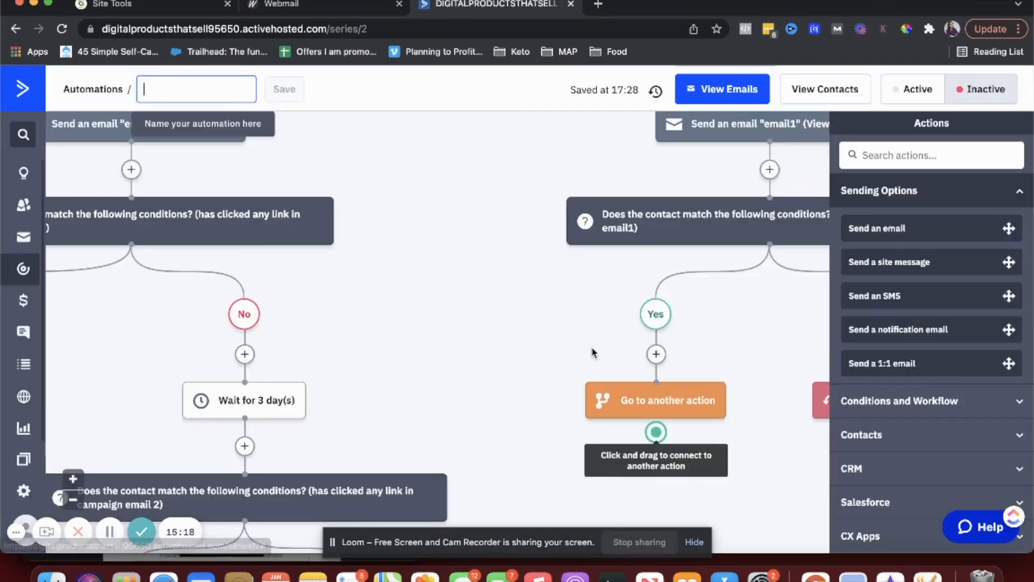
- Connect the Go to step to the 'has clicked any link in email 2' condition
drag(656, 432, 287, 192)
mouse_move(639, 414)
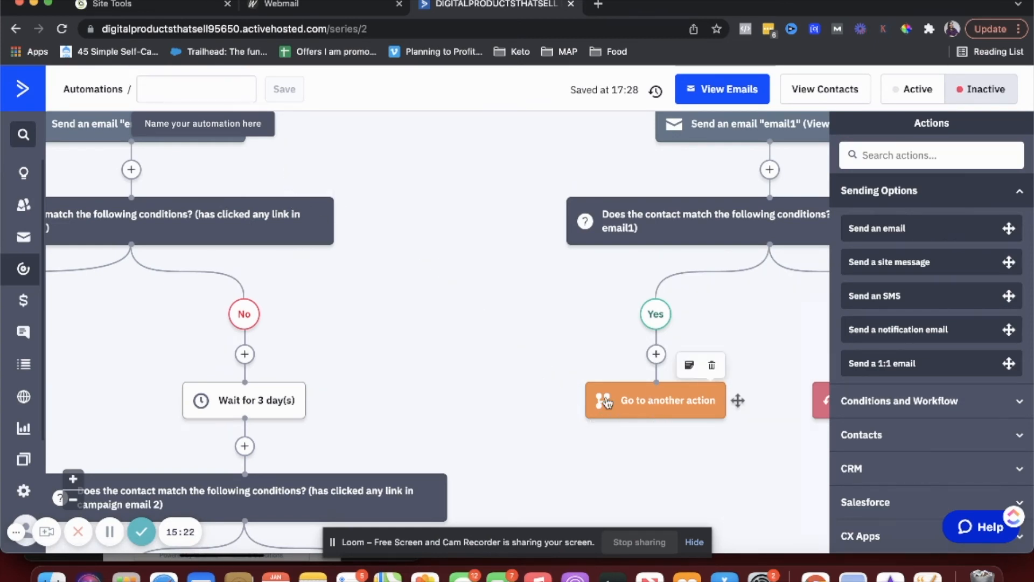
drag(738, 400, 605, 358)
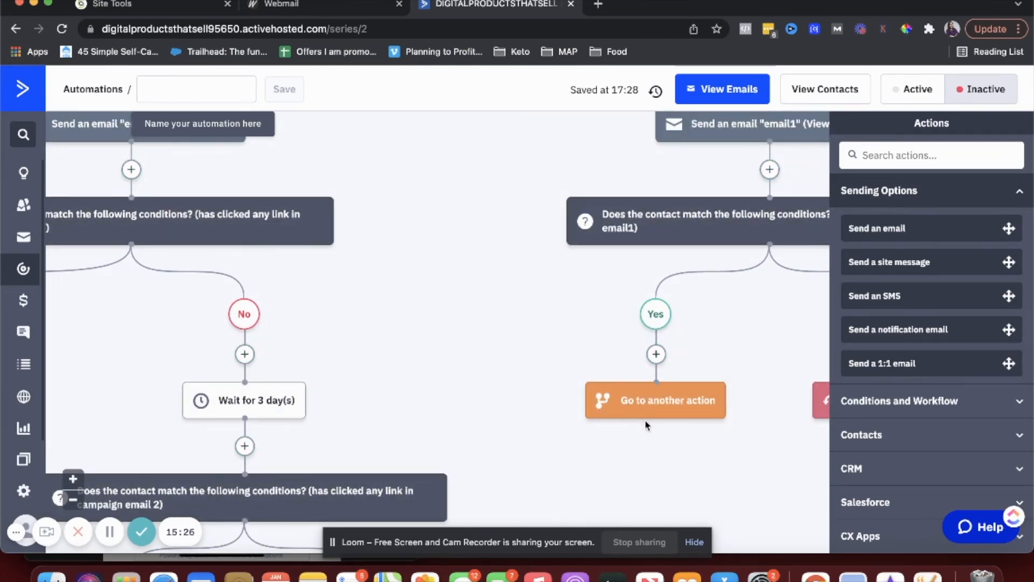
drag(738, 400, 521, 405)
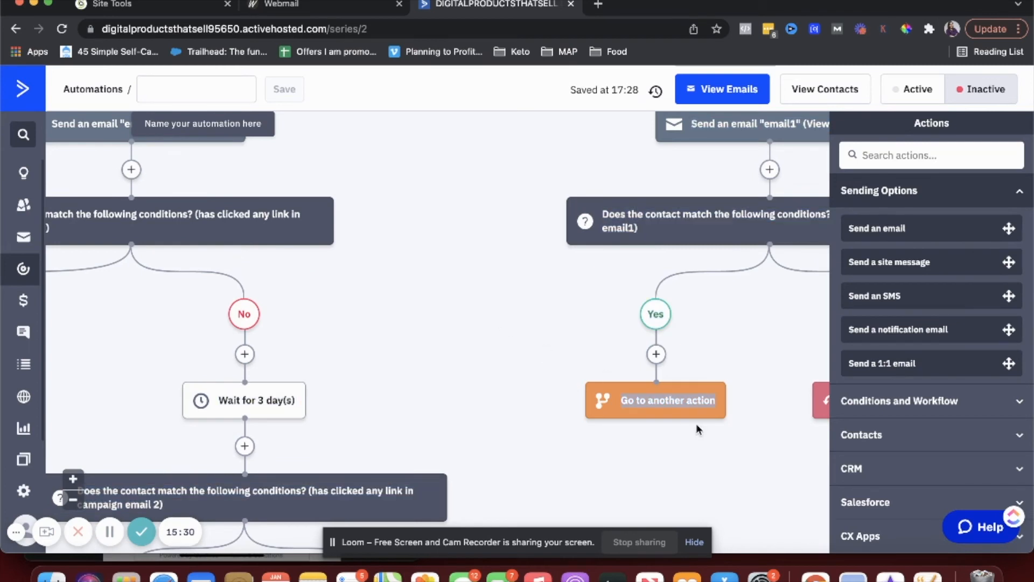
mouse_move(659, 419)
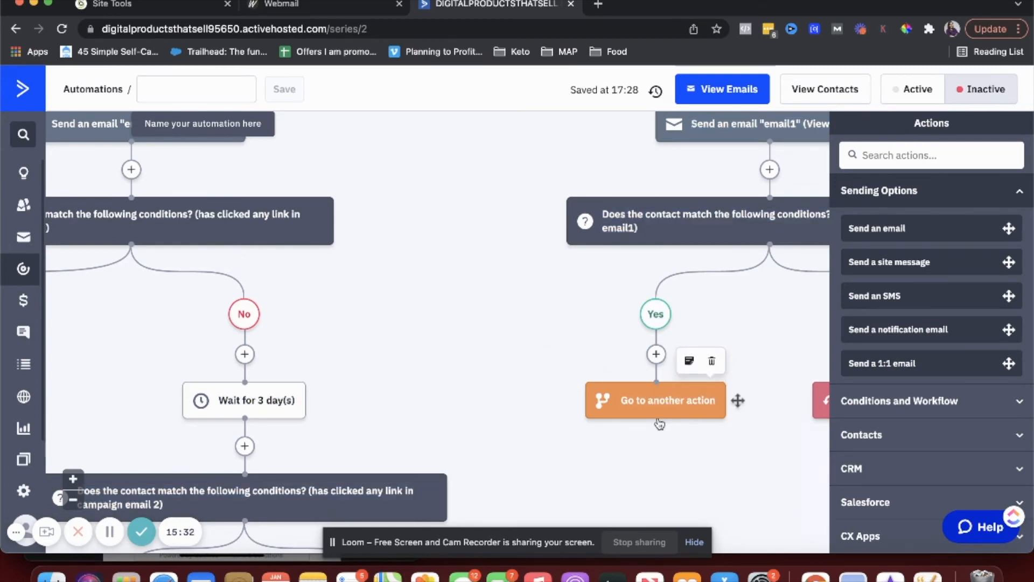
drag(657, 419, 135, 195)
mouse_move(652, 413)
drag(655, 437, 262, 214)
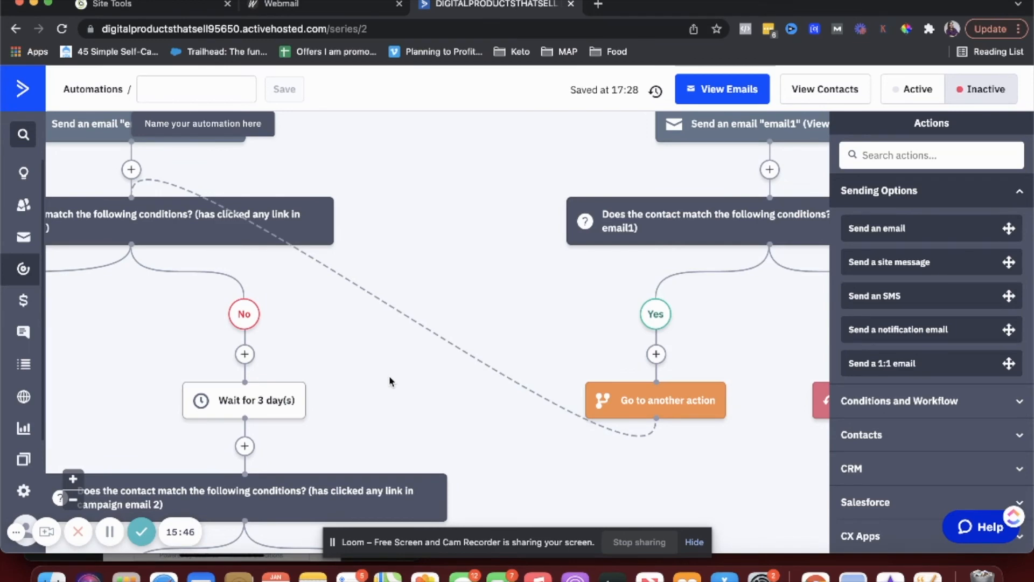
- Zoom the browser page out to see more of the automation
click(1017, 29)
click(910, 212)
click(911, 212)
click(910, 212)
click(910, 212)
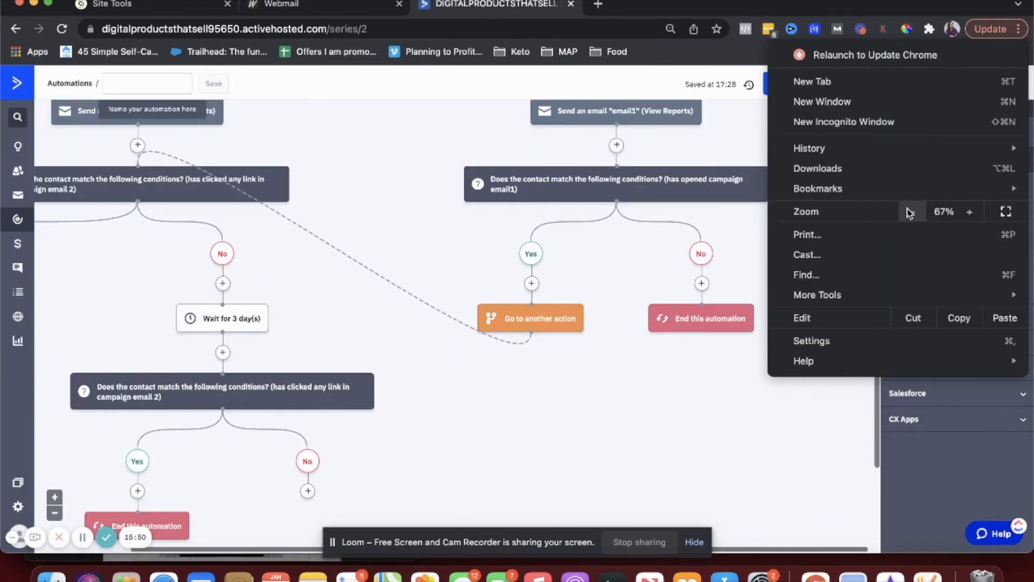
click(911, 211)
click(639, 410)
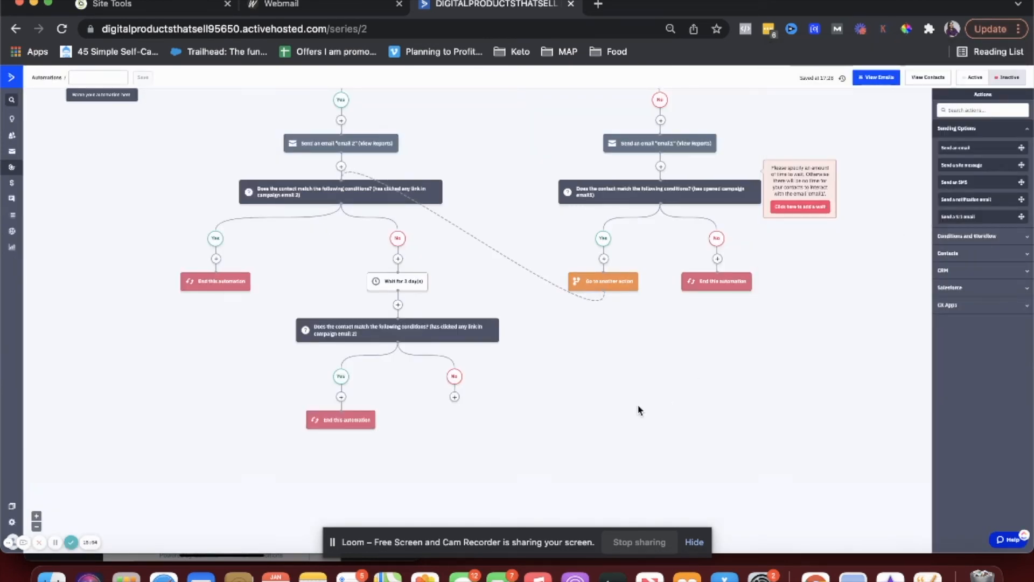
- Bring up Add a New Action below the No branch's email1 send
scroll(639, 410, up, 5)
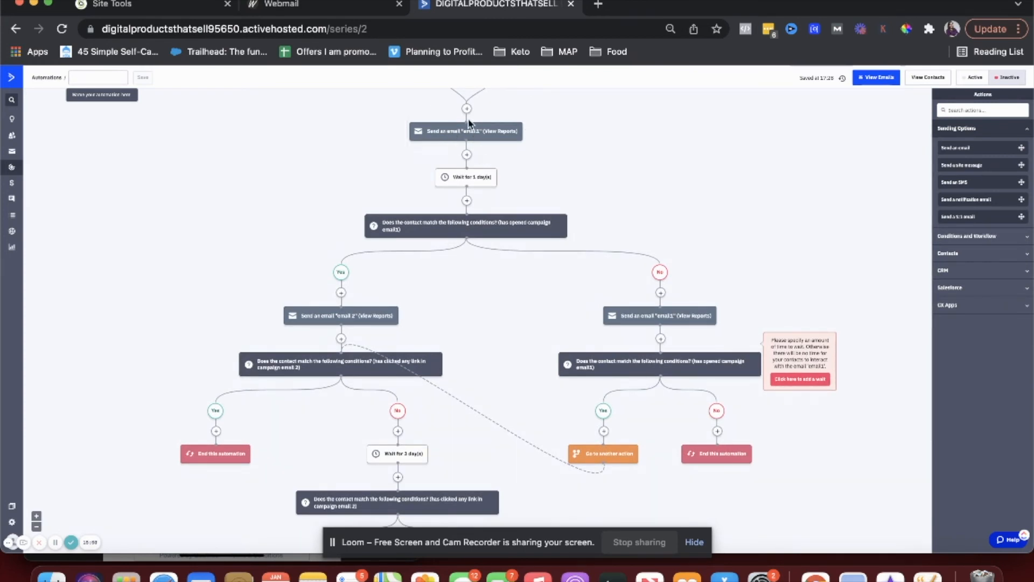
scroll(462, 180, down, 2)
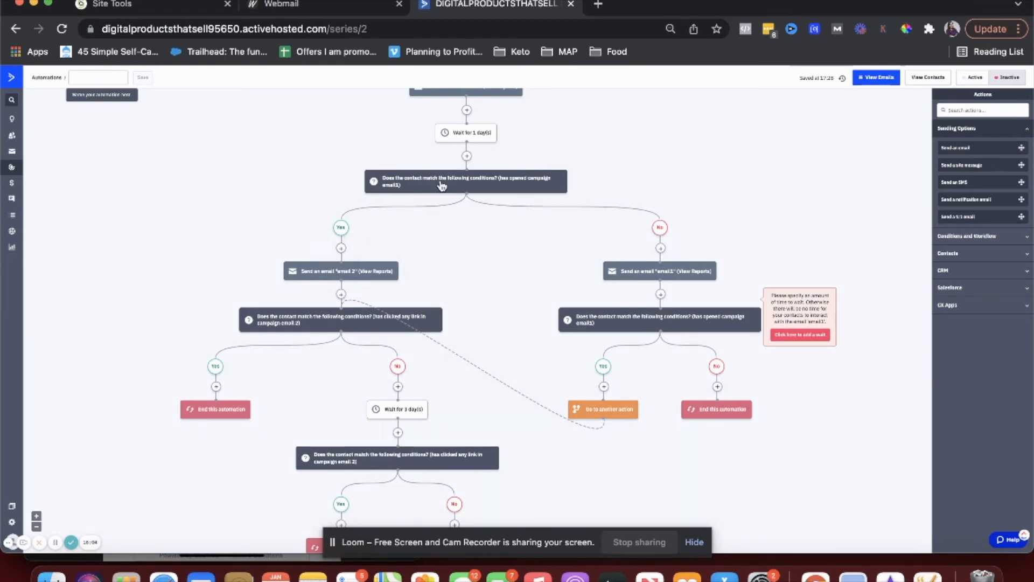
mouse_move(678, 276)
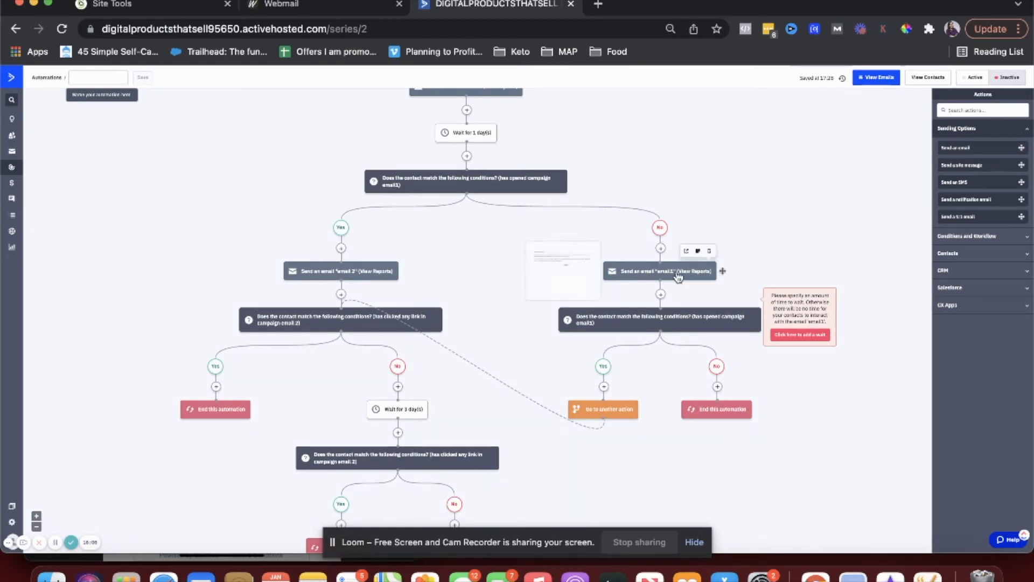
scroll(678, 275, down, 3)
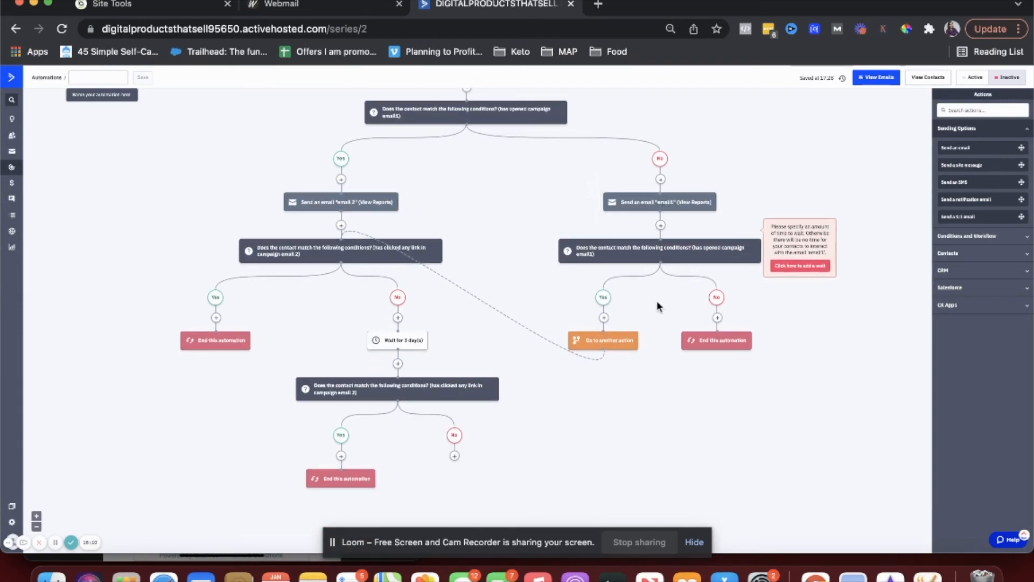
click(661, 225)
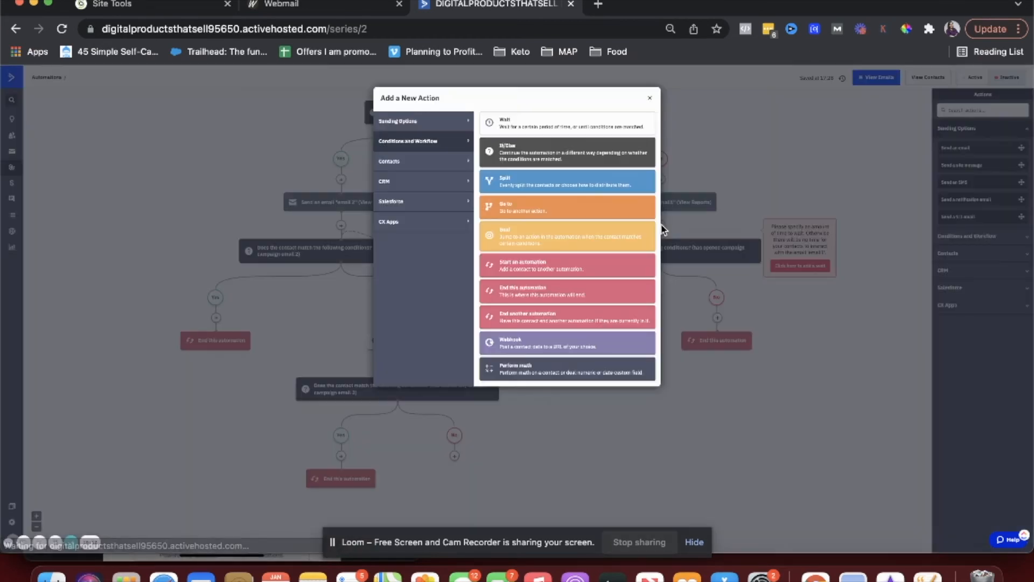
- Insert a Wait for a specified period of time step of 1 day
click(547, 132)
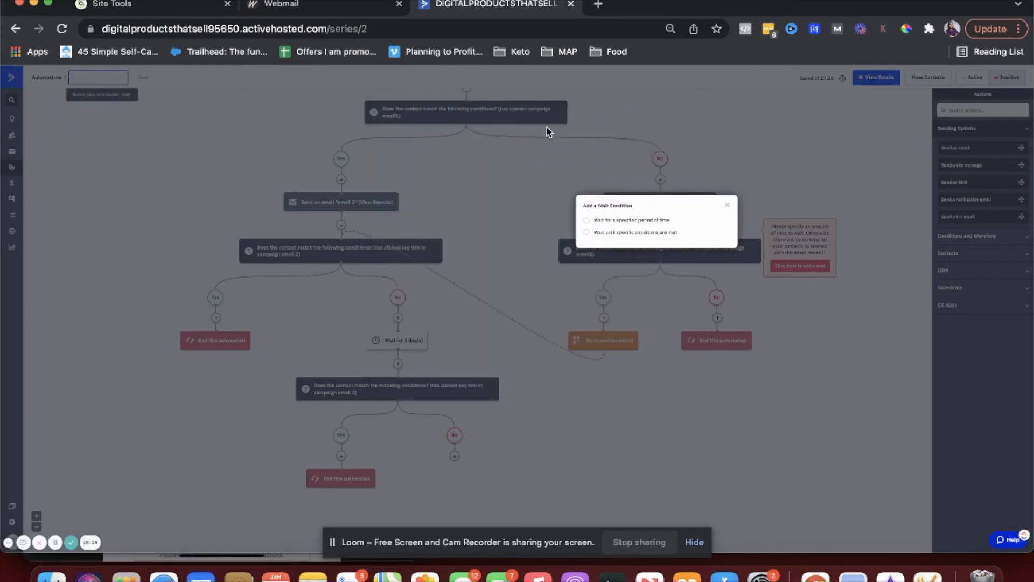
click(587, 220)
click(708, 259)
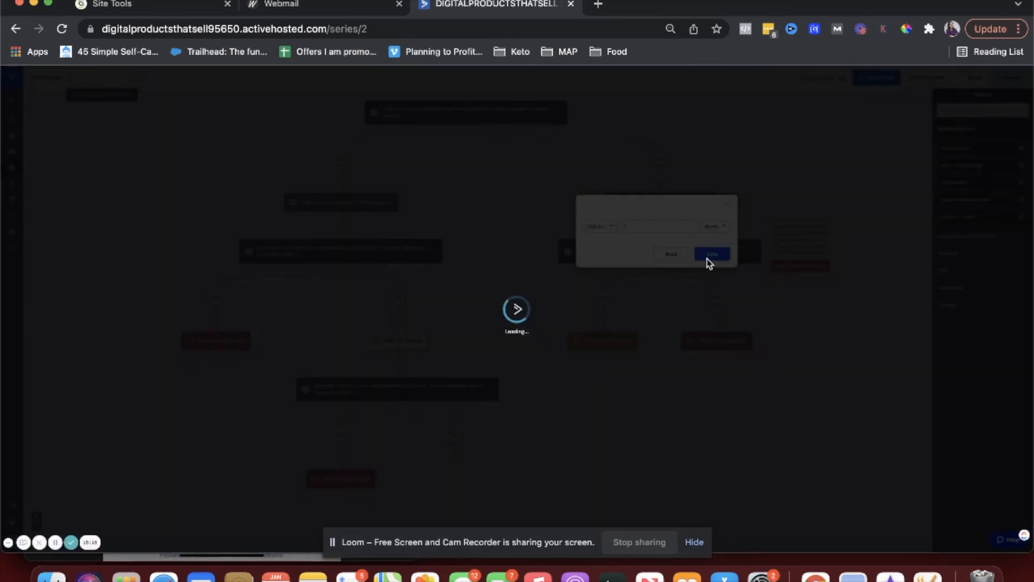
- Re-point the Go to step's connector at the email 2 send
mouse_move(654, 250)
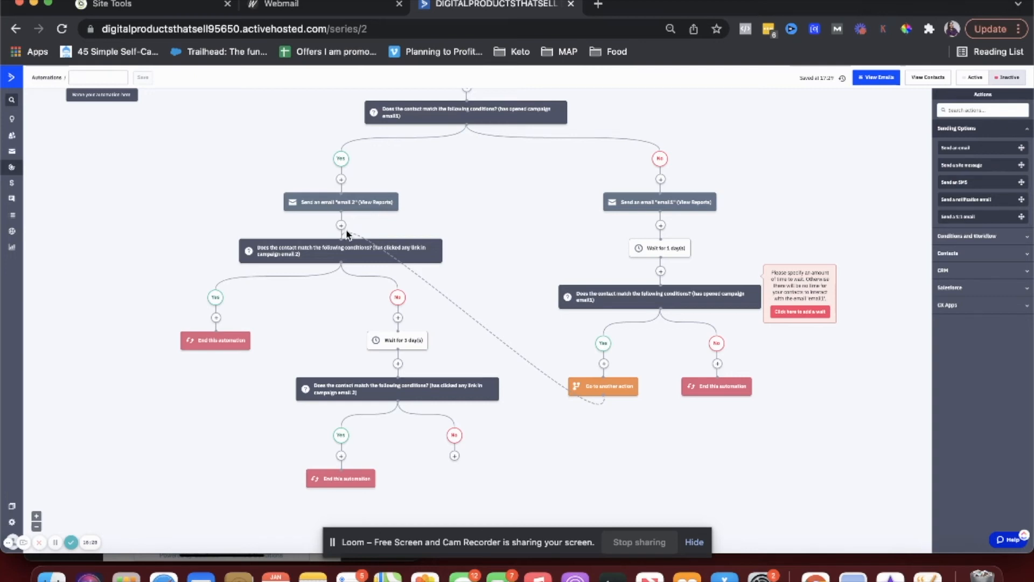
triple_click(335, 255)
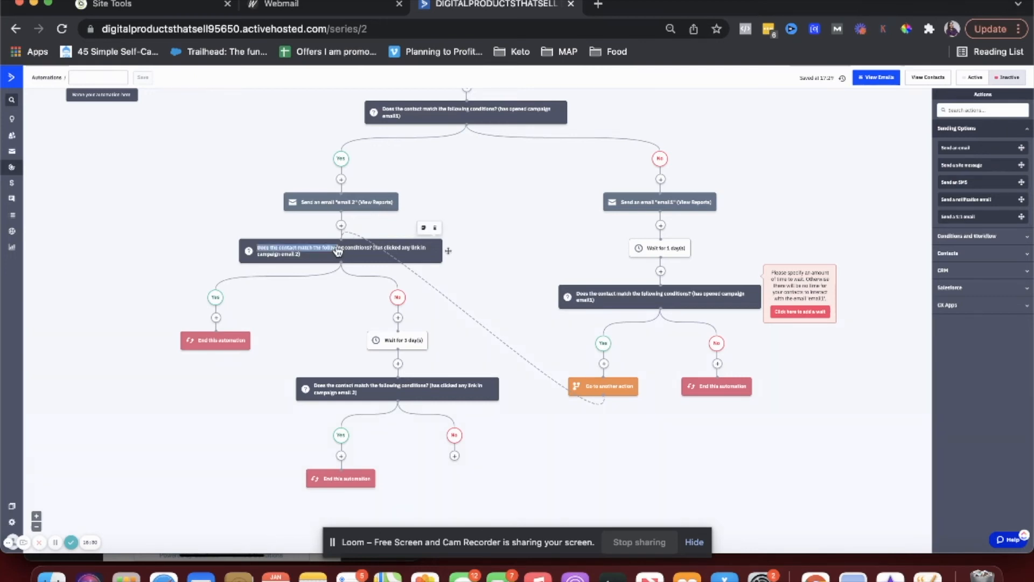
click(315, 339)
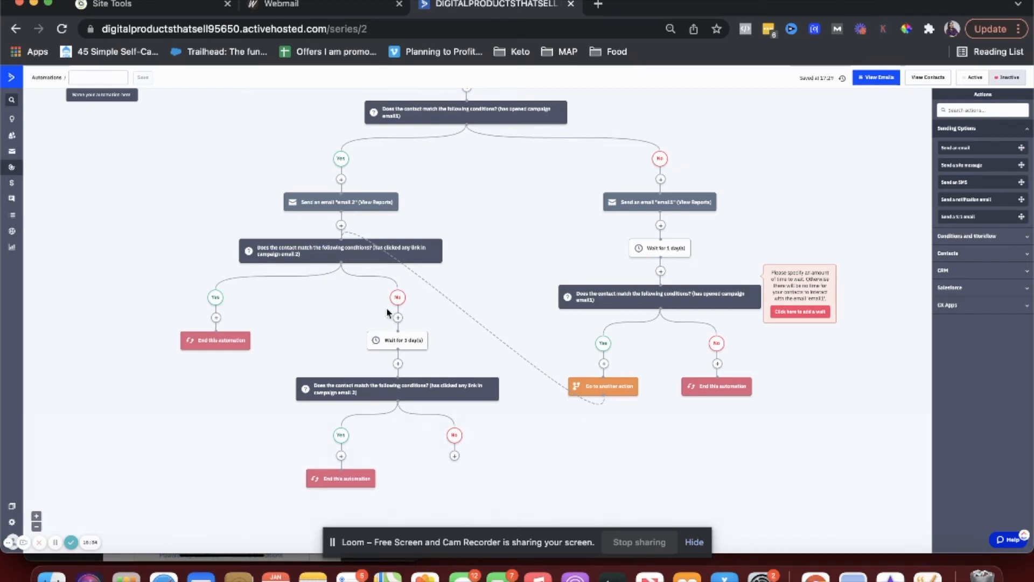
scroll(354, 267, up, 2)
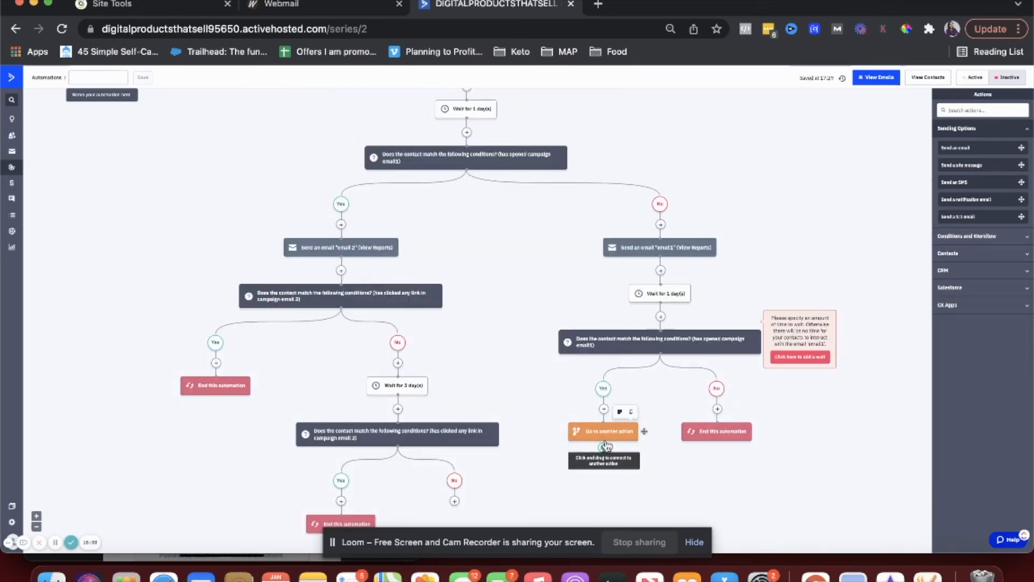
drag(604, 448, 342, 242)
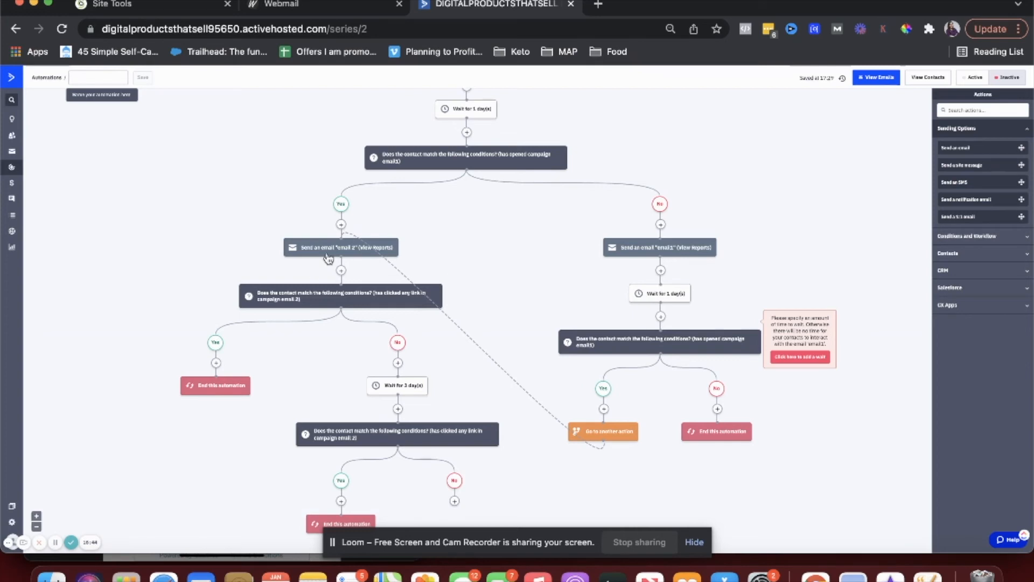
scroll(350, 349, down, 4)
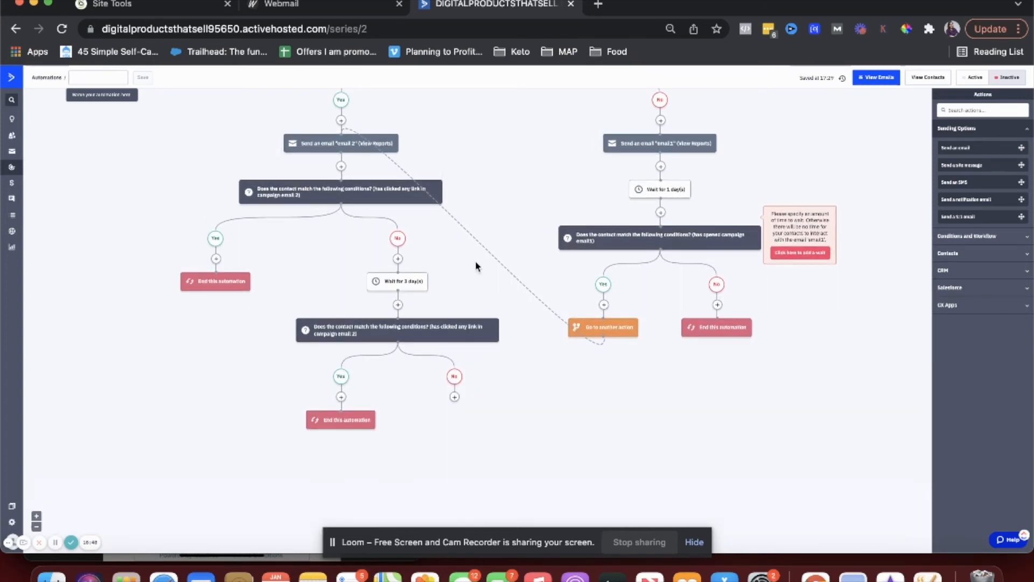
click(1019, 28)
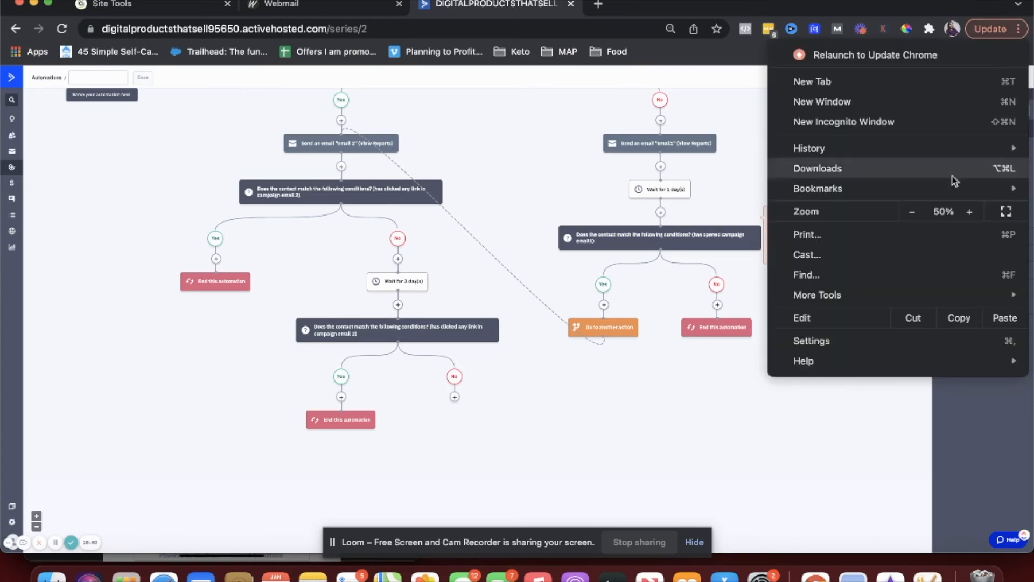
- Zoom the page in to 80% and scroll through the whole automation to review it
click(965, 213)
click(965, 212)
click(965, 213)
click(605, 213)
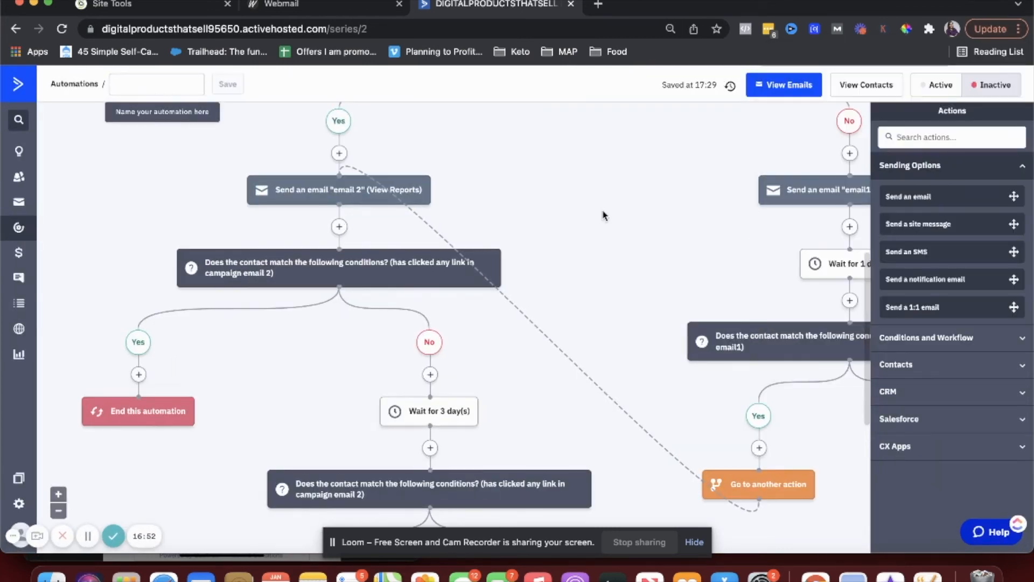
scroll(494, 224, left, 3)
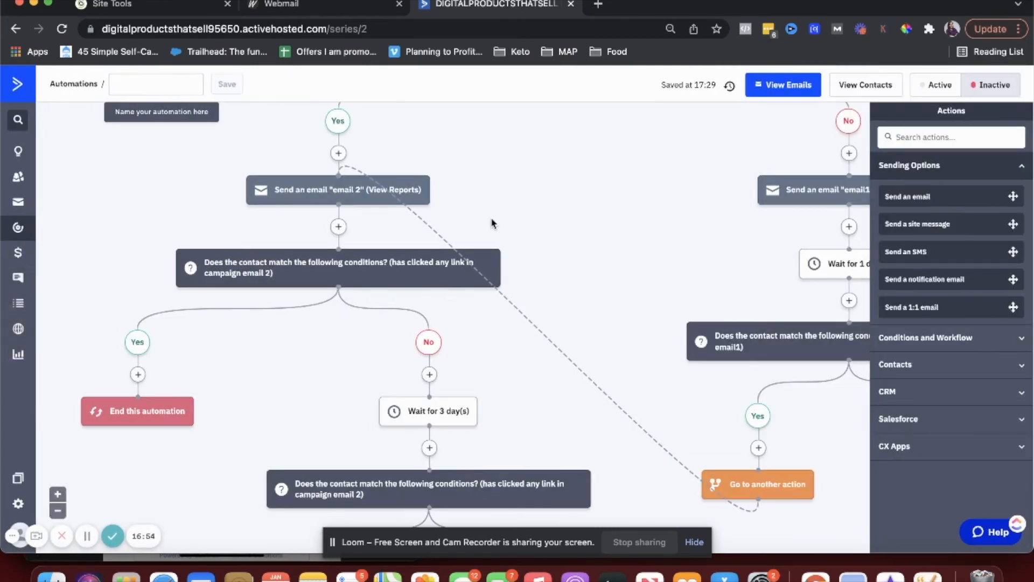
scroll(494, 223, down, 3)
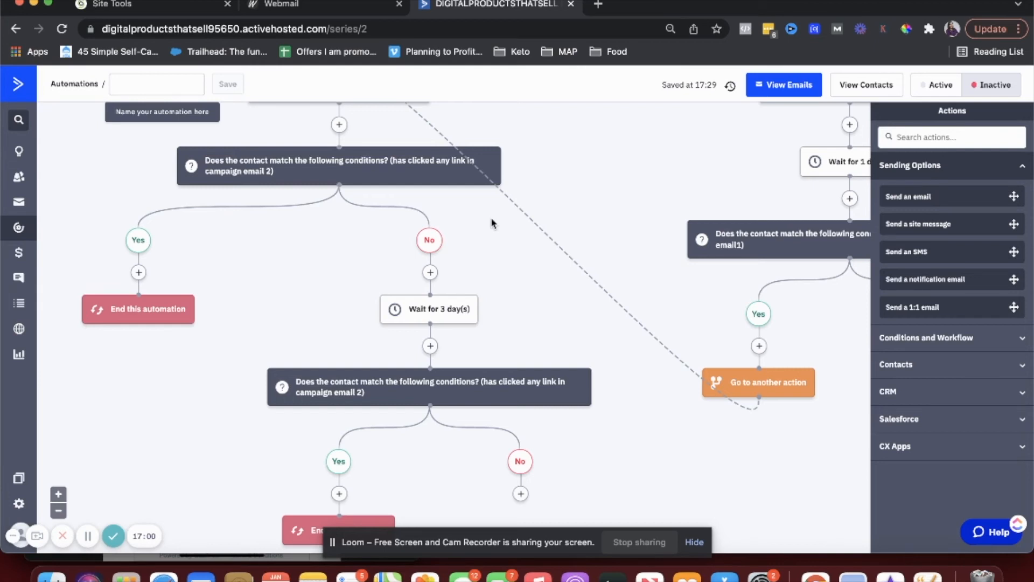
mouse_move(433, 320)
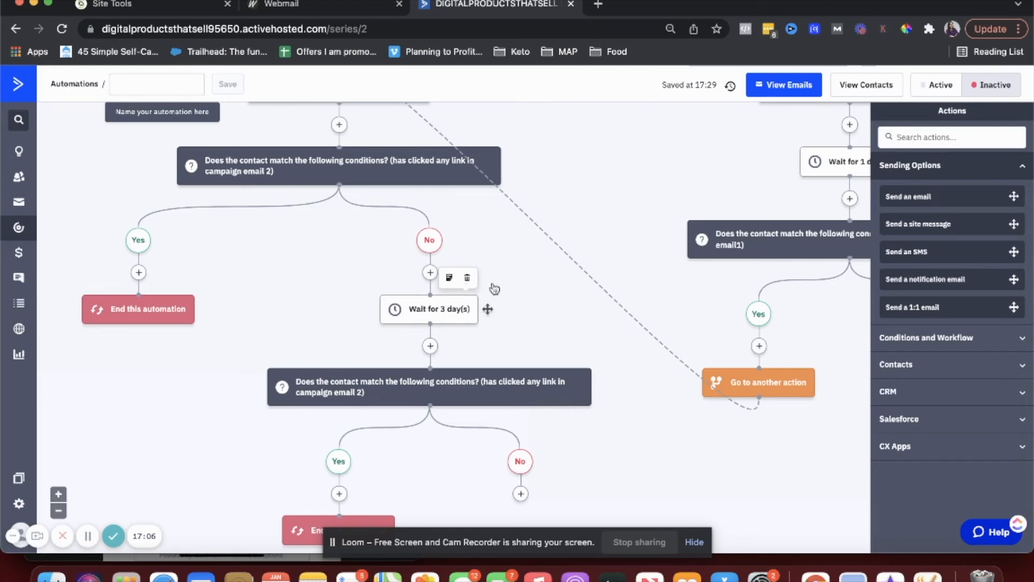
scroll(496, 345, down, 3)
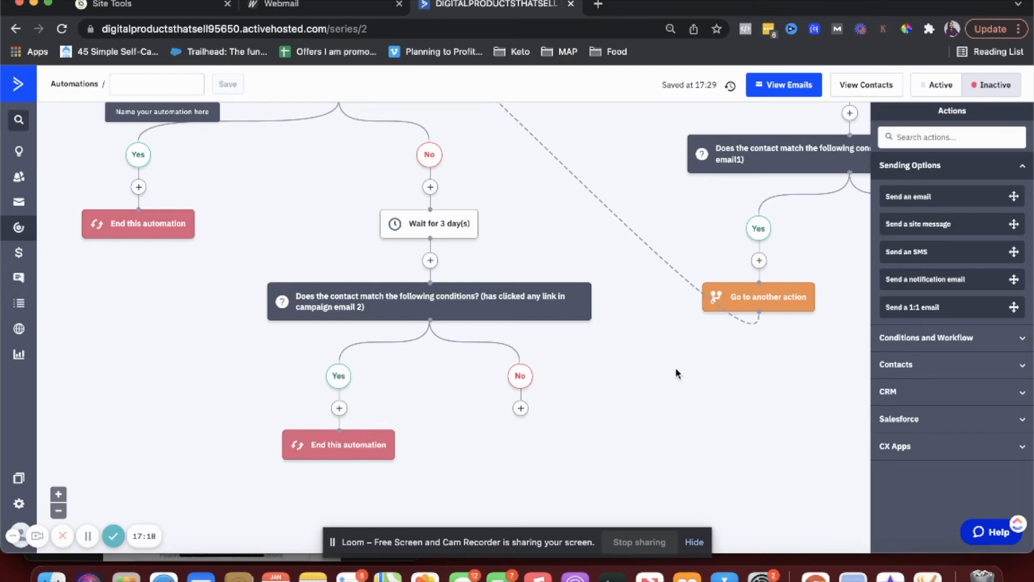
scroll(729, 460, up, 2)
mouse_move(759, 360)
scroll(489, 208, up, 3)
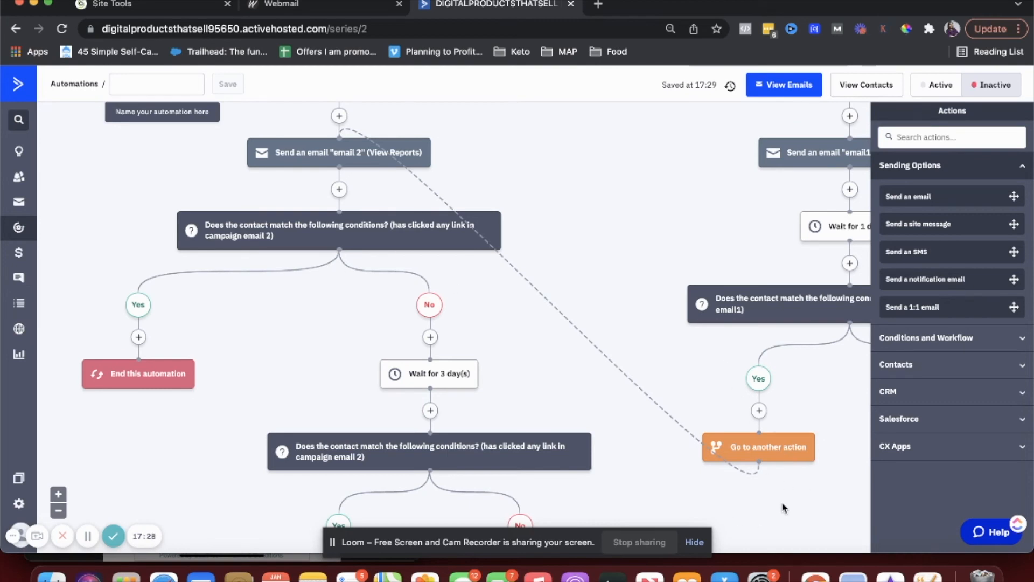
scroll(641, 376, up, 3)
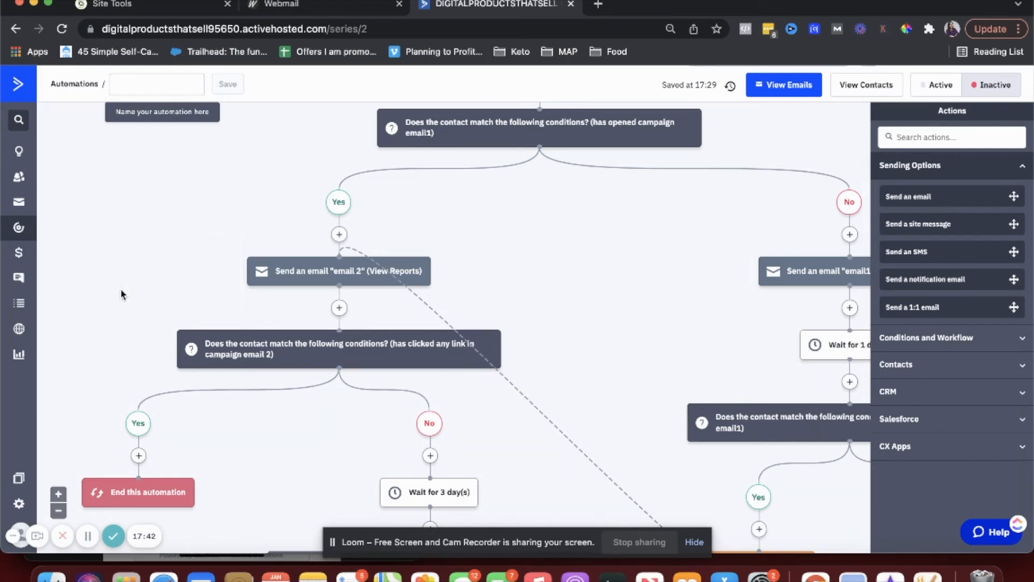
- Go to Campaigns and choose 'Create your first campaign'
click(21, 212)
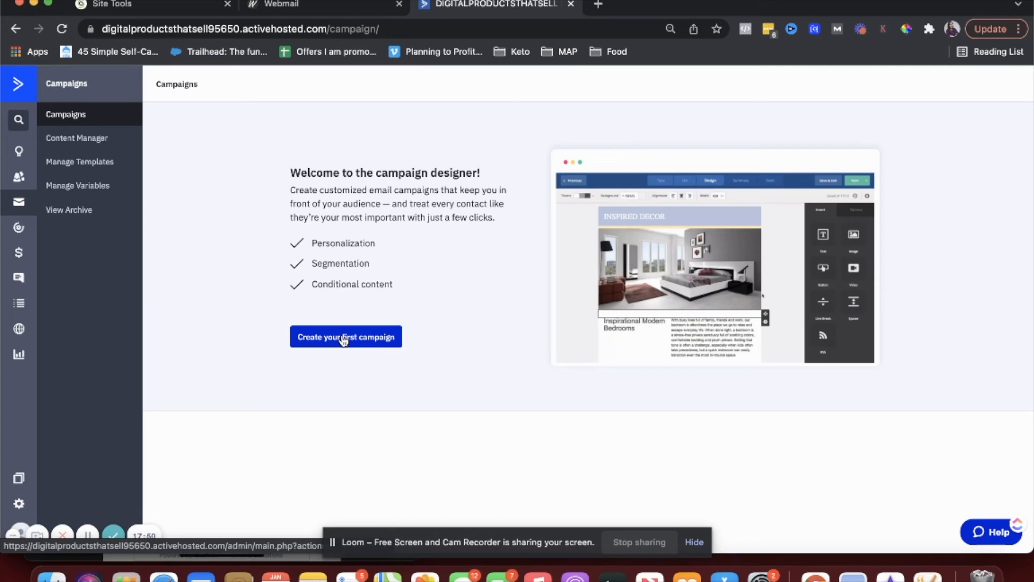
click(343, 338)
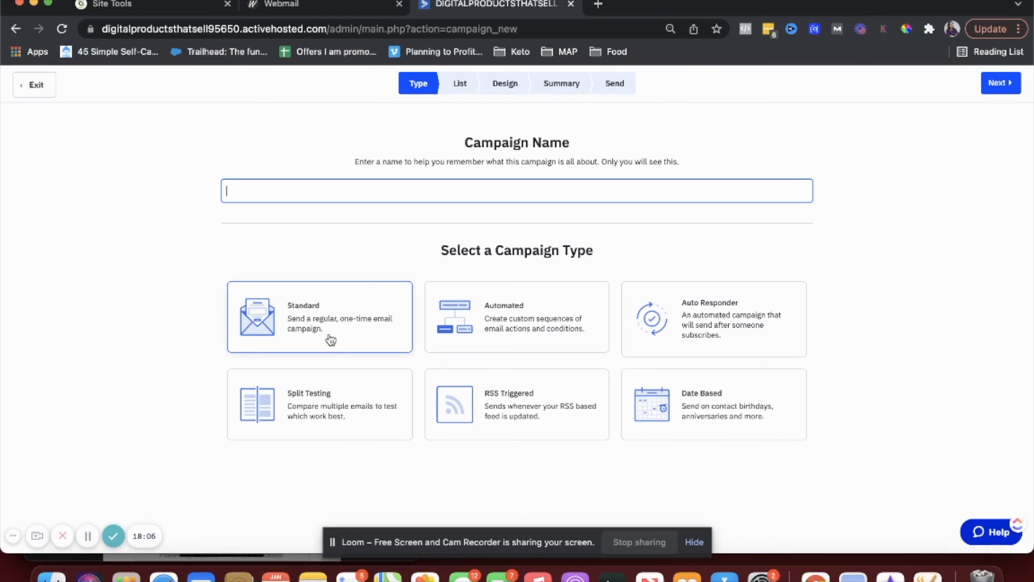
- Name the campaign test12, keep the Standard type, and continue with Next
click(330, 193)
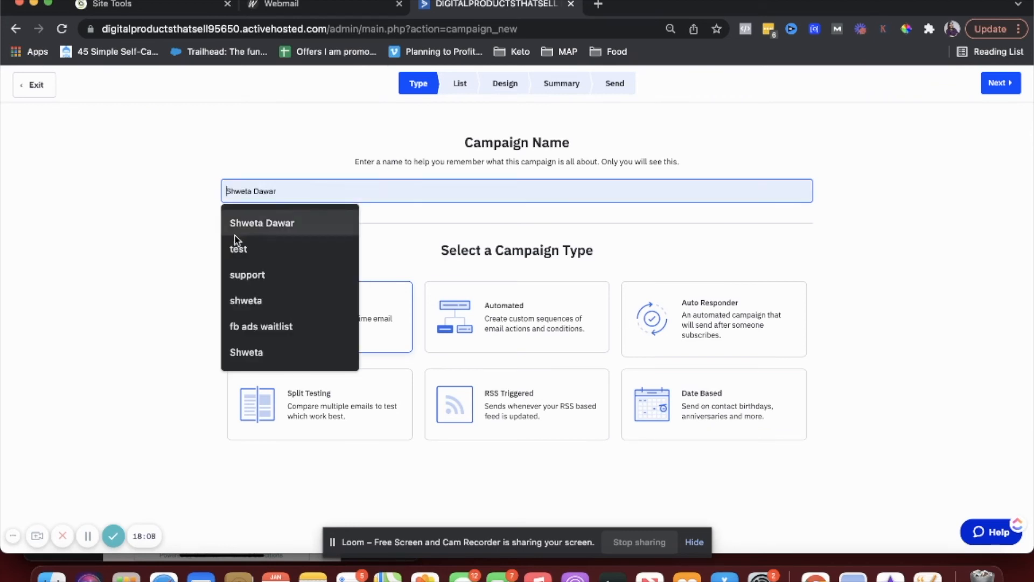
click(260, 253)
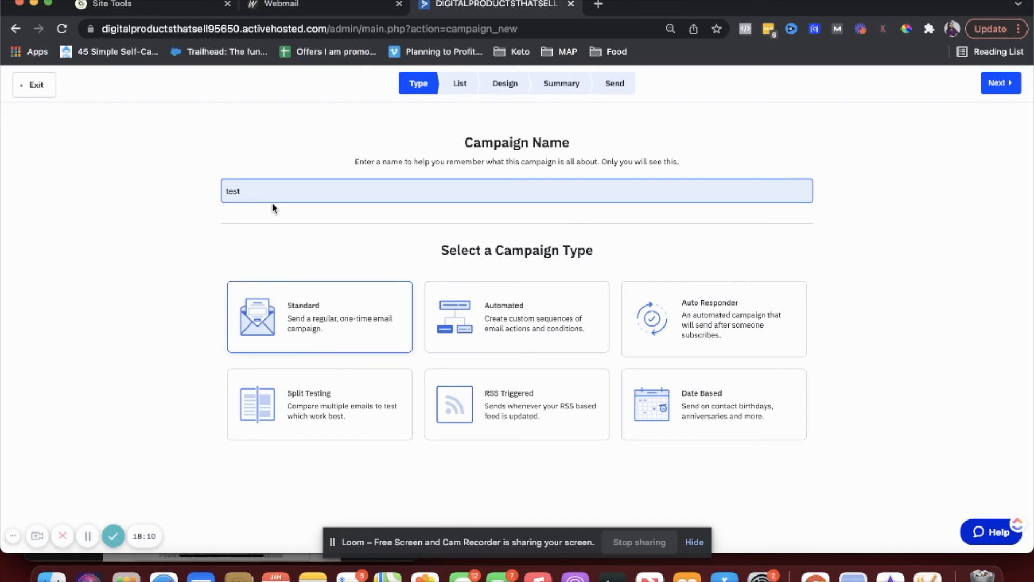
text(12)
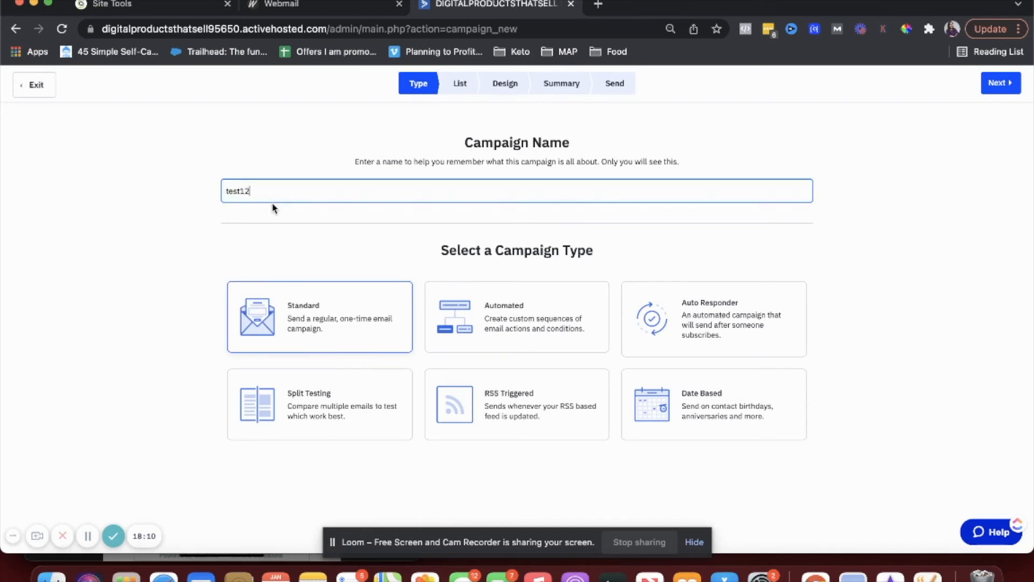
click(290, 330)
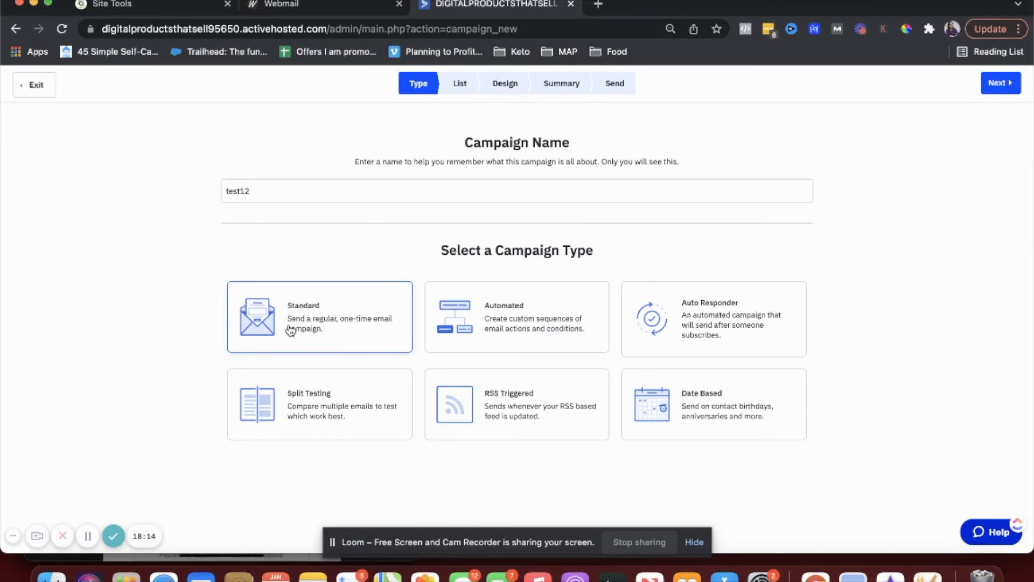
click(999, 83)
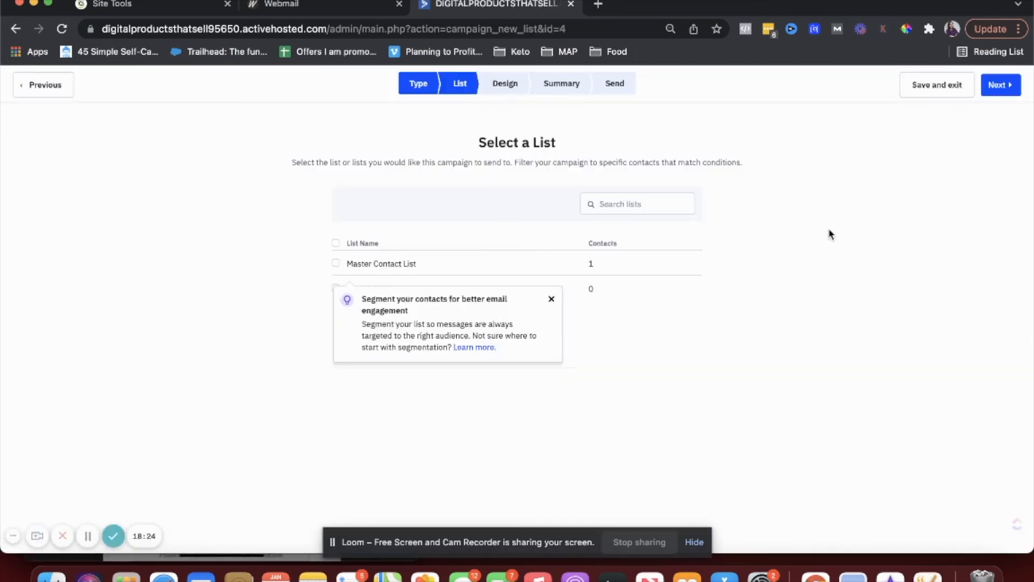
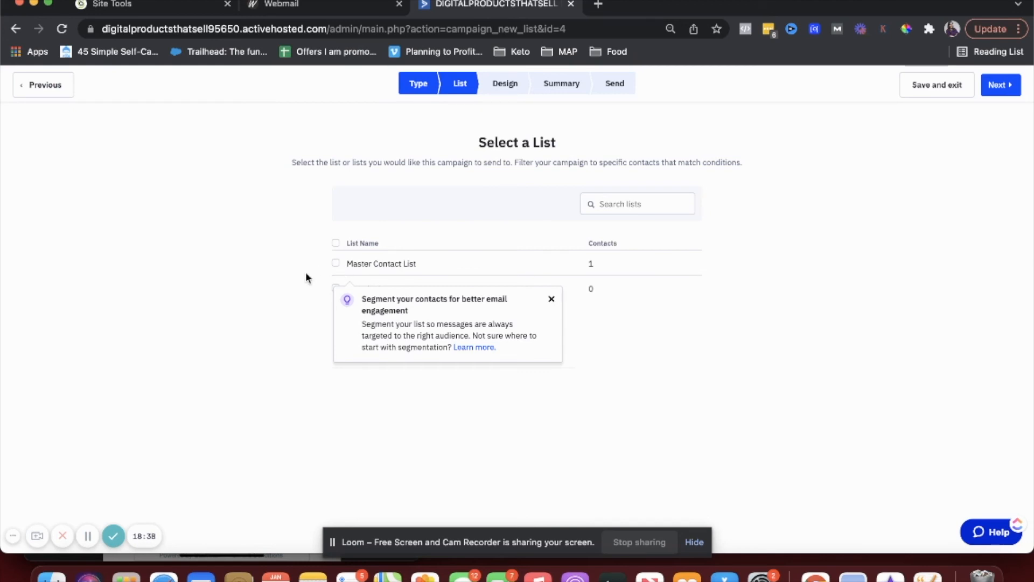
- Target the Master Contact List, back out of creating a segment, and proceed to the template gallery
click(336, 264)
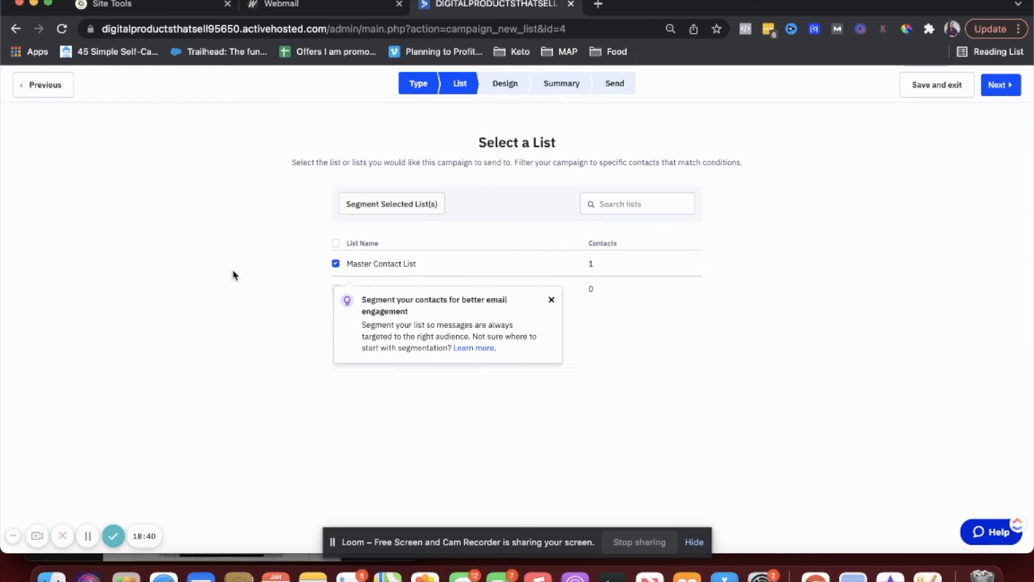
click(409, 203)
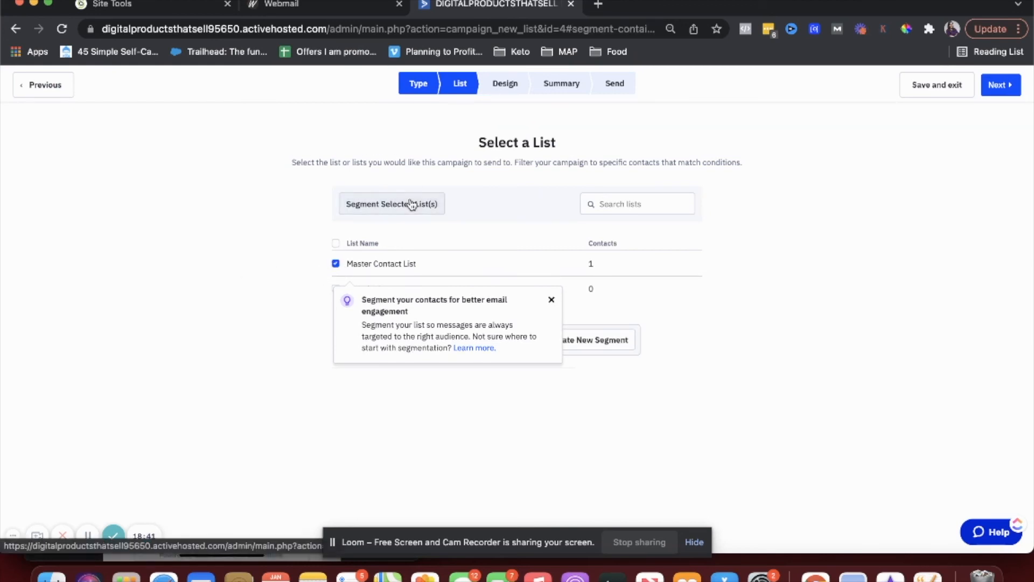
click(551, 300)
click(566, 345)
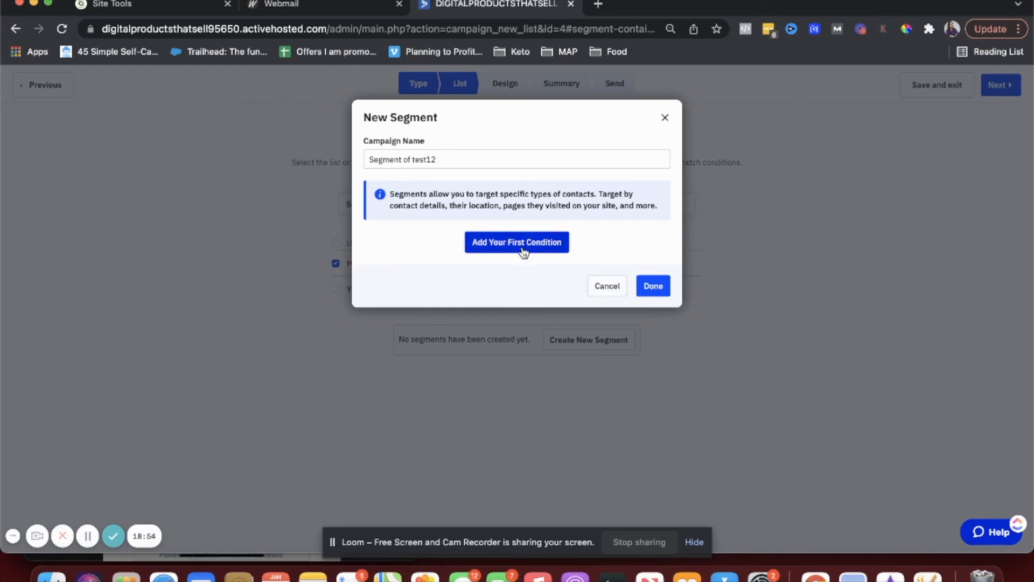
click(601, 285)
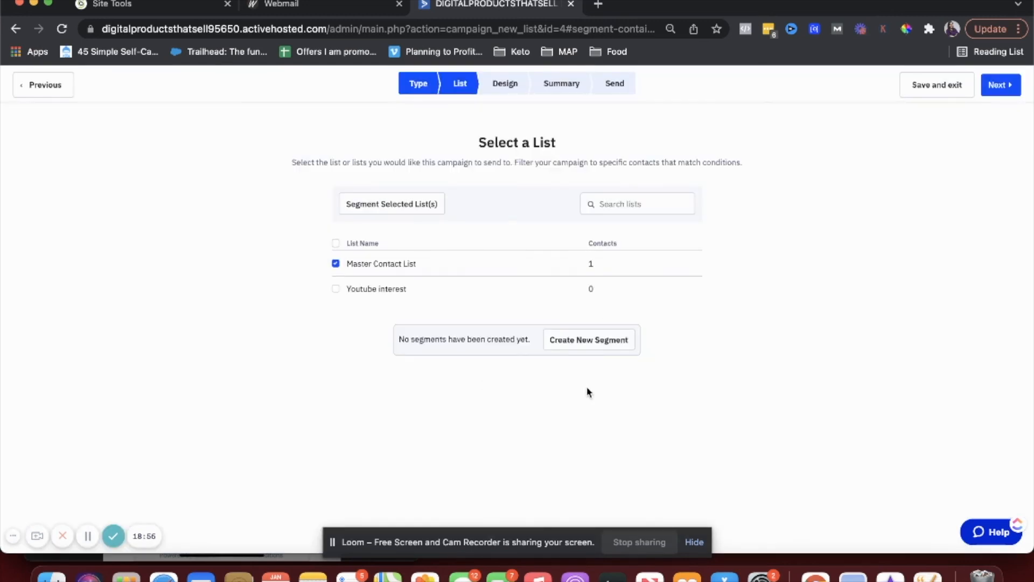
click(1000, 84)
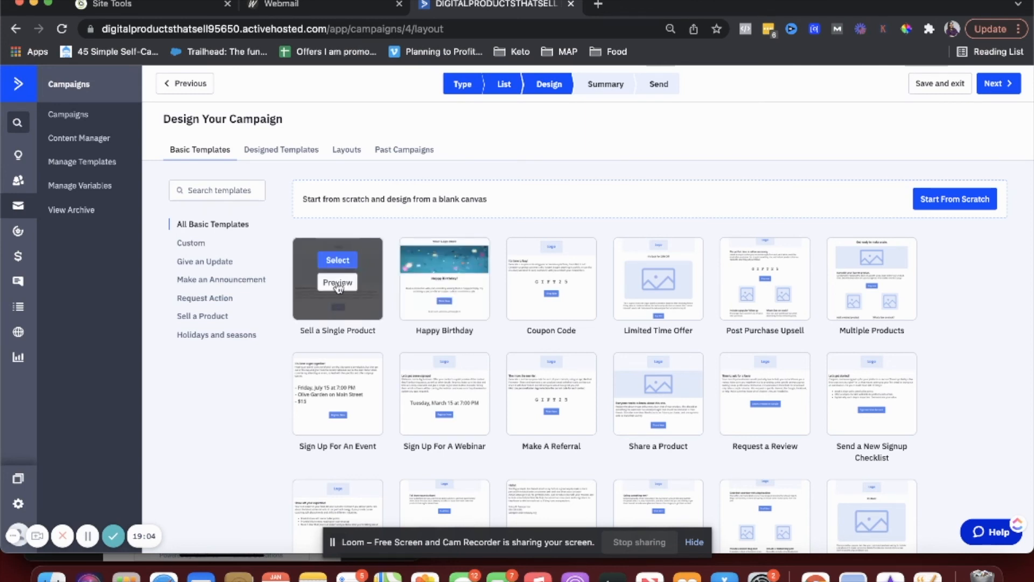
- Choose the Sell a Single Product template with email subject 'test12' and open it in the designer
click(338, 260)
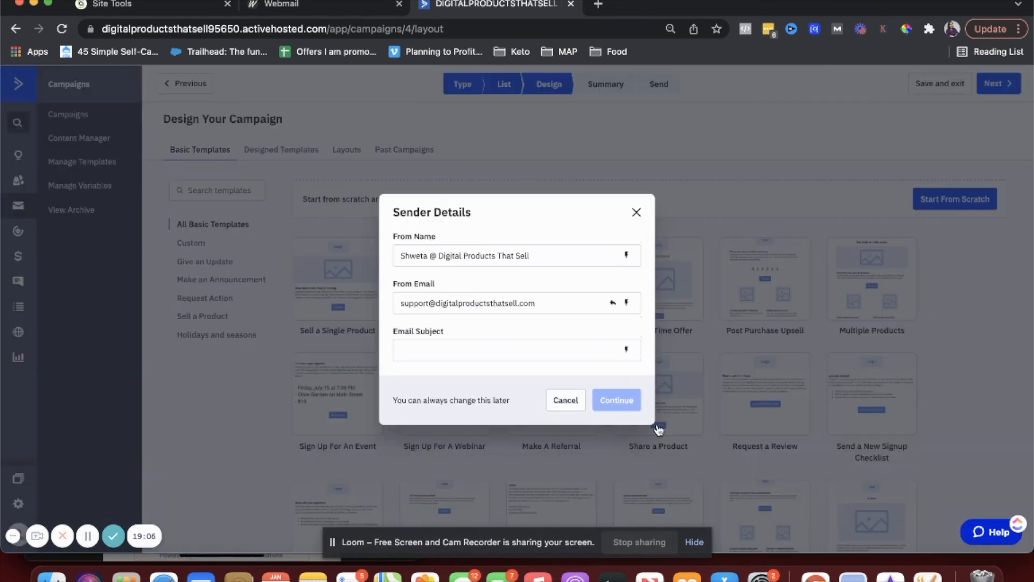
click(560, 353)
text(test123)
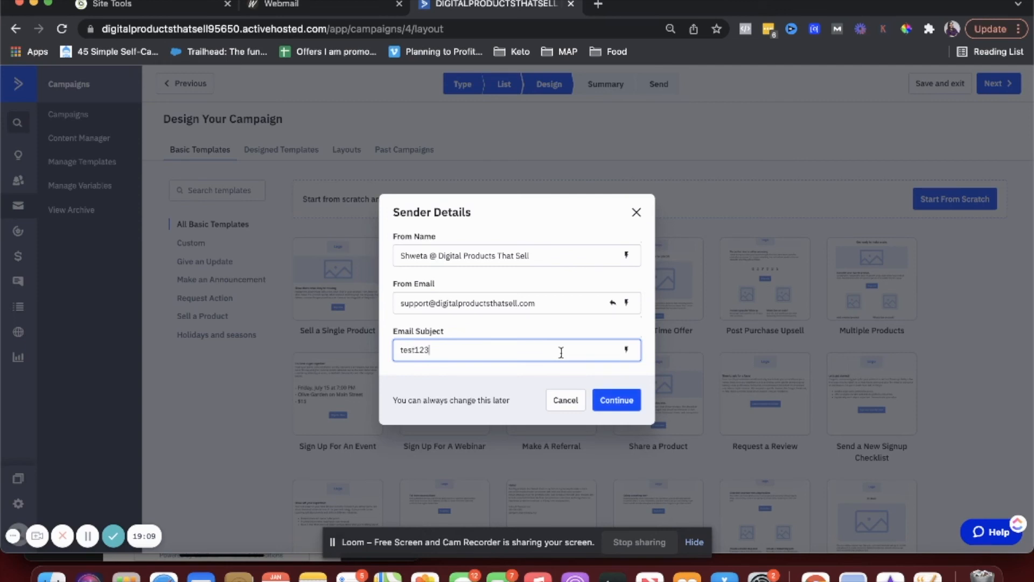
click(617, 400)
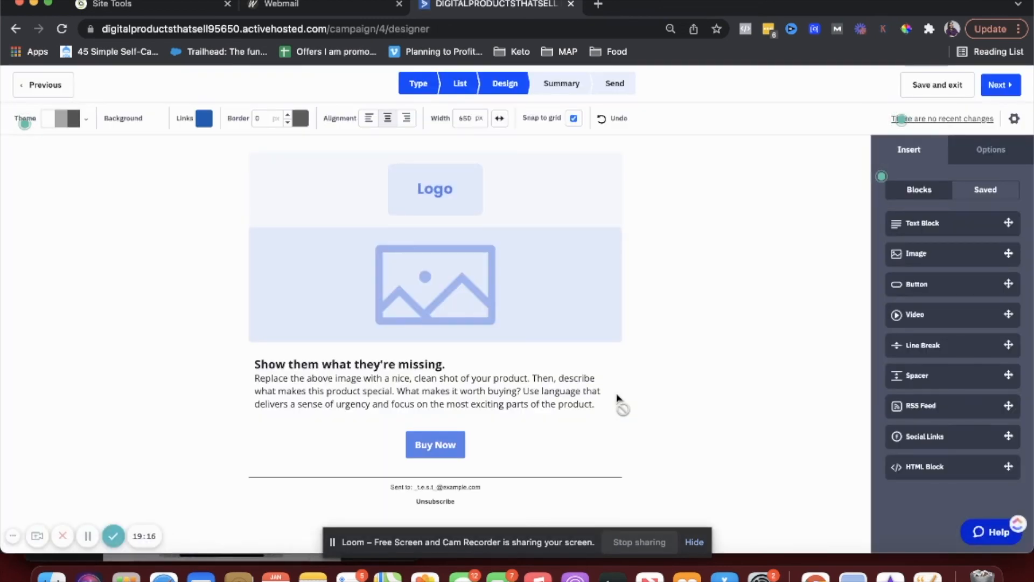
- Add a line-break divider above the product description, select its text, and continue to the campaign summary
drag(927, 348, 442, 356)
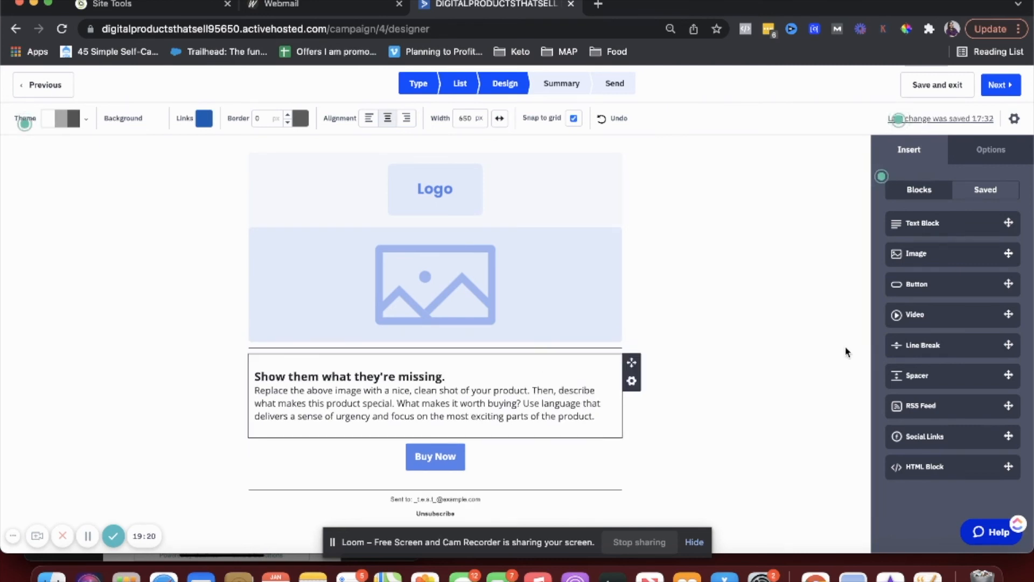
click(630, 382)
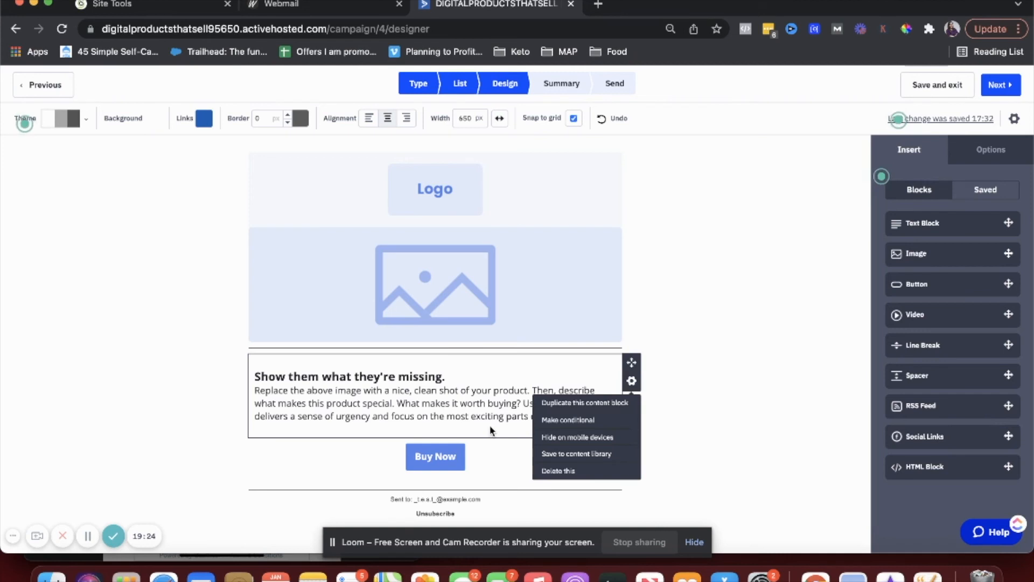
click(490, 391)
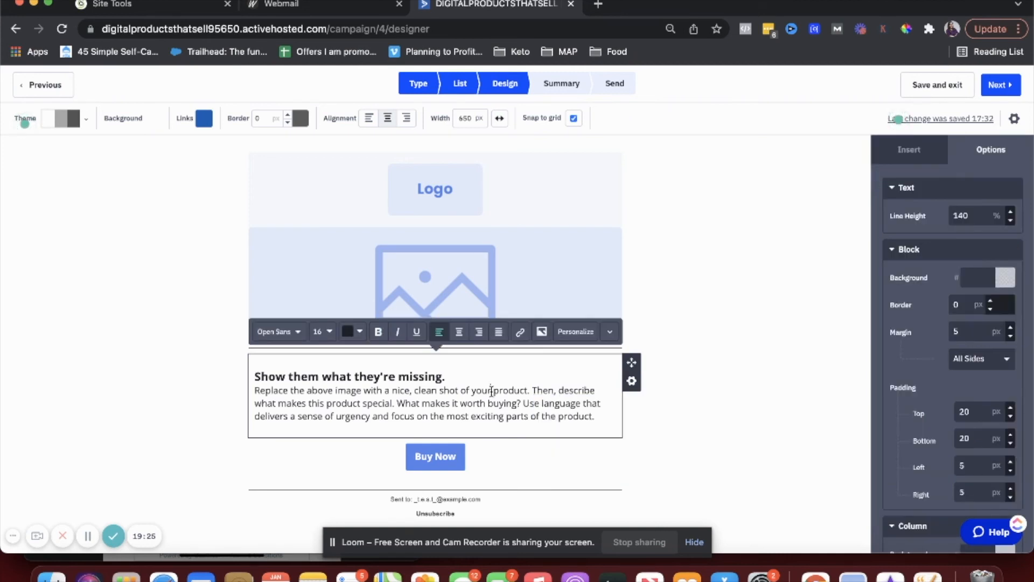
triple_click(454, 402)
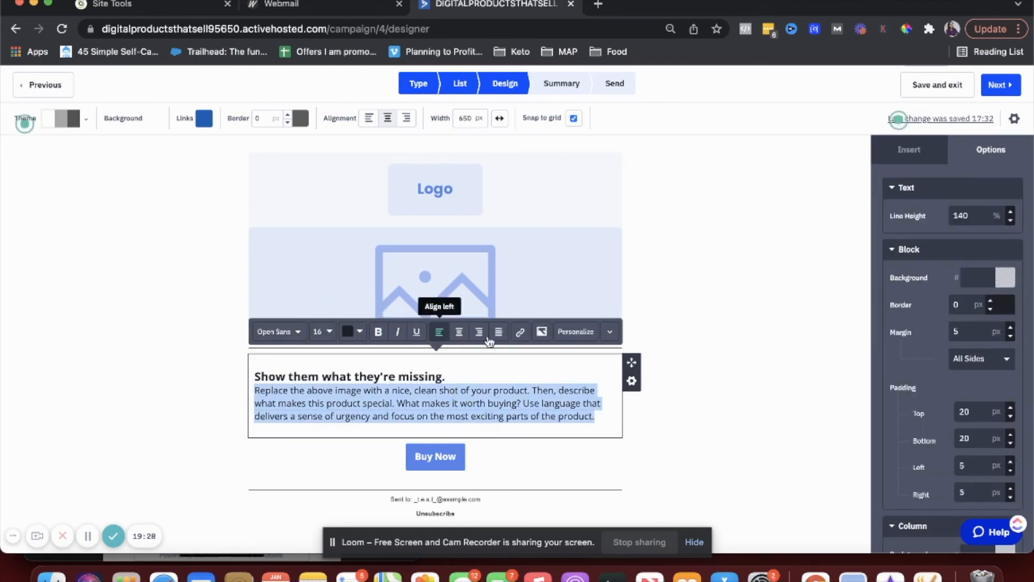
scroll(699, 303, up, 1)
scroll(697, 301, down, 1)
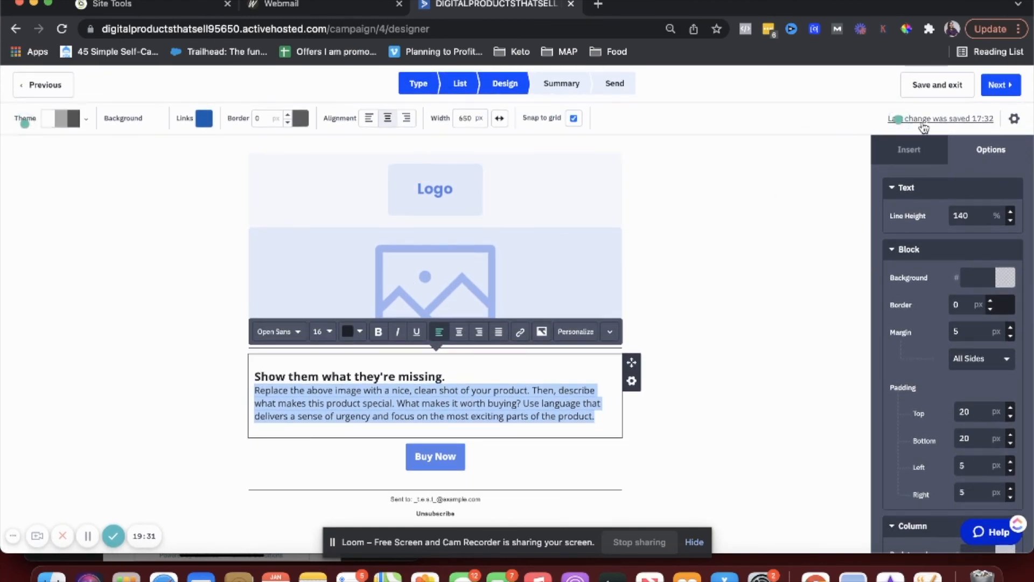
click(990, 90)
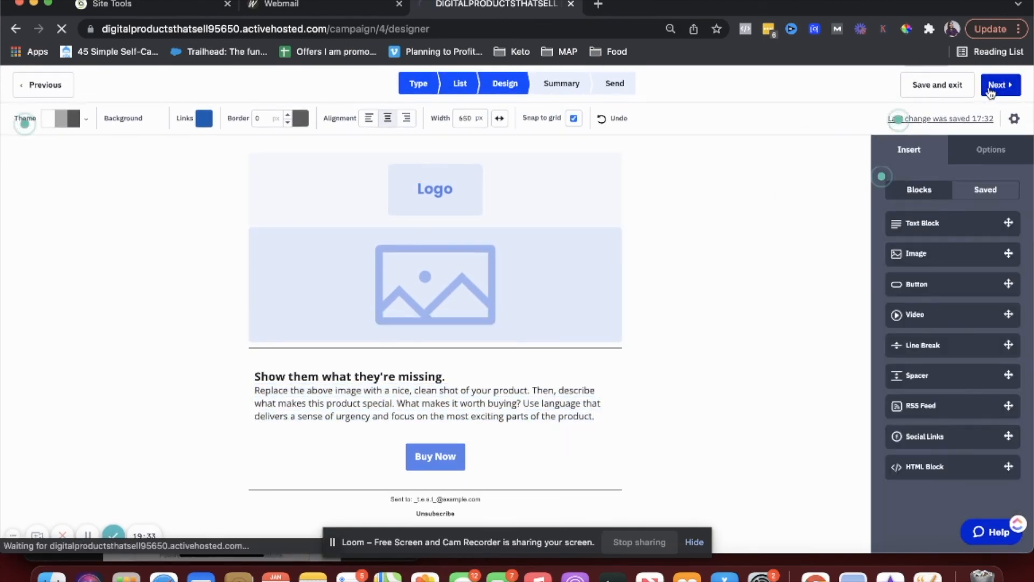
click(1015, 119)
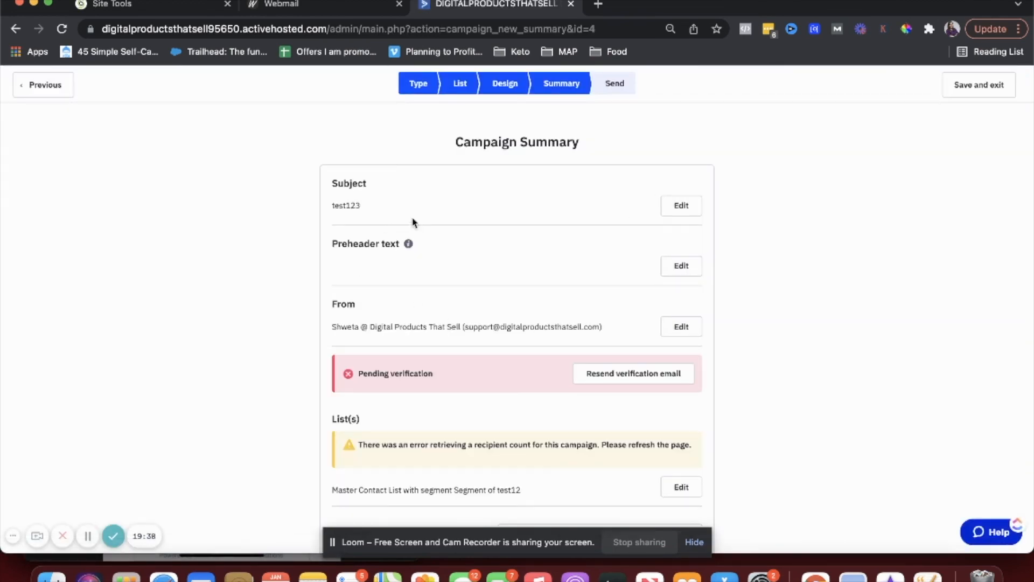
scroll(480, 303, down, 2)
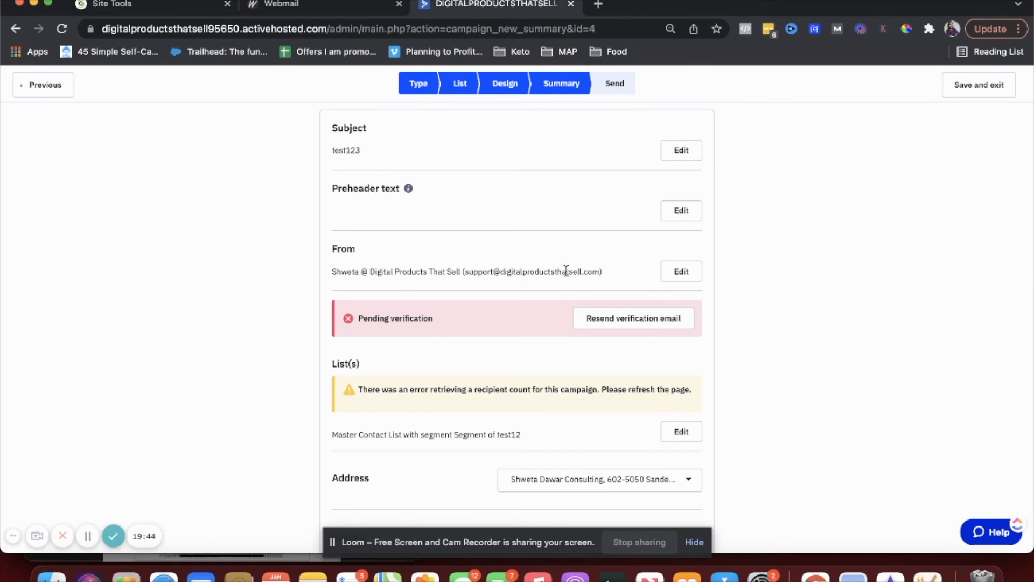
scroll(566, 270, down, 1)
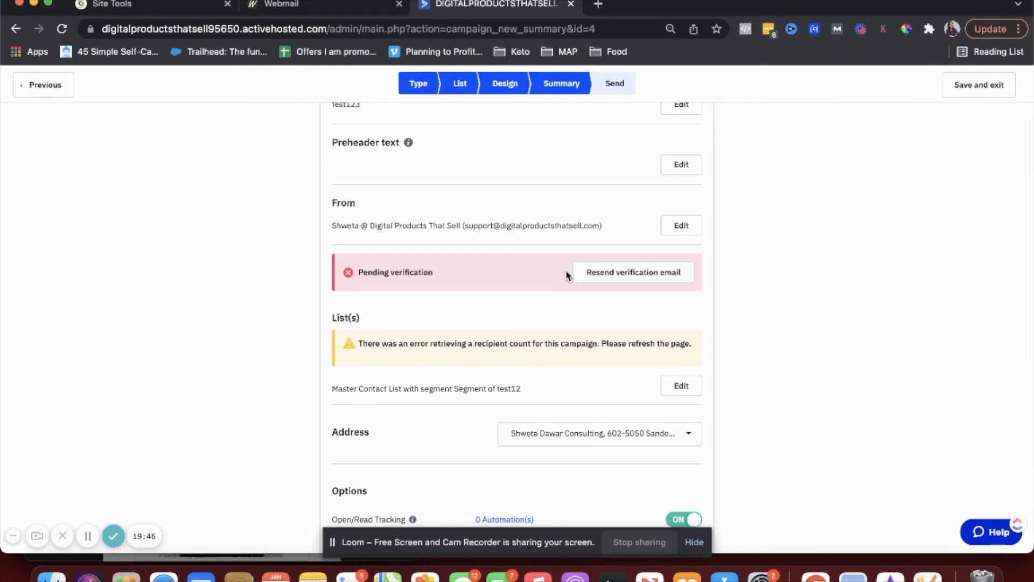
scroll(566, 275, down, 2)
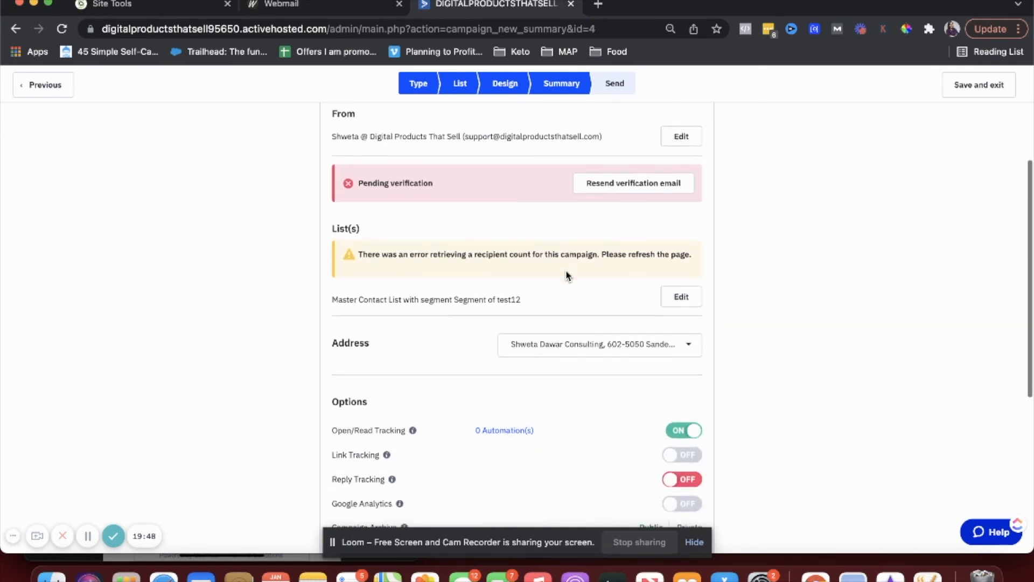
scroll(566, 275, down, 4)
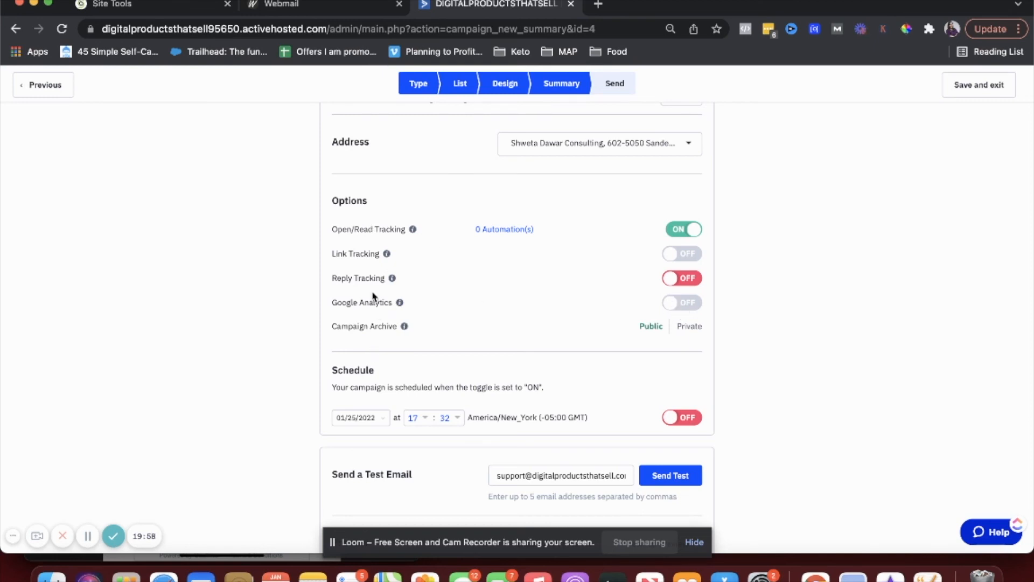
mouse_move(393, 280)
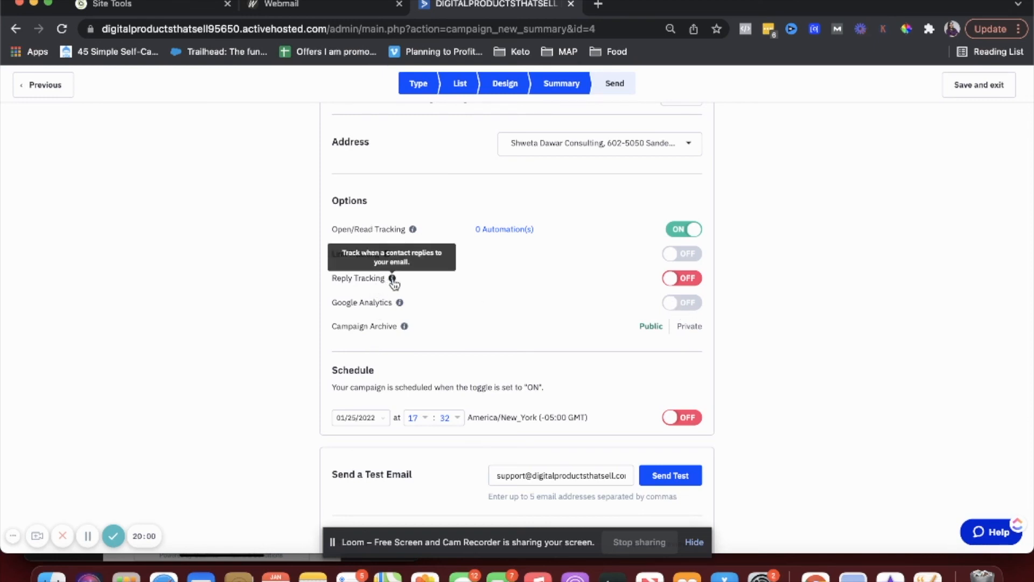
scroll(394, 282, down, 2)
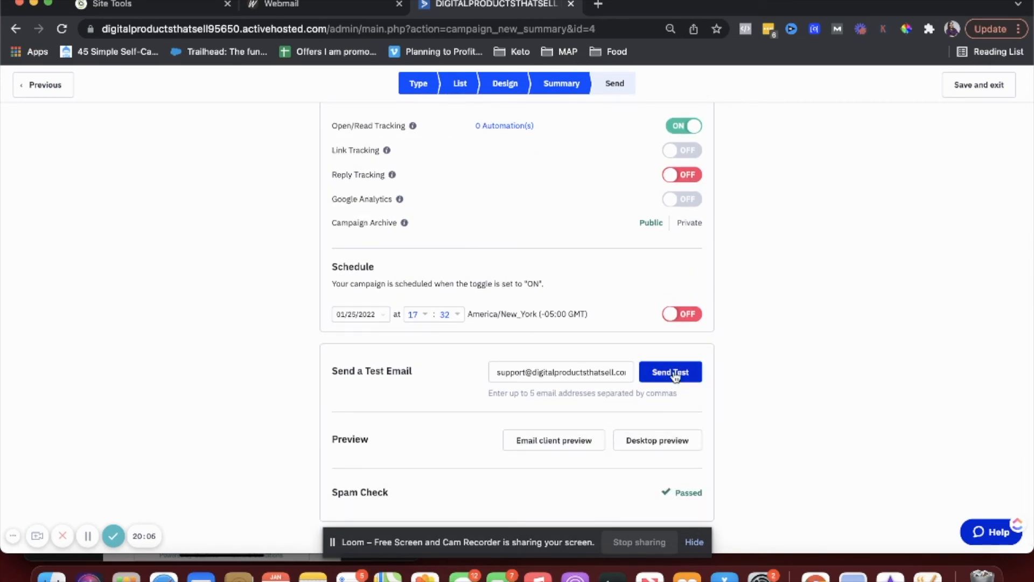
scroll(675, 377, down, 2)
scroll(674, 377, up, 3)
scroll(675, 377, down, 4)
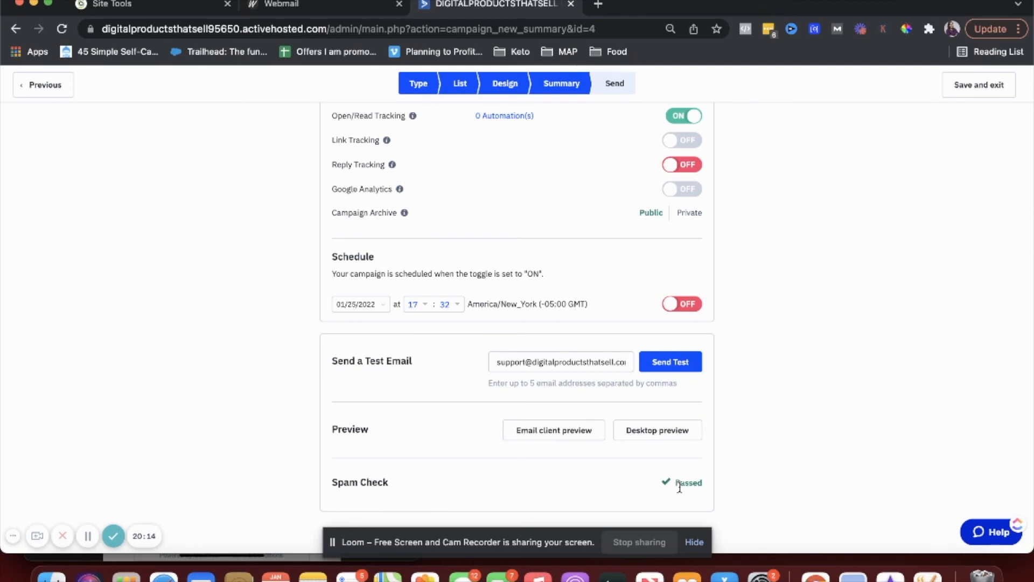
double_click(696, 482)
scroll(673, 431, up, 10)
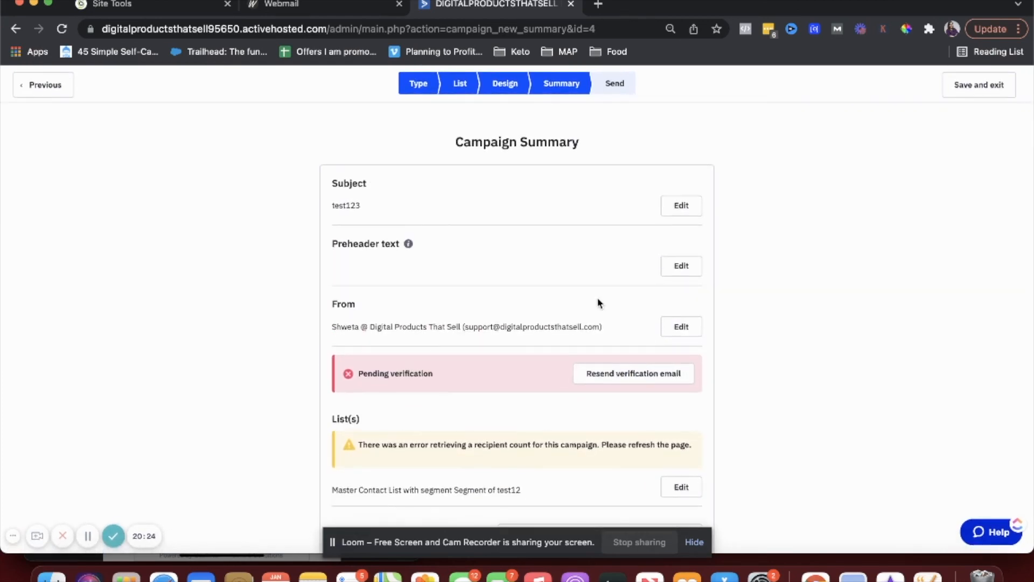
scroll(676, 339, down, 5)
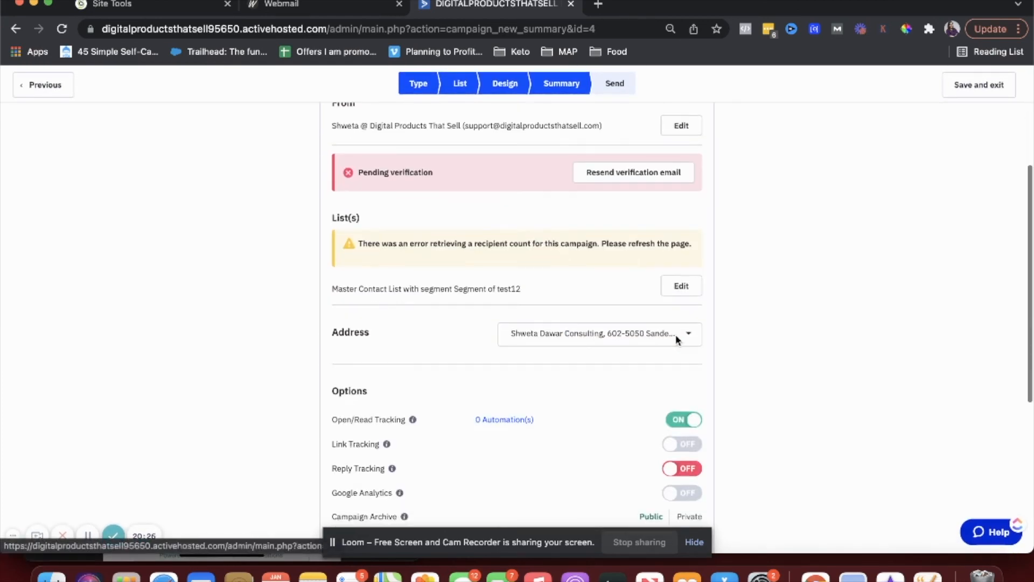
scroll(677, 341, down, 5)
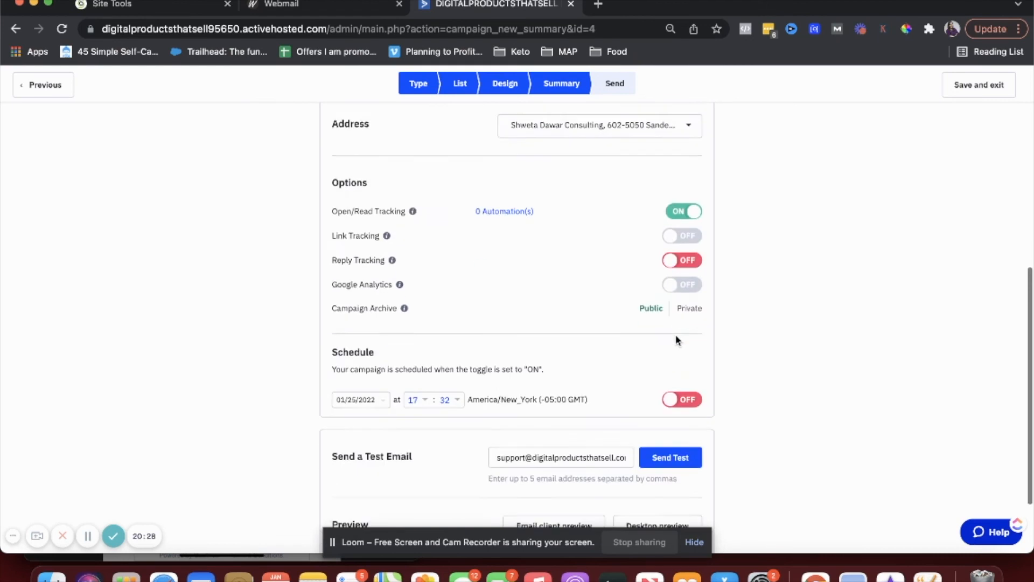
click(694, 396)
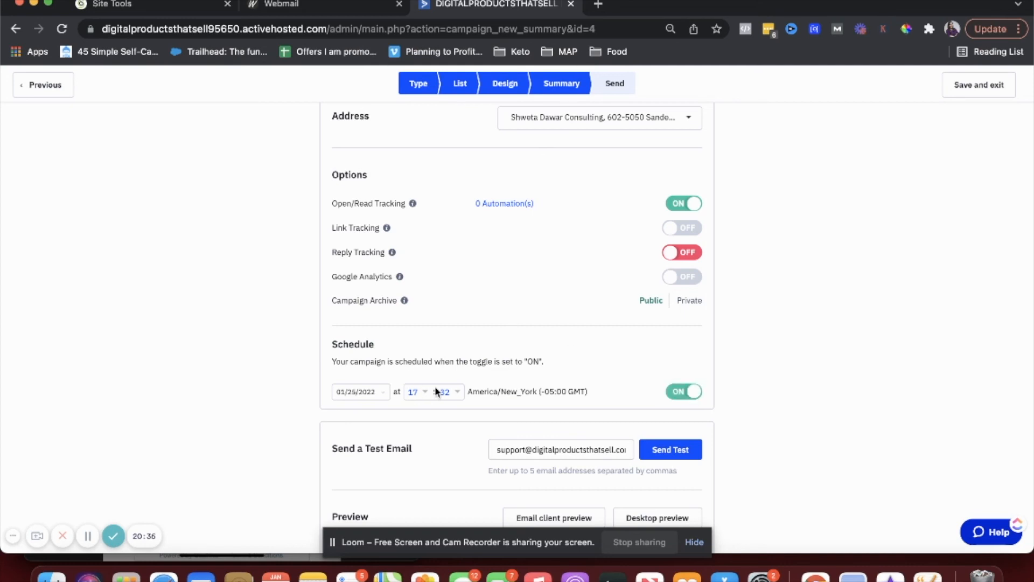
click(686, 393)
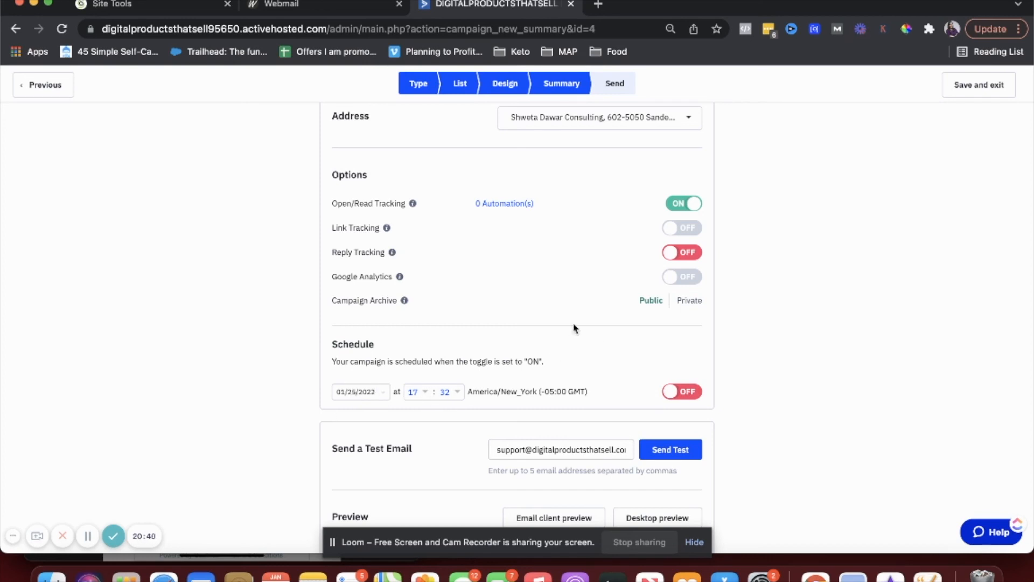
scroll(574, 328, up, 8)
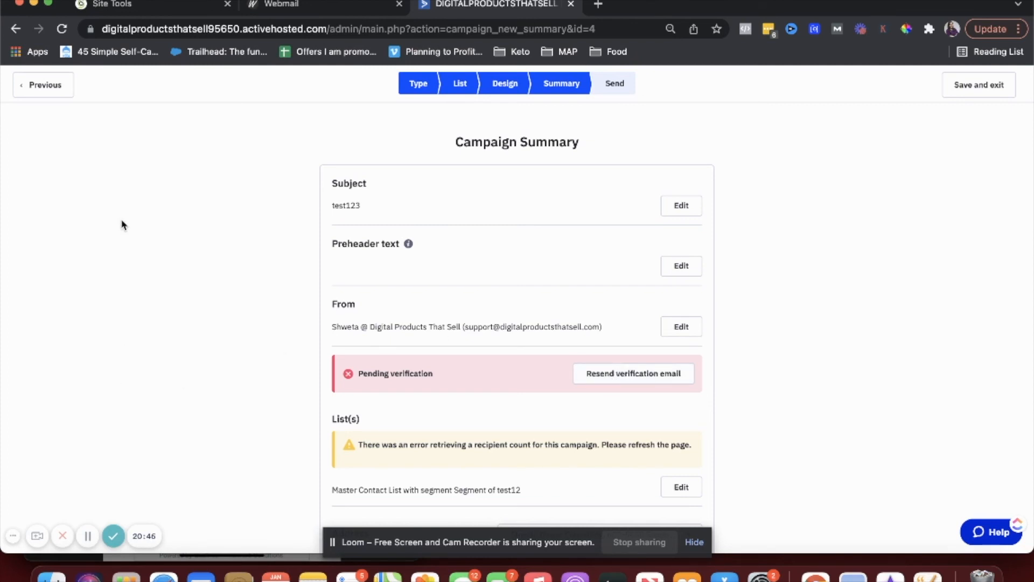
click(45, 86)
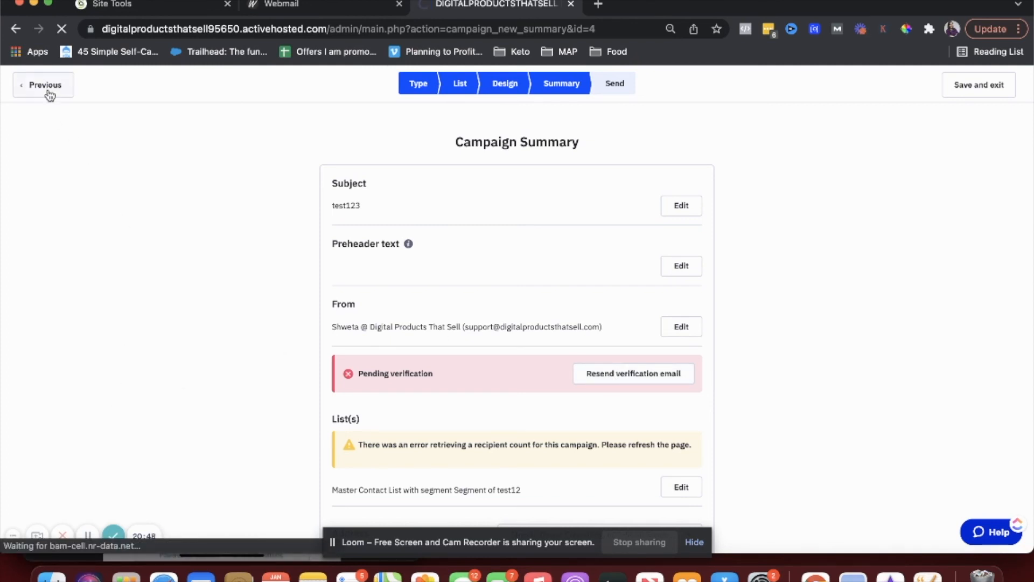
- Step back through the List and Type stages and exit, leaving test12 as a draft
click(50, 95)
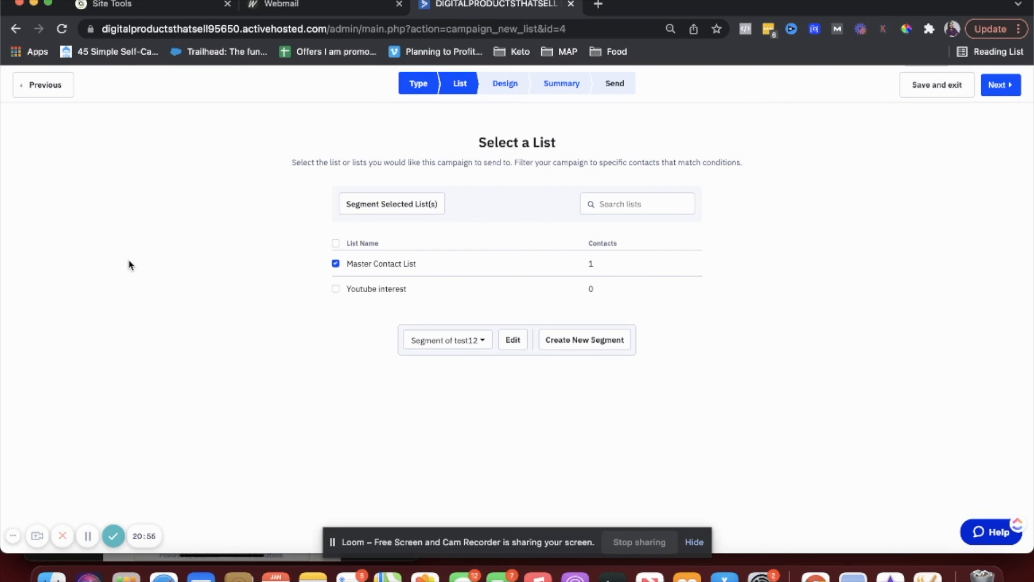
click(45, 91)
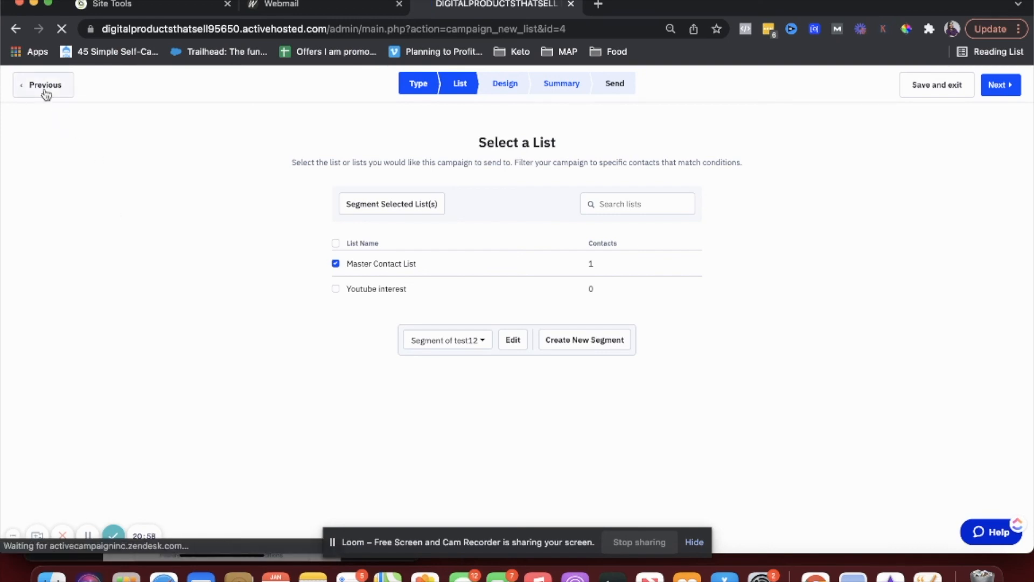
click(46, 93)
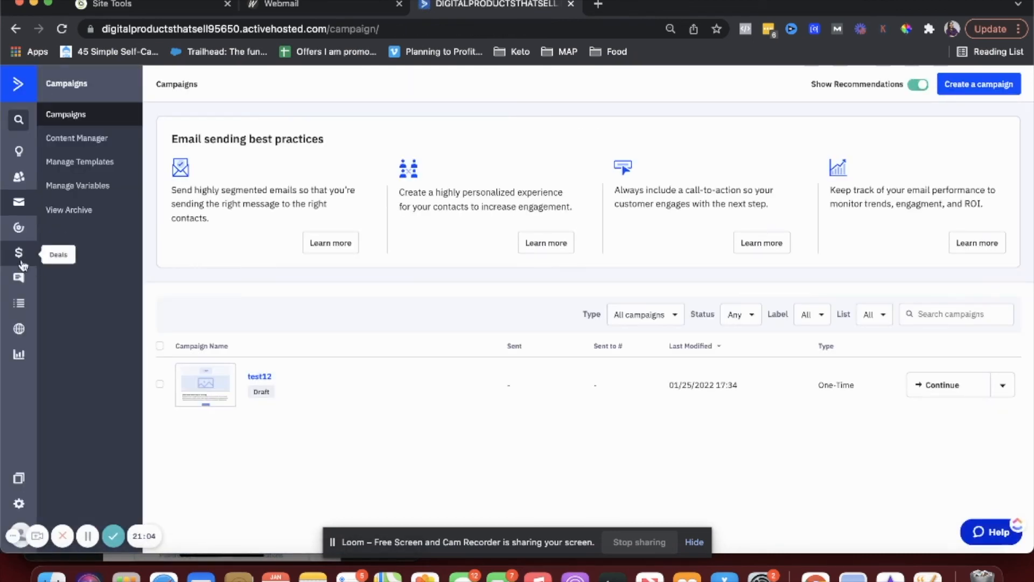
- Check the empty Conversations inbox, then go to Account Settings
click(18, 279)
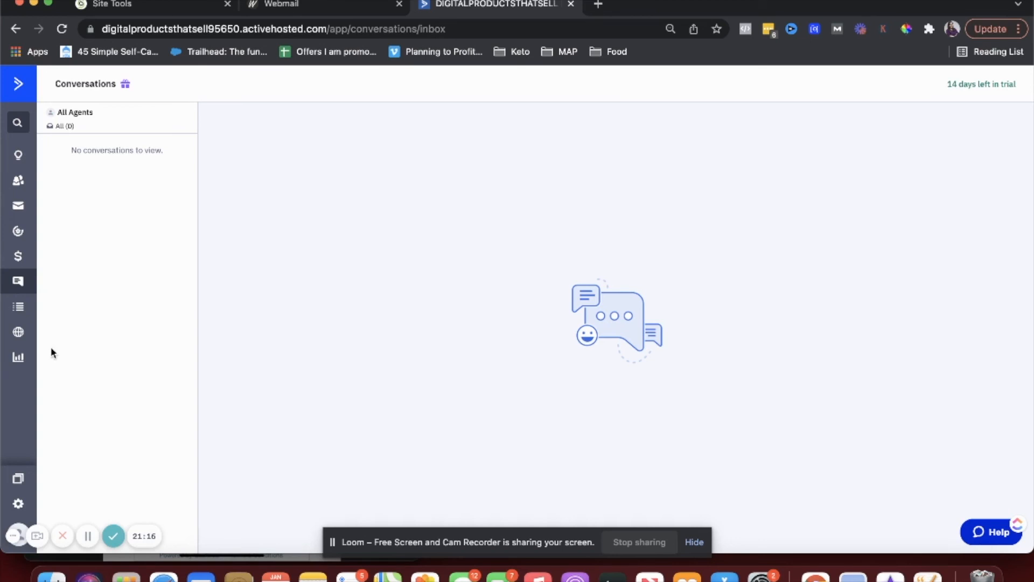
click(19, 504)
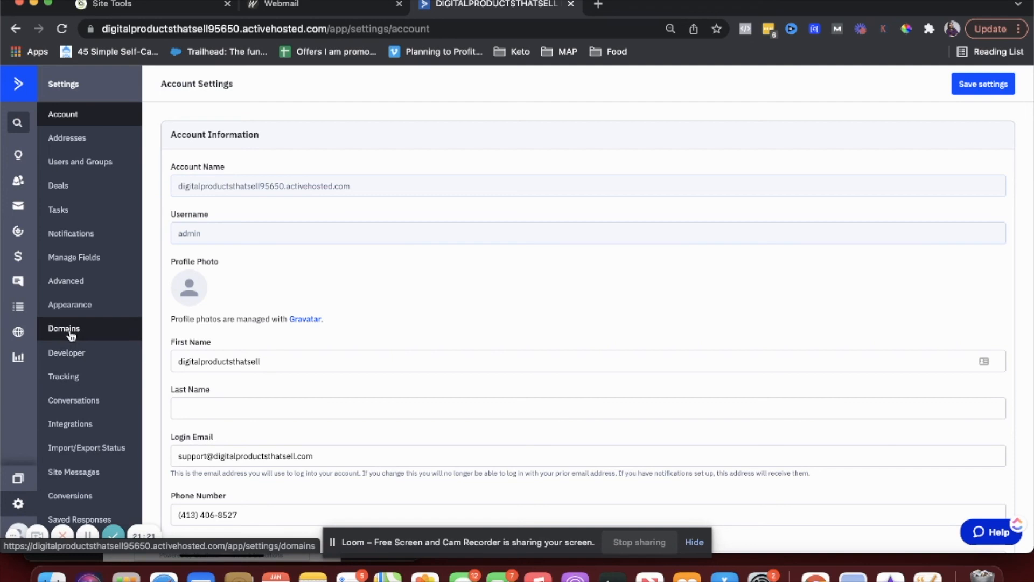
- Open the Tracking settings and set the browser page zoom back to 100%
click(75, 377)
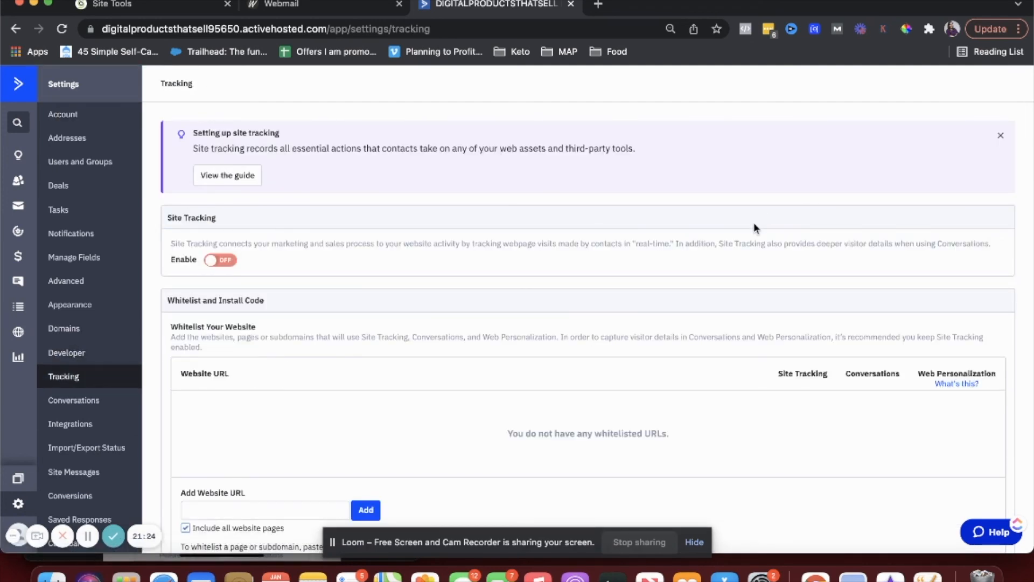
click(1018, 28)
click(971, 212)
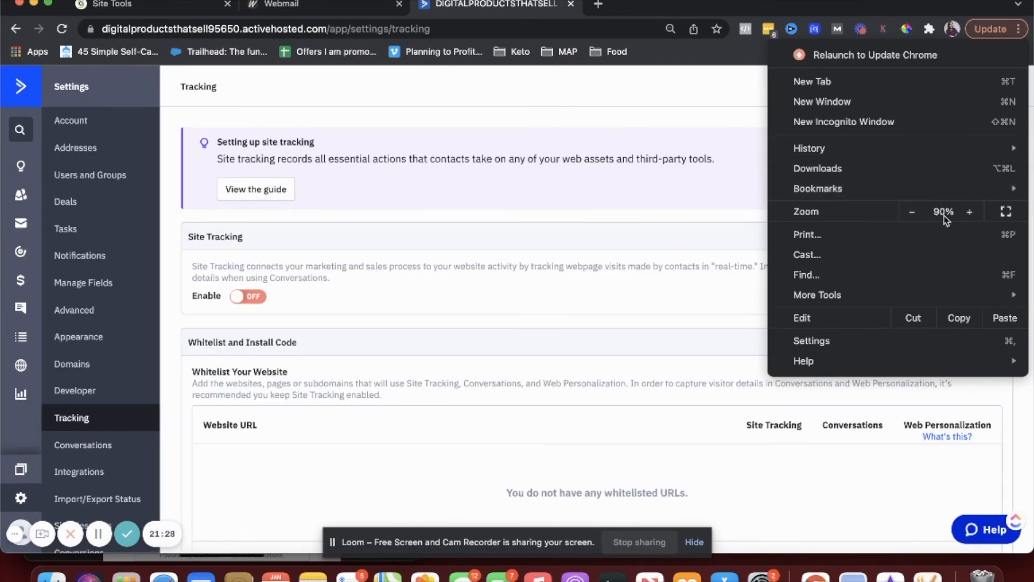
click(973, 216)
click(620, 239)
- Enable site tracking and whitelist the domain digitalproductsthatsell.com
click(281, 321)
scroll(287, 326, down, 3)
scroll(287, 327, down, 2)
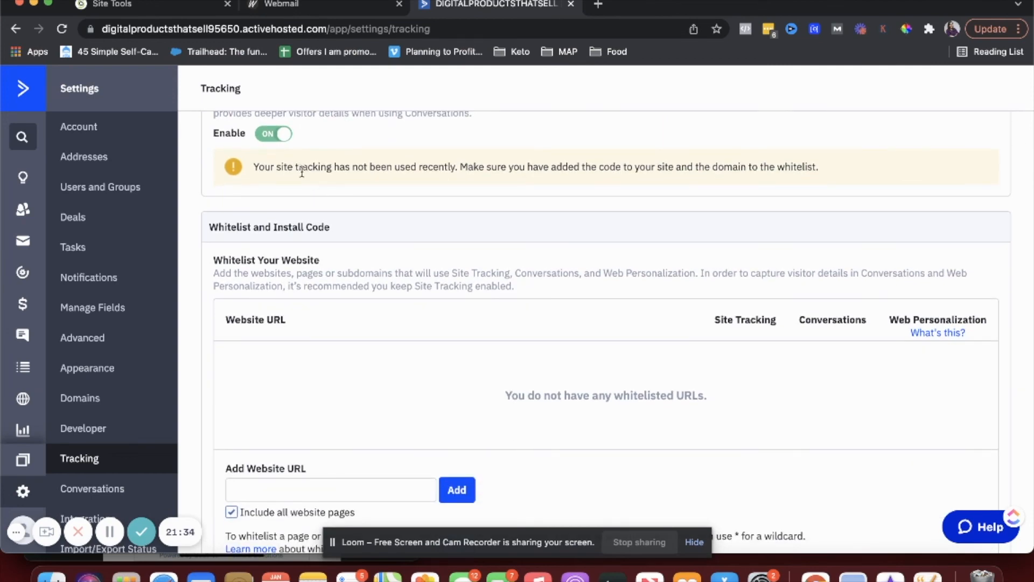
scroll(302, 171, down, 2)
click(325, 405)
text(di)
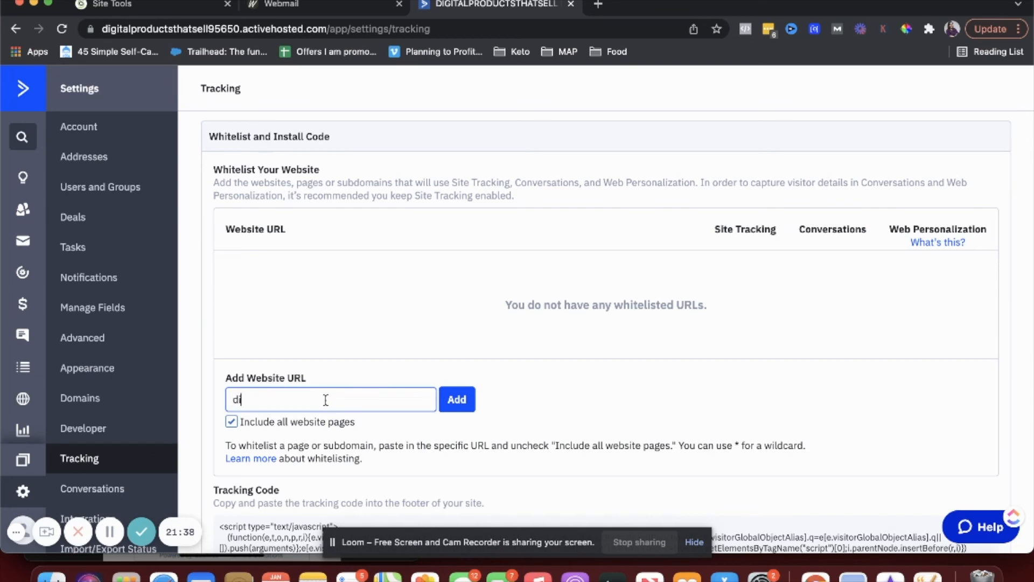
text(gitalproductsthatsell.com)
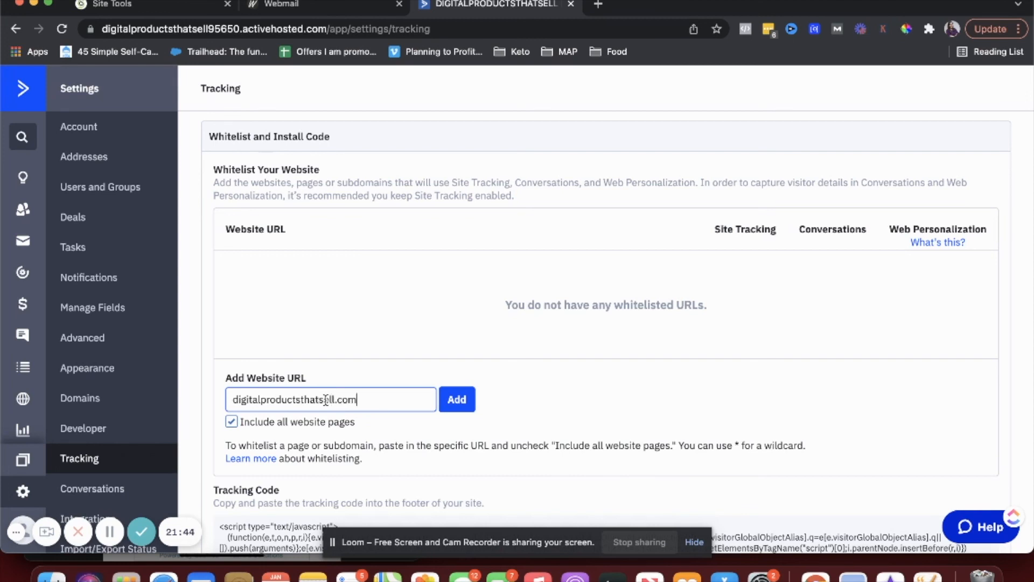
click(450, 400)
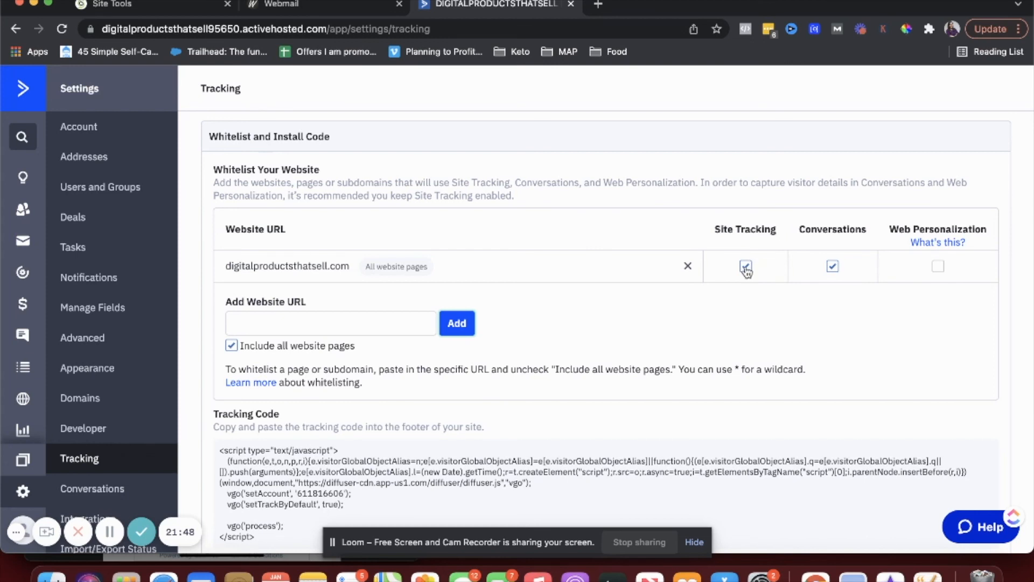
- Keep Conversations enabled for the whitelisted domain and review the site tracking code
click(833, 266)
click(833, 266)
scroll(870, 411, down, 3)
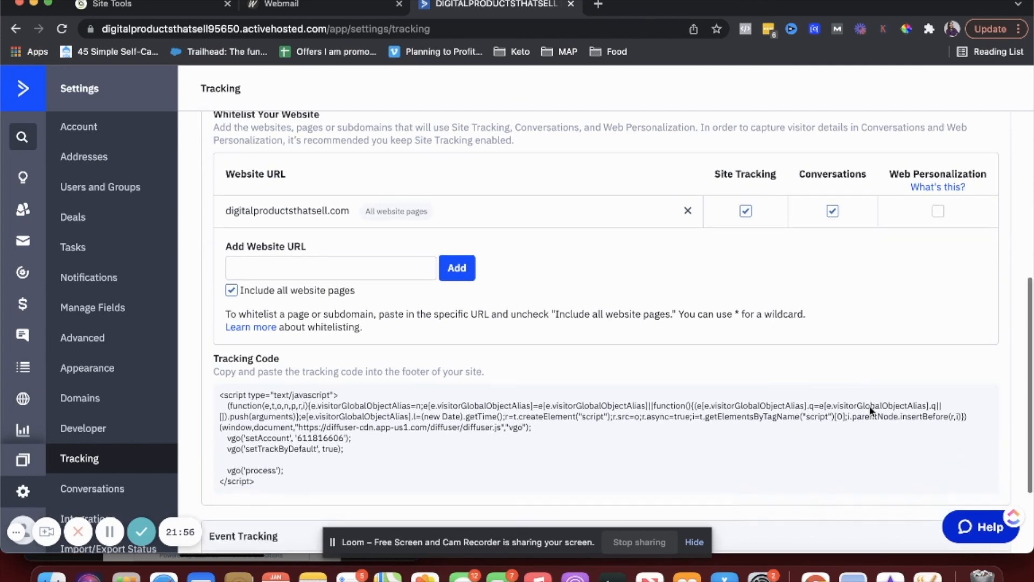
scroll(870, 410, up, 5)
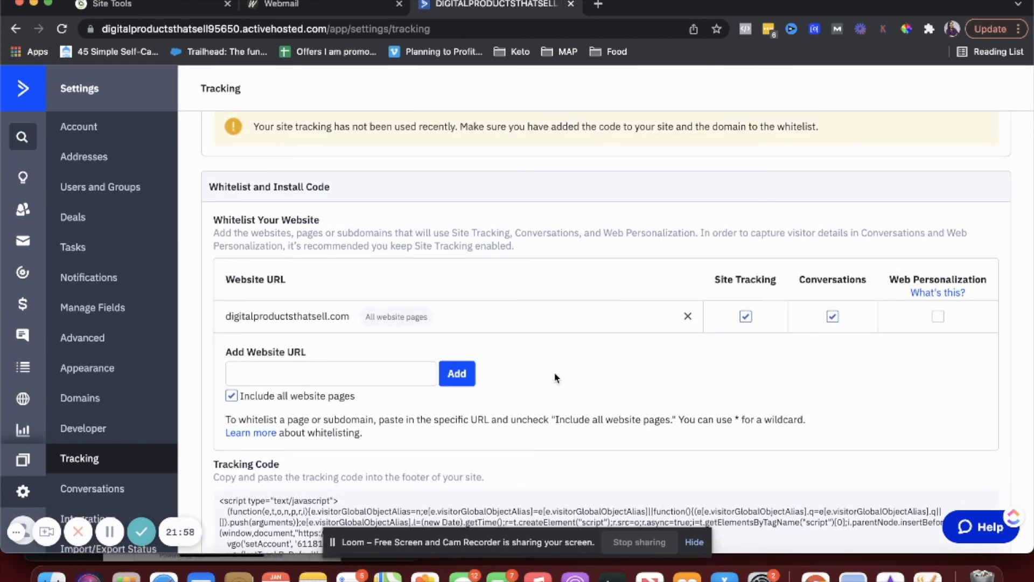
scroll(555, 377, up, 1)
click(291, 238)
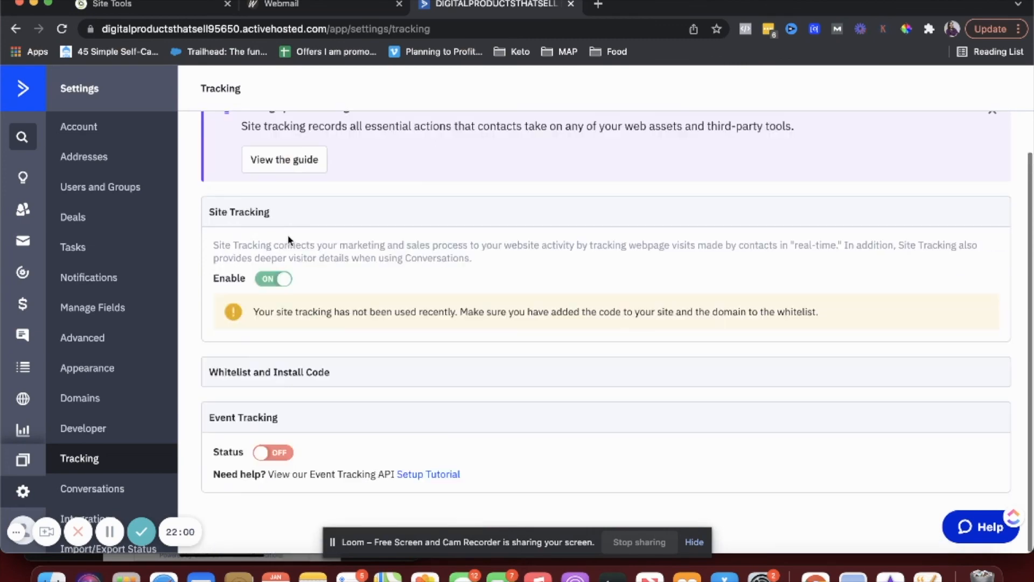
click(245, 372)
scroll(246, 375, down, 5)
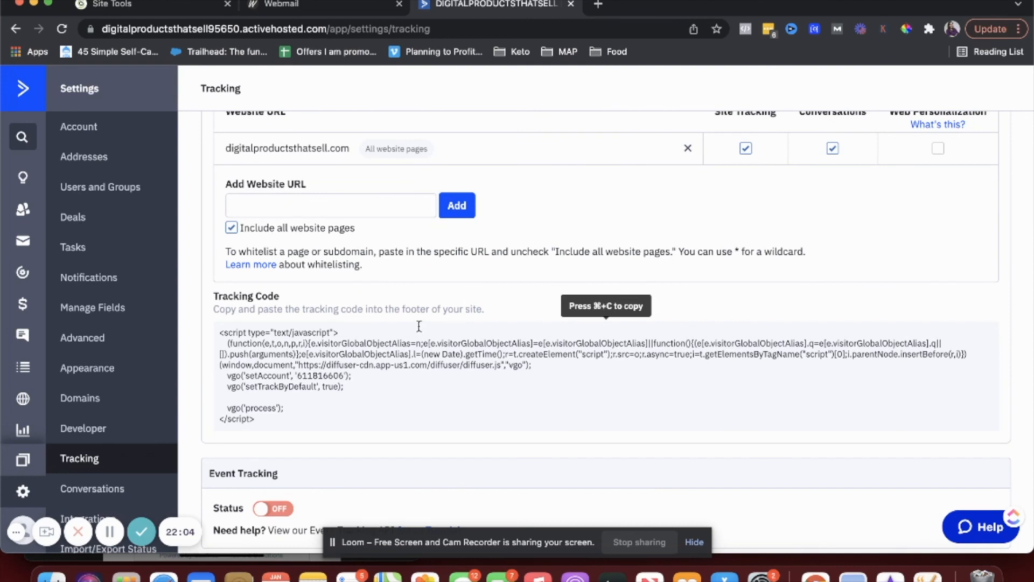
drag(483, 309, 373, 314)
click(284, 320)
scroll(394, 349, down, 2)
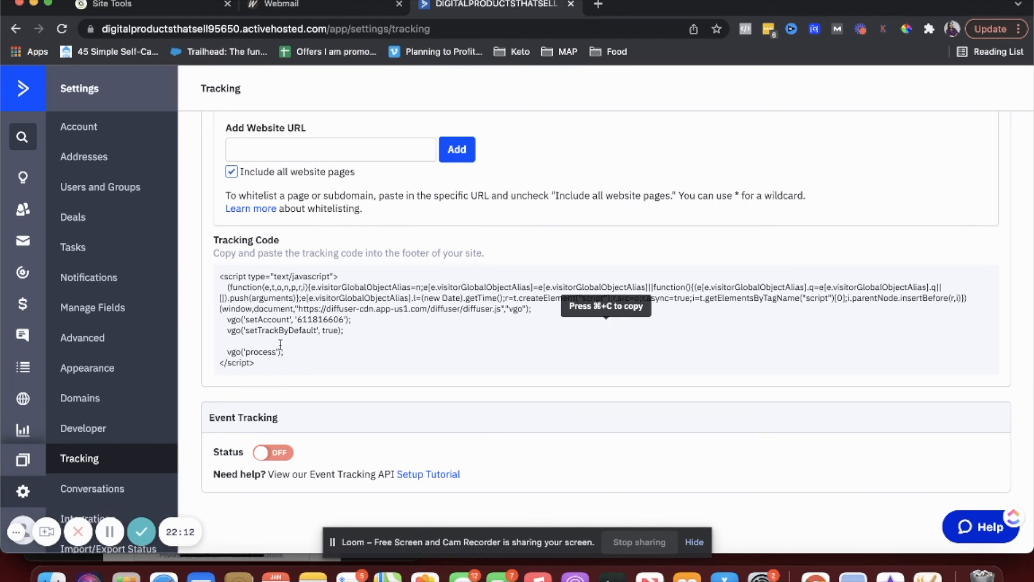
- Open Conversations settings and switch to the Web Chat Availability channel settings
click(99, 490)
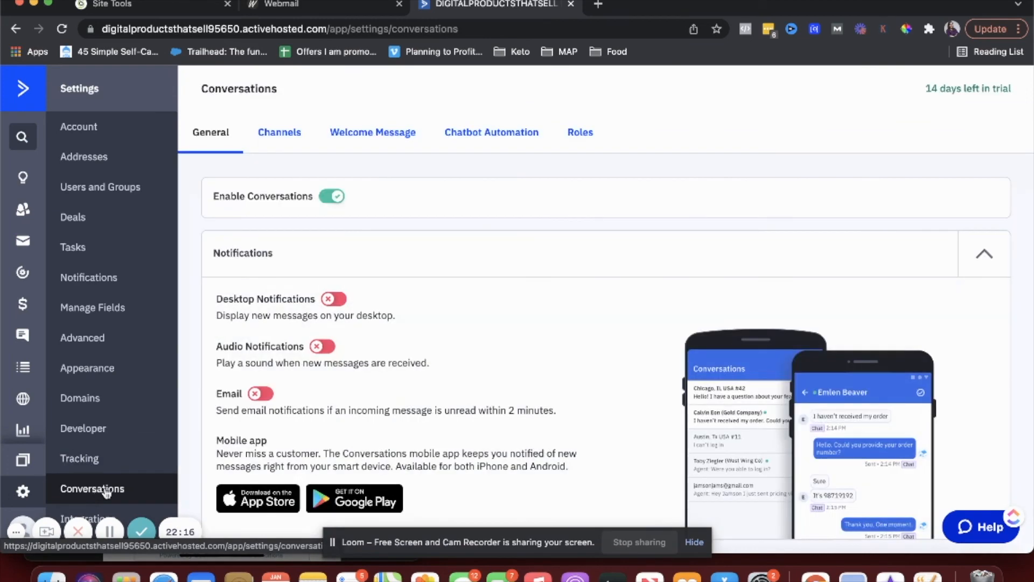
scroll(497, 360, down, 2)
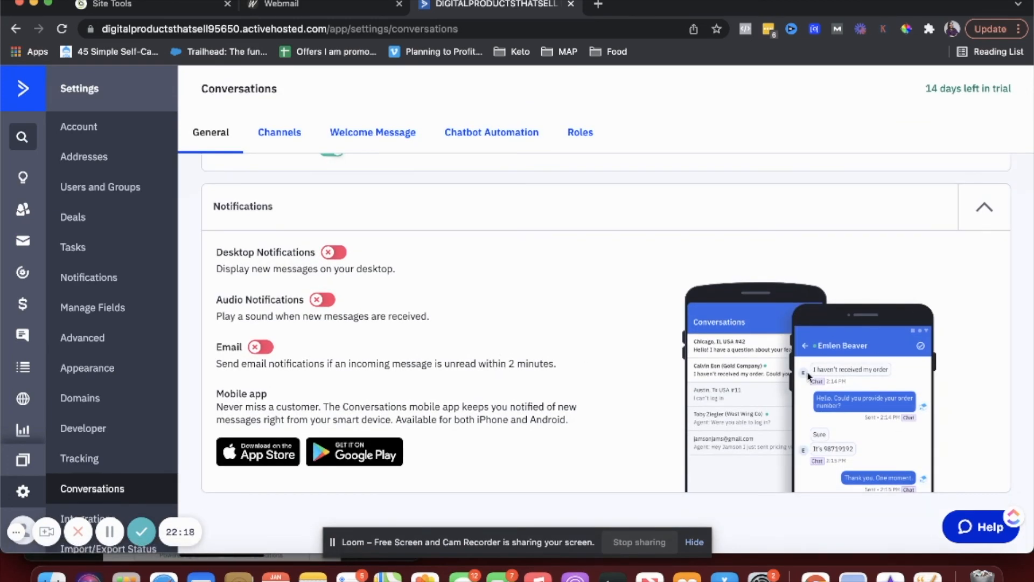
scroll(305, 313, up, 2)
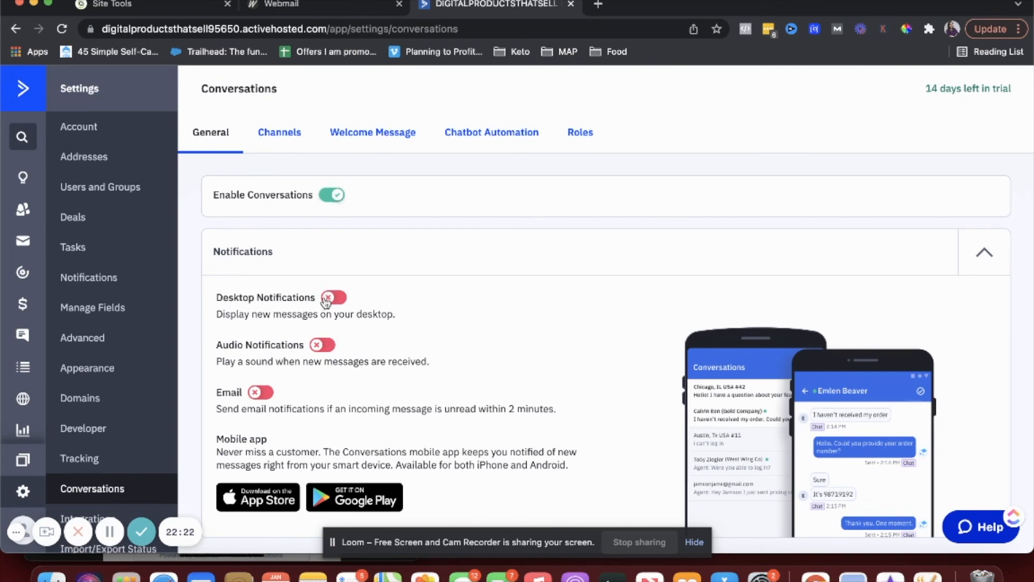
click(277, 133)
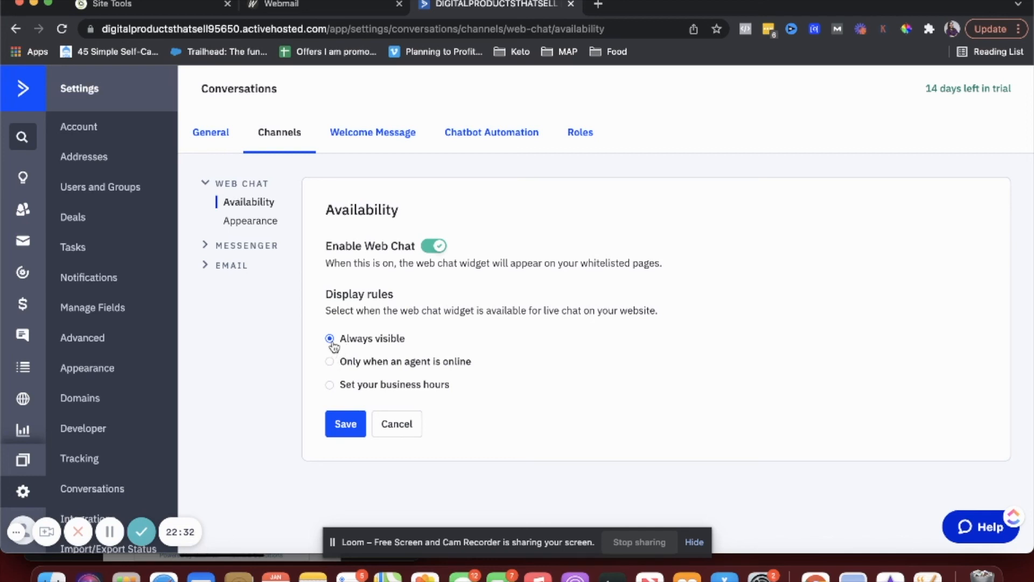
- Create a new welcome message with the title 'Hey there! How can i help?'
click(400, 150)
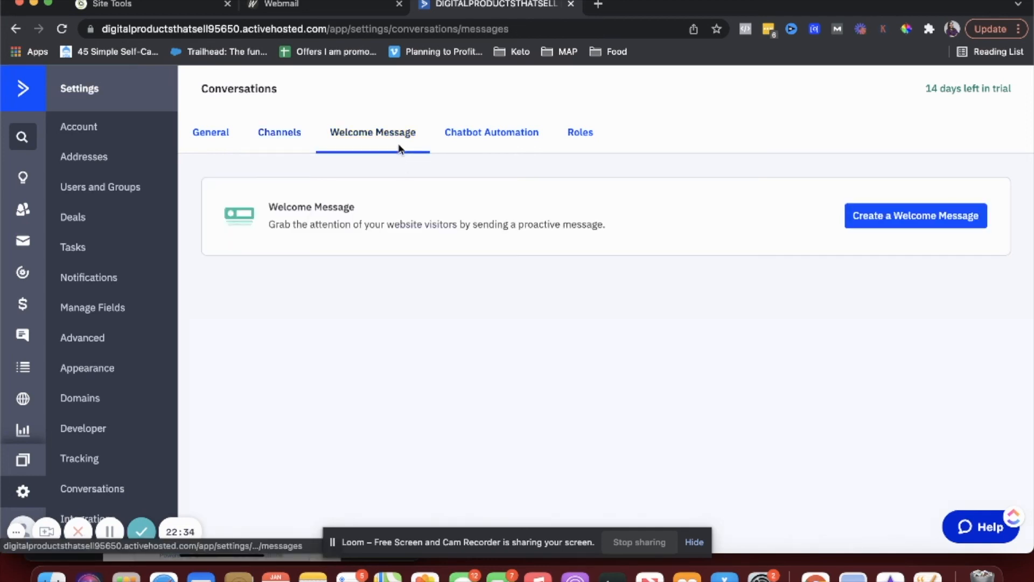
click(879, 222)
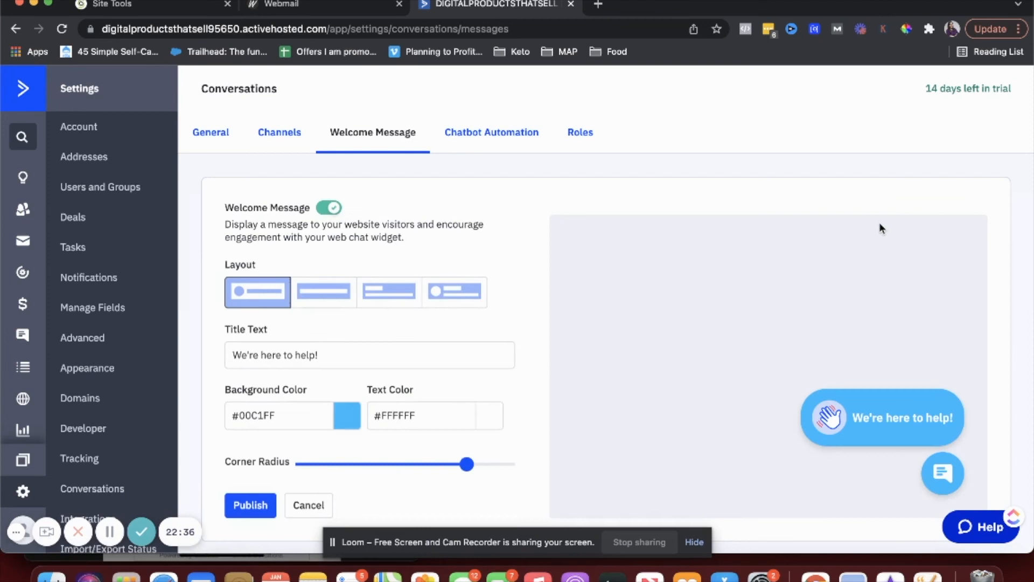
click(425, 353)
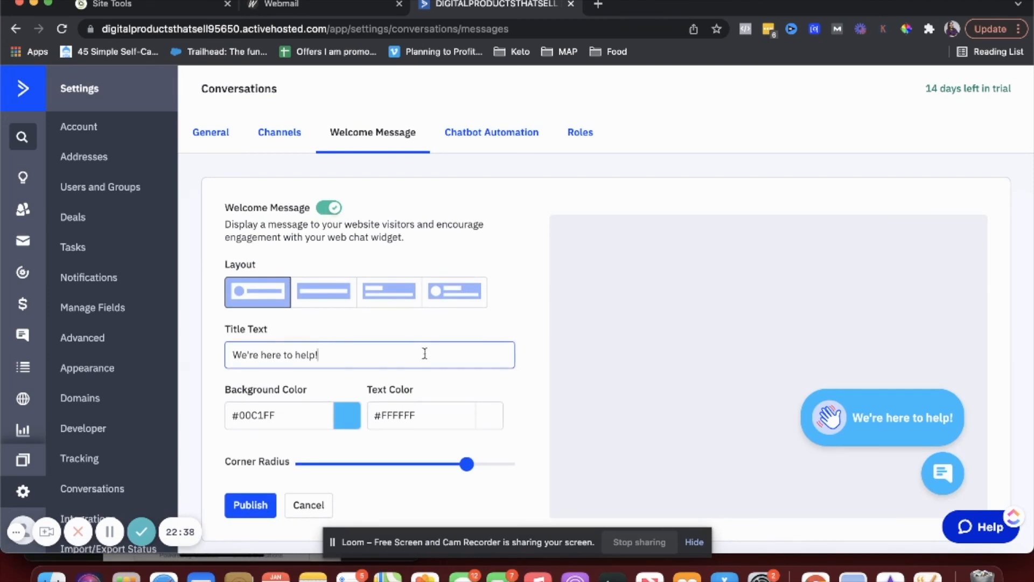
key(super+a)
text(He)
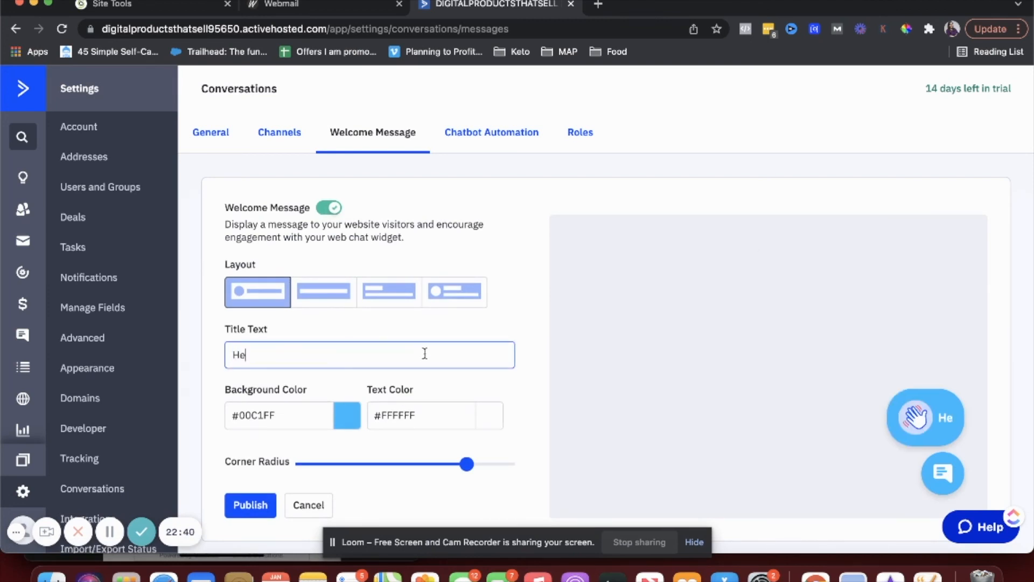
text(y there! Hoew ca)
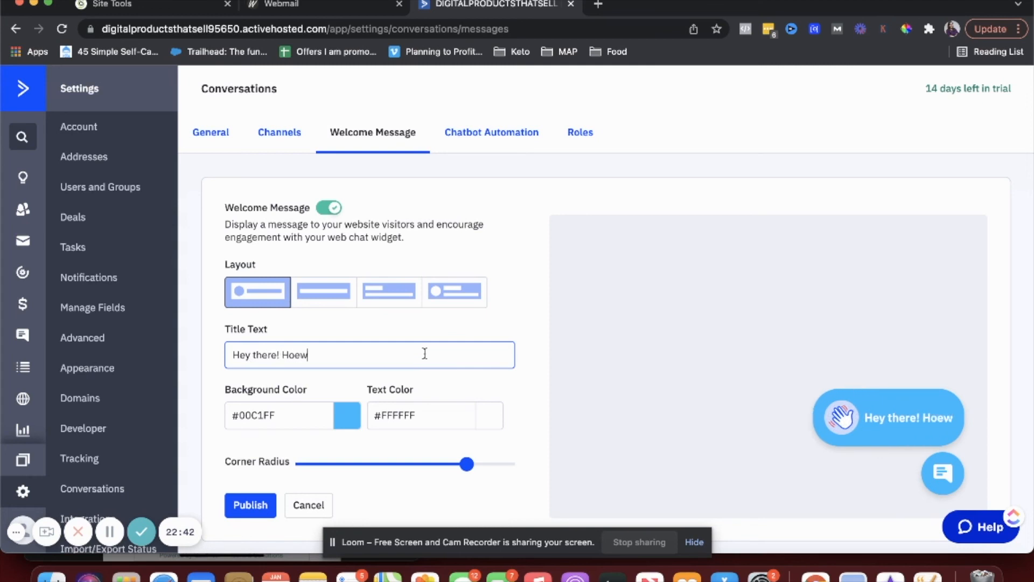
key(BackSpace)
key(BackSpace)
key(BackSpace)
key(BackSpace)
key(BackSpace)
text(w can i help?)
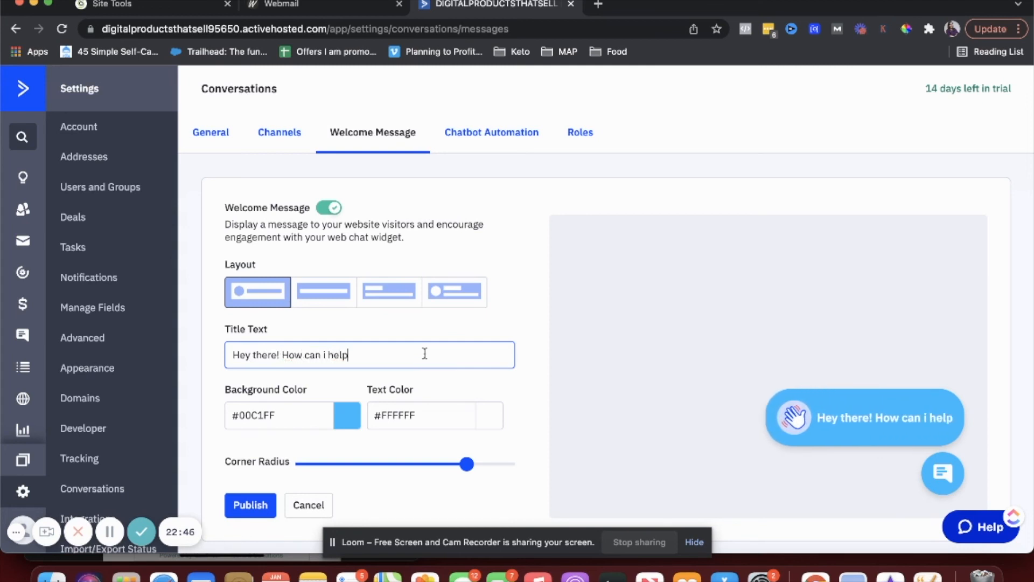
- Publish the welcome message
mouse_move(850, 408)
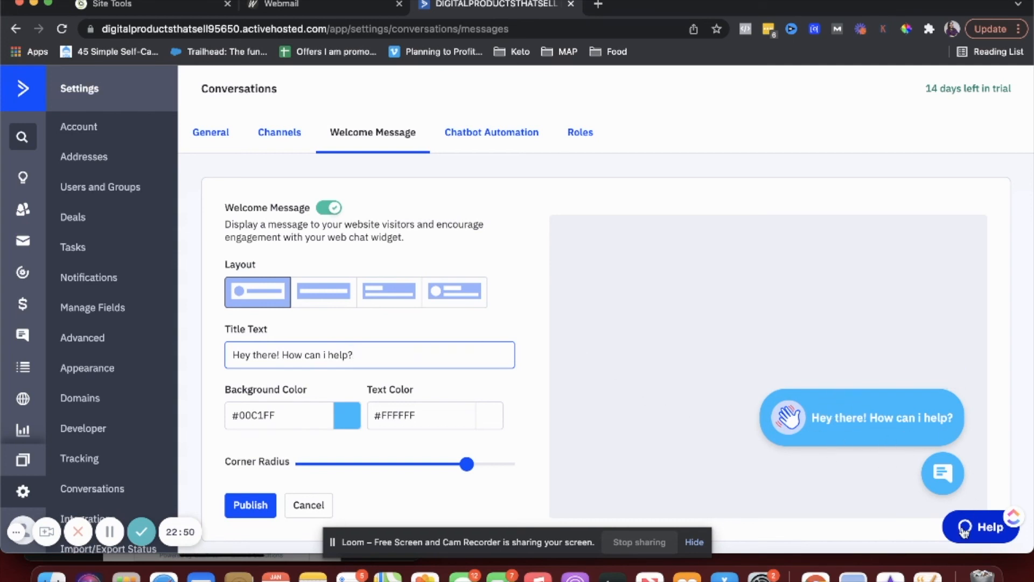
scroll(612, 356, down, 2)
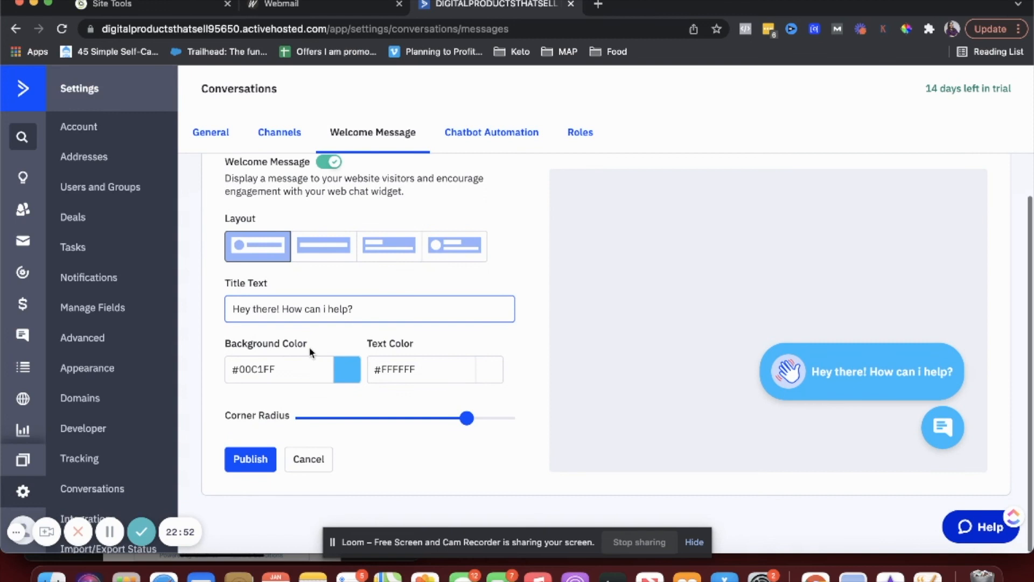
click(251, 460)
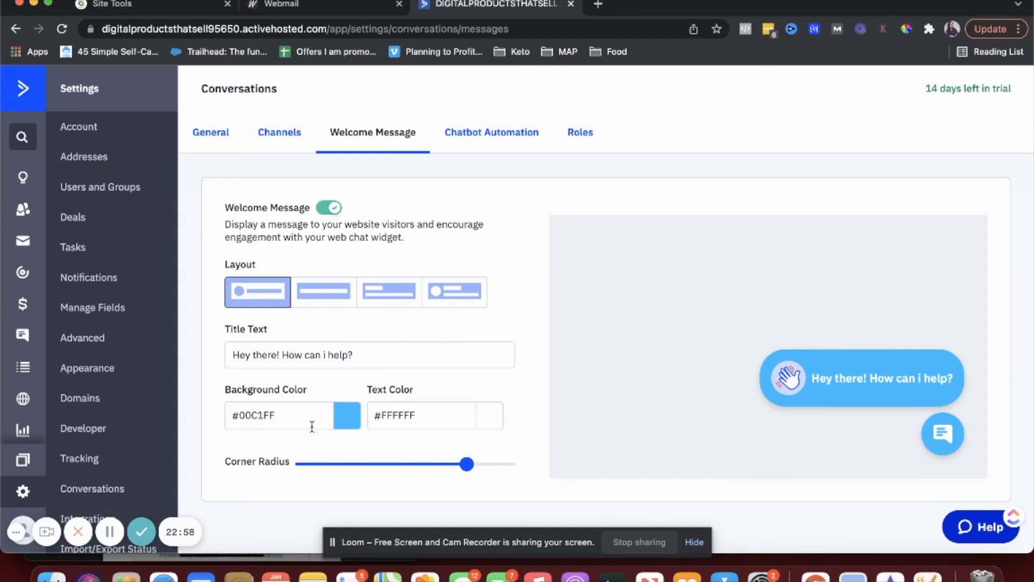
mouse_move(912, 397)
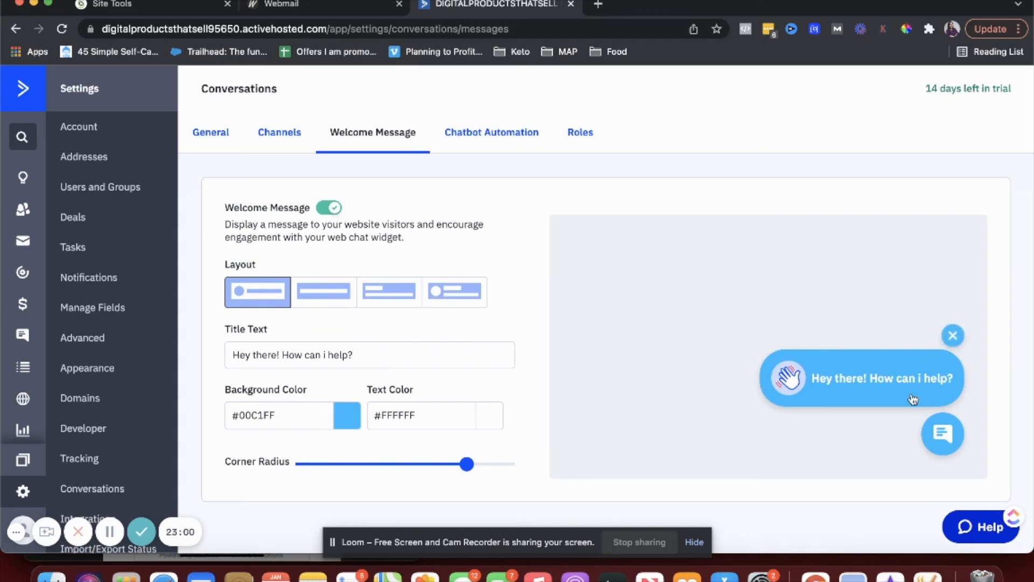
click(495, 134)
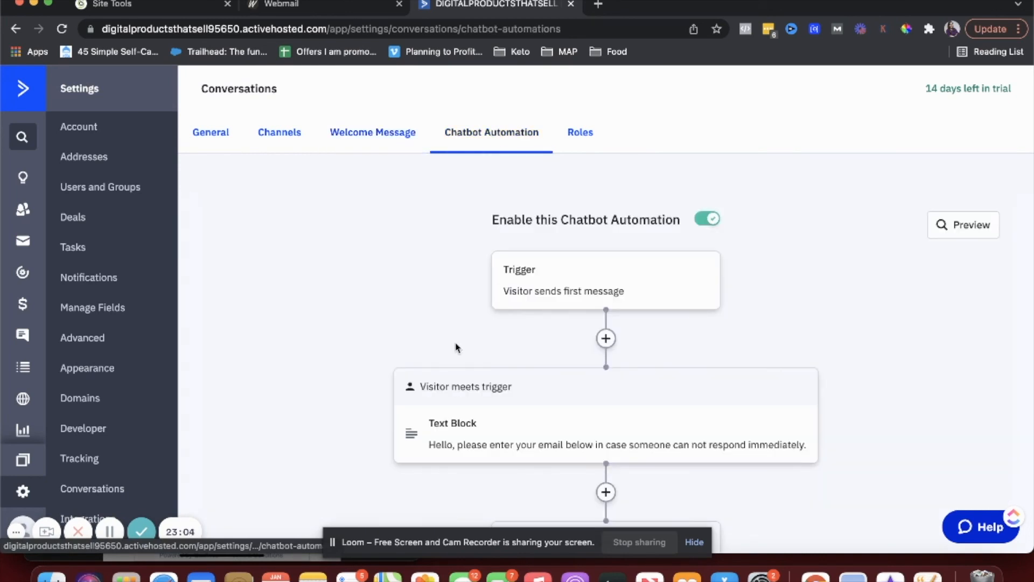
scroll(456, 347, down, 3)
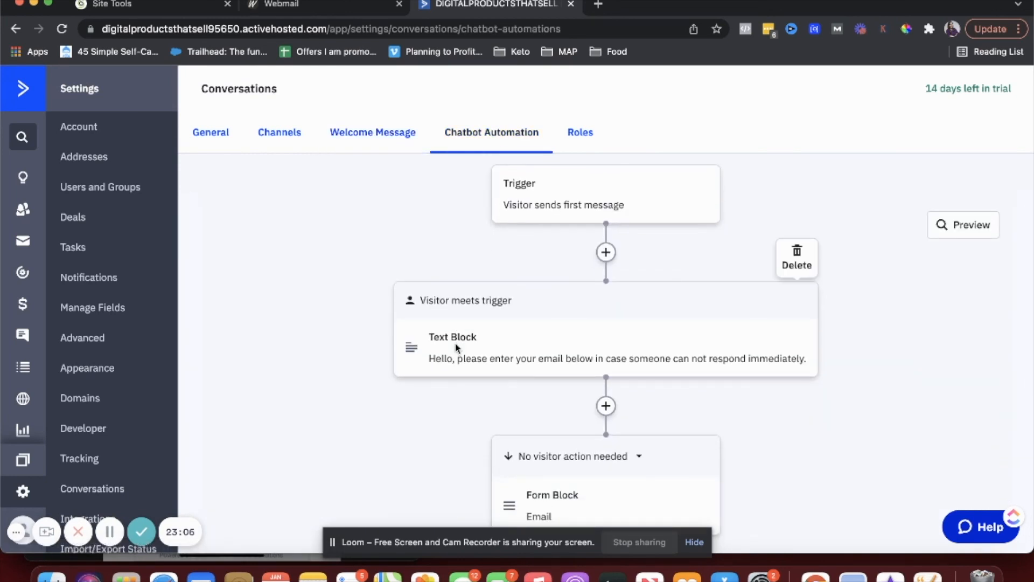
scroll(456, 347, down, 2)
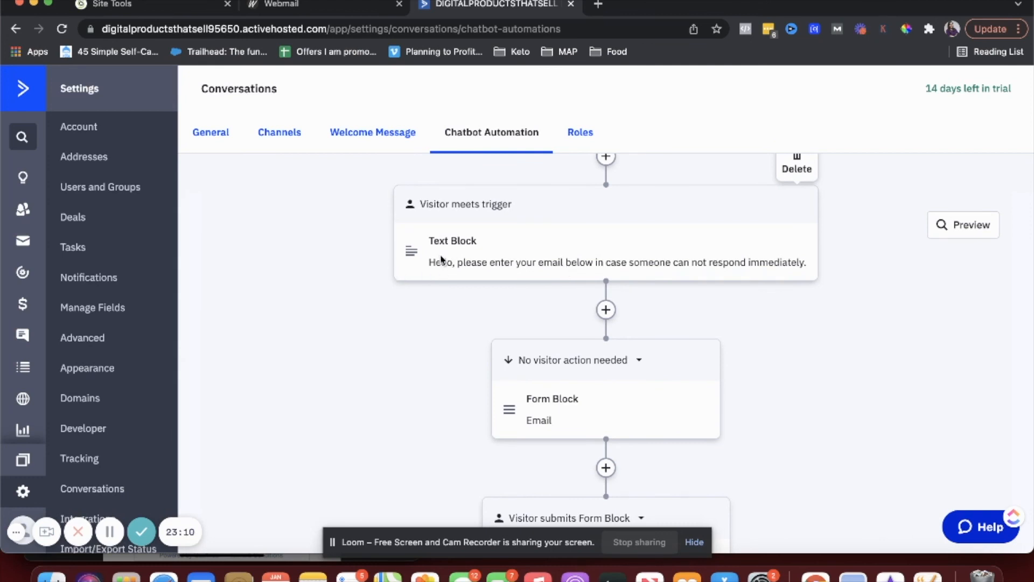
scroll(441, 260, down, 1)
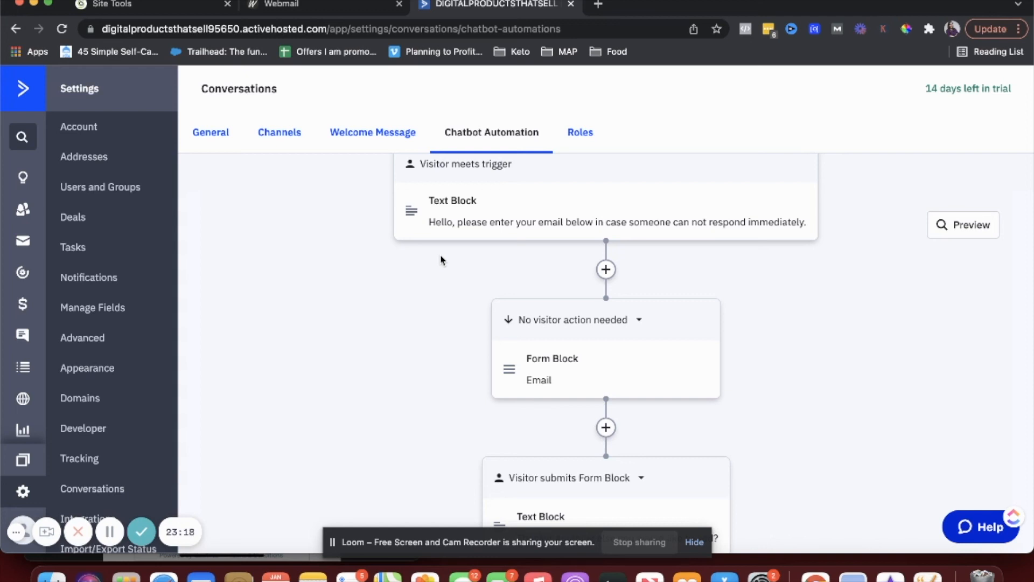
scroll(440, 260, down, 5)
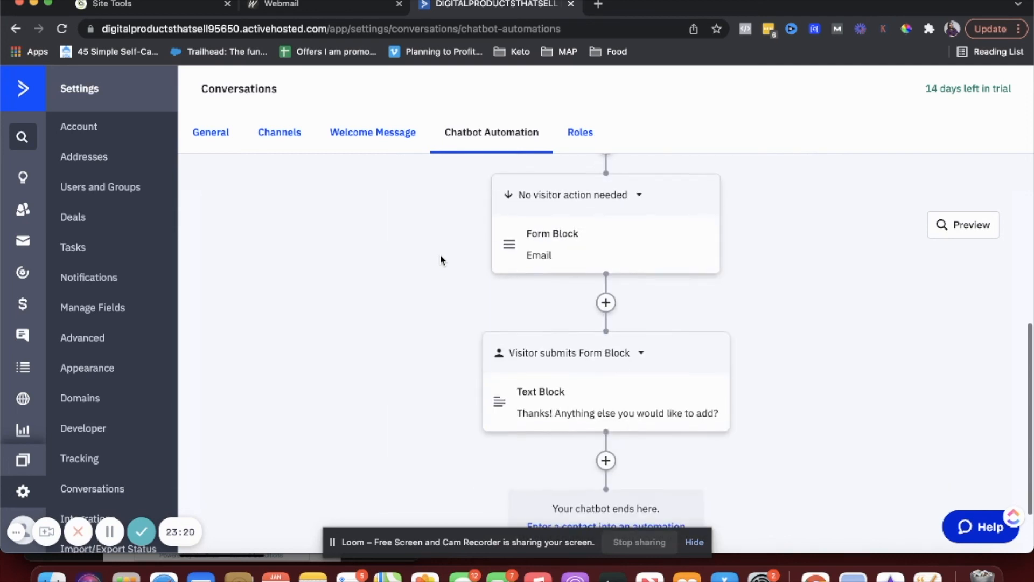
scroll(441, 260, up, 5)
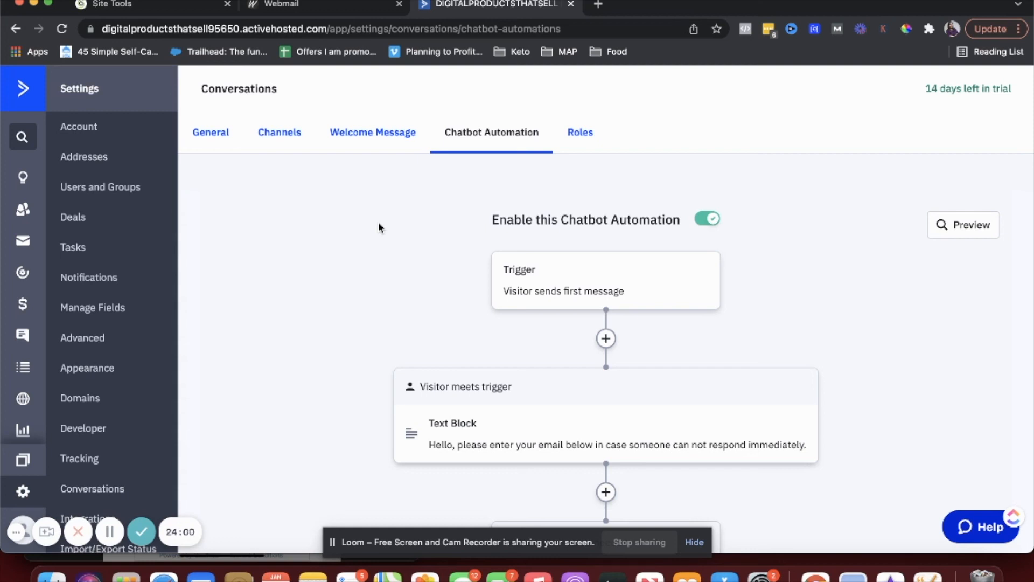
key(super+Left)
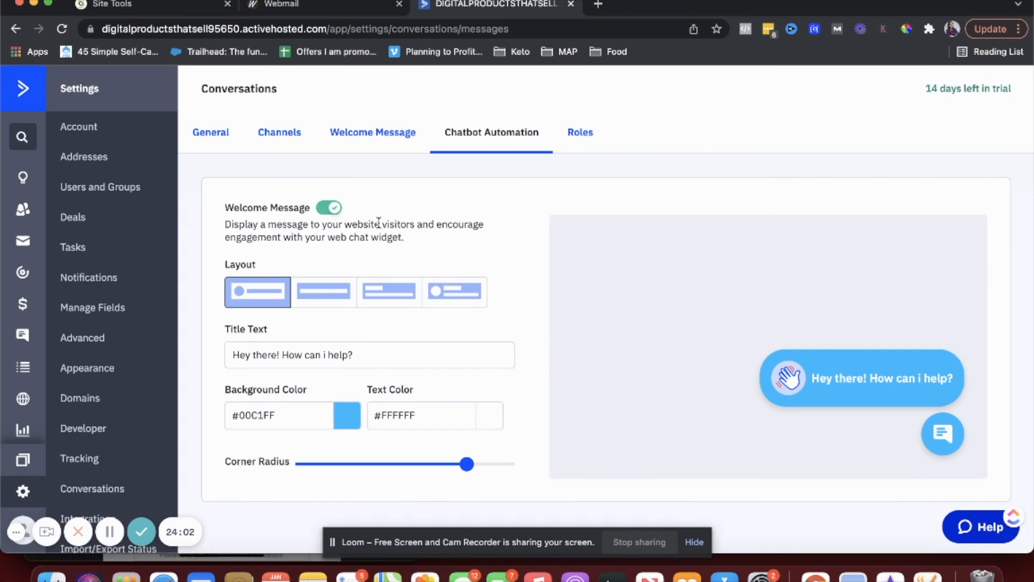